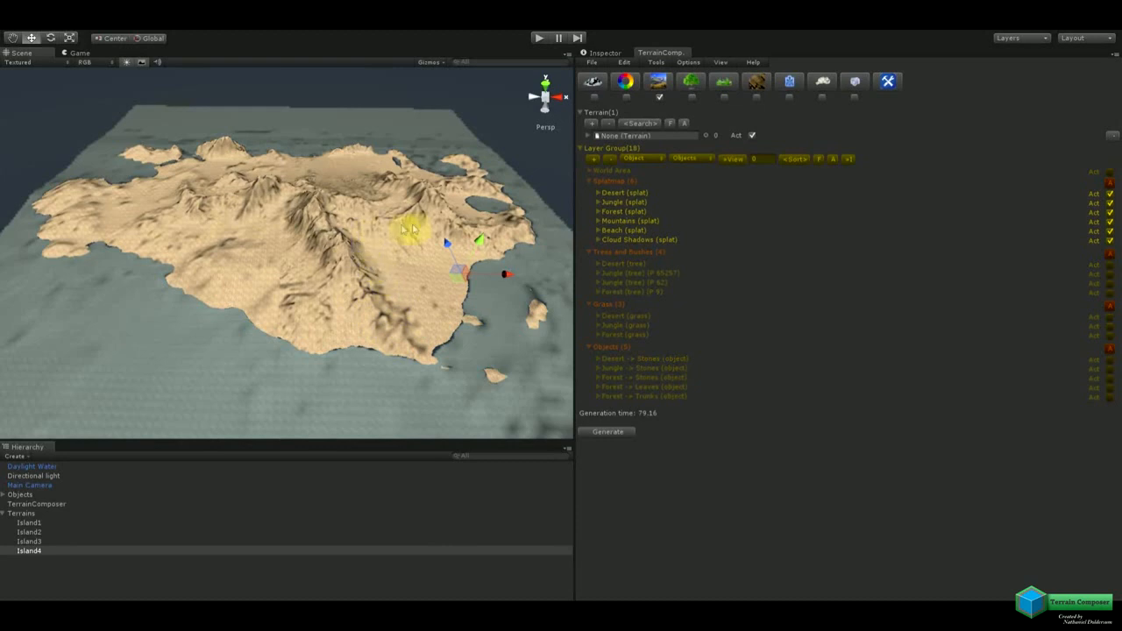
# Deactivate the Splatmap layers and toggle the Trees and Bushes and Objects groups, leaving all their layers inactive.
pyautogui.click(1112, 181)
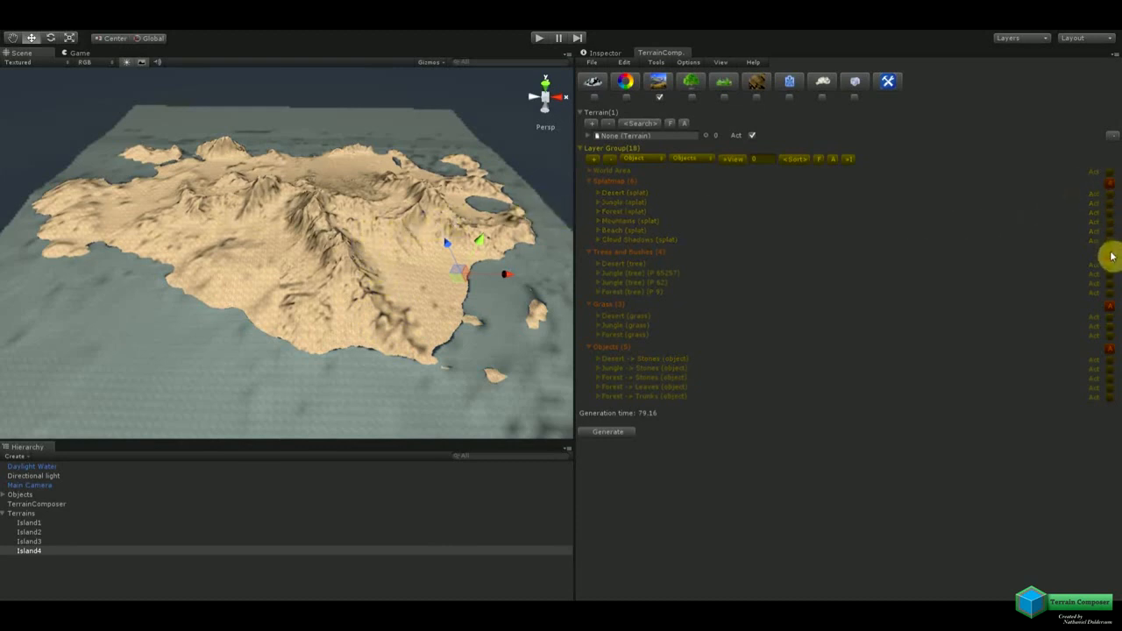
pyautogui.click(1111, 254)
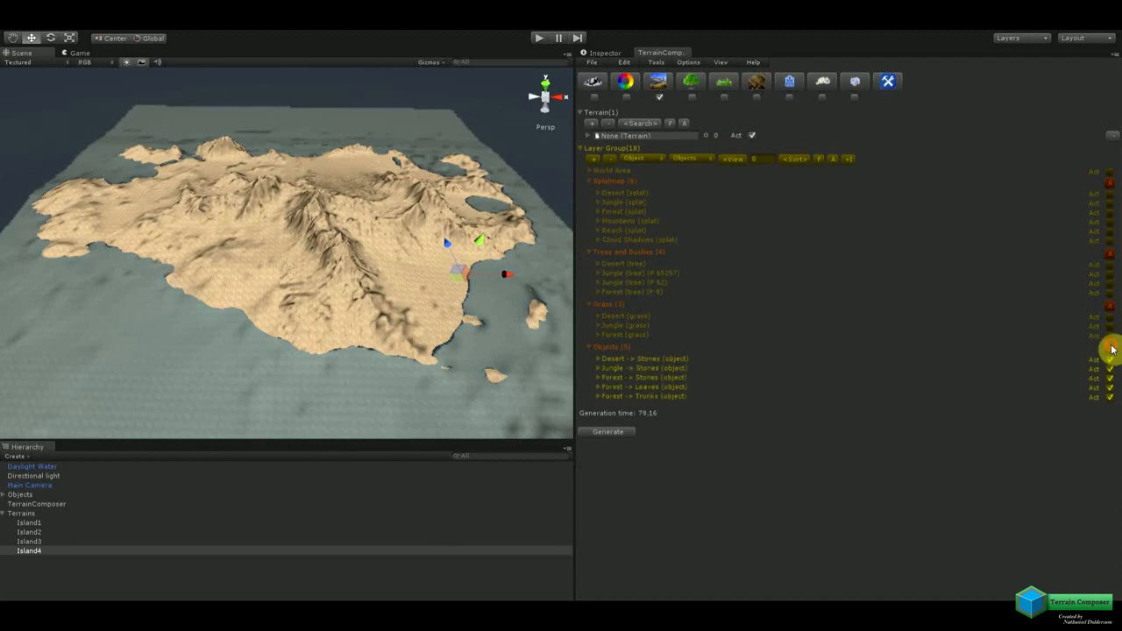
pyautogui.click(1110, 348)
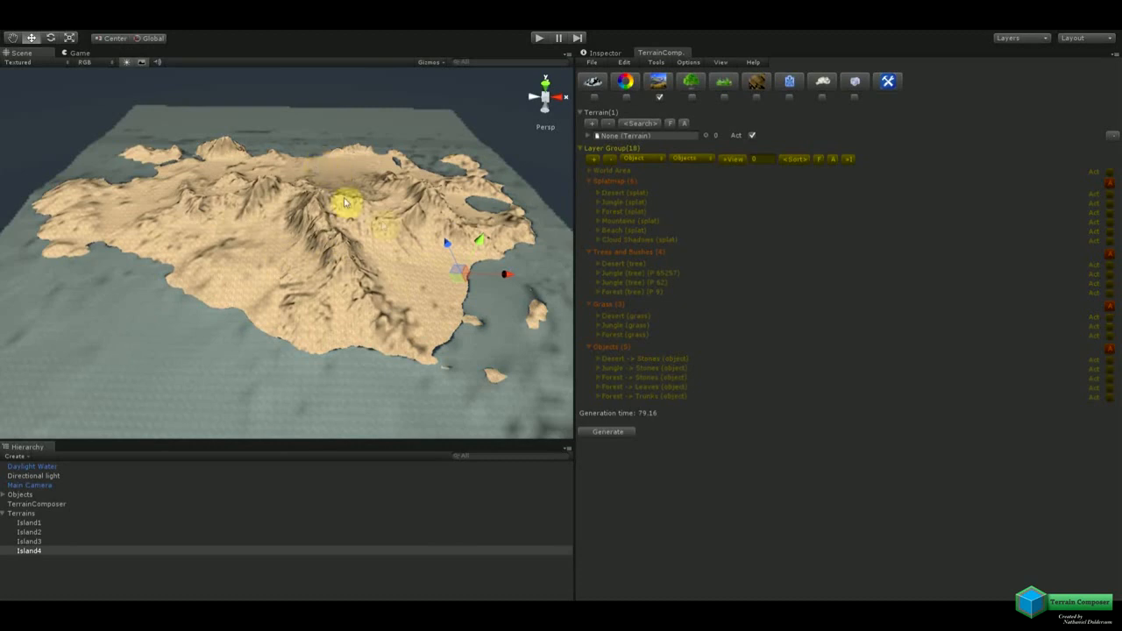
# Move the island terrain tiles apart in the scene to separate the four pieces.
pyautogui.moveTo(448, 242); pyautogui.dragTo(452, 253)
pyautogui.moveTo(509, 284); pyautogui.dragTo(531, 286)
pyautogui.click(223, 151)
pyautogui.moveTo(238, 132); pyautogui.dragTo(195, 108)
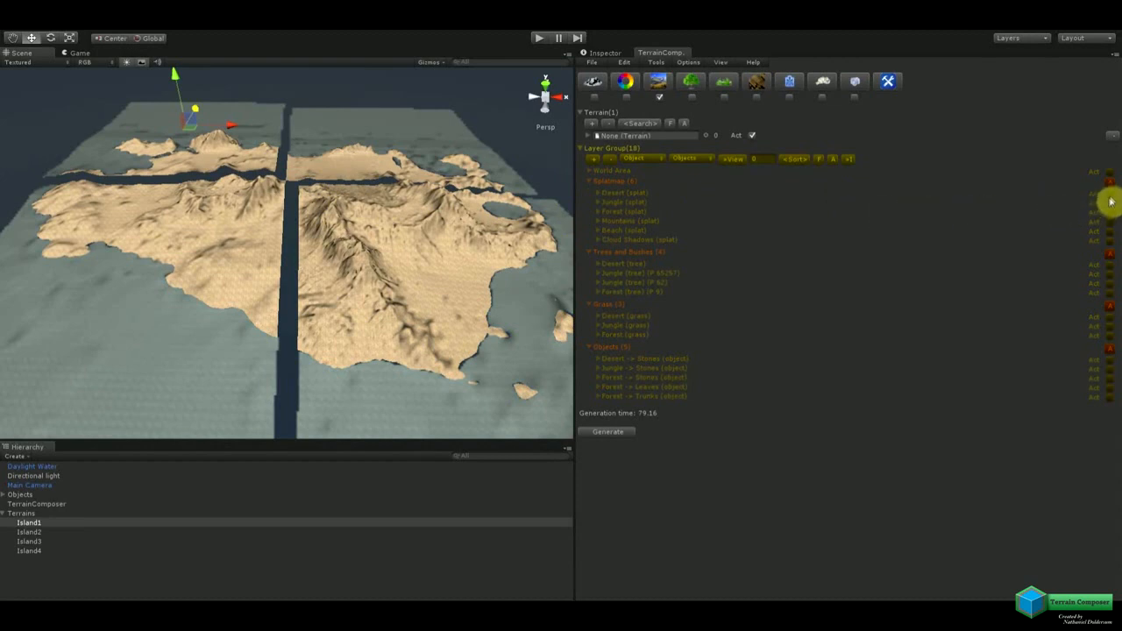
# Activate and expand the Desert splat layer, and switch the first Steepness subfilter of its Filter0 off and back on.
pyautogui.click(596, 193)
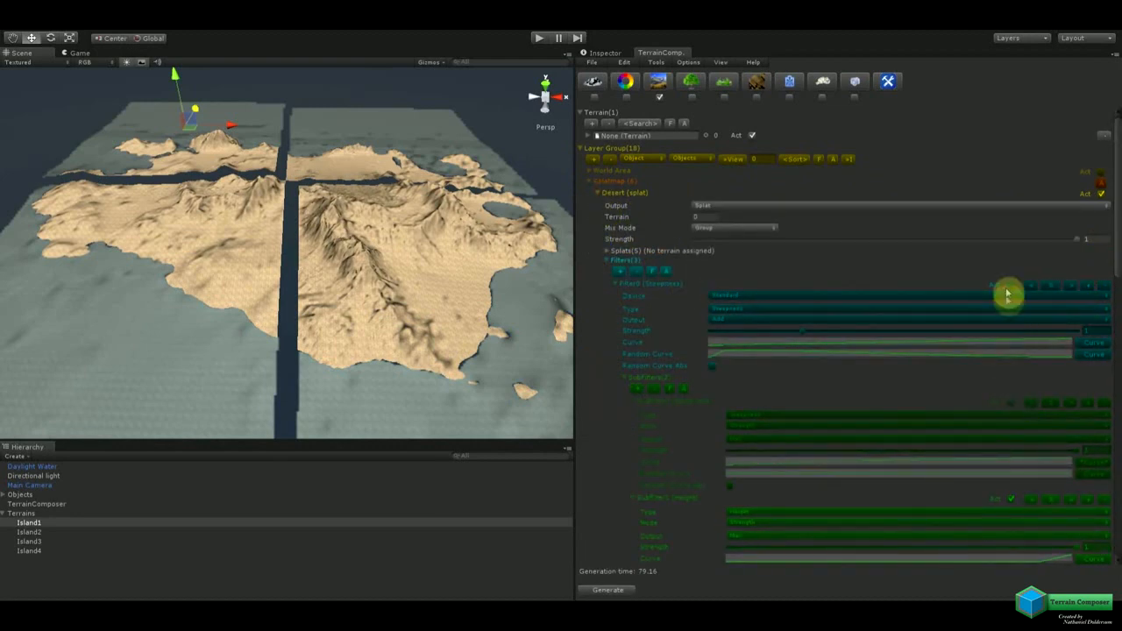
pyautogui.click(1011, 403)
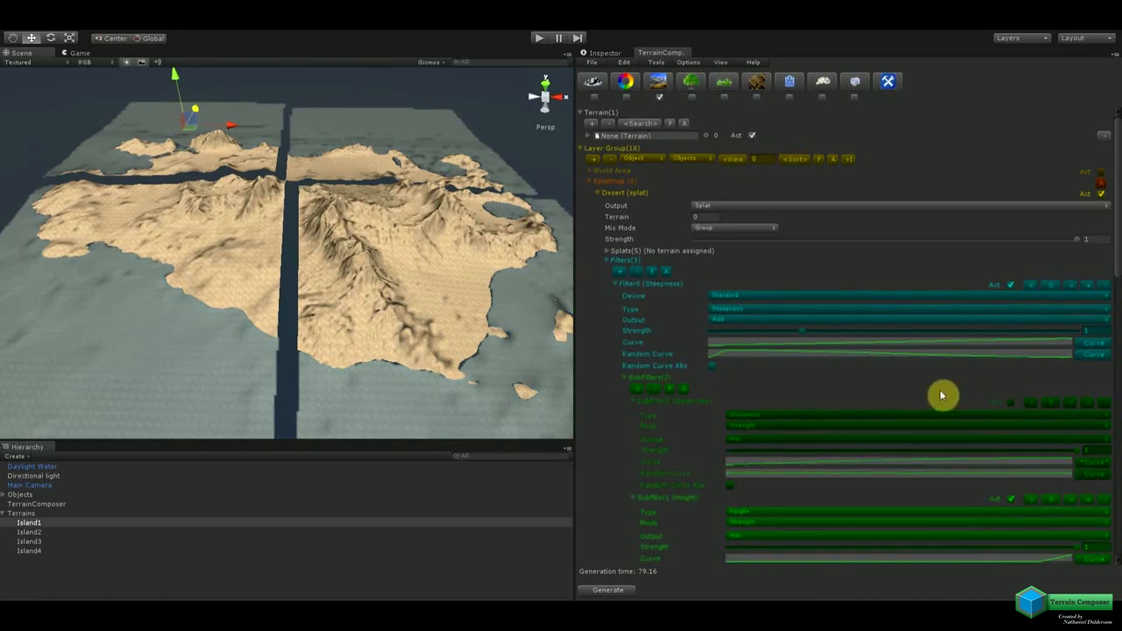
pyautogui.click(1011, 402)
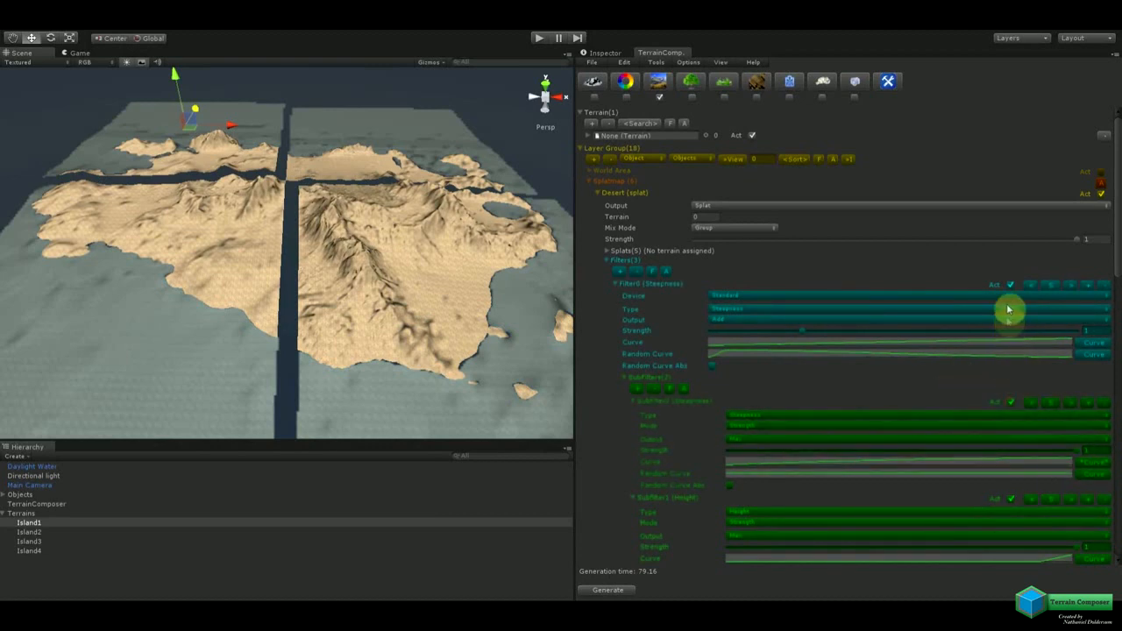
# Show the remarks, read those of the Desert splat layer, and hide them and collapse the layer again.
pyautogui.click(721, 62)
pyautogui.click(734, 126)
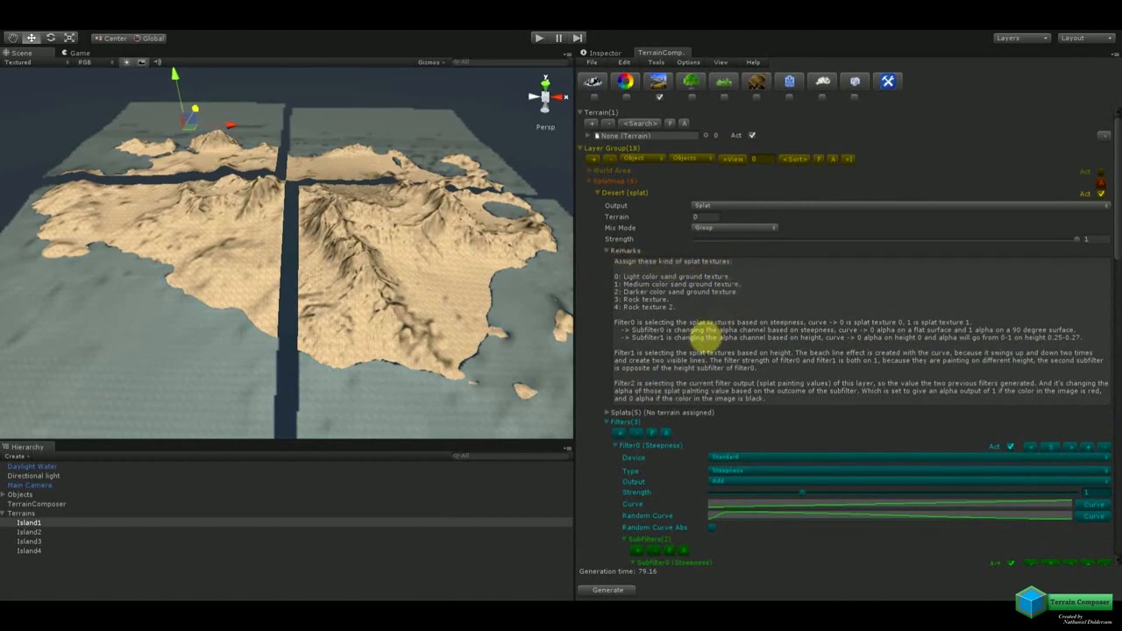
pyautogui.scroll(-3, 705, 298)
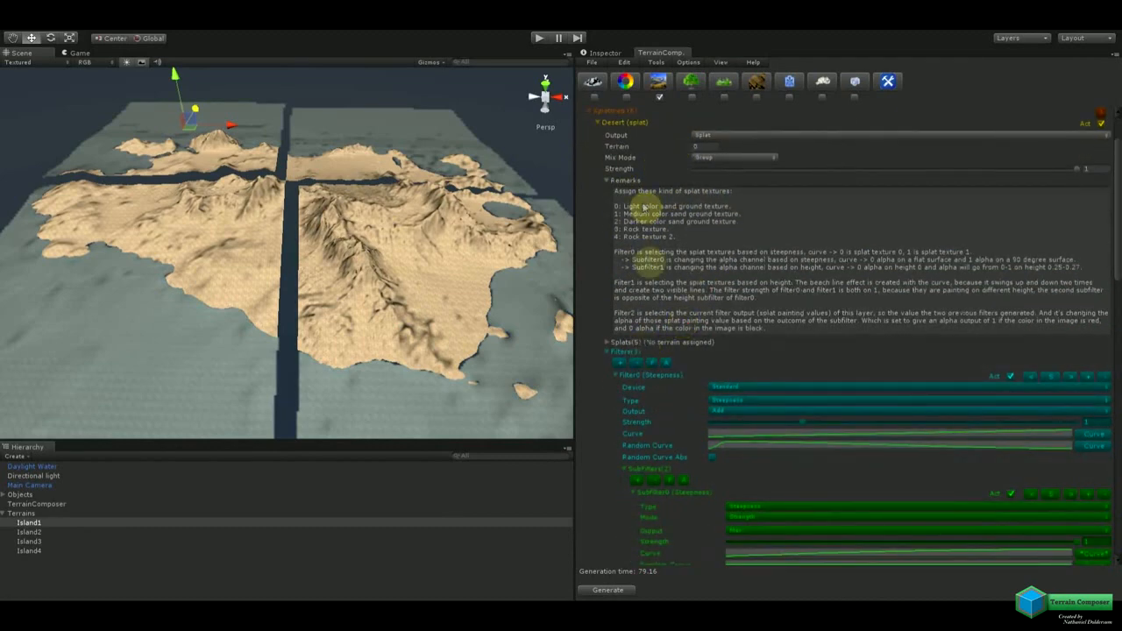
pyautogui.scroll(3, 686, 250)
pyautogui.click(721, 62)
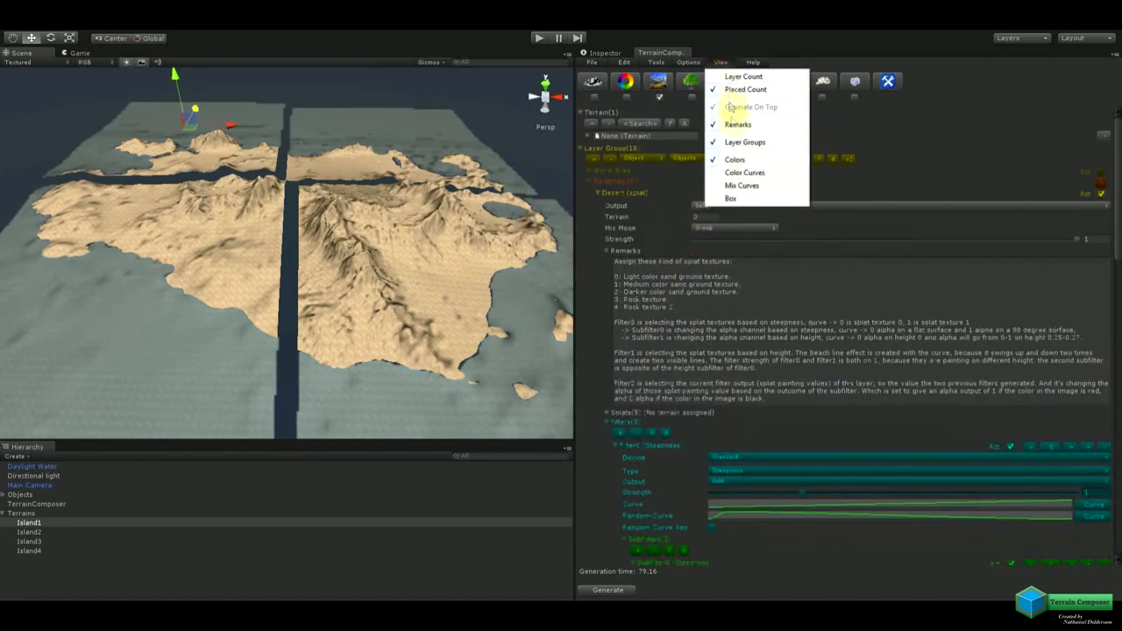
pyautogui.click(735, 128)
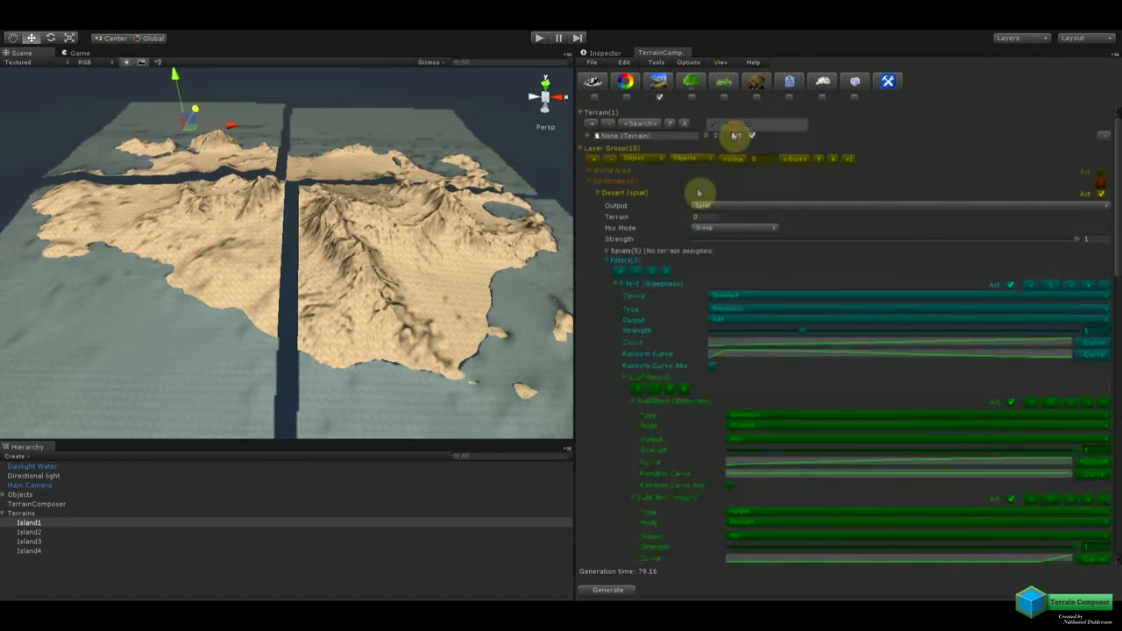
pyautogui.click(599, 192)
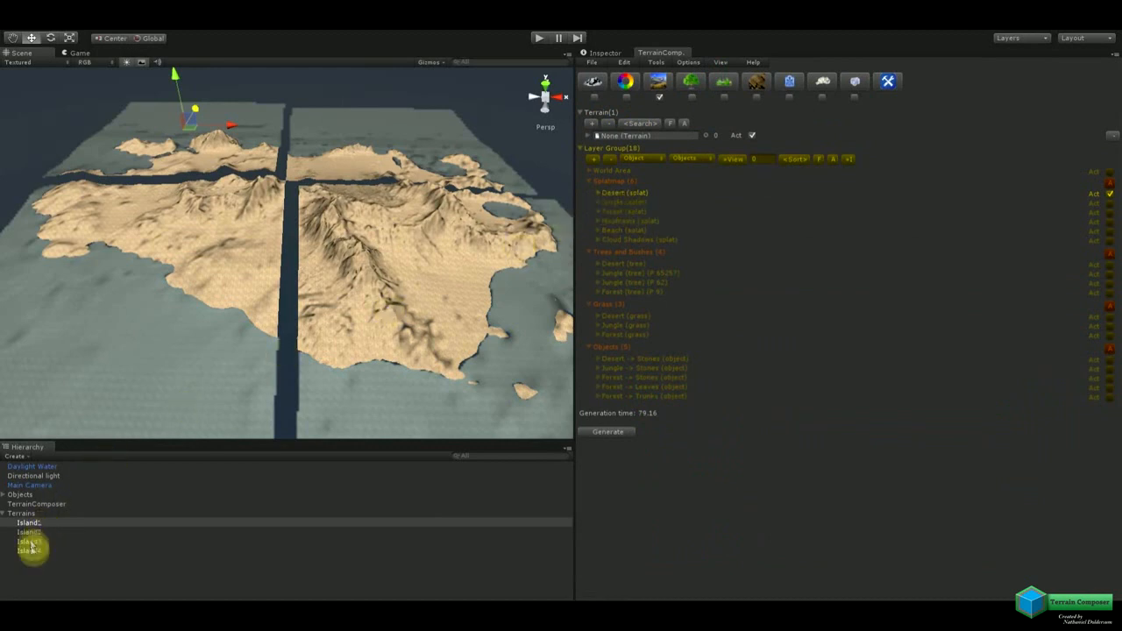
# Assign Island1 to Island4 to the terrain list and fit all the tiles back together.
pyautogui.click(646, 124)
pyautogui.click(753, 135)
pyautogui.click(724, 202)
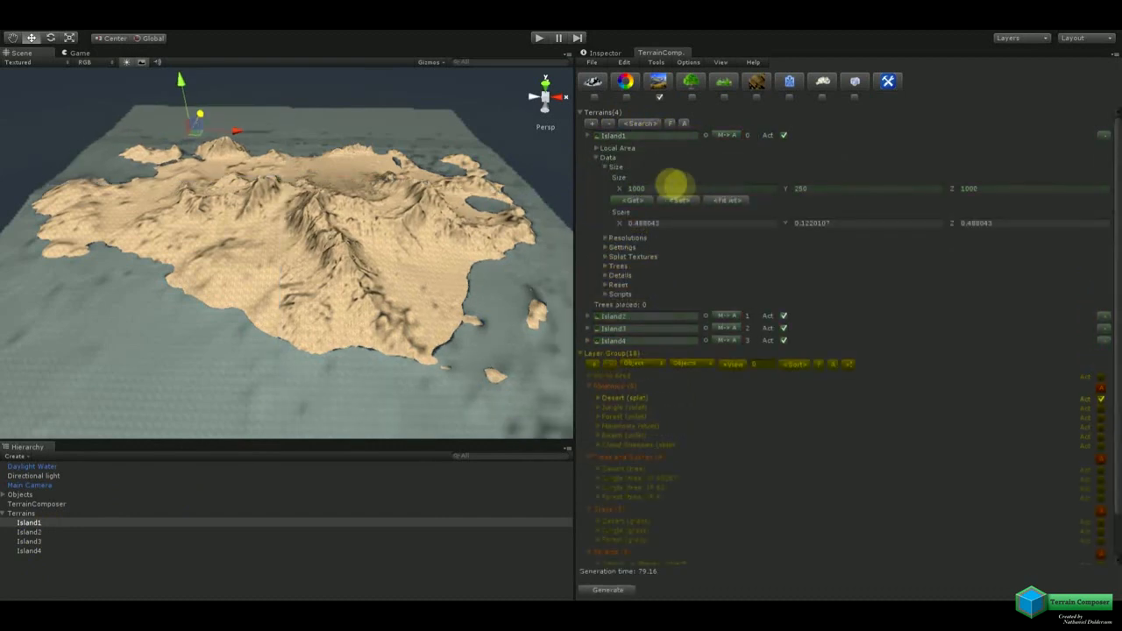
# Review the resolution settings in the data of Island1.
pyautogui.click(607, 167)
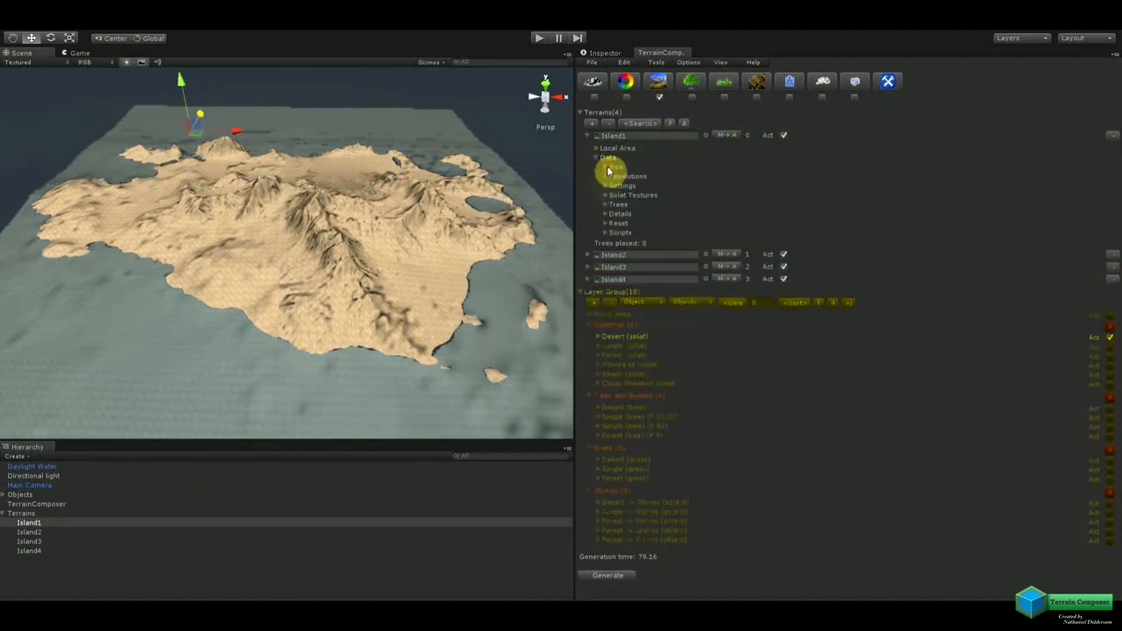
pyautogui.click(604, 178)
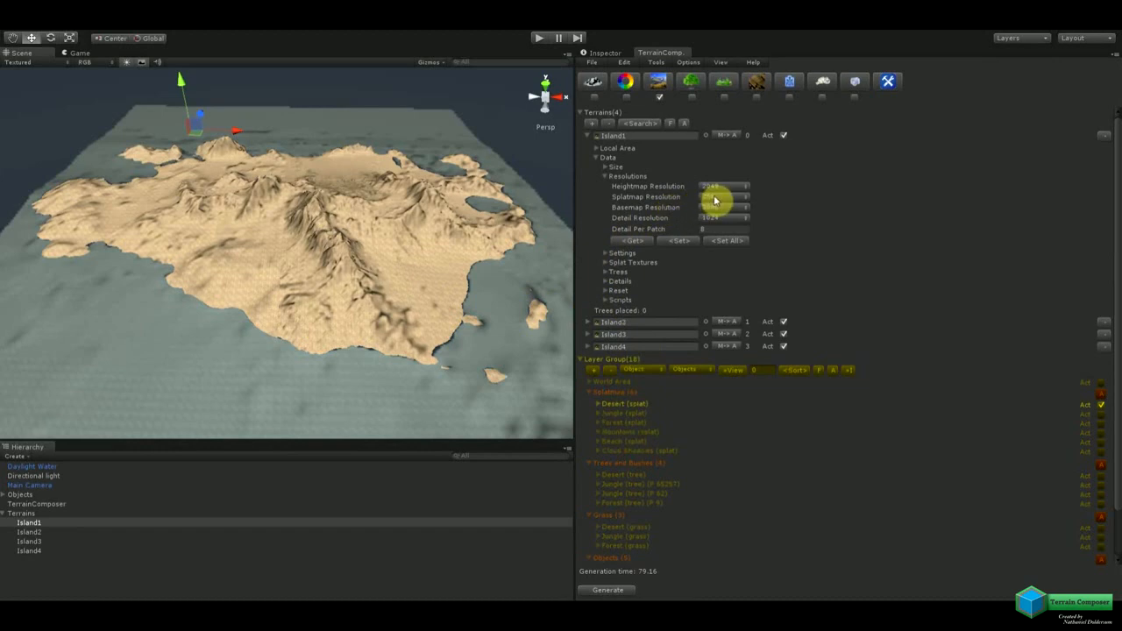
pyautogui.click(605, 177)
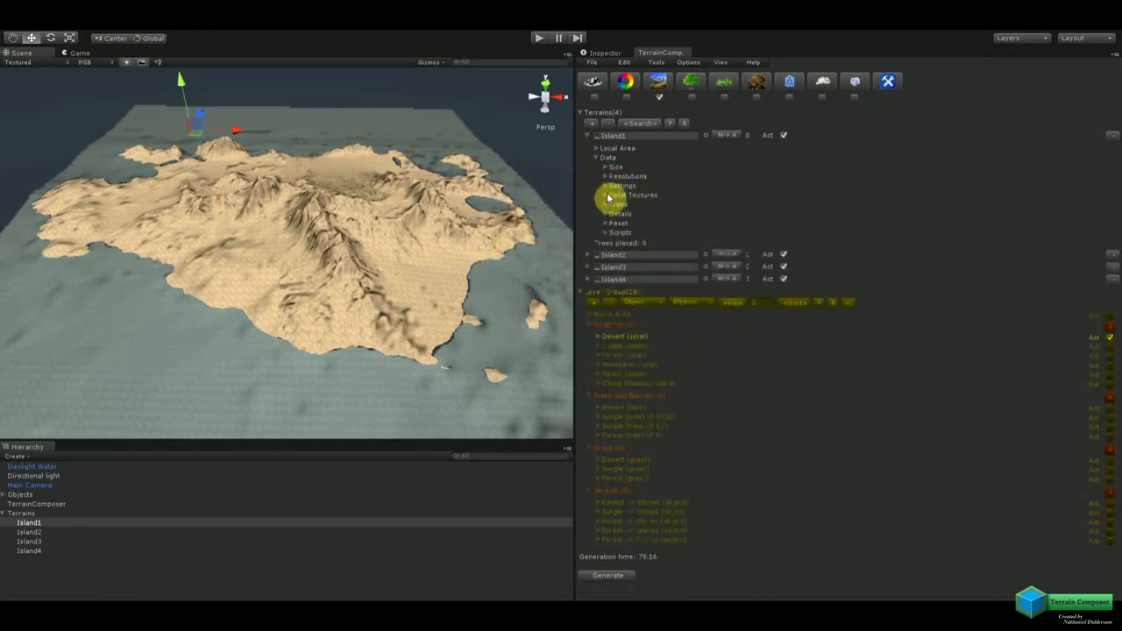
# Look through the splat textures and grass details assigned to Island1, and collapse the terrain's settings.
pyautogui.click(607, 196)
pyautogui.scroll(-2, 646, 184)
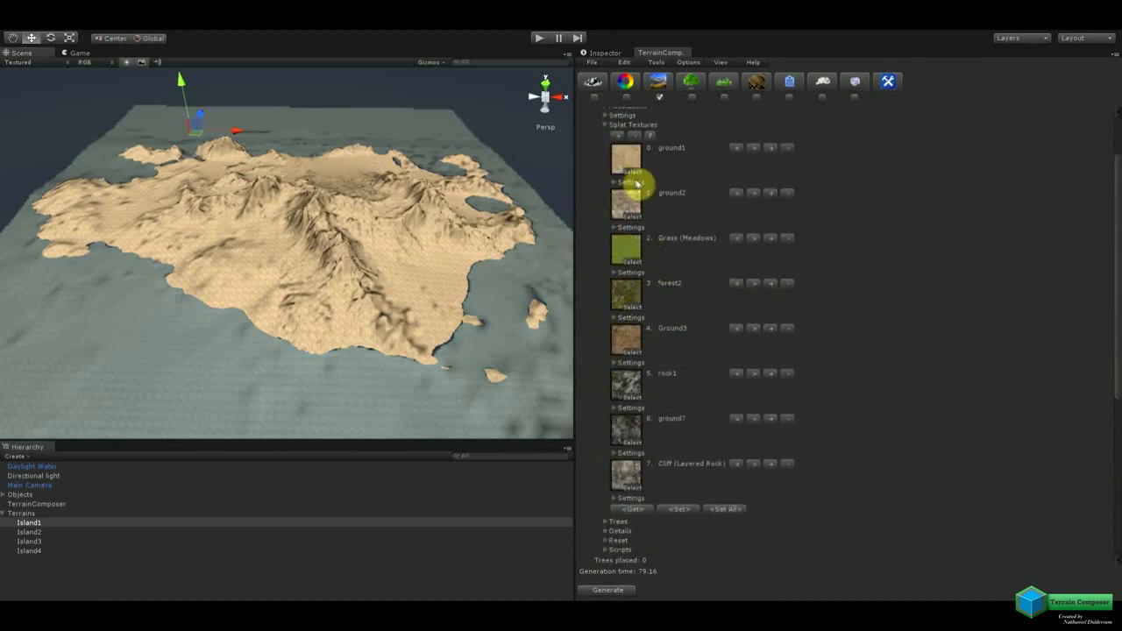
pyautogui.scroll(2, 608, 226)
pyautogui.click(606, 196)
pyautogui.click(605, 214)
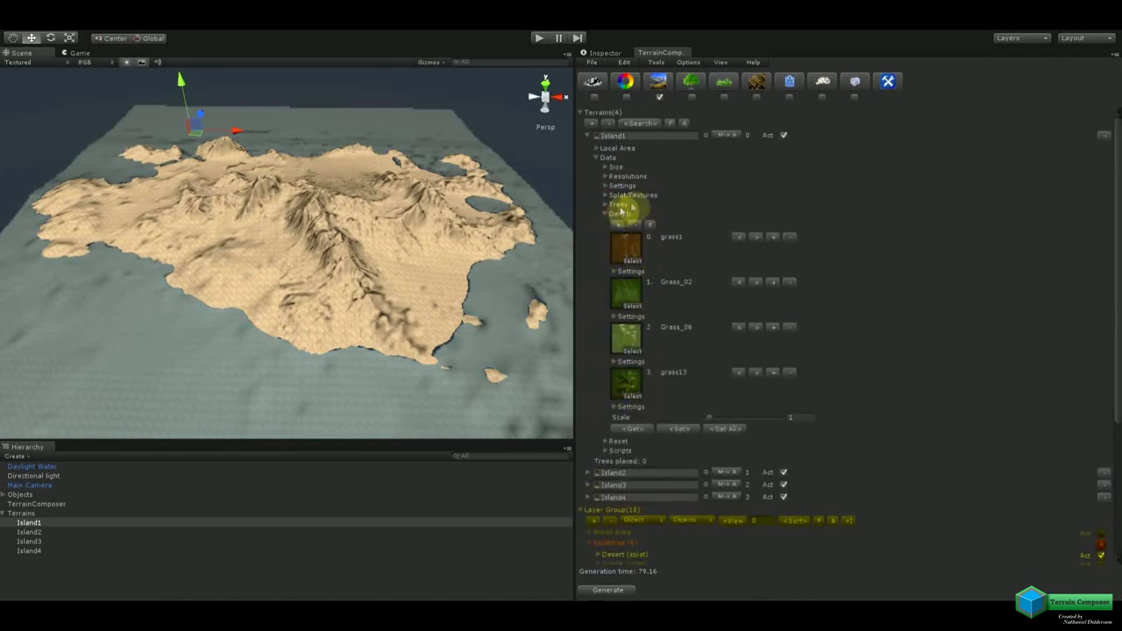
pyautogui.click(605, 214)
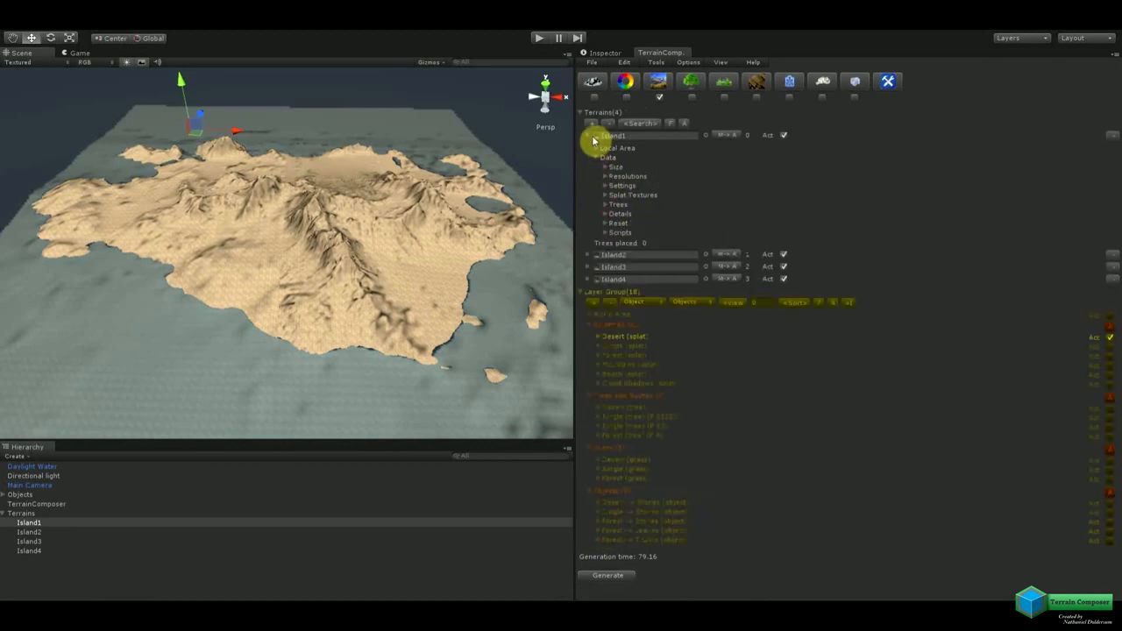
pyautogui.click(588, 138)
pyautogui.click(597, 172)
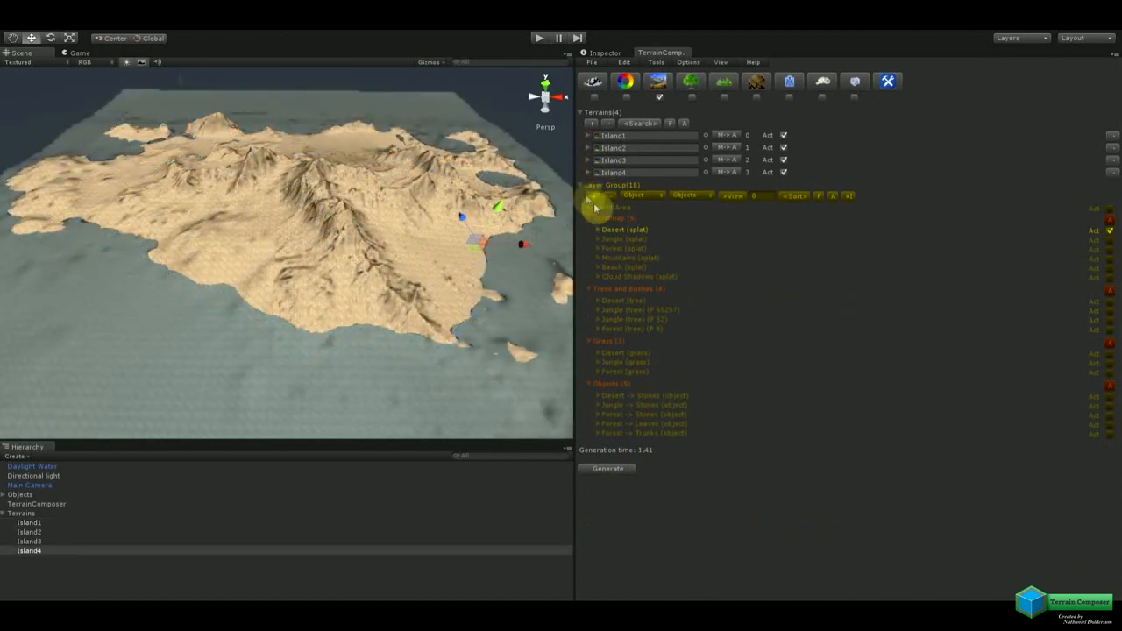
# Deactivate the Desert splat layer, activate and expand the Beach splat layer, and generate the terrain splatmap.
pyautogui.click(609, 233)
pyautogui.click(1109, 268)
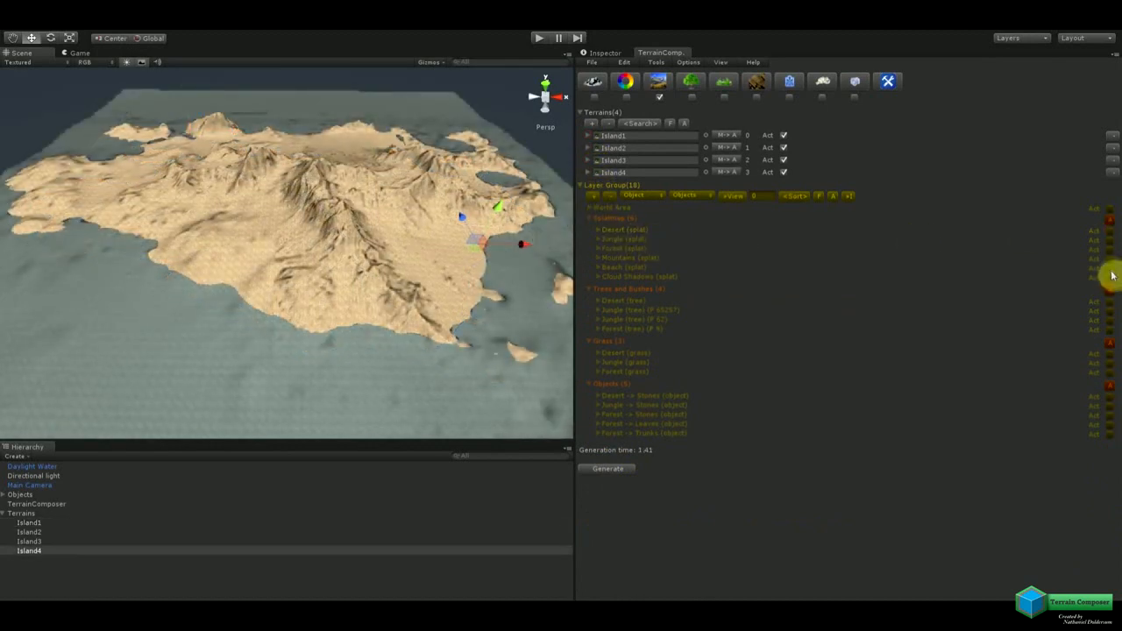
pyautogui.click(598, 269)
pyautogui.scroll(-3, 636, 395)
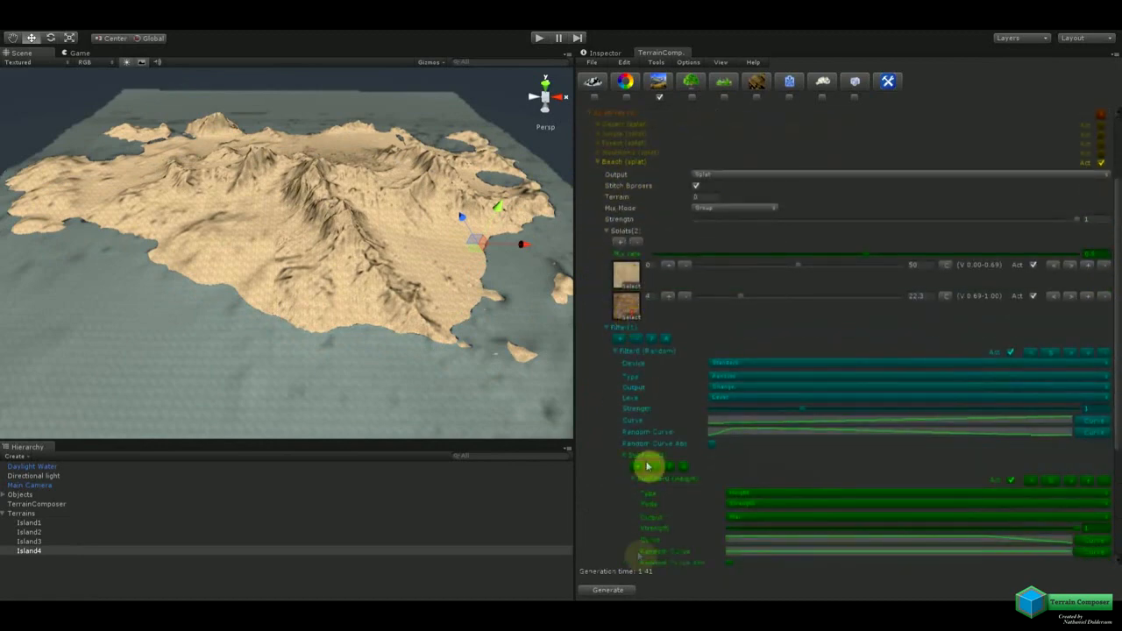
pyautogui.click(607, 592)
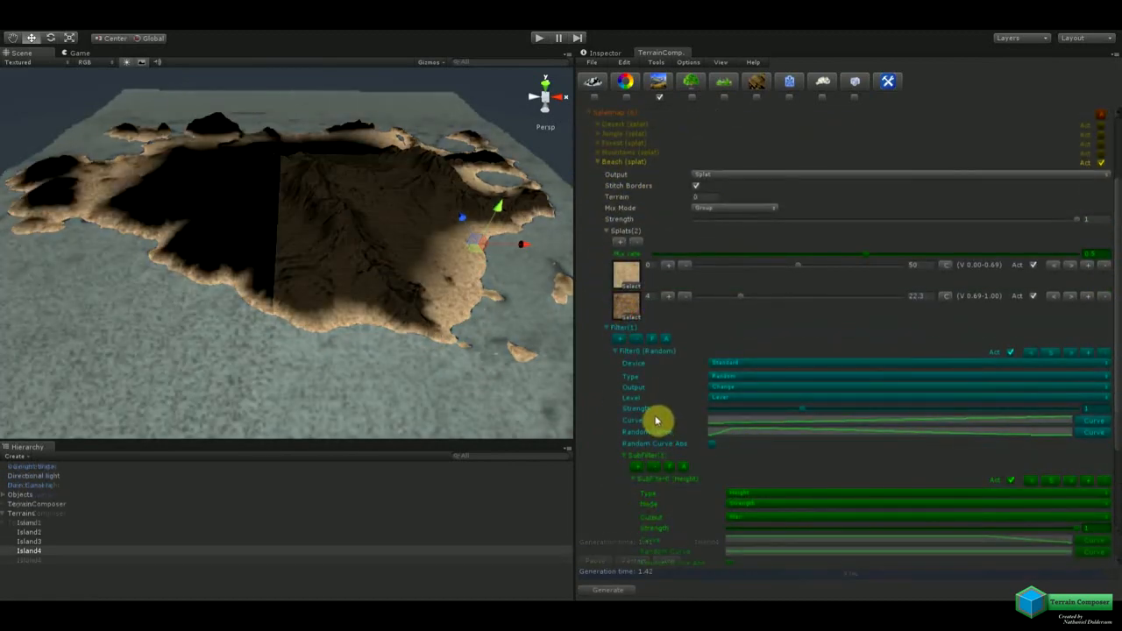
# Inspect the generated beach up close and view the curve of the Beach layer's Height subfilter.
pyautogui.moveTo(426, 301); pyautogui.dragTo(324, 274, button='middle')
pyautogui.scroll(3, 360, 293)
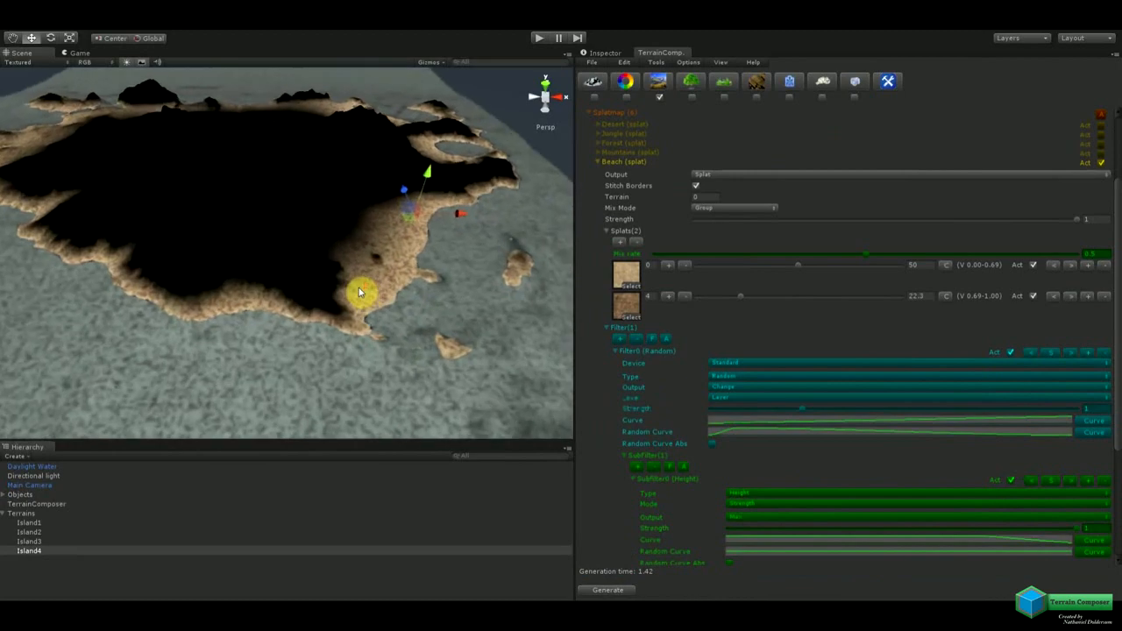
pyautogui.scroll(5, 360, 293)
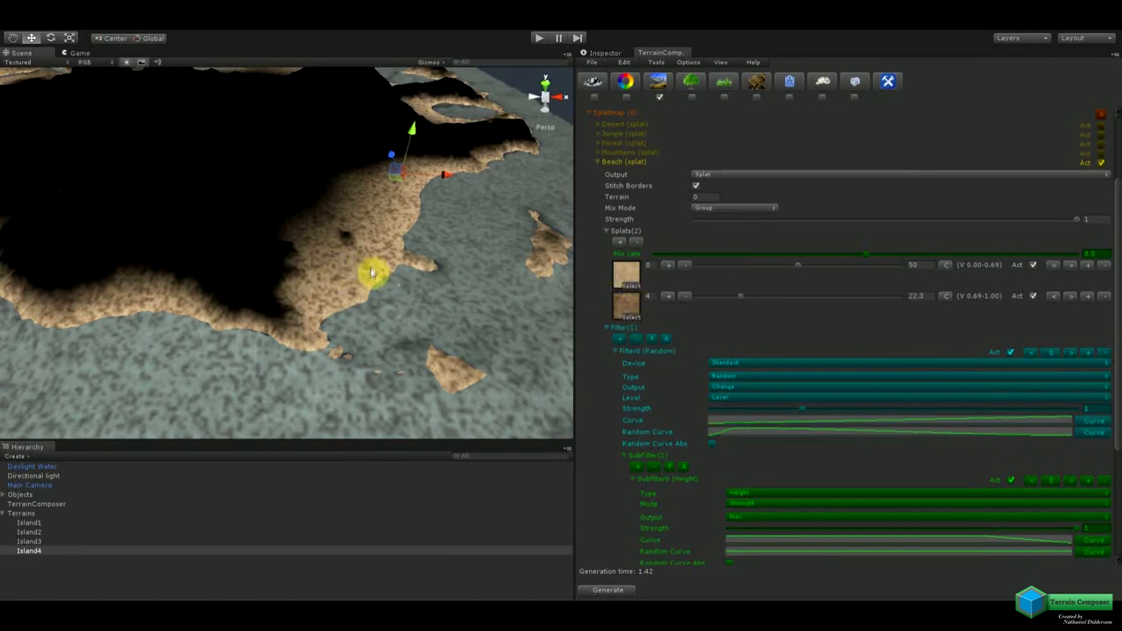
pyautogui.scroll(-3, 827, 526)
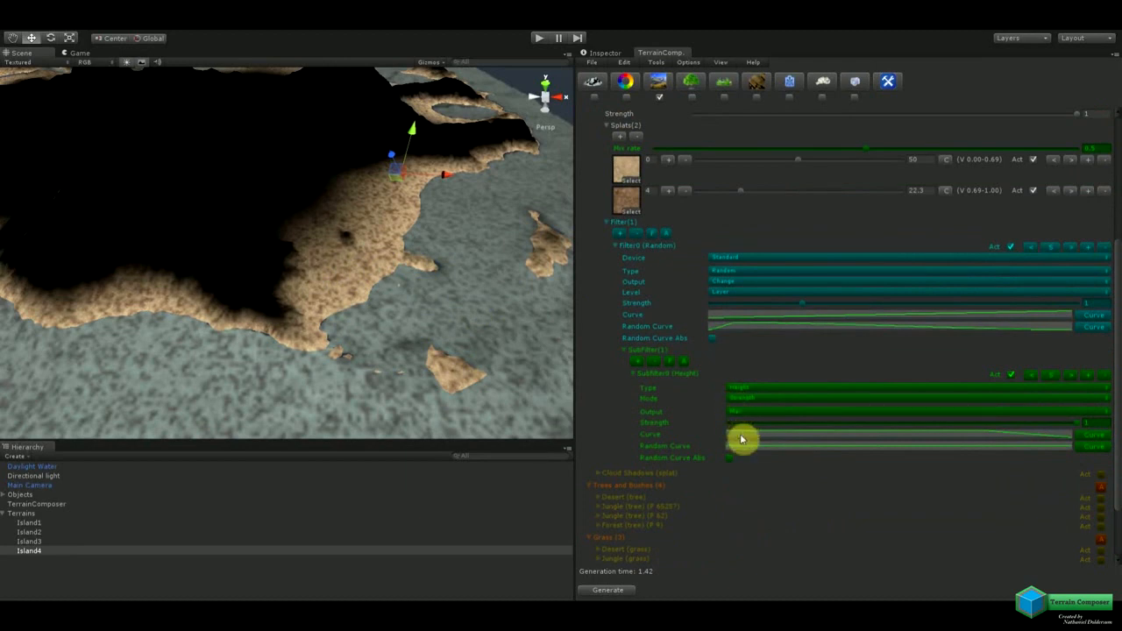
pyautogui.click(741, 438)
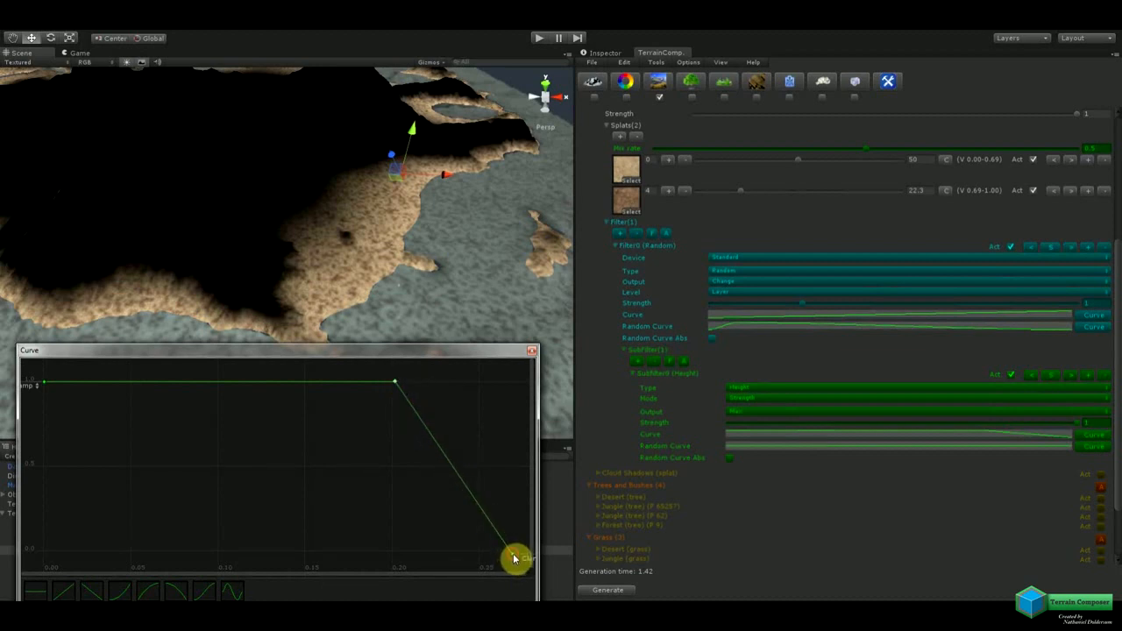
pyautogui.moveTo(355, 257); pyautogui.dragTo(349, 329, button='middle')
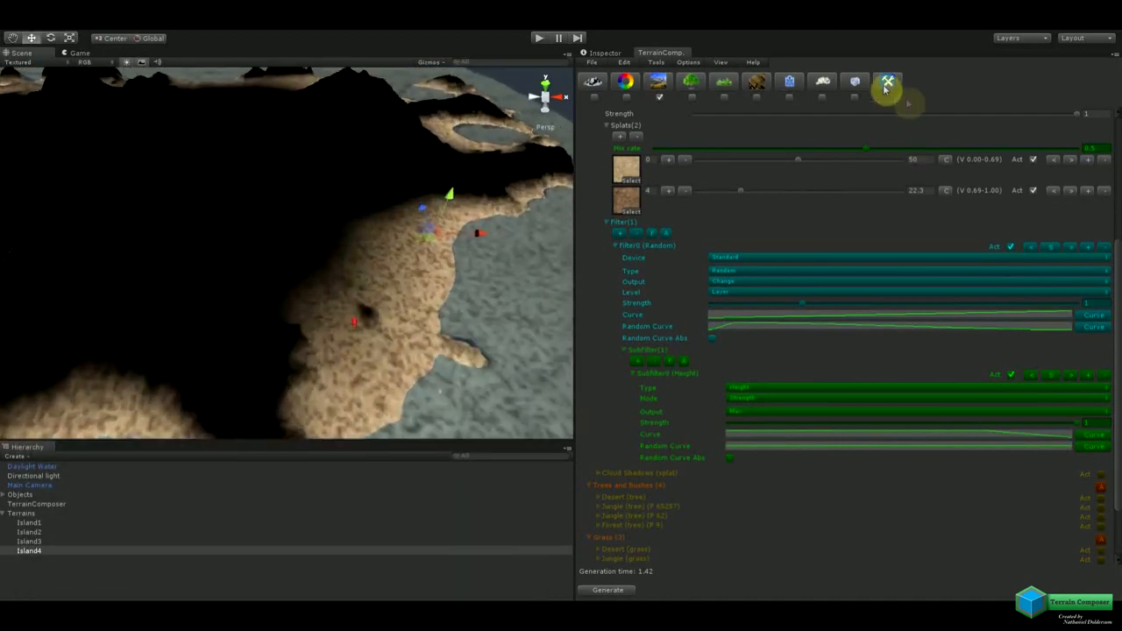
# Measure the terrain height and splat values on the beach and inland with the Measure Tool, and switch it off.
pyautogui.click(824, 81)
pyautogui.scroll(6, 835, 210)
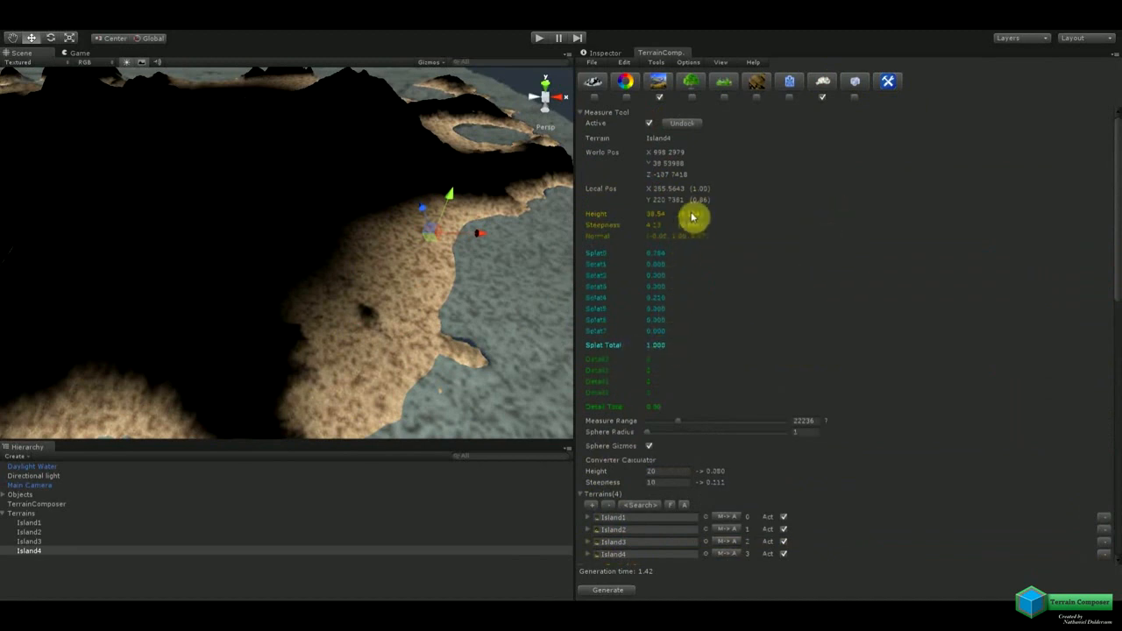
pyautogui.click(490, 406)
pyautogui.moveTo(490, 406); pyautogui.dragTo(428, 280, button='middle')
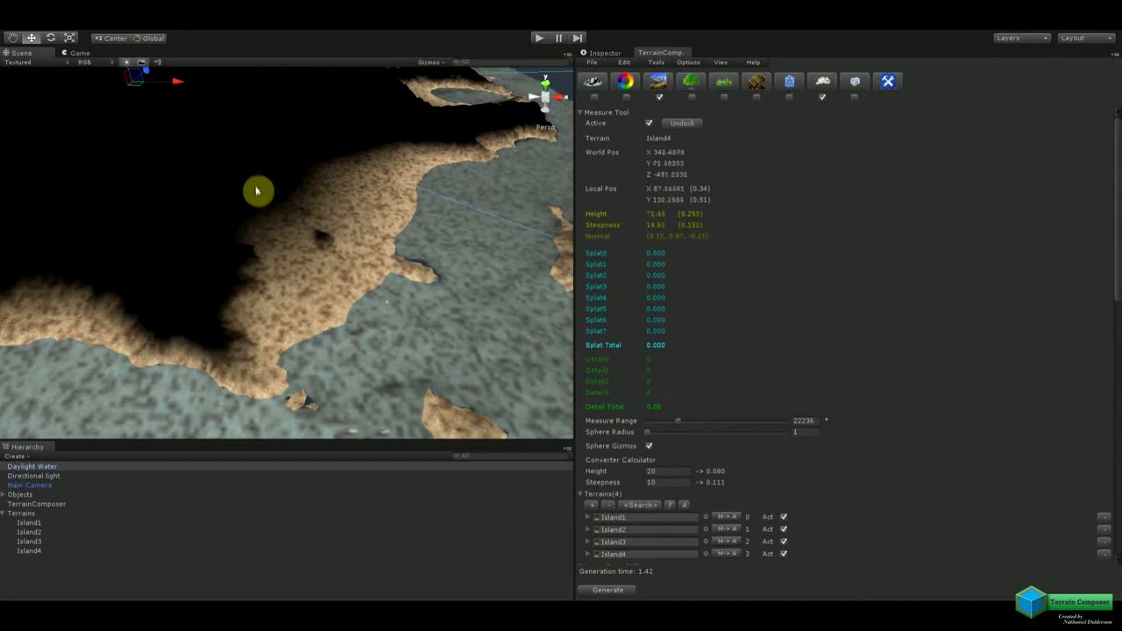
pyautogui.click(824, 83)
pyautogui.scroll(5, 238, 209)
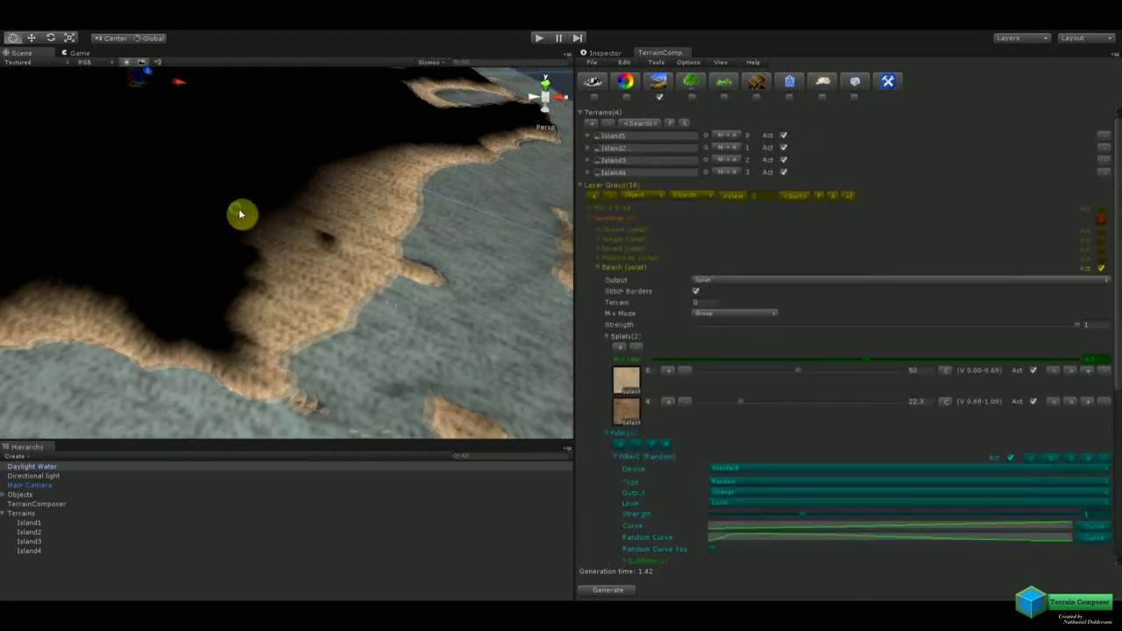
# Select Island1, collapse the Beach splat layer and activate the Desert splat layer alongside it.
pyautogui.scroll(-6, 426, 254)
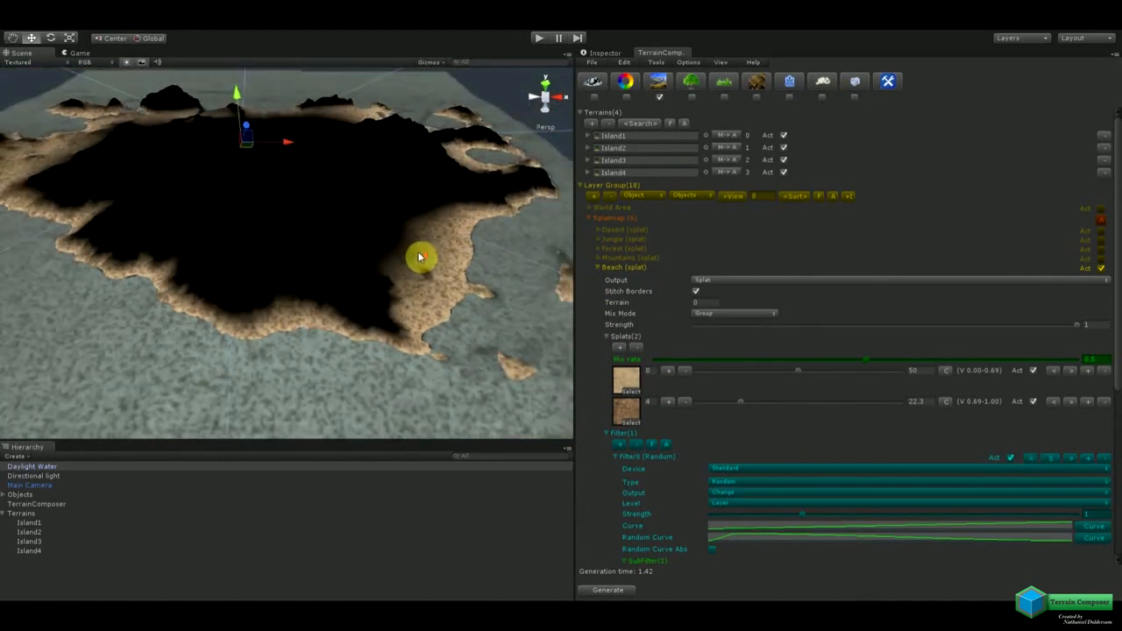
pyautogui.click(55, 523)
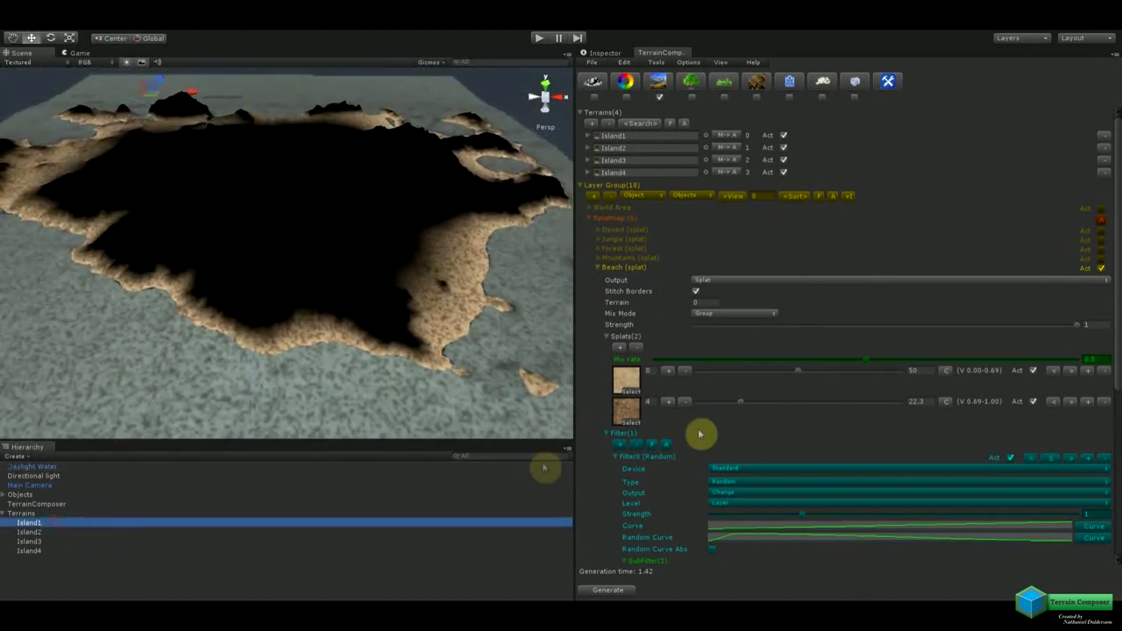
pyautogui.click(599, 269)
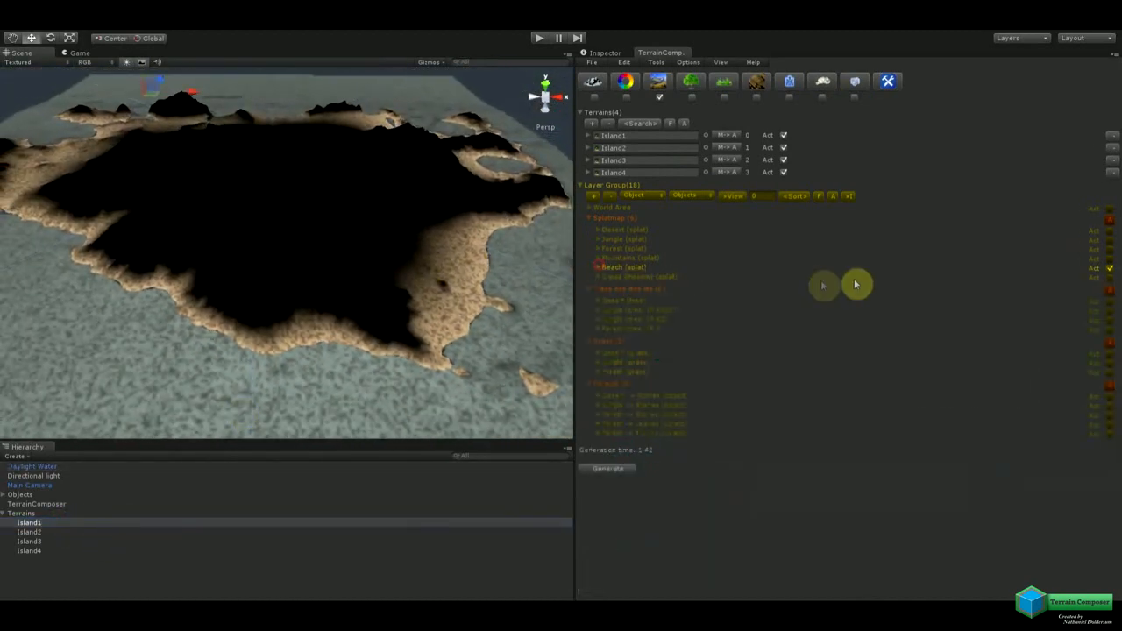
pyautogui.click(1109, 230)
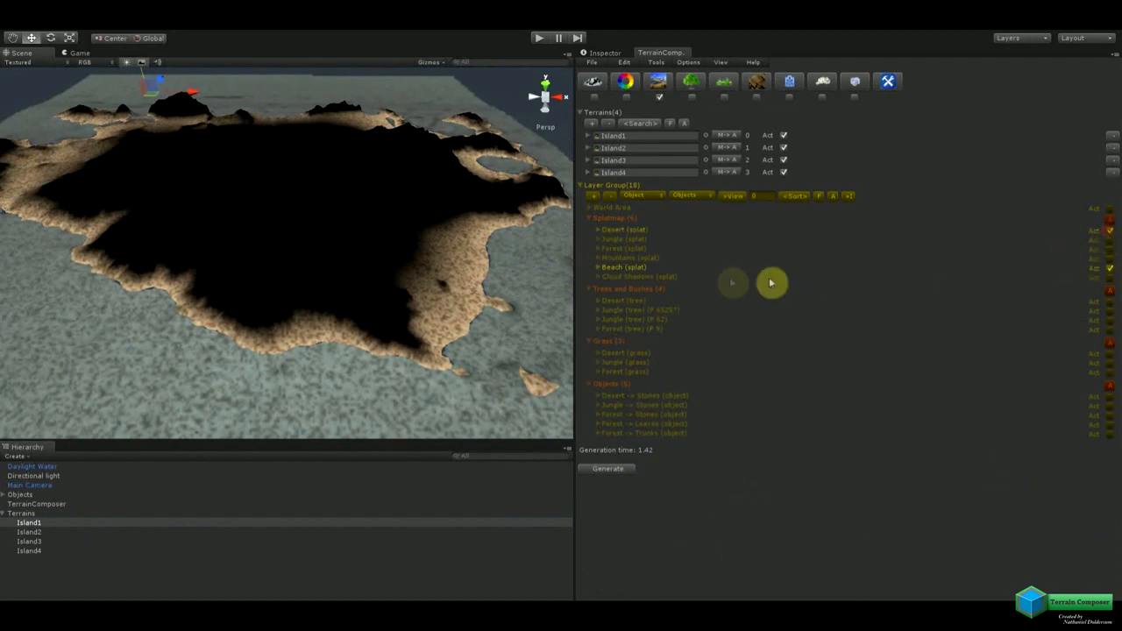
# Expand the Desert splat layer down to its island_topview image subfilter and generate the splatmap.
pyautogui.click(597, 230)
pyautogui.scroll(-10, 742, 357)
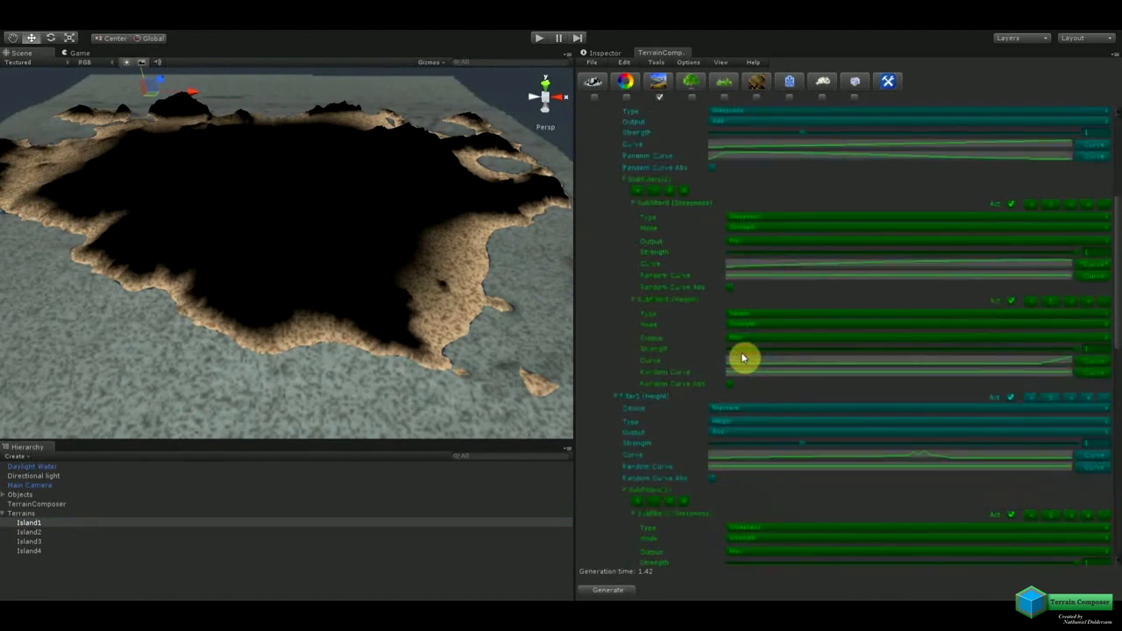
pyautogui.scroll(-5, 742, 358)
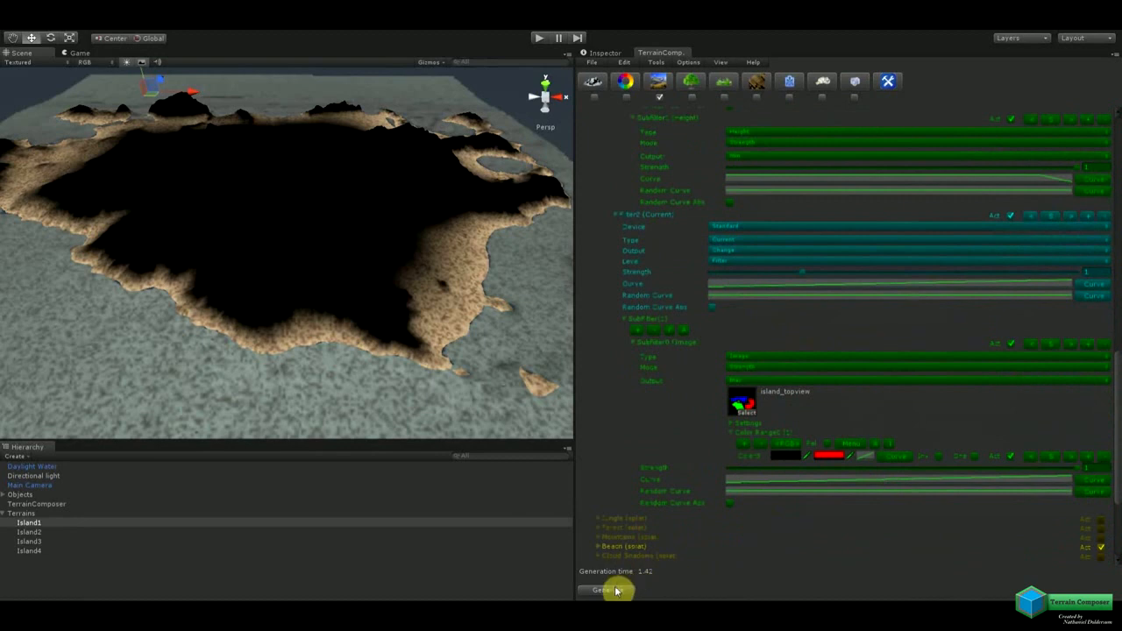
pyautogui.click(617, 587)
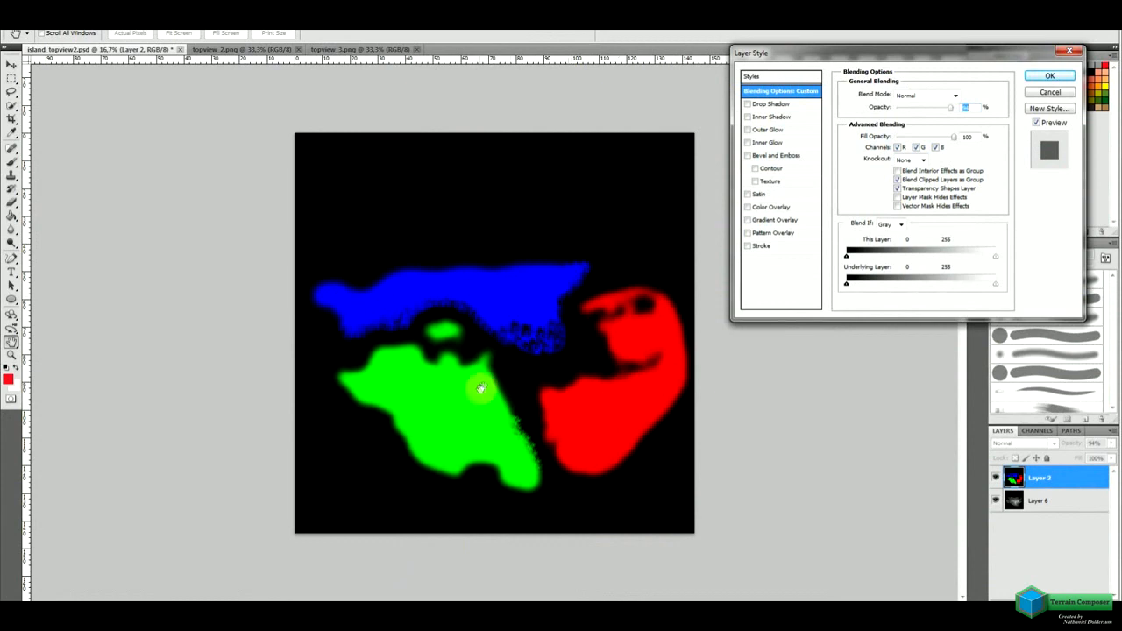
# Switch to Photoshop to preview the island_topview2.psd colour mask by adjusting Layer 2's opacity, and return to Unity to view the generated desert.
pyautogui.moveTo(943, 110)
pyautogui.mouseDown()
pyautogui.moveTo(906, 109)
pyautogui.moveTo(955, 111)
pyautogui.mouseUp()
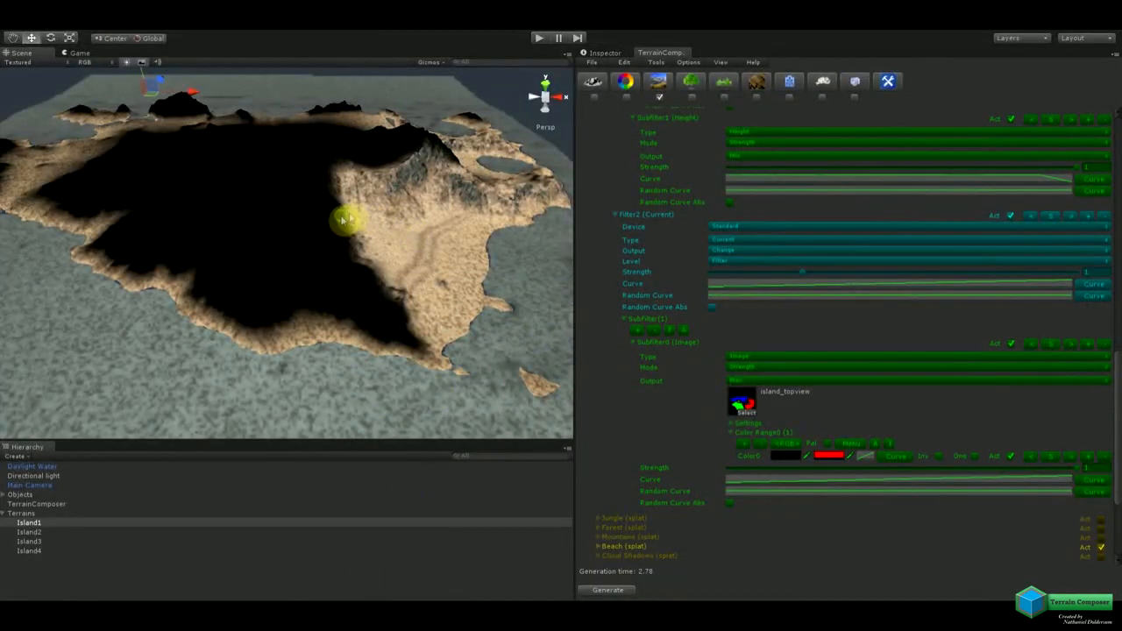
pyautogui.keyDown('alt'); pyautogui.moveTo(351, 220); pyautogui.dragTo(413, 326); pyautogui.keyUp('alt')
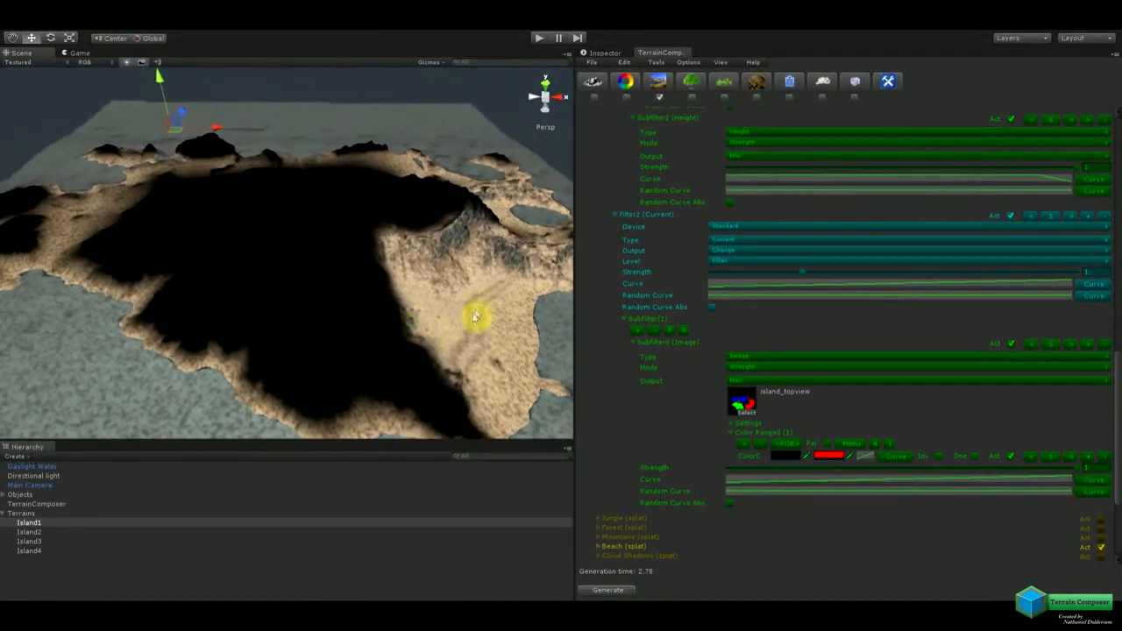
# View the curve of the Desert layer's Filter1 (Height) and close the curve editor.
pyautogui.moveTo(1115, 363); pyautogui.dragTo(1115, 251)
pyautogui.click(882, 338)
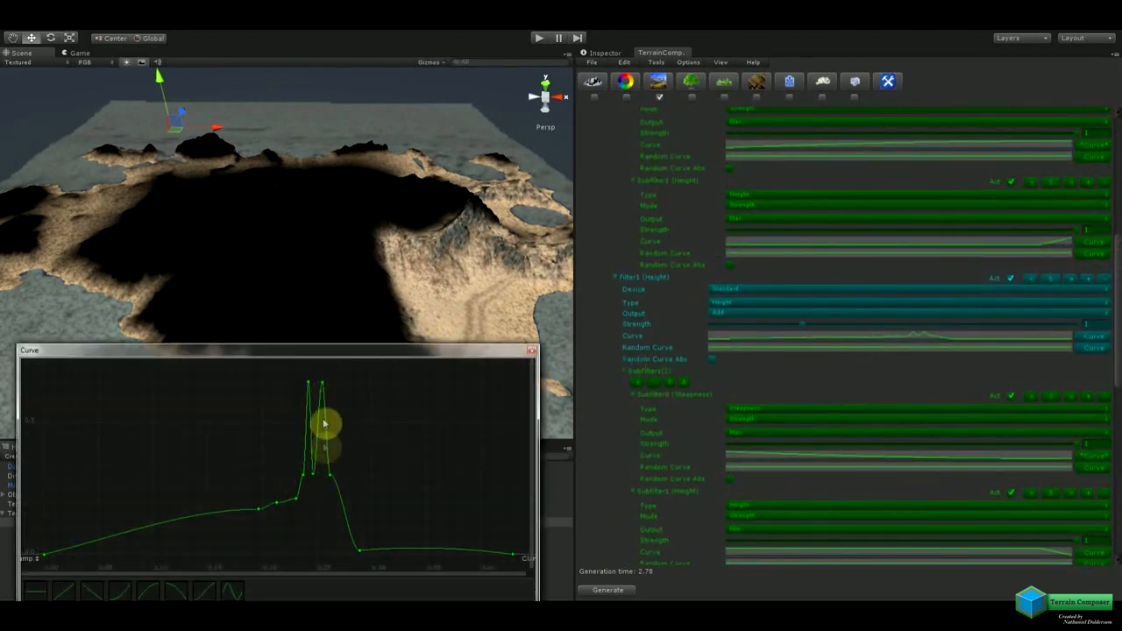
pyautogui.click(468, 321)
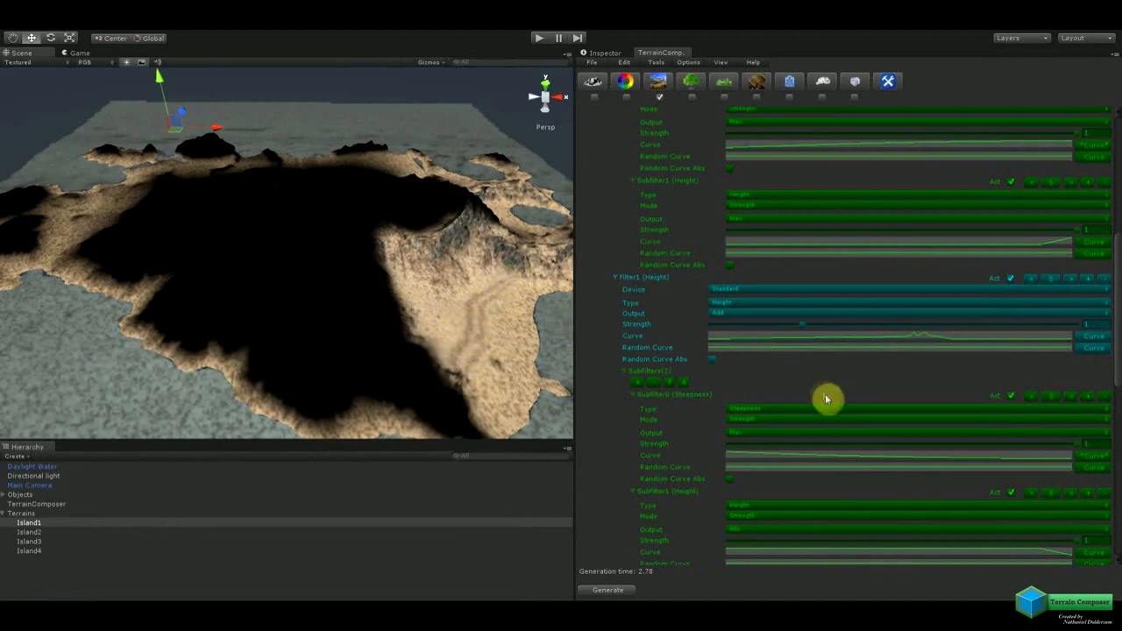
# Deactivate the Desert layer's Filter2 (Current) and generate the splatmap without the image mask.
pyautogui.scroll(-5, 829, 396)
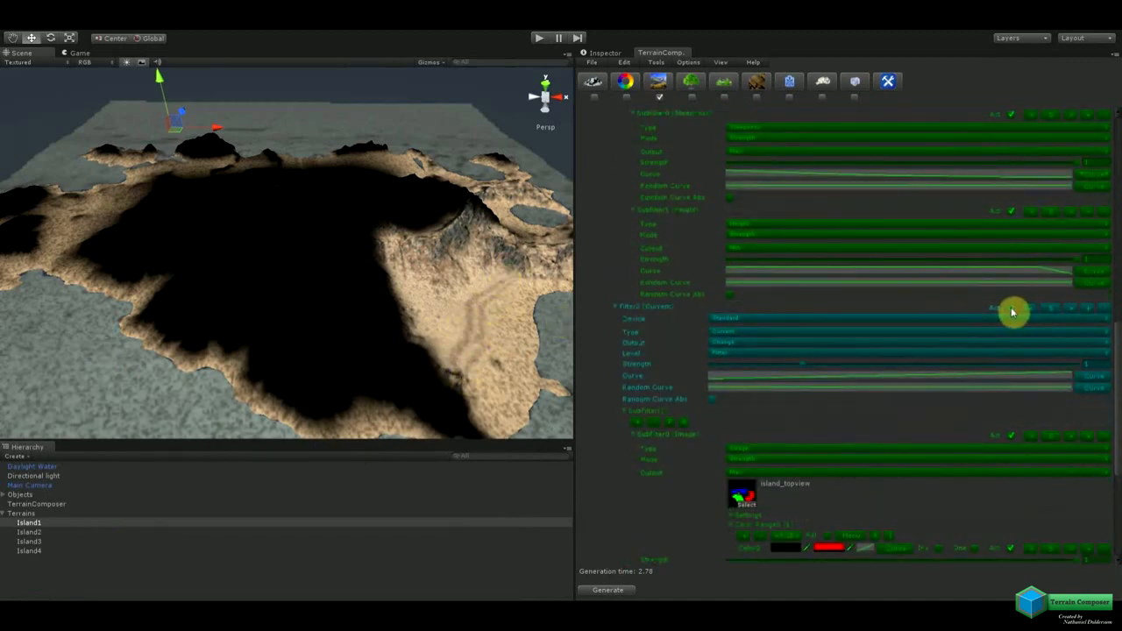
pyautogui.click(1011, 309)
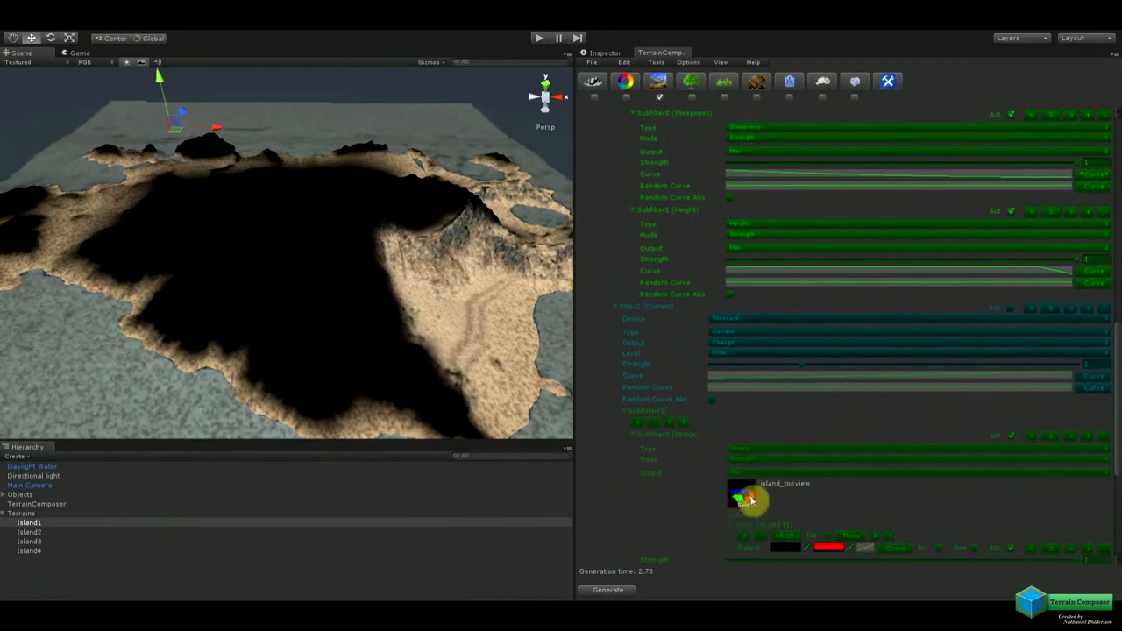
pyautogui.scroll(-2, 753, 496)
pyautogui.click(592, 589)
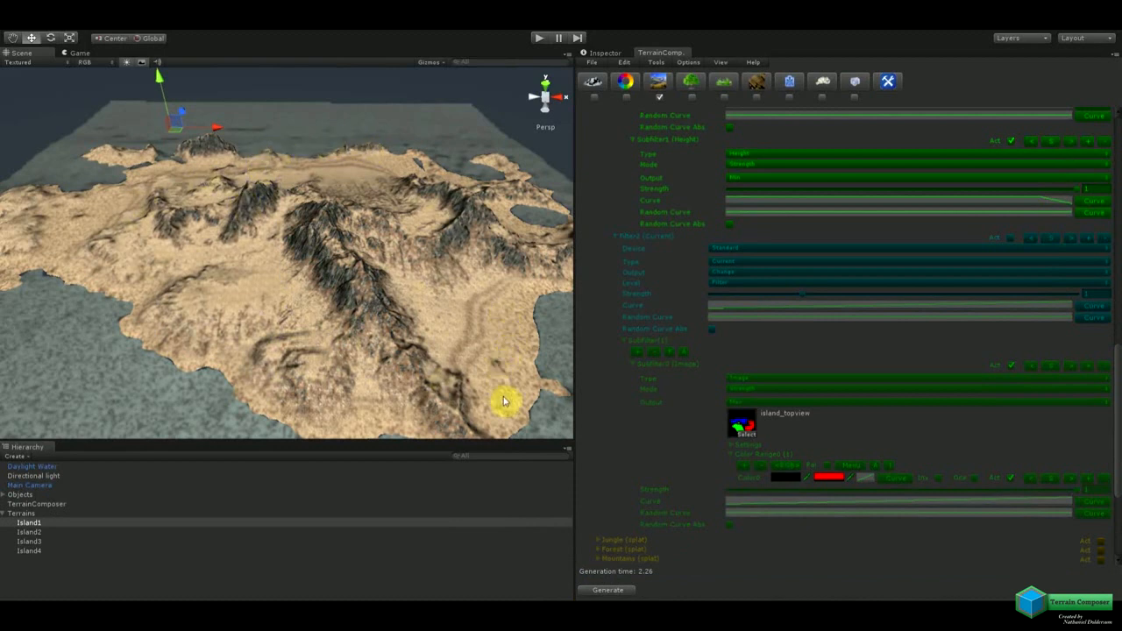
pyautogui.keyDown('alt'); pyautogui.moveTo(343, 283); pyautogui.dragTo(340, 237); pyautogui.keyUp('alt')
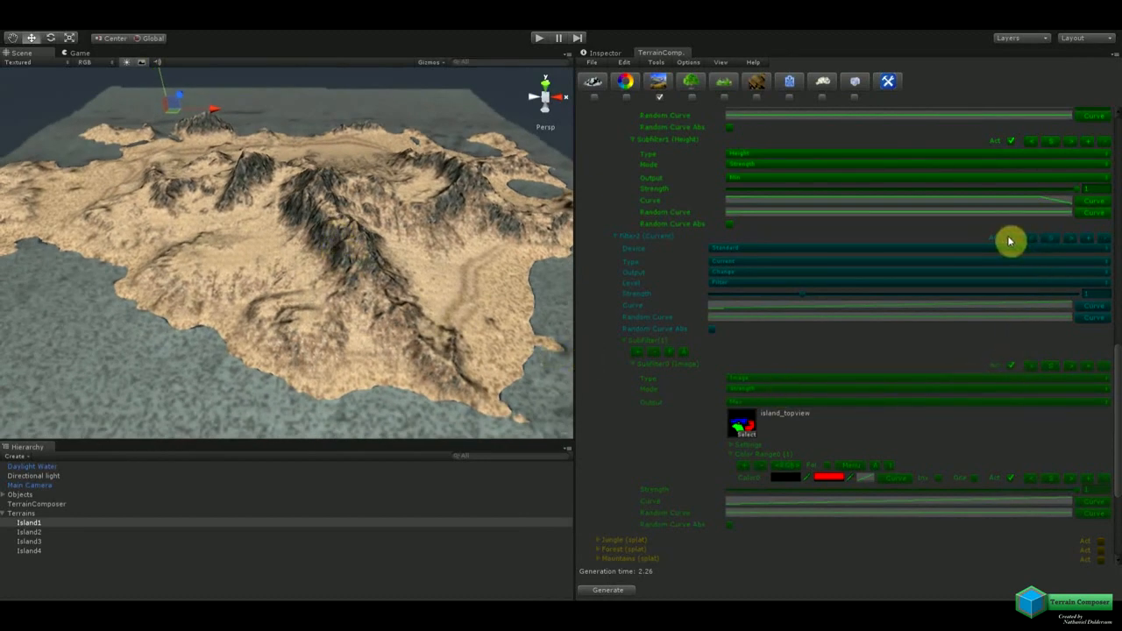
# Reactivate the Desert layer's Filter2 (Current) and collapse the Desert splat layer.
pyautogui.click(1008, 241)
pyautogui.scroll(3, 914, 357)
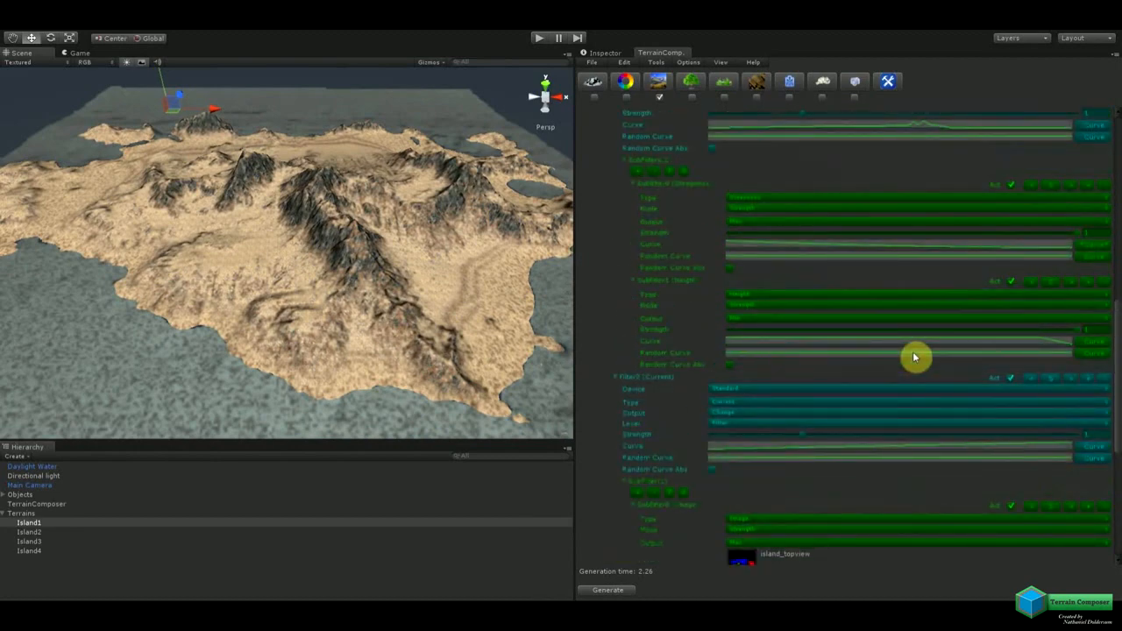
pyautogui.scroll(5, 914, 357)
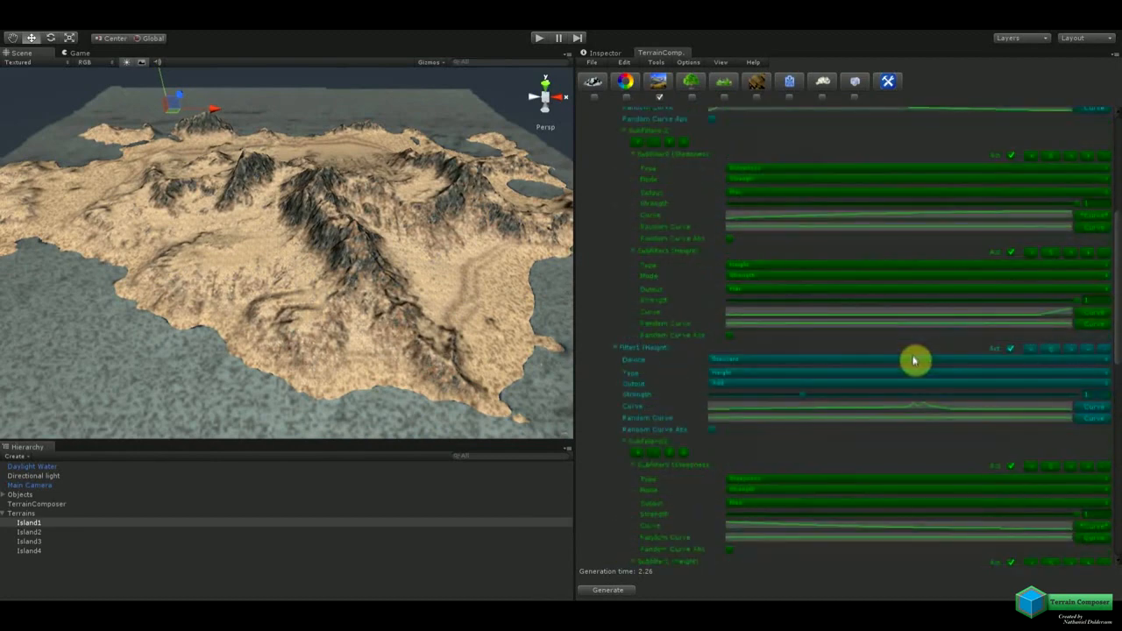
pyautogui.click(600, 182)
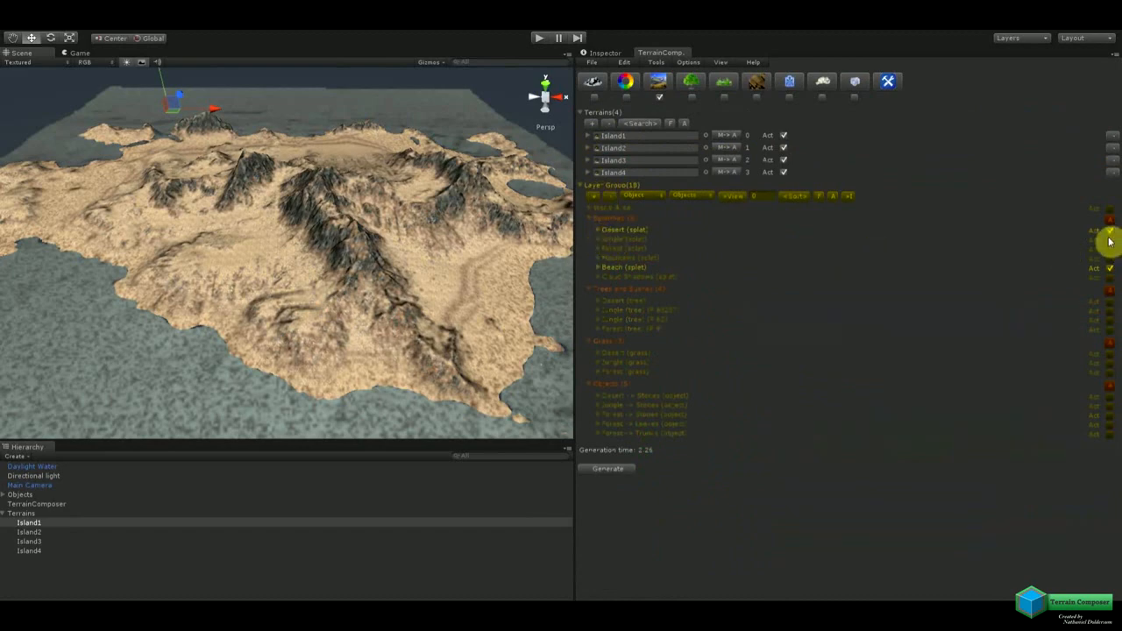
# Activate and expand the Jungle splat layer, review its splats and filters, and generate the splatmap.
pyautogui.click(597, 240)
pyautogui.scroll(-3, 724, 404)
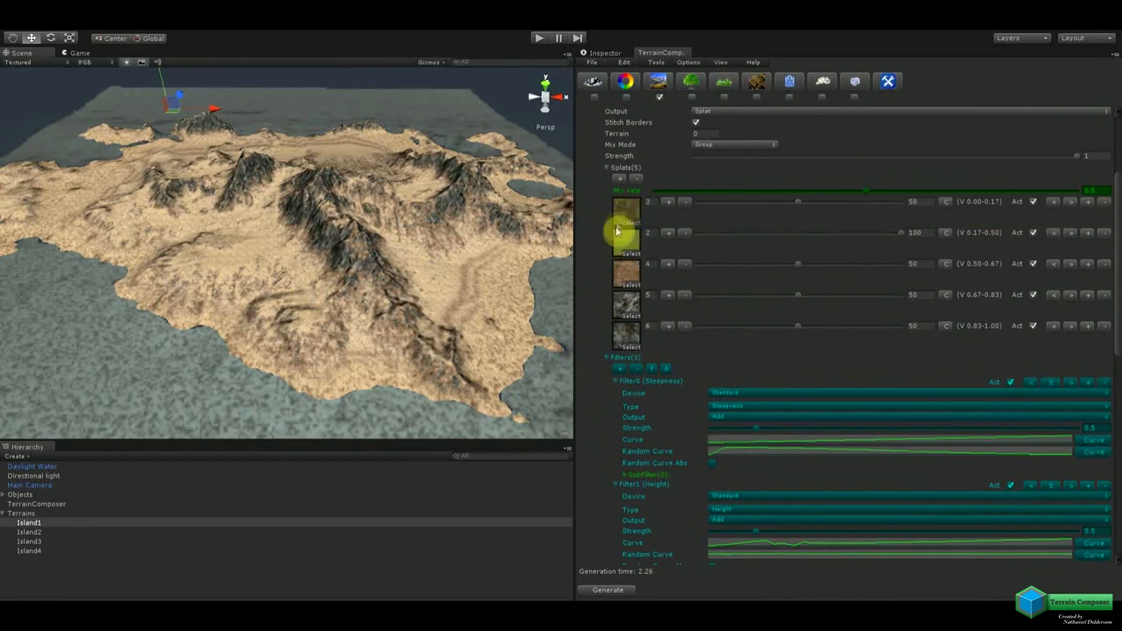
pyautogui.scroll(-5, 708, 320)
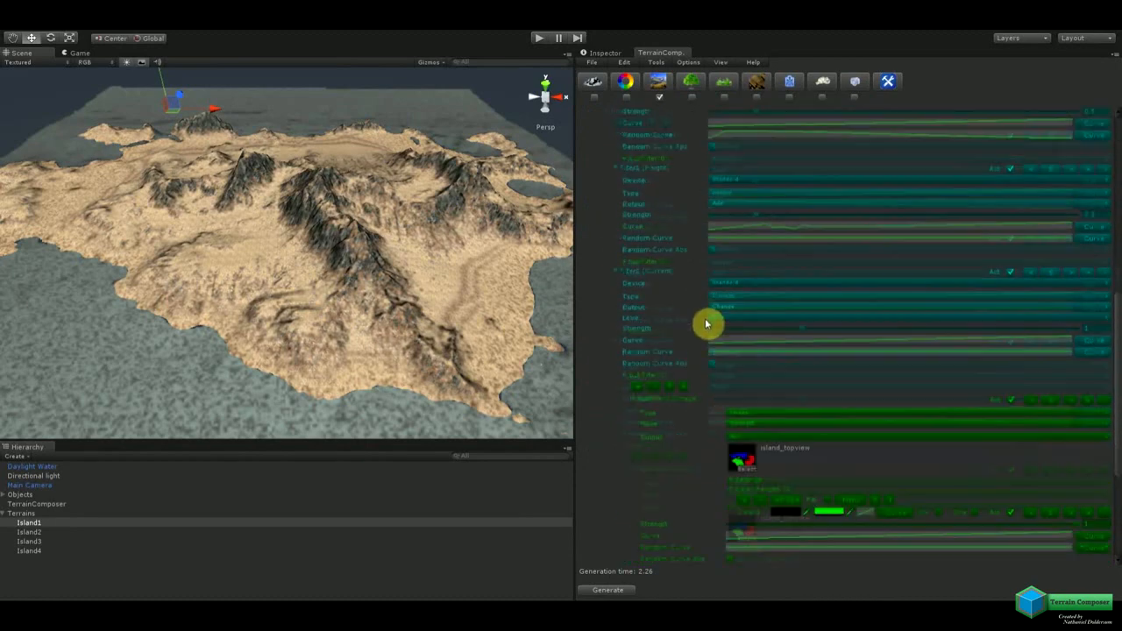
pyautogui.scroll(-1, 709, 321)
pyautogui.scroll(3, 665, 183)
pyautogui.scroll(2, 653, 168)
pyautogui.scroll(-5, 689, 298)
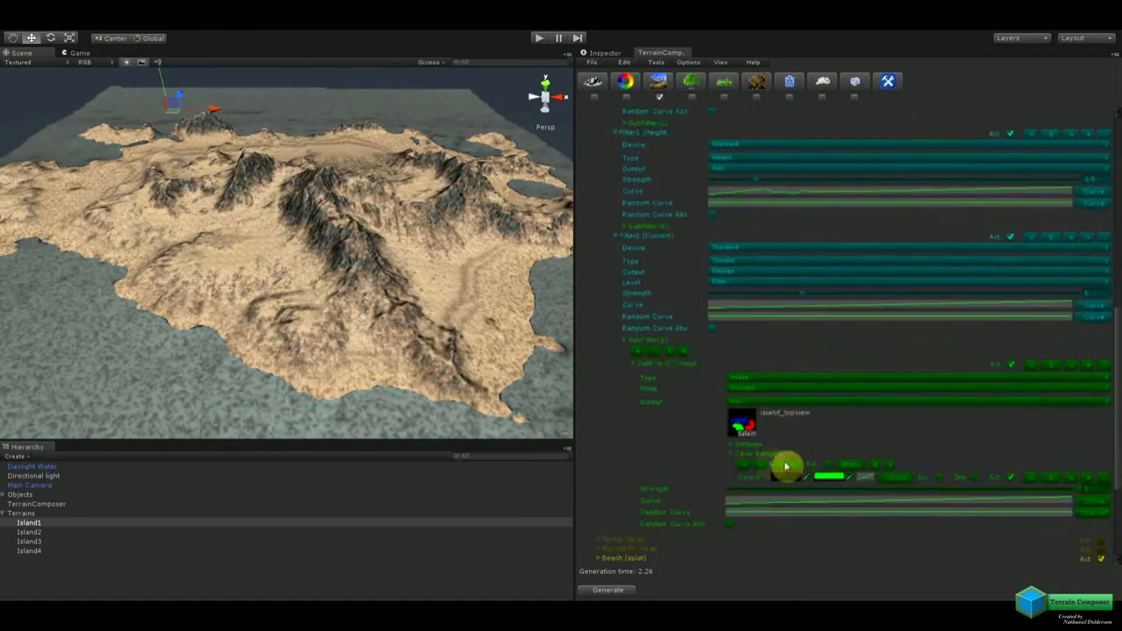
pyautogui.click(627, 591)
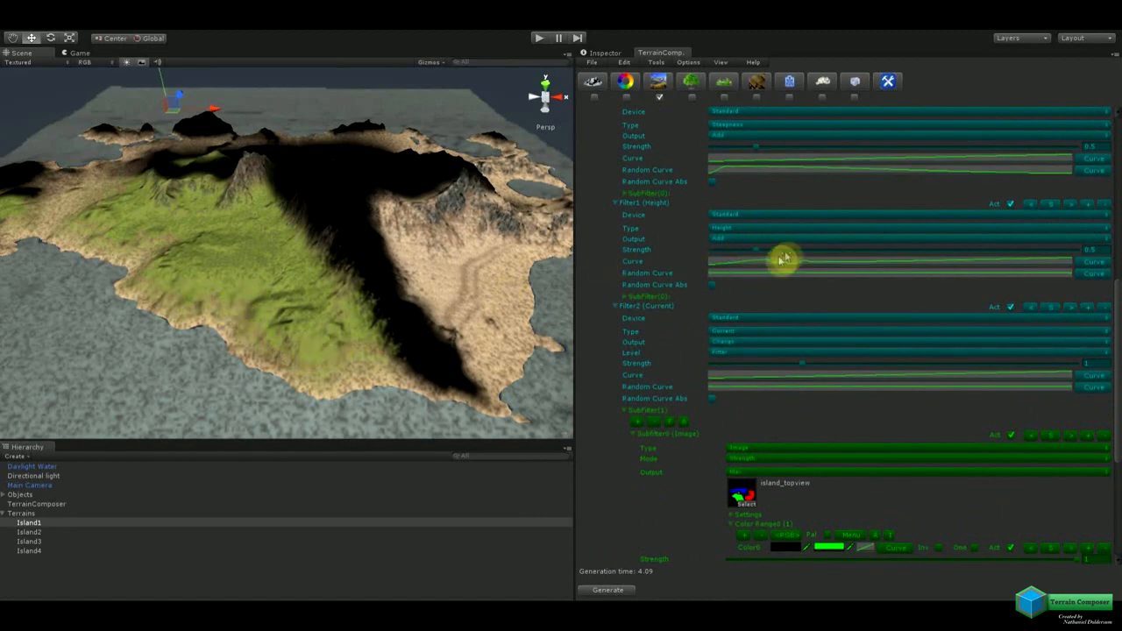
# Collapse the Jungle splat layer, and activate and expand the Forest splat layer down to its image subfilter.
pyautogui.scroll(10, 806, 272)
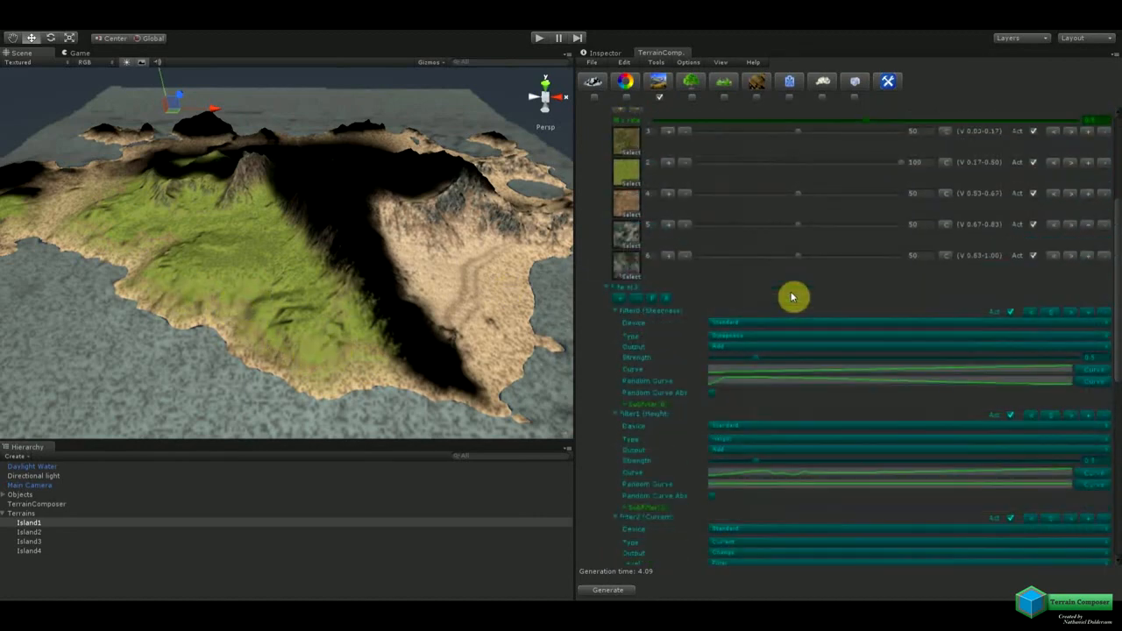
pyautogui.click(597, 205)
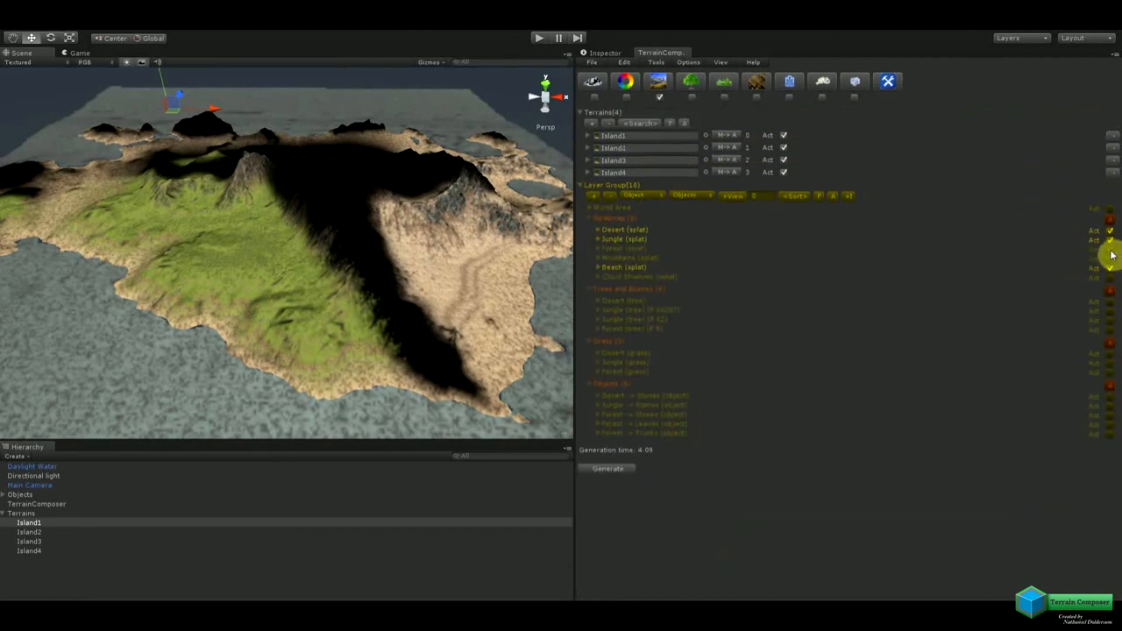
pyautogui.click(602, 249)
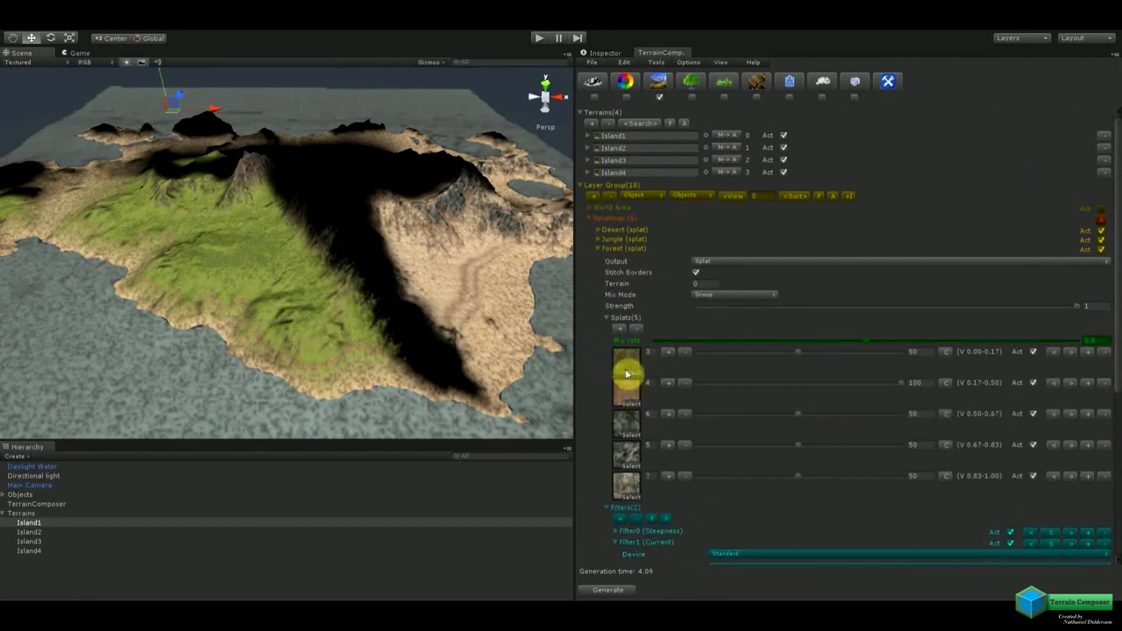
pyautogui.scroll(-5, 629, 368)
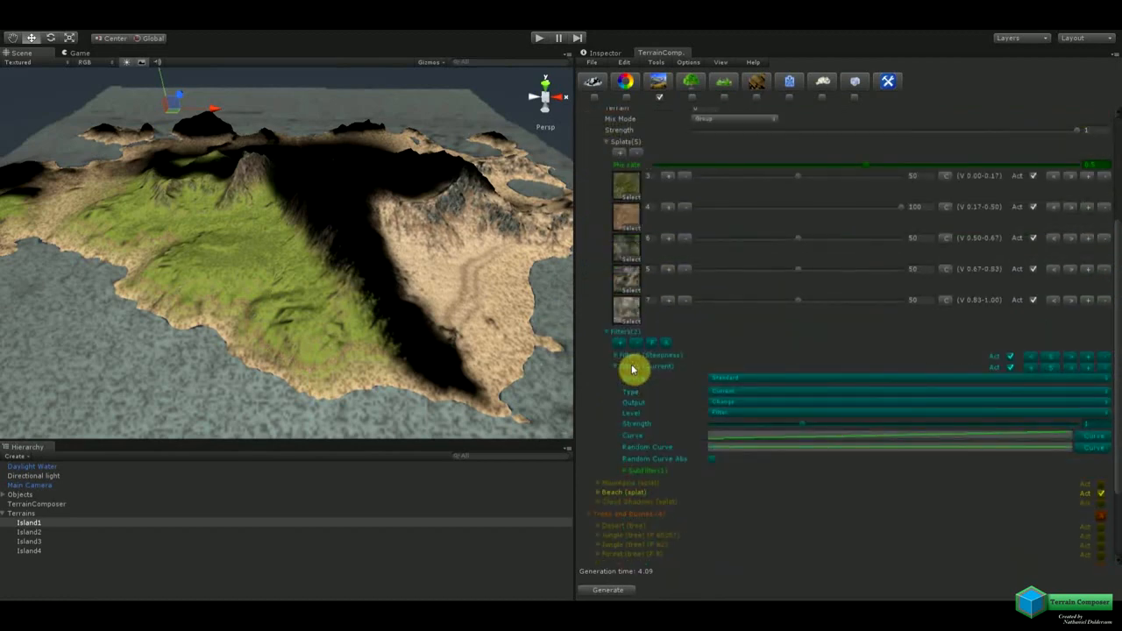
pyautogui.scroll(-2, 631, 369)
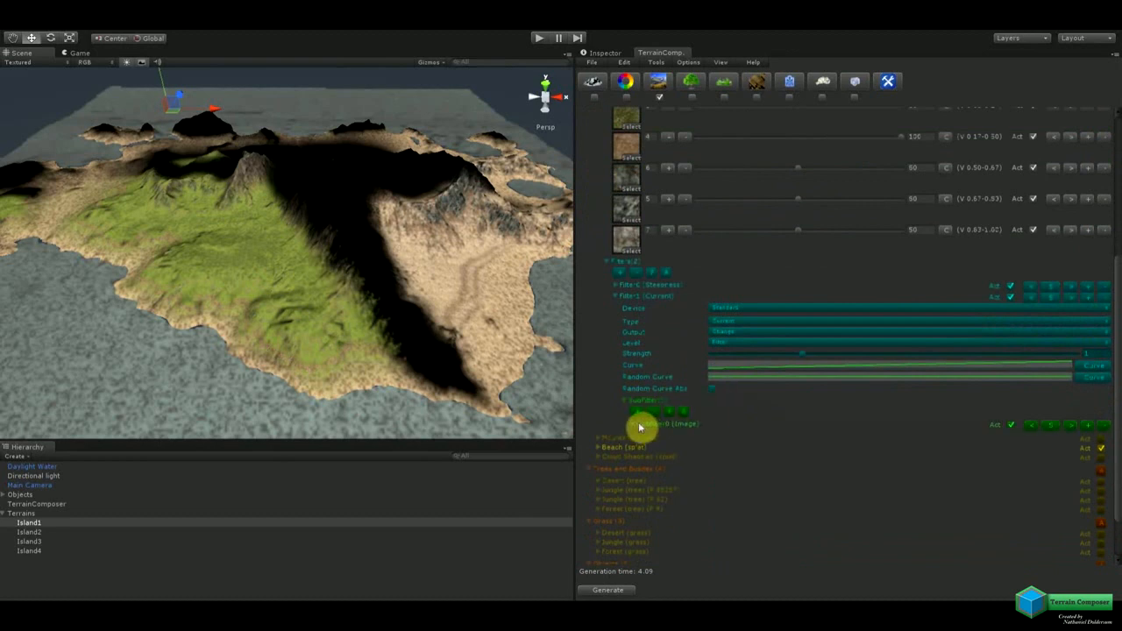
pyautogui.click(641, 425)
pyautogui.scroll(-2, 794, 414)
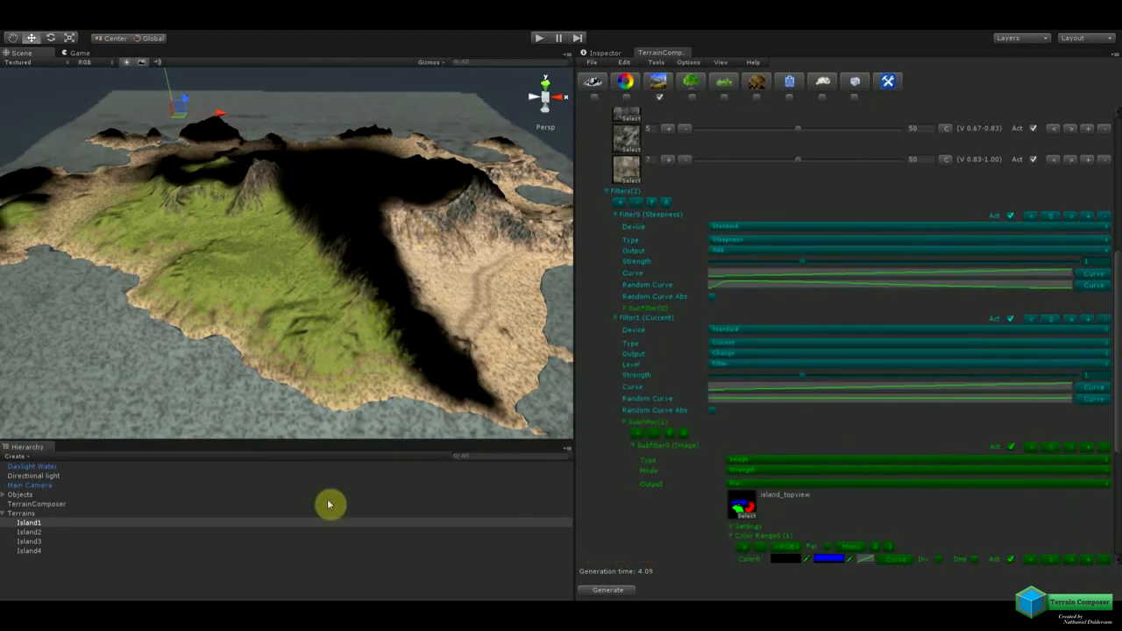
# Generate the splatmap with the Forest layer included and inspect the forest area from several angles.
pyautogui.click(613, 592)
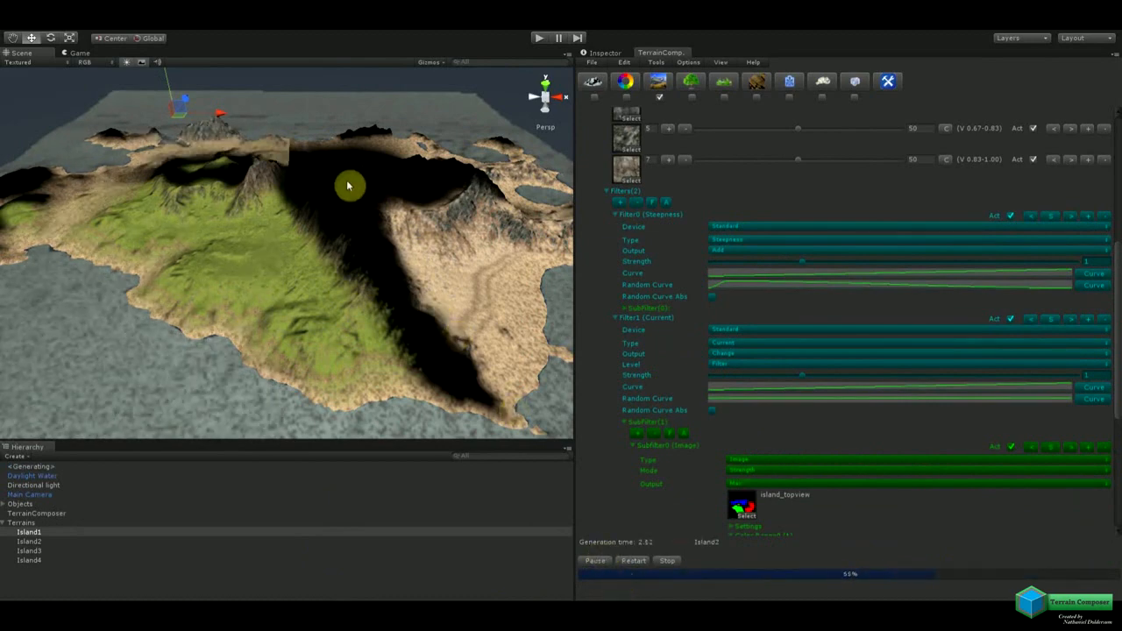
pyautogui.moveTo(321, 169); pyautogui.dragTo(318, 352, button='middle')
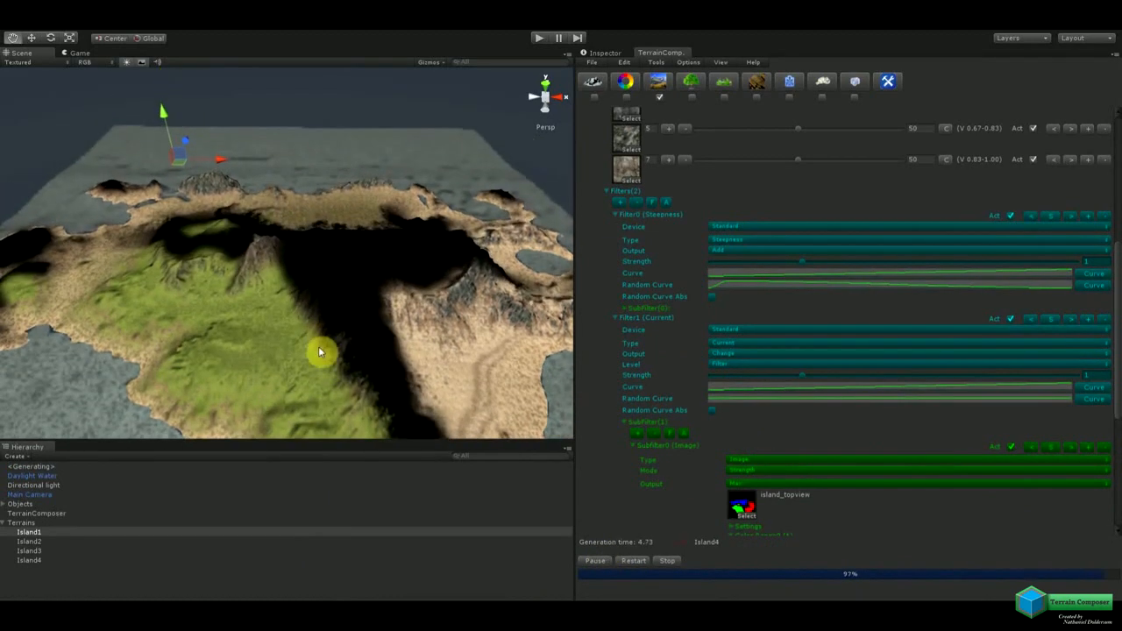
pyautogui.scroll(-2, 413, 236)
pyautogui.moveTo(413, 236); pyautogui.dragTo(313, 275, button='right')
pyautogui.moveTo(313, 276); pyautogui.dragTo(198, 268, button='middle')
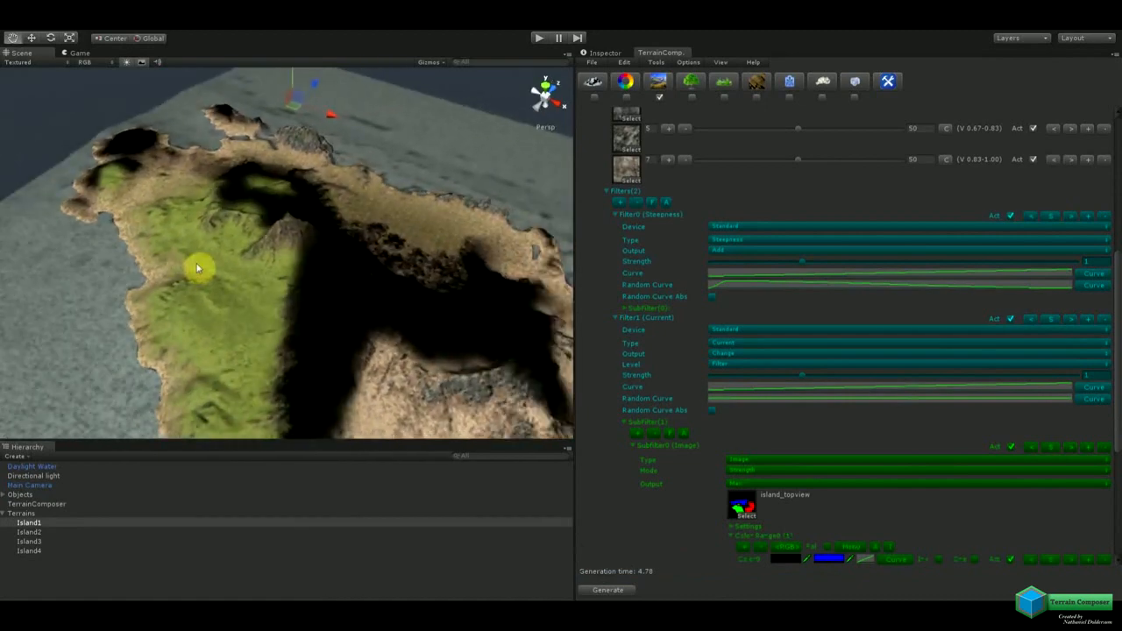
pyautogui.moveTo(198, 268); pyautogui.dragTo(399, 249, button='right')
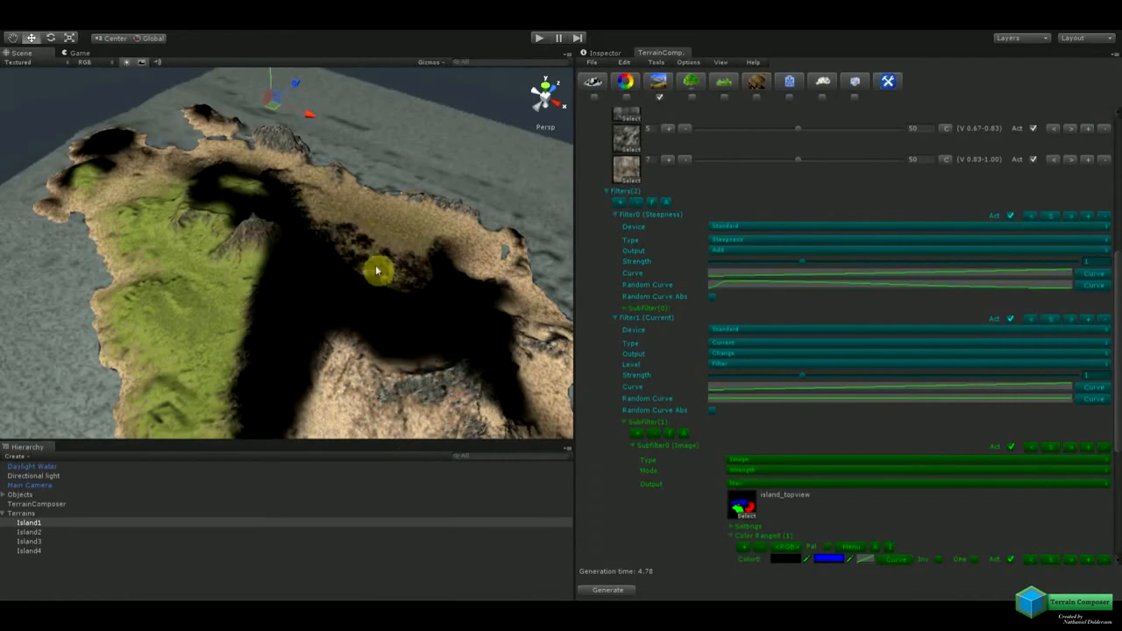
pyautogui.moveTo(348, 291); pyautogui.dragTo(458, 162, button='middle')
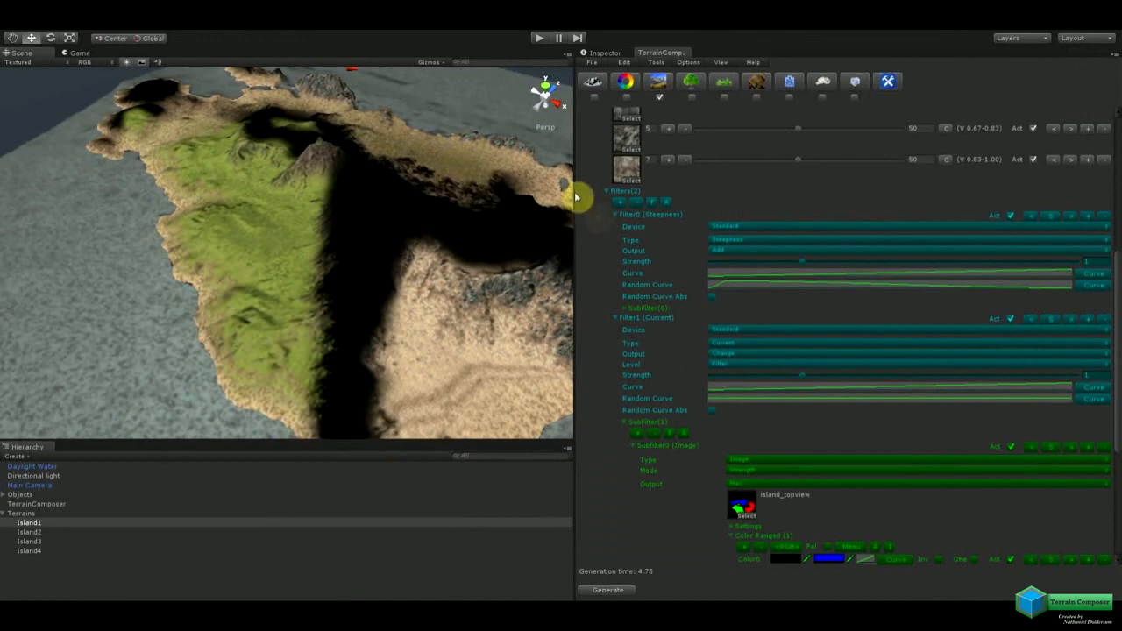
# Collapse the Forest splat layer, and activate and expand the Mountains splat layer to review its splats, filters and three-colour image mask.
pyautogui.scroll(8, 606, 232)
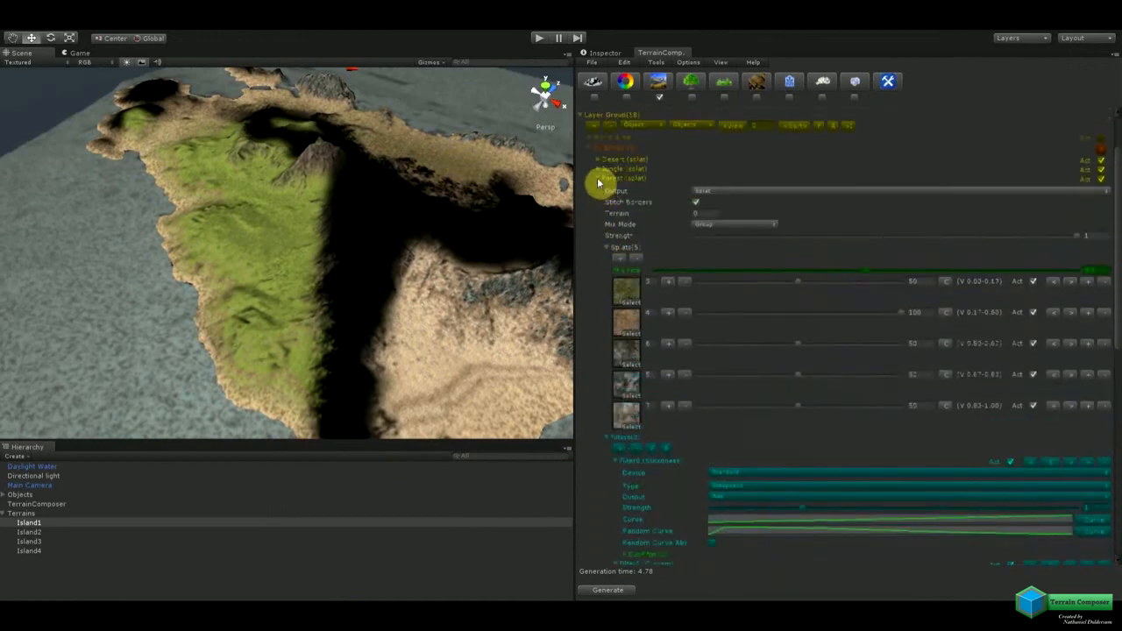
pyautogui.click(600, 177)
pyautogui.click(1109, 258)
pyautogui.click(600, 258)
pyautogui.scroll(-6, 693, 373)
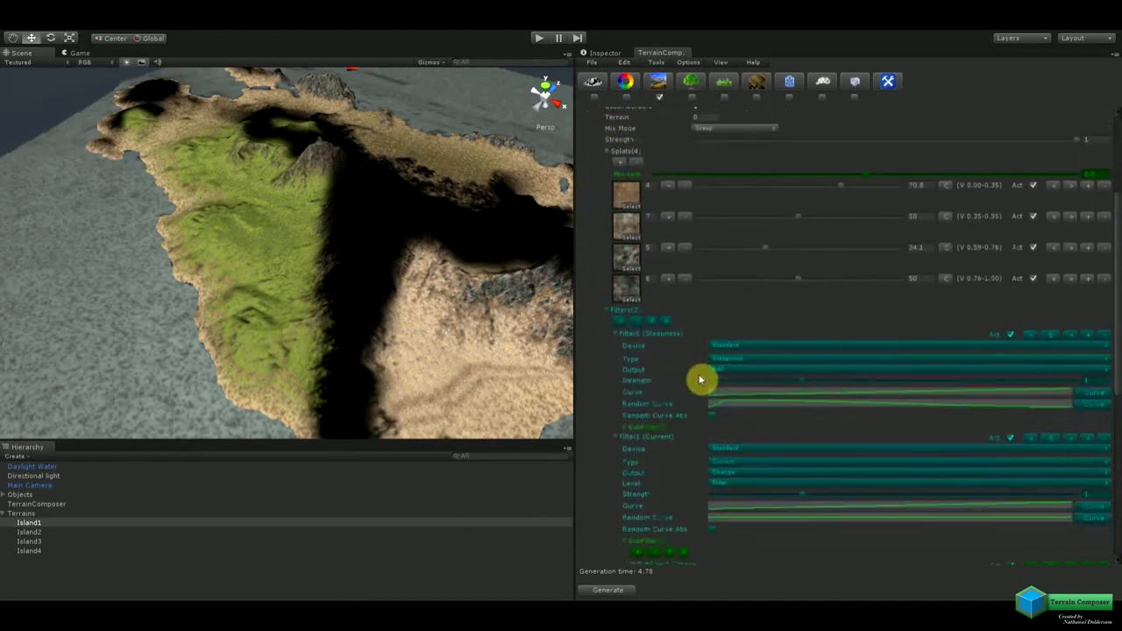
pyautogui.scroll(3, 704, 374)
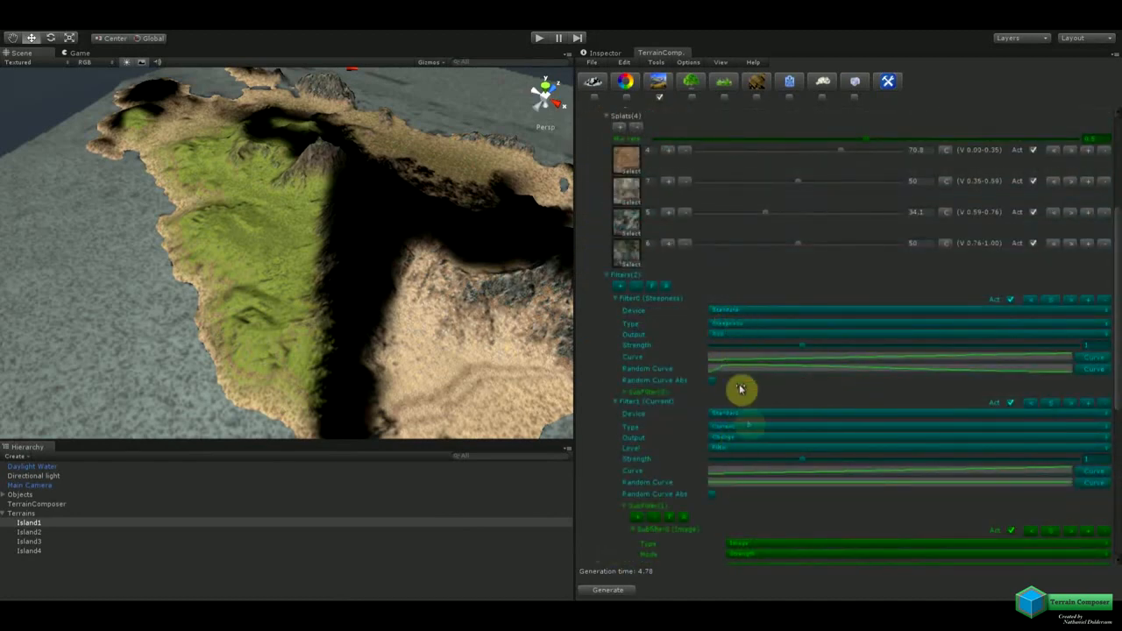
pyautogui.scroll(-5, 742, 389)
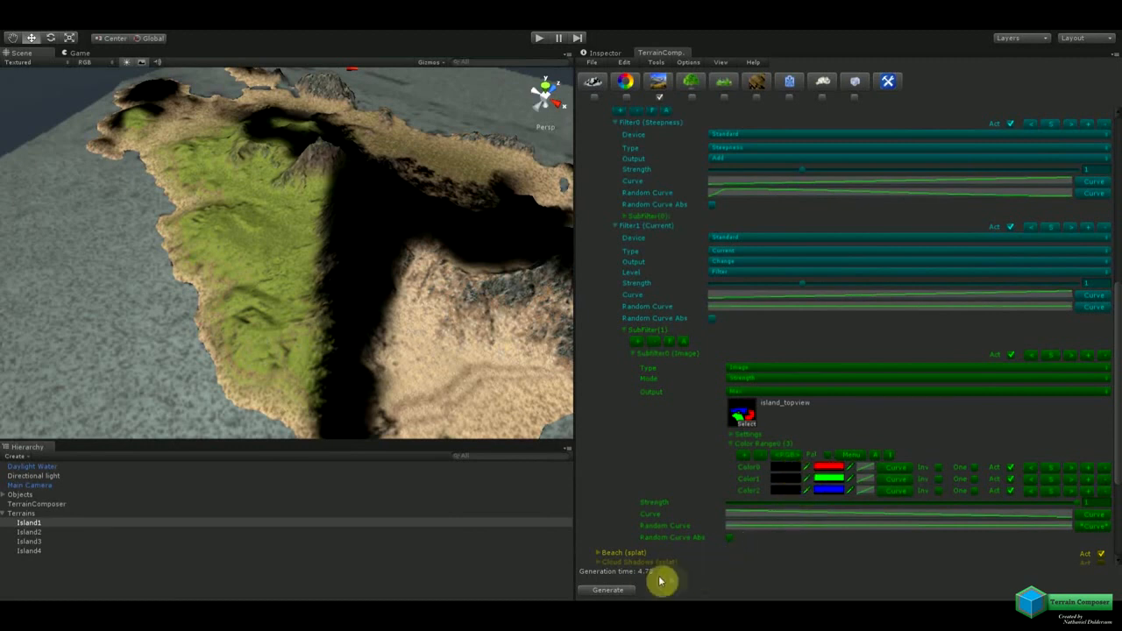
# Generate the splatmap with the Mountains layer included and view the whole textured island.
pyautogui.click(613, 590)
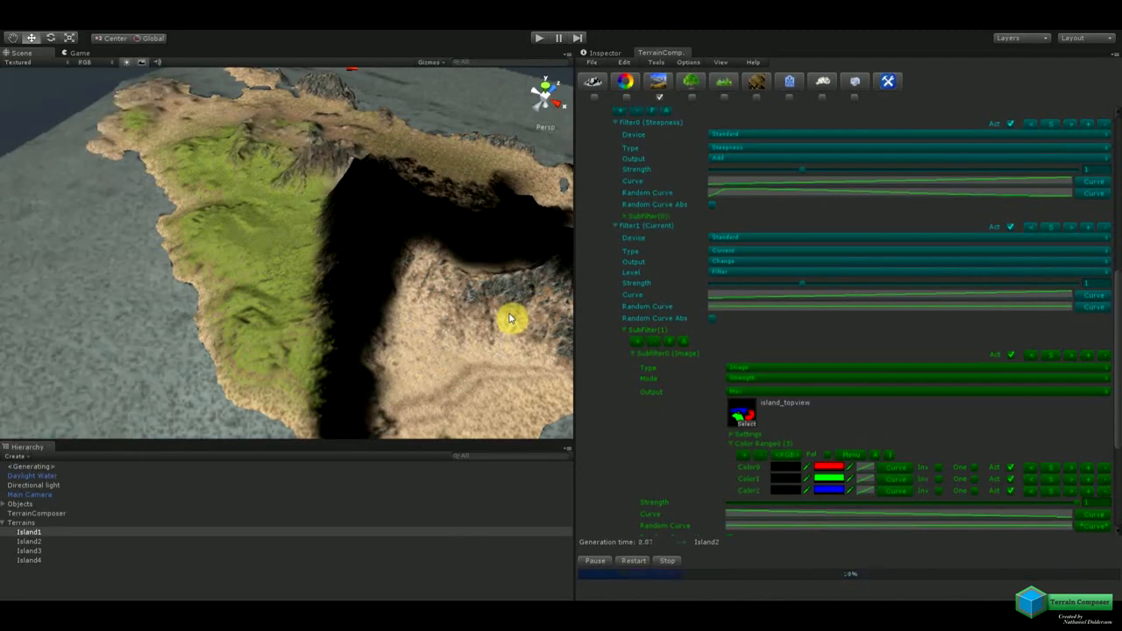
pyautogui.moveTo(272, 297); pyautogui.dragTo(383, 290, button='right')
pyautogui.moveTo(238, 283); pyautogui.dragTo(363, 253, button='right')
pyautogui.scroll(-6, 421, 301)
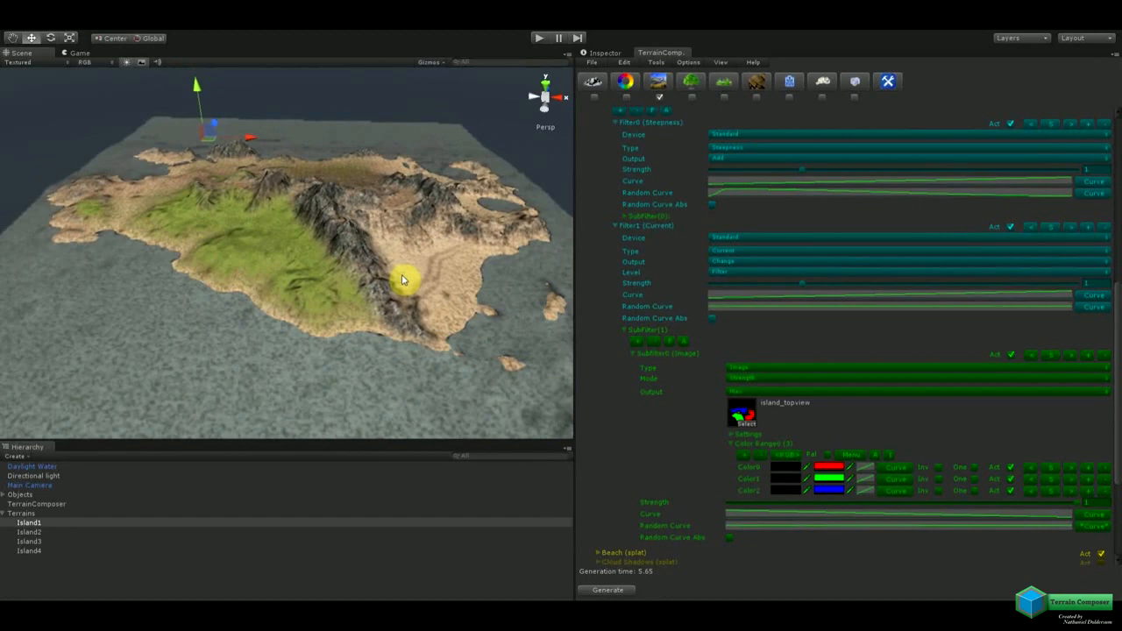
# Collapse the Mountains splat layer, and activate and expand the Cloud Shadows splat layer to review its filter and cloudmap image subfilter.
pyautogui.scroll(10, 602, 366)
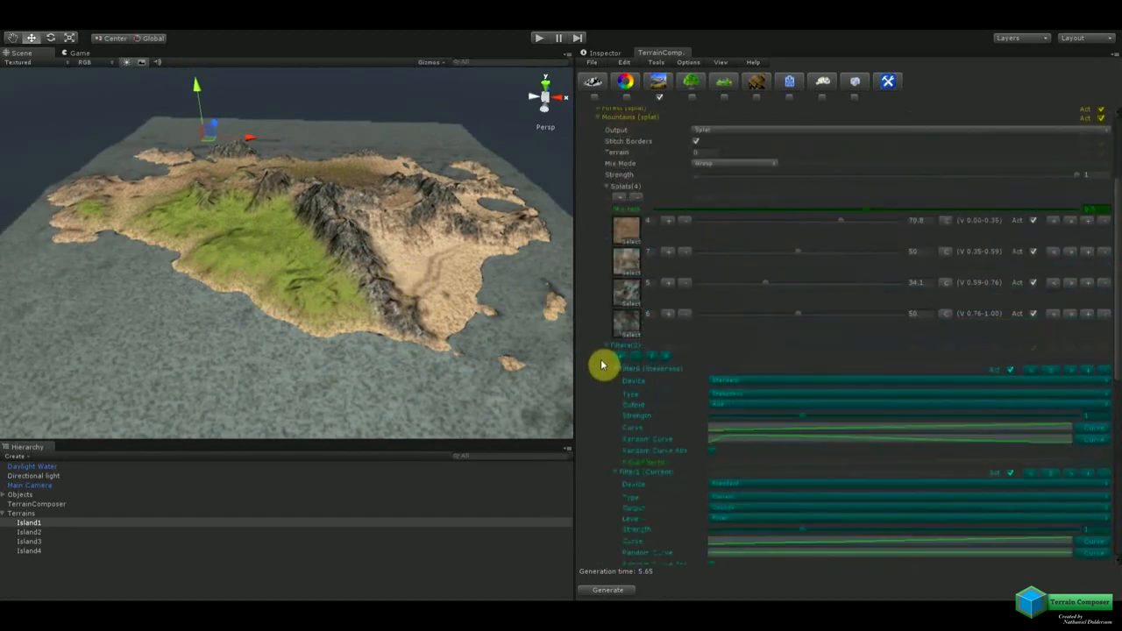
pyautogui.click(599, 223)
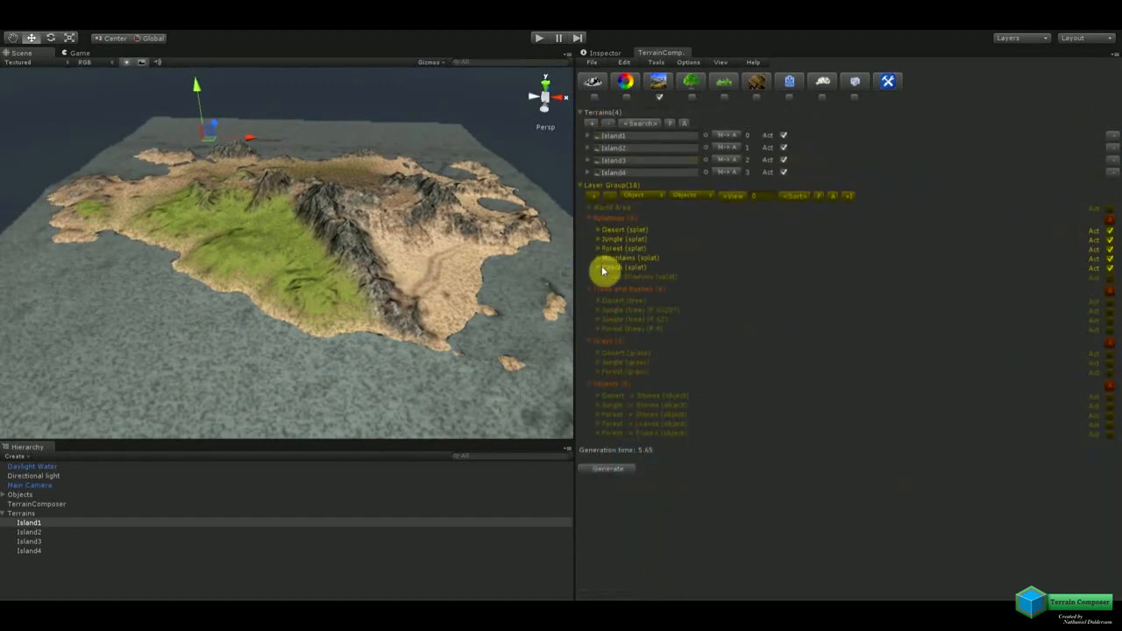
pyautogui.click(1109, 278)
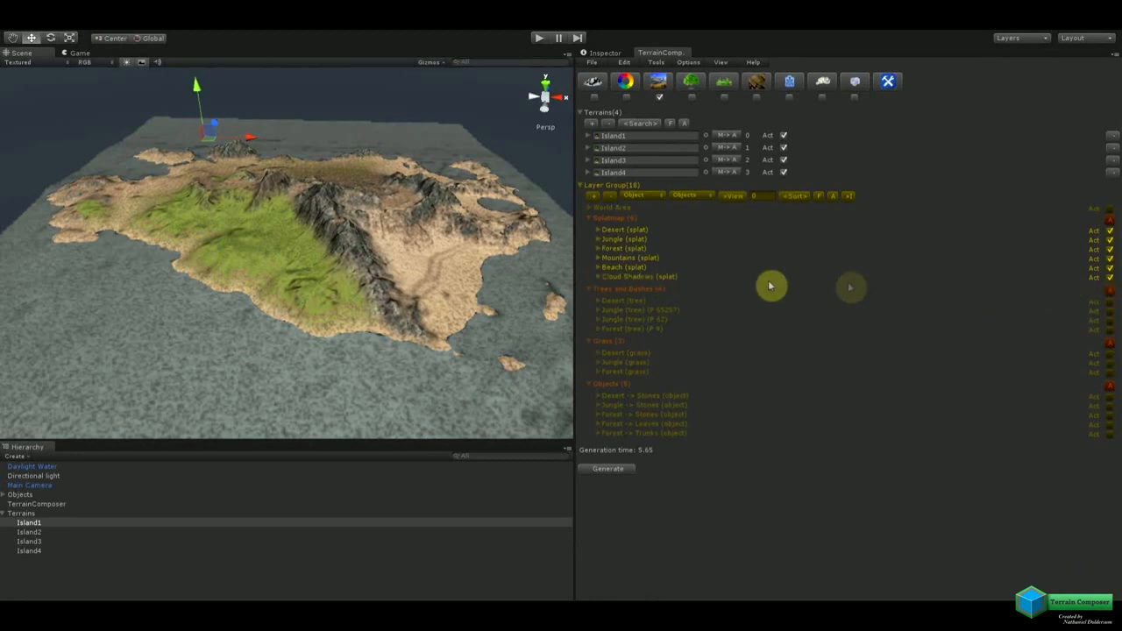
pyautogui.click(597, 277)
pyautogui.scroll(-2, 769, 400)
pyautogui.scroll(-1, 769, 399)
pyautogui.scroll(1, 768, 399)
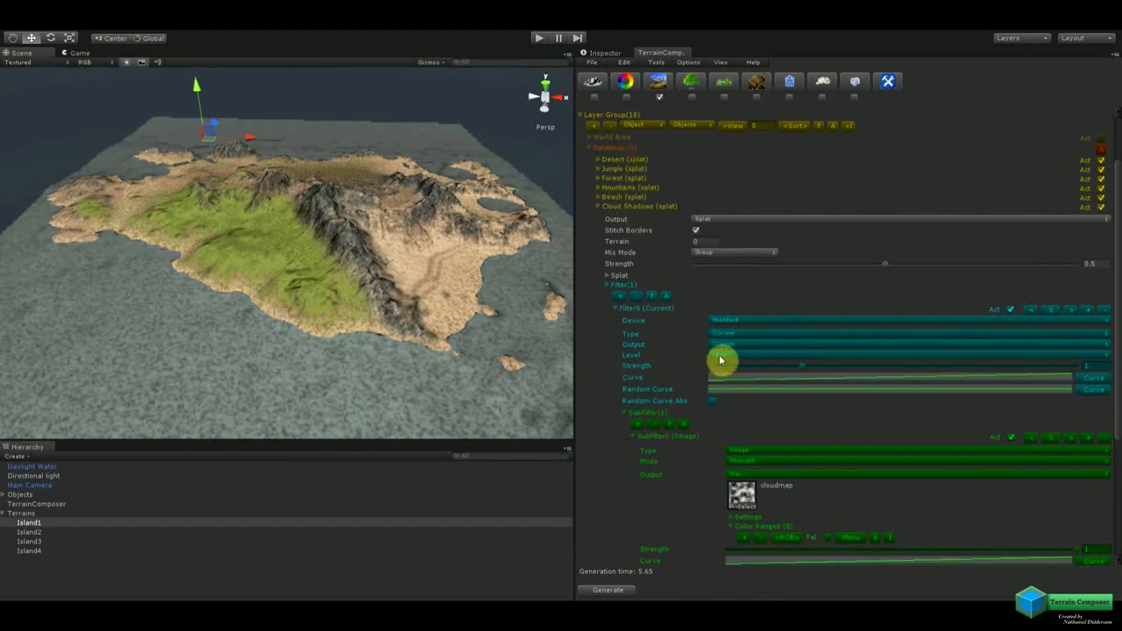
pyautogui.scroll(-3, 744, 392)
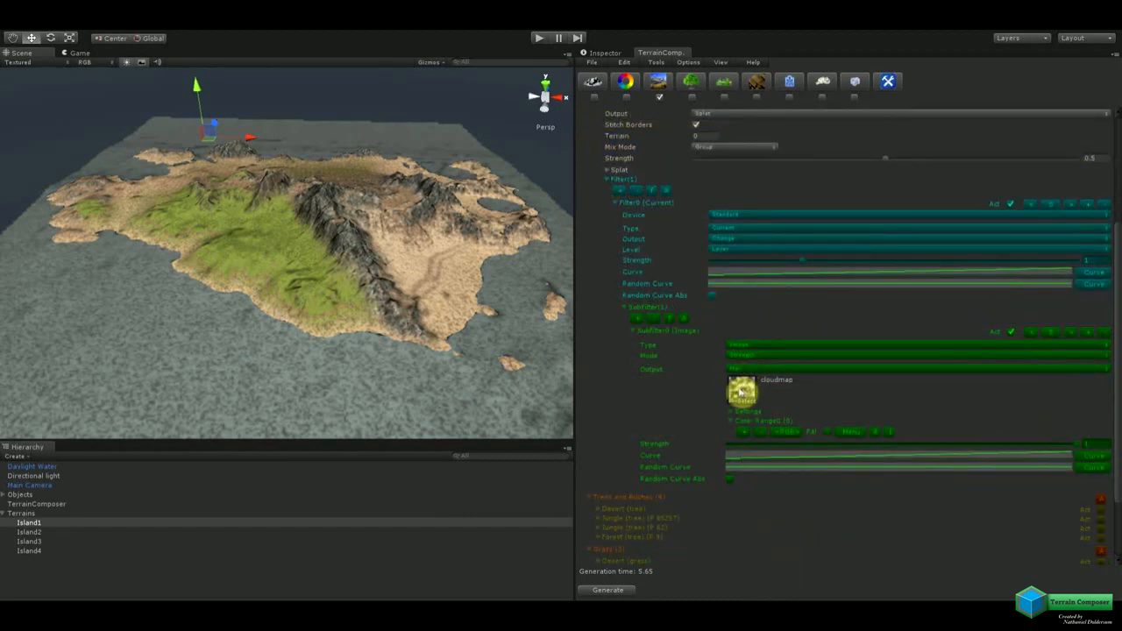
pyautogui.scroll(3, 763, 390)
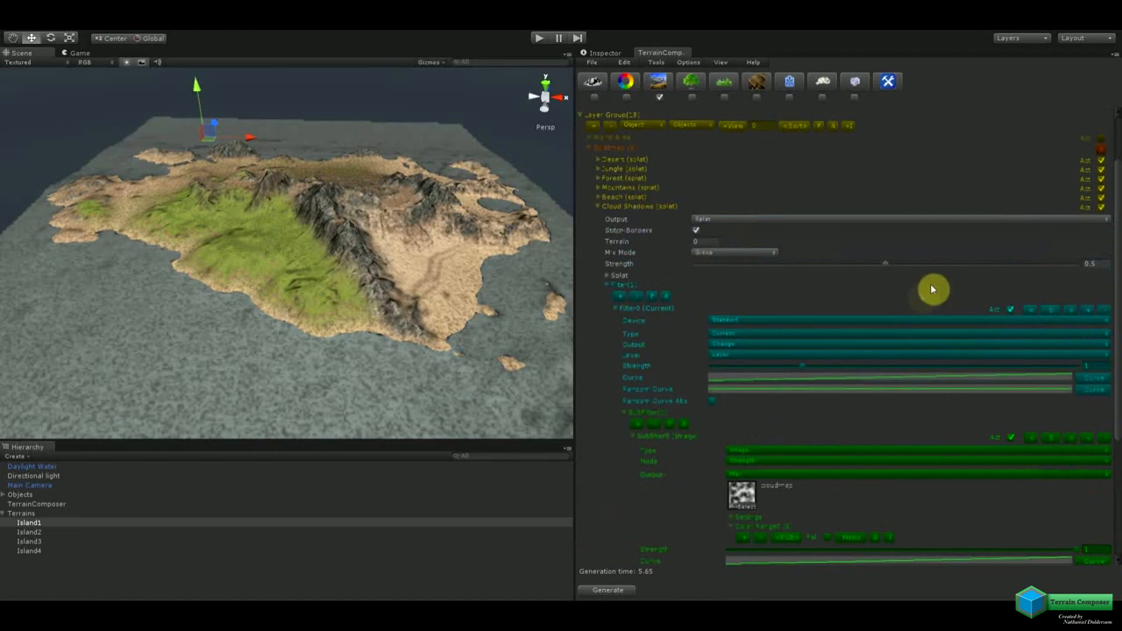
# Set the Cloud Shadows layer strength to 1, generate the splatmap and inspect the cloud shadows over the mountains.
pyautogui.moveTo(892, 268); pyautogui.dragTo(1092, 281)
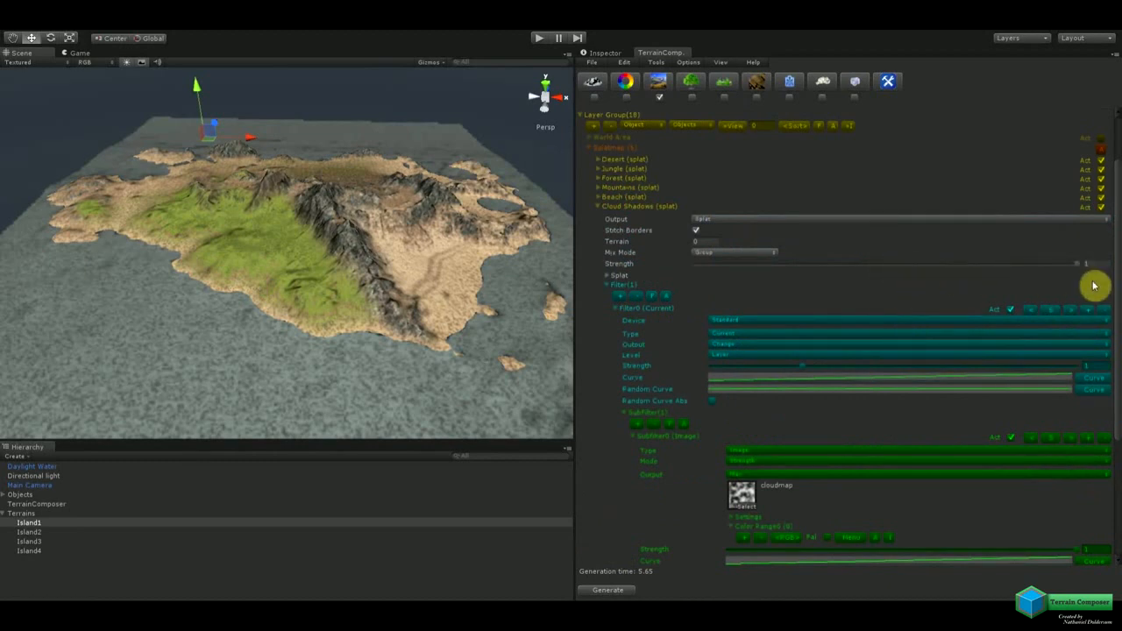
pyautogui.click(619, 593)
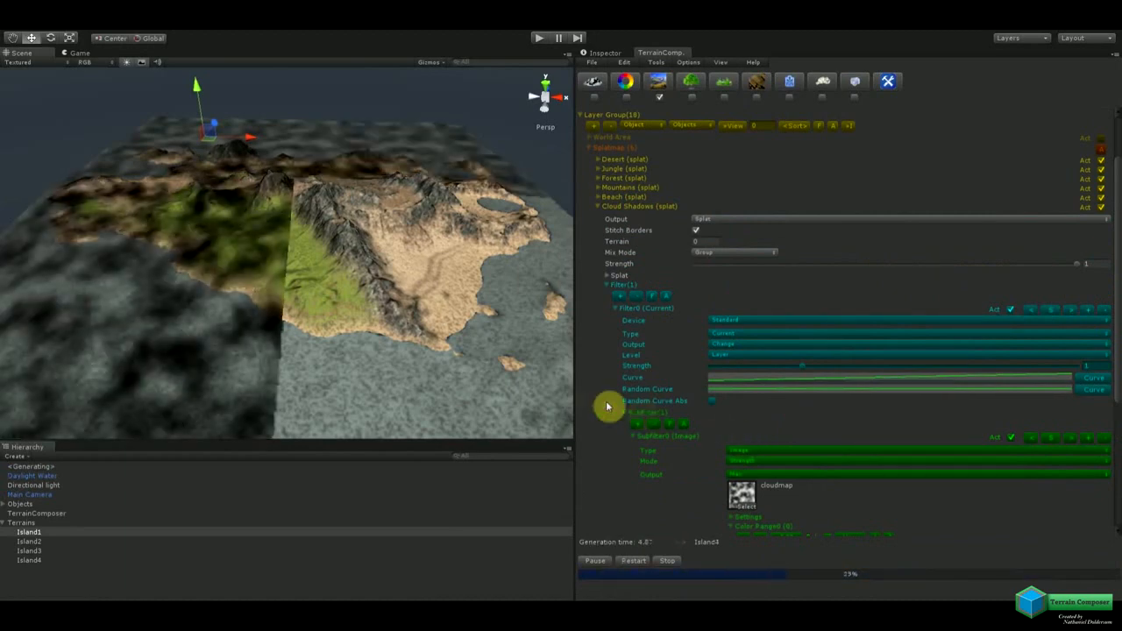
pyautogui.scroll(2, 394, 303)
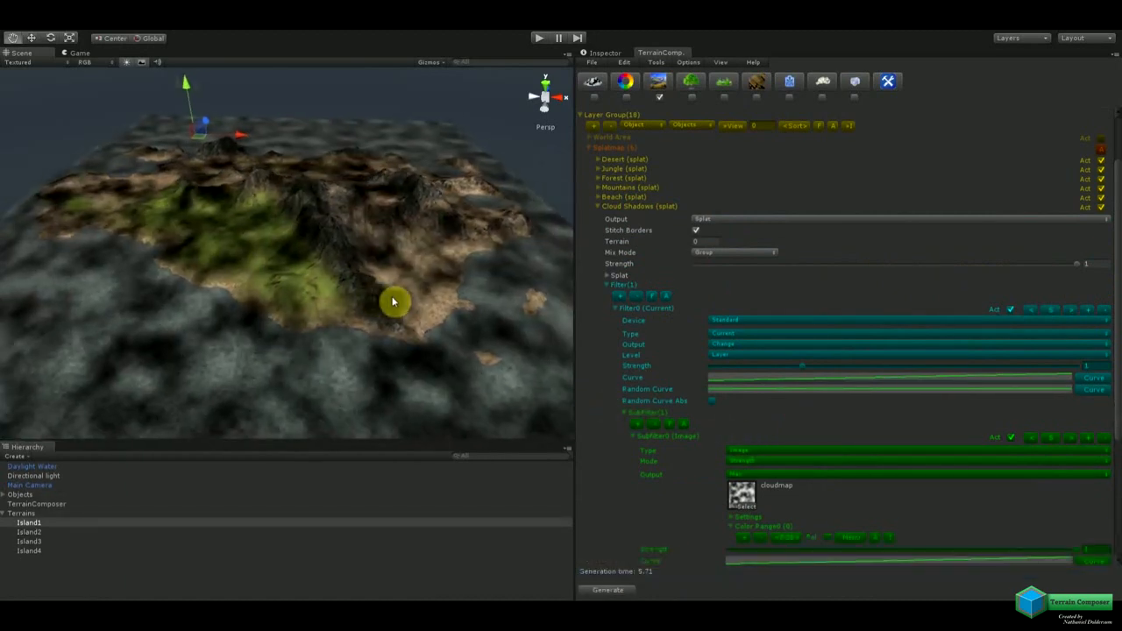
pyautogui.moveTo(394, 303); pyautogui.dragTo(341, 322, button='middle')
pyautogui.scroll(4, 340, 323)
pyautogui.scroll(5, 341, 322)
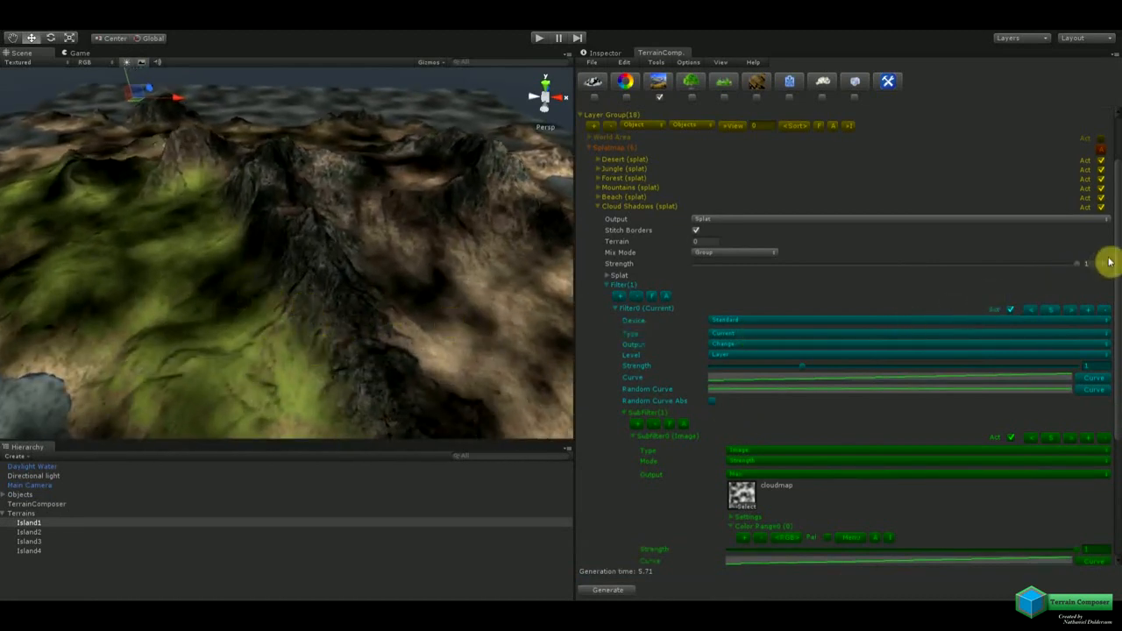
# Set the Cloud Shadows layer strength to 0.5, regenerate the splatmap and look over the softened shadows across the island.
pyautogui.moveTo(1079, 265); pyautogui.dragTo(913, 265)
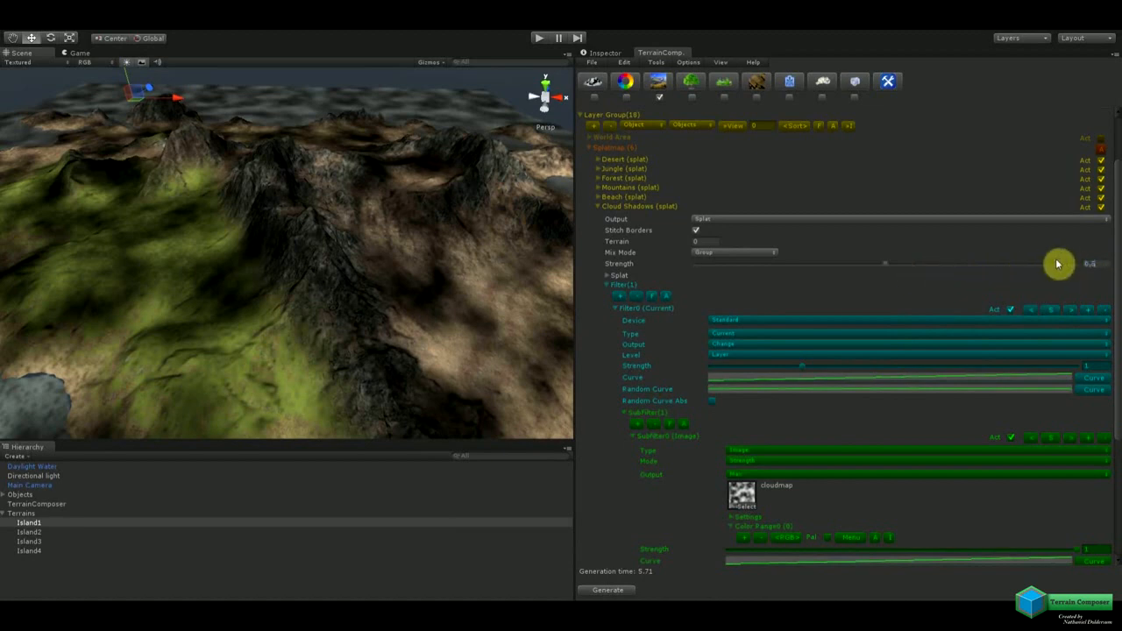
pyautogui.click(614, 589)
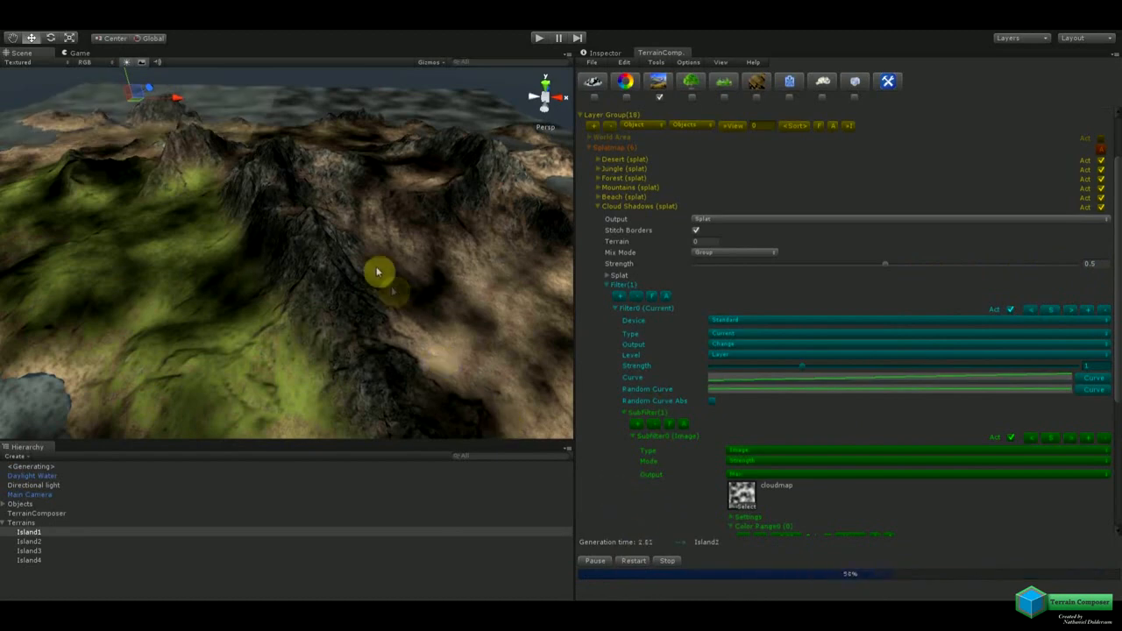
pyautogui.scroll(-3, 376, 268)
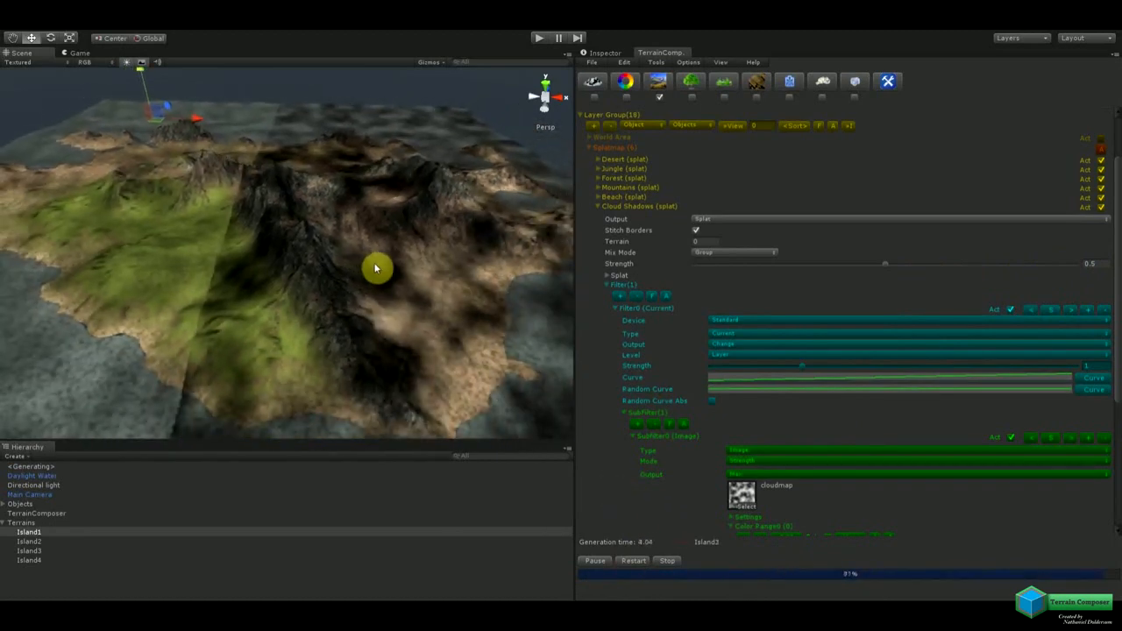
pyautogui.moveTo(259, 279); pyautogui.dragTo(343, 270, button='middle')
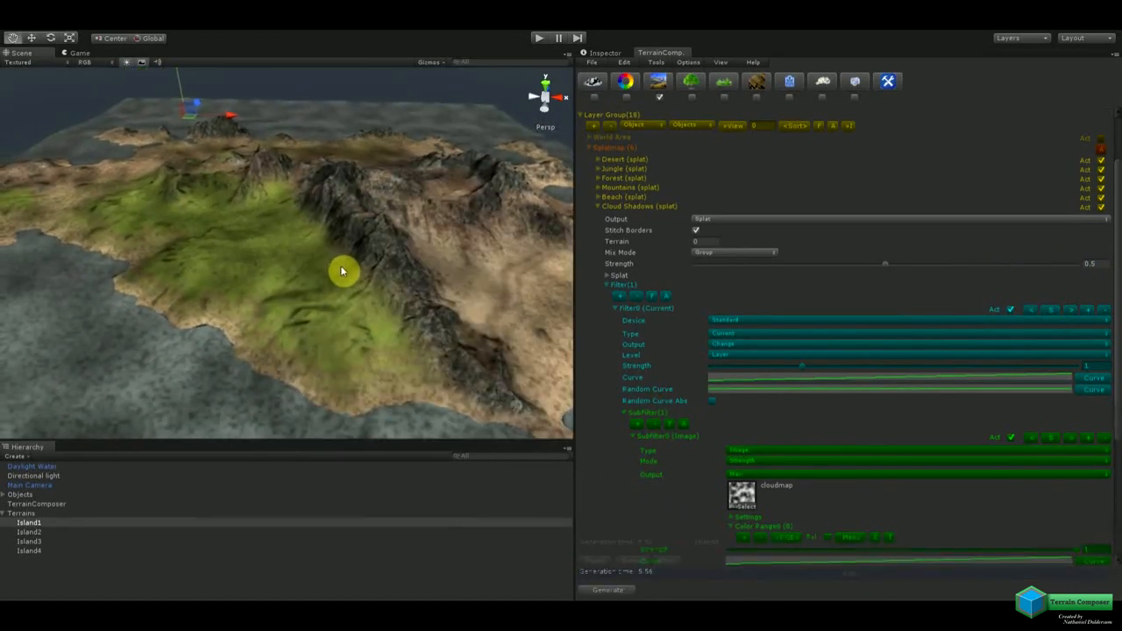
pyautogui.scroll(-3, 357, 283)
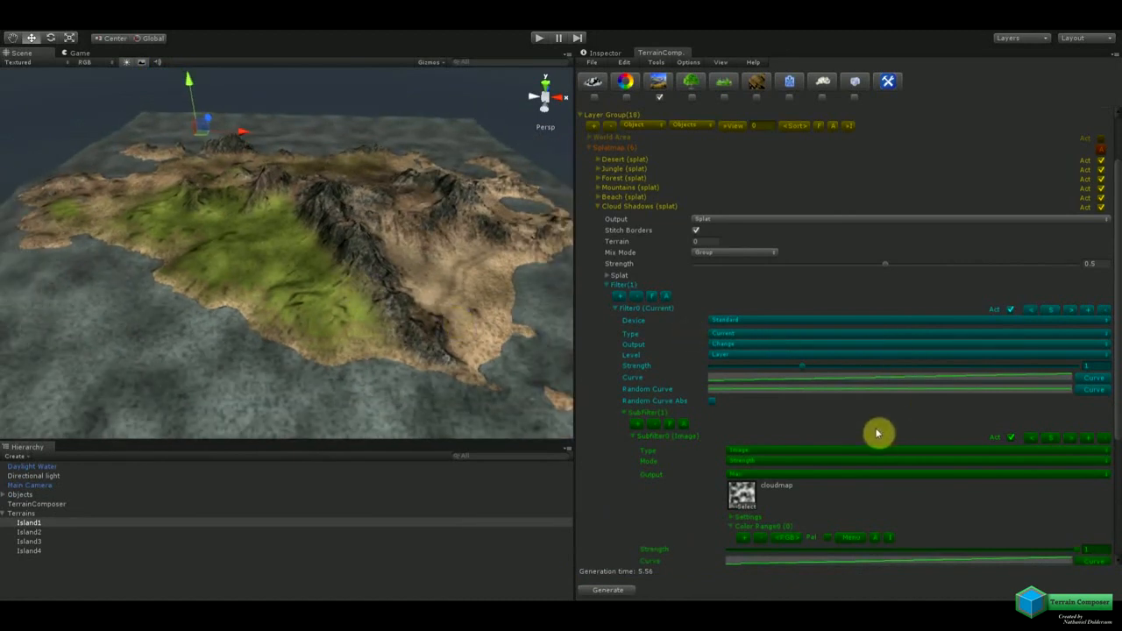
# Expand the settings of the cloudmap image in the Cloud Shadows subfilter and enable its Rotate option.
pyautogui.scroll(-3, 876, 430)
pyautogui.click(728, 411)
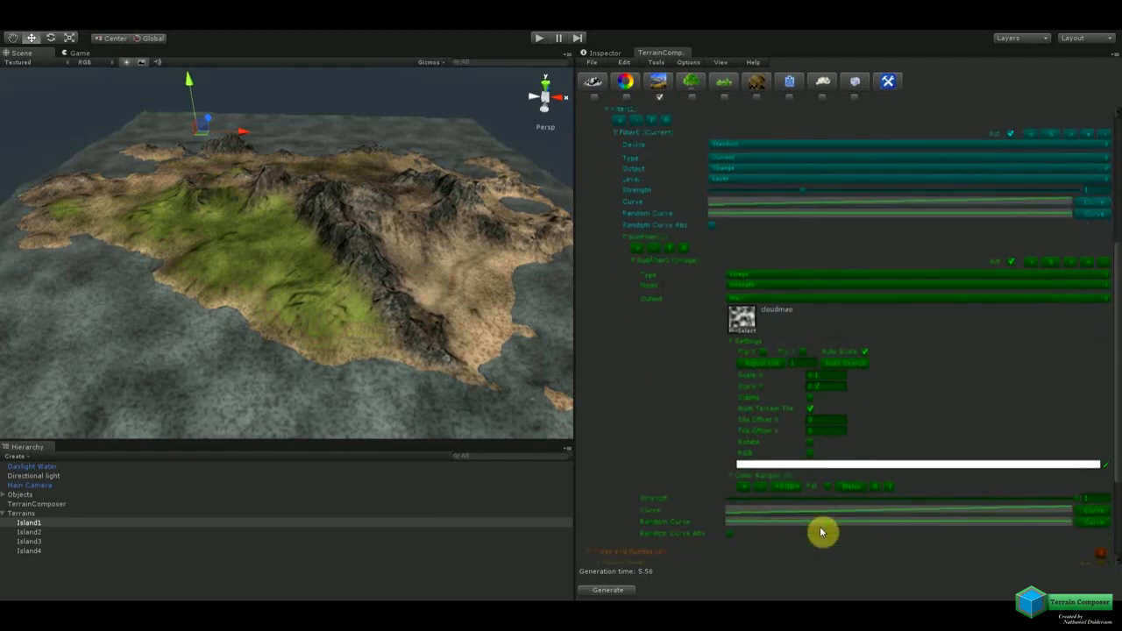
pyautogui.scroll(-2, 821, 526)
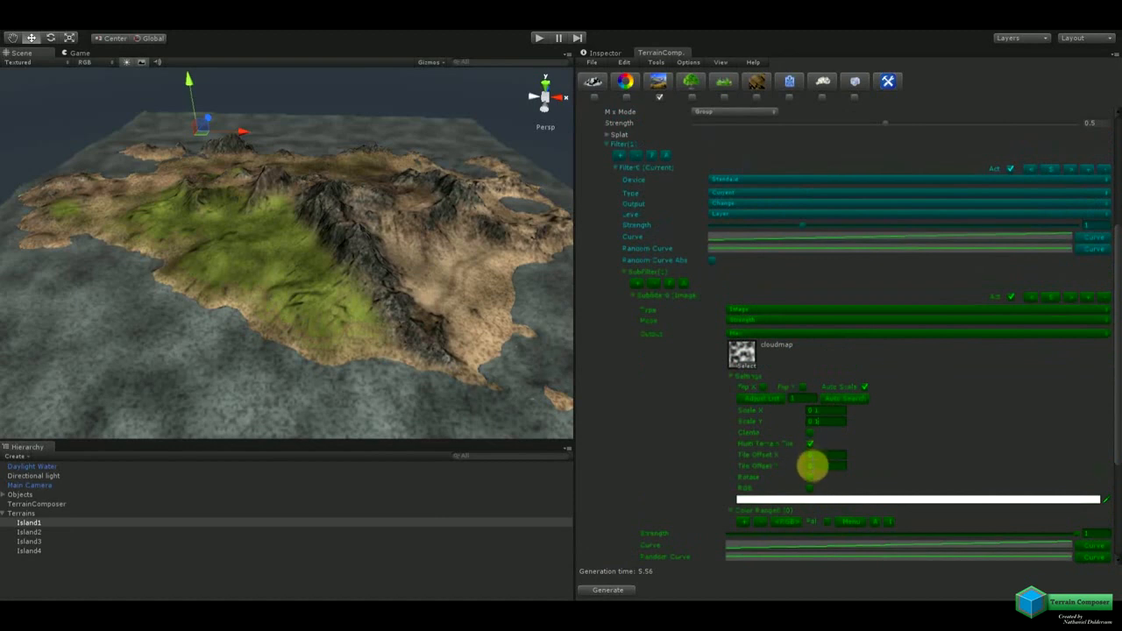
pyautogui.click(810, 478)
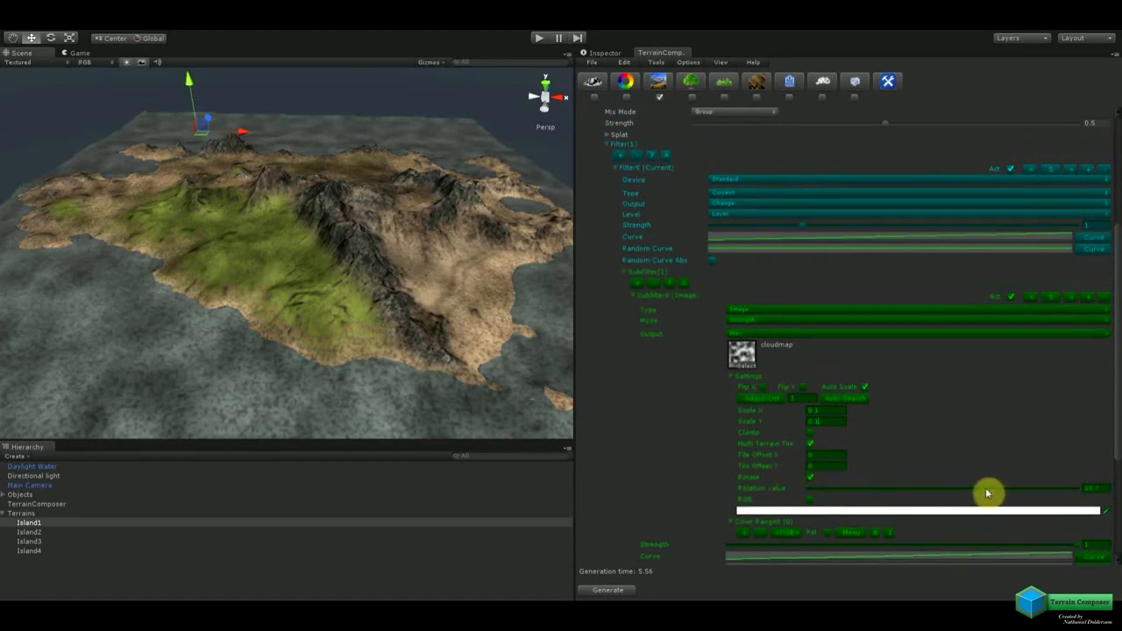
# Set the Cloud Shadows layer strength back to 1 and generate the splatmap with the rotated cloudmap.
pyautogui.scroll(5, 923, 430)
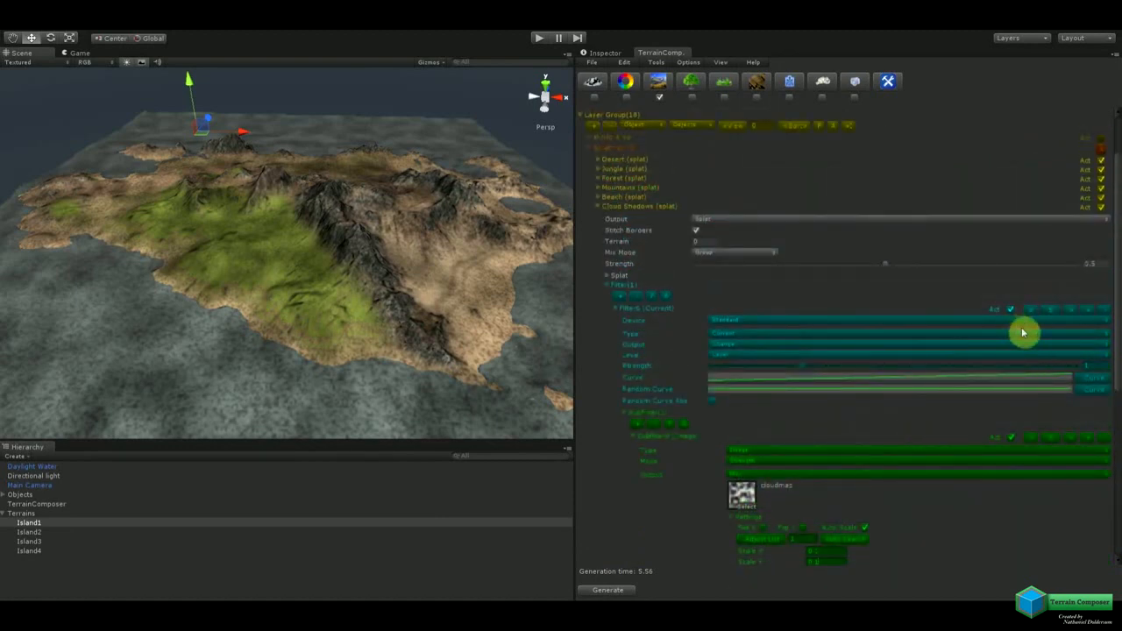
pyautogui.moveTo(885, 263); pyautogui.dragTo(1083, 267)
pyautogui.click(631, 590)
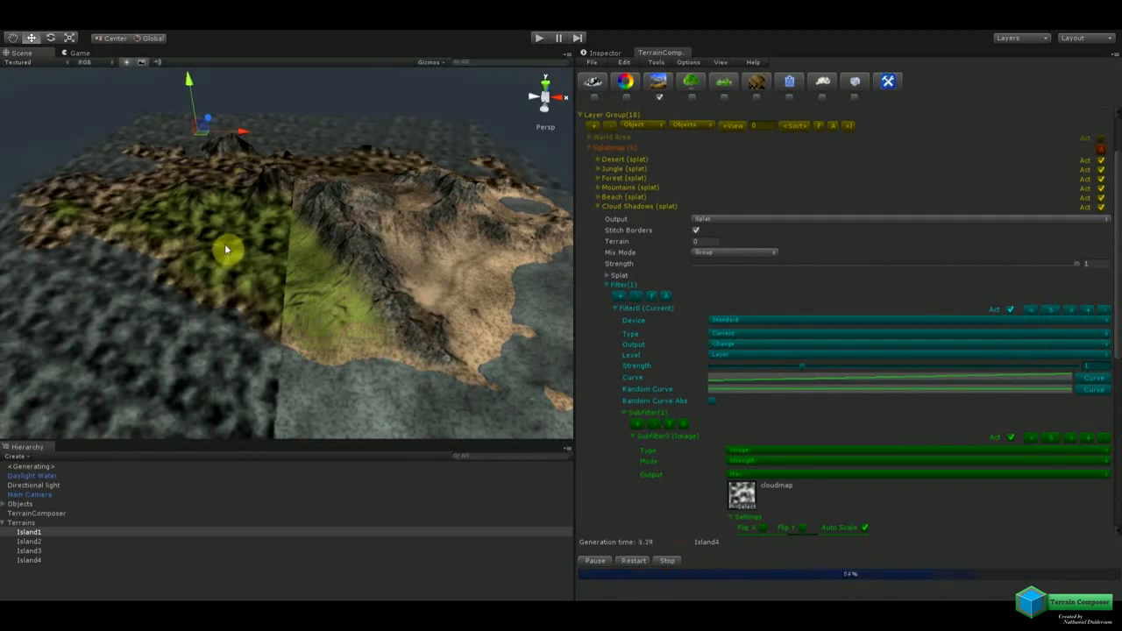
# Disable Rotate and enable Flip X for the cloudmap at scale 0.3, set the layer strength to 0.4 and generate the splatmap.
pyautogui.scroll(-3, 789, 471)
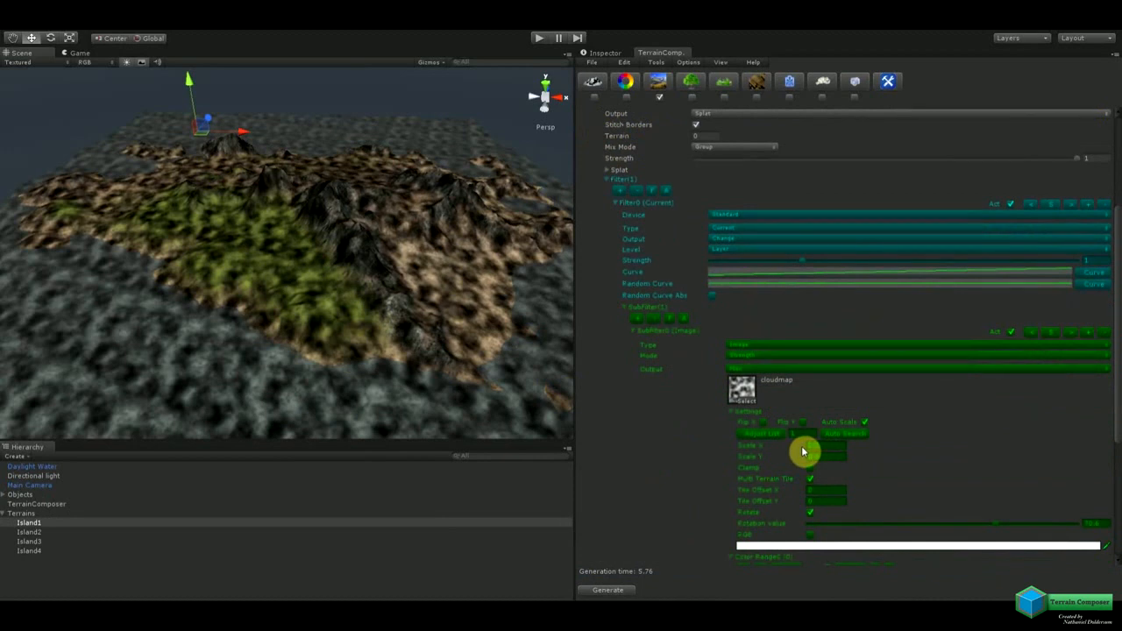
pyautogui.click(810, 512)
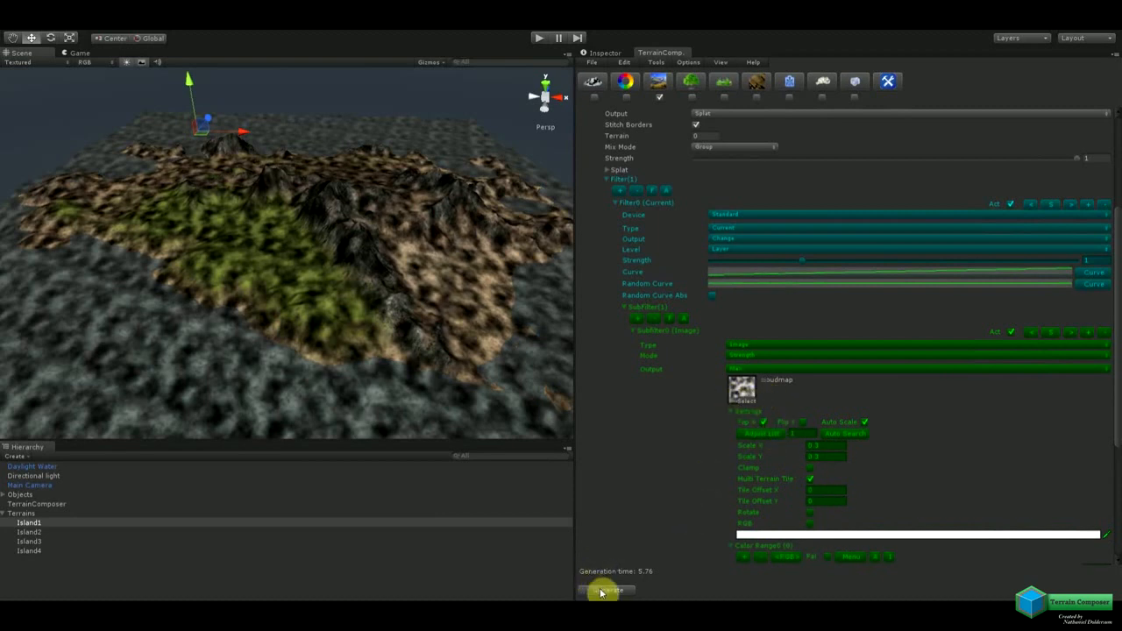
pyautogui.click(1096, 158)
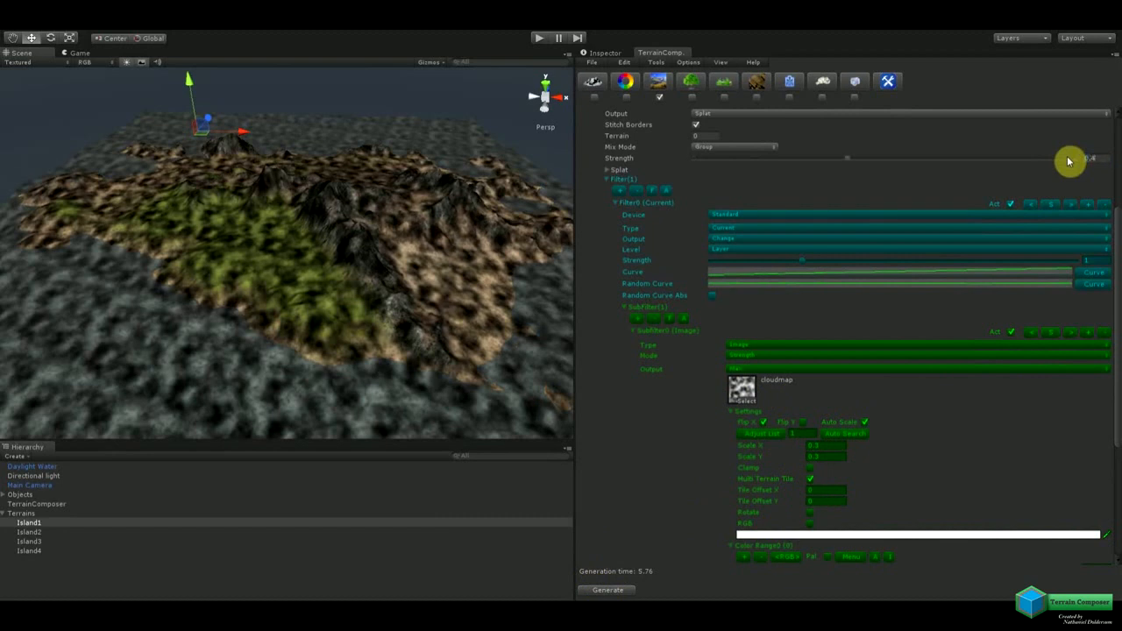
pyautogui.click(622, 591)
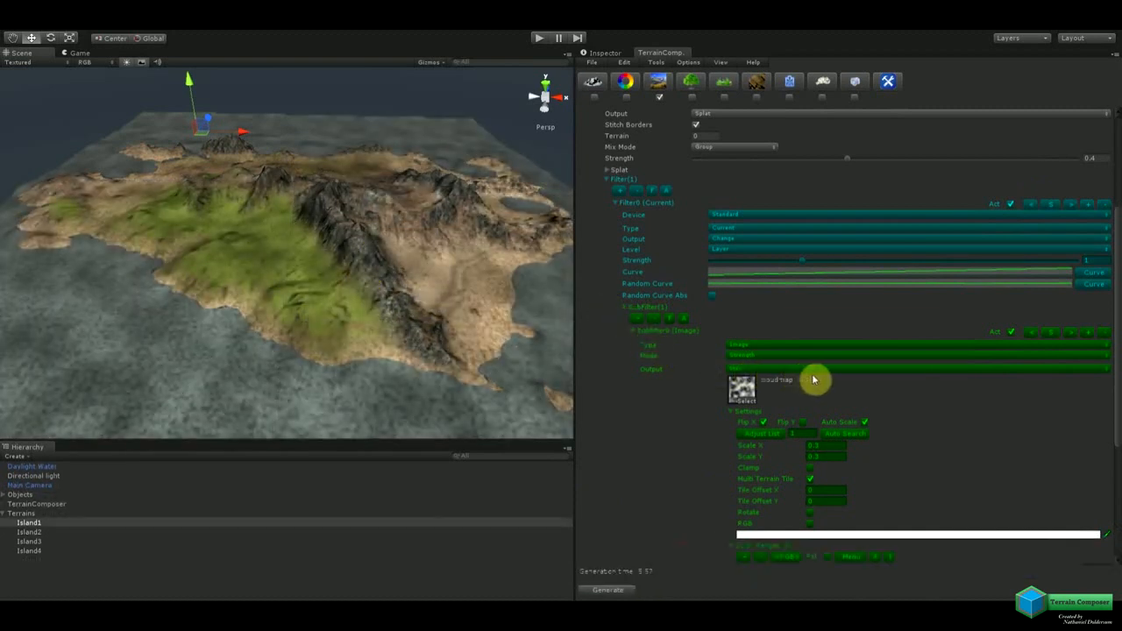
# Collapse the Cloud Shadows layer and set Island1's splatmap and basemap resolutions to 2048, applying them to all terrains.
pyautogui.scroll(5, 833, 338)
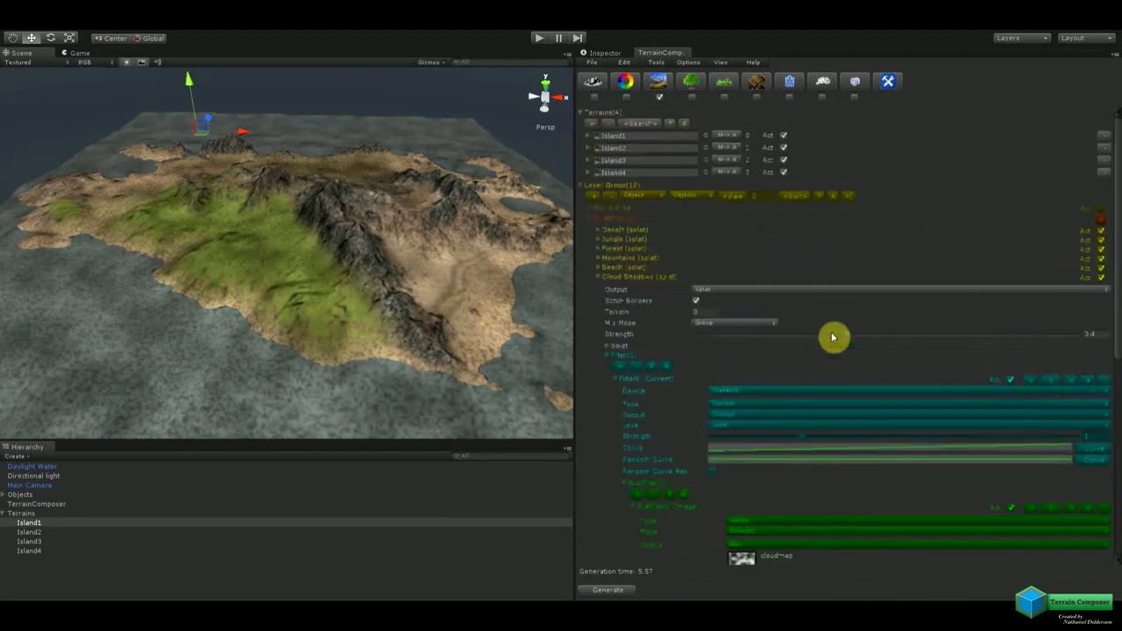
pyautogui.click(603, 277)
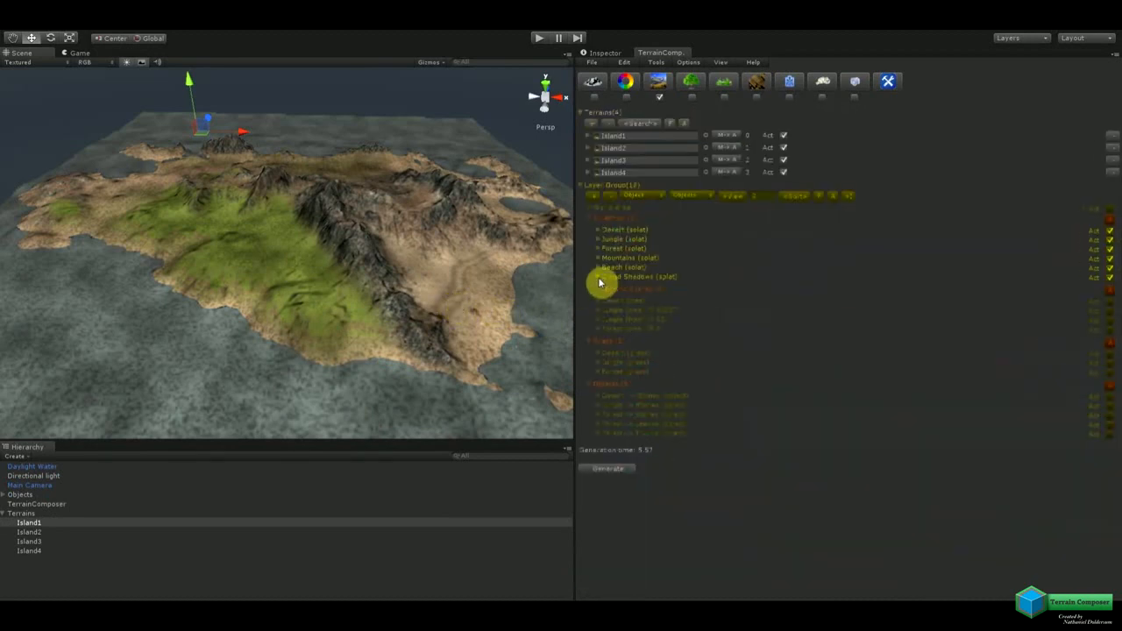
pyautogui.click(590, 136)
pyautogui.click(606, 176)
pyautogui.click(739, 198)
pyautogui.click(734, 207)
pyautogui.click(716, 242)
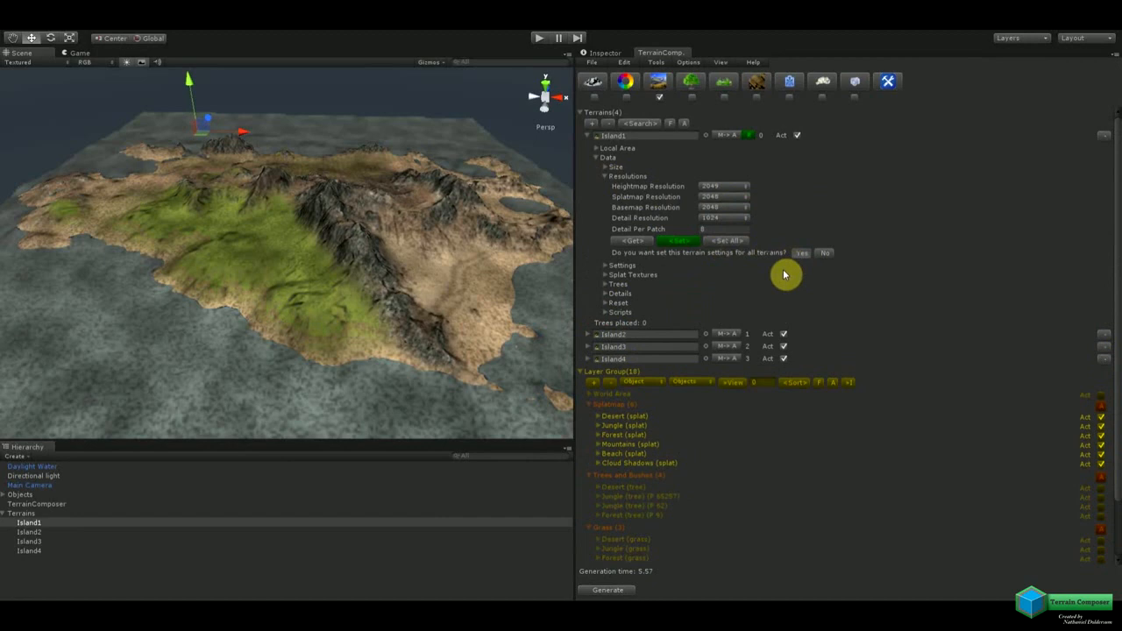
# Collapse the Island1 terrain data and generate the splatmap again at the new resolution.
pyautogui.click(597, 159)
pyautogui.click(595, 148)
pyautogui.click(588, 136)
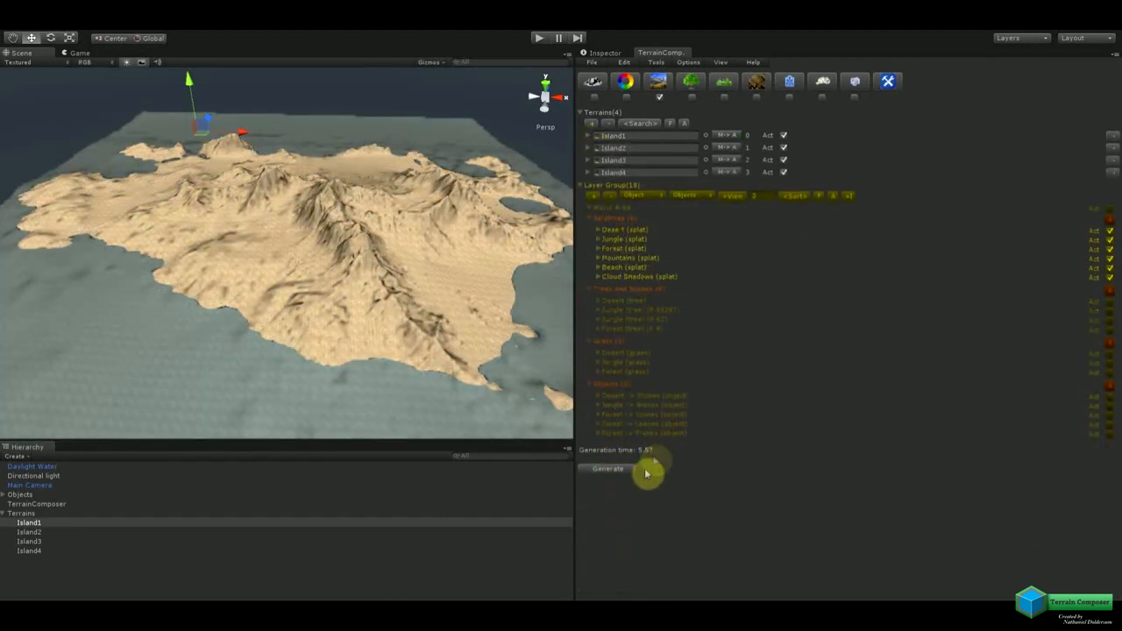
pyautogui.click(613, 469)
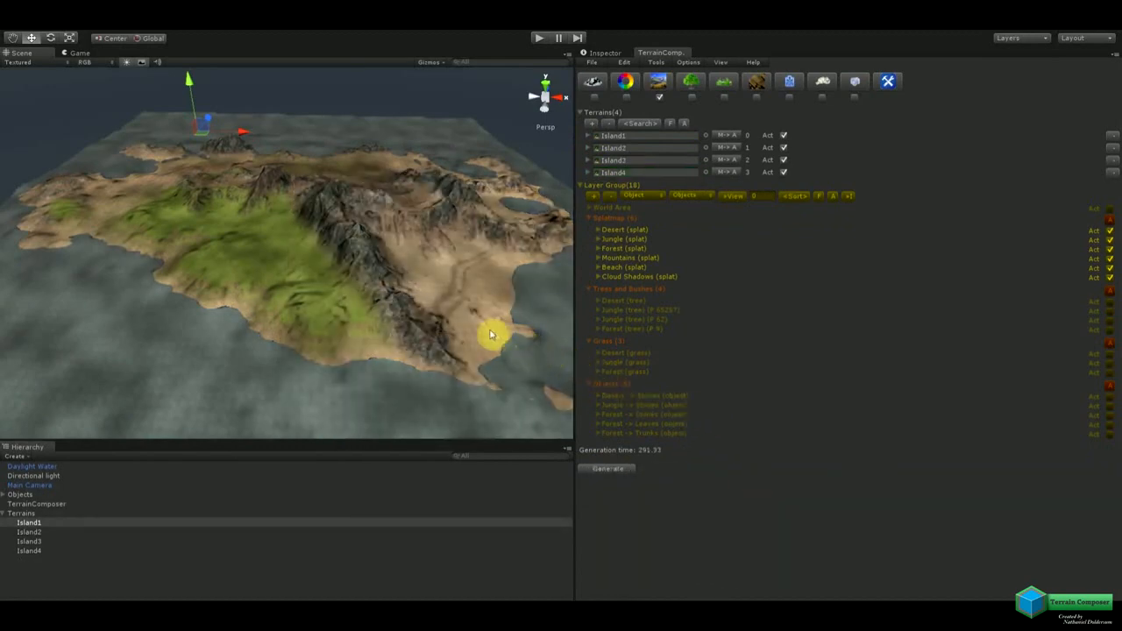
# Maximise the Scene view and examine the generated textures up close along the mountain ridge, desert valley and plains.
pyautogui.press('space')
pyautogui.keyDown('alt'); pyautogui.moveTo(556, 328); pyautogui.dragTo(515, 295); pyautogui.keyUp('alt')
pyautogui.moveTo(515, 296); pyautogui.dragTo(478, 261, button='middle')
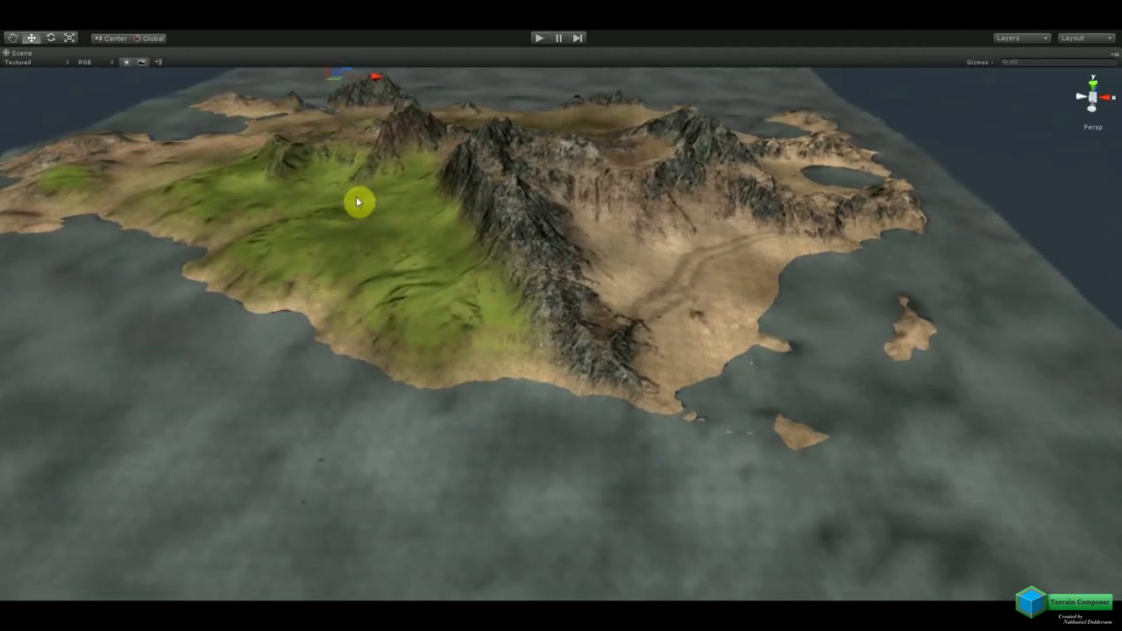
pyautogui.scroll(6, 463, 275)
pyautogui.scroll(10, 473, 288)
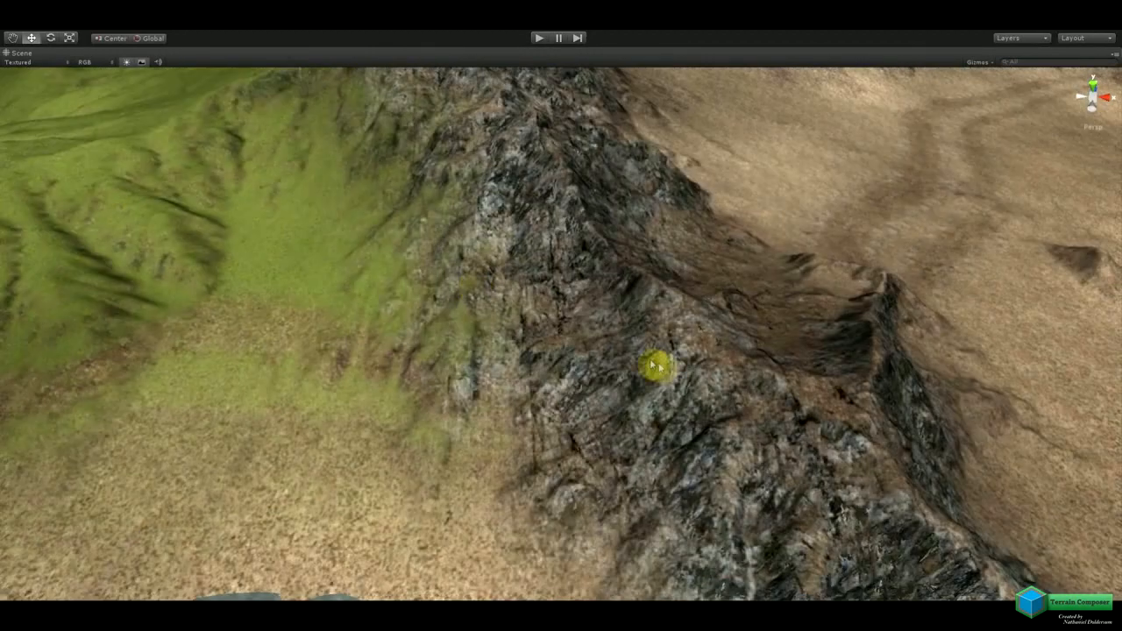
pyautogui.moveTo(656, 367); pyautogui.dragTo(655, 361, button='middle')
pyautogui.keyDown('alt'); pyautogui.moveTo(655, 361); pyautogui.dragTo(678, 305); pyautogui.keyUp('alt')
pyautogui.moveTo(678, 306); pyautogui.dragTo(466, 378, button='middle')
pyautogui.keyDown('alt'); pyautogui.moveTo(238, 401); pyautogui.dragTo(746, 357); pyautogui.keyUp('alt')
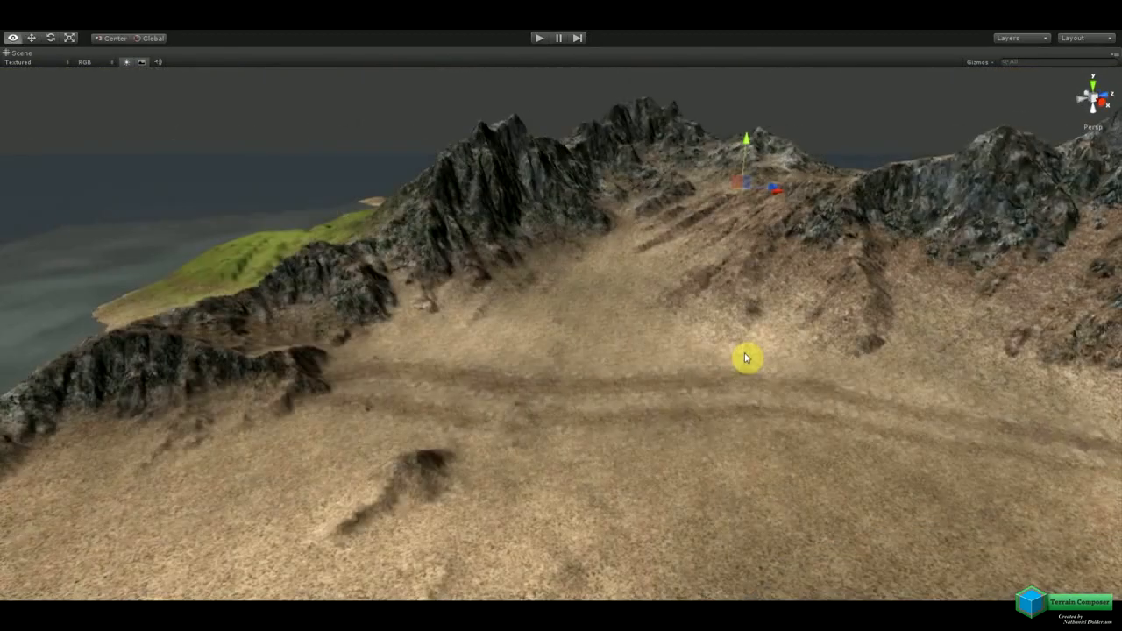
pyautogui.moveTo(812, 368); pyautogui.dragTo(170, 419, button='middle')
pyautogui.keyDown('alt'); pyautogui.moveTo(170, 419); pyautogui.dragTo(589, 268); pyautogui.keyUp('alt')
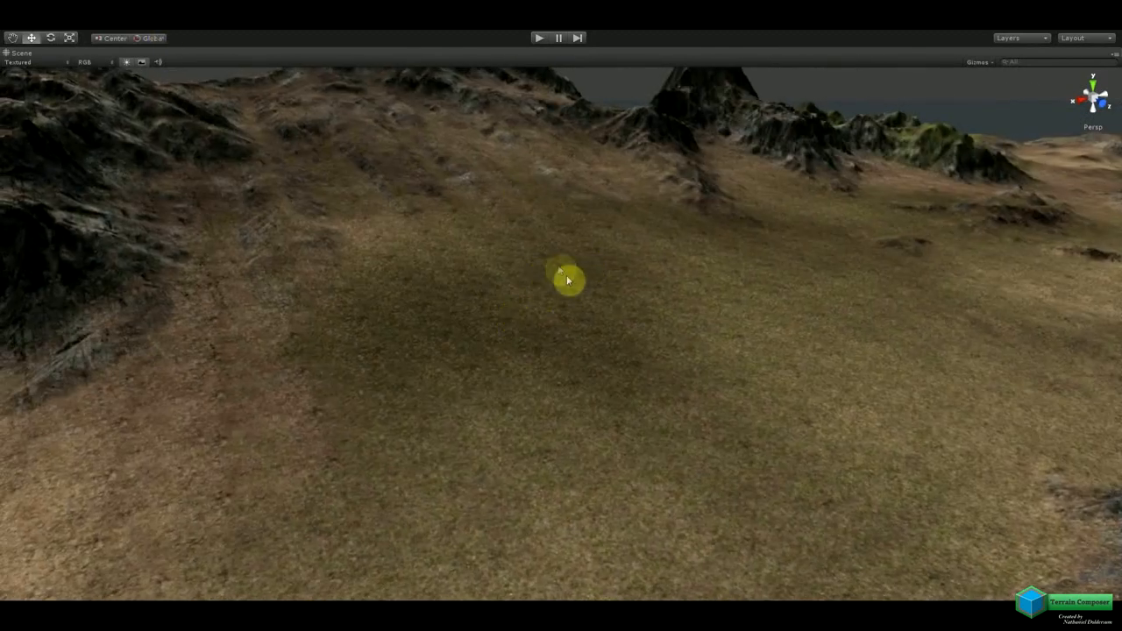
pyautogui.keyDown('alt'); pyautogui.moveTo(927, 241); pyautogui.dragTo(798, 375); pyautogui.keyUp('alt')
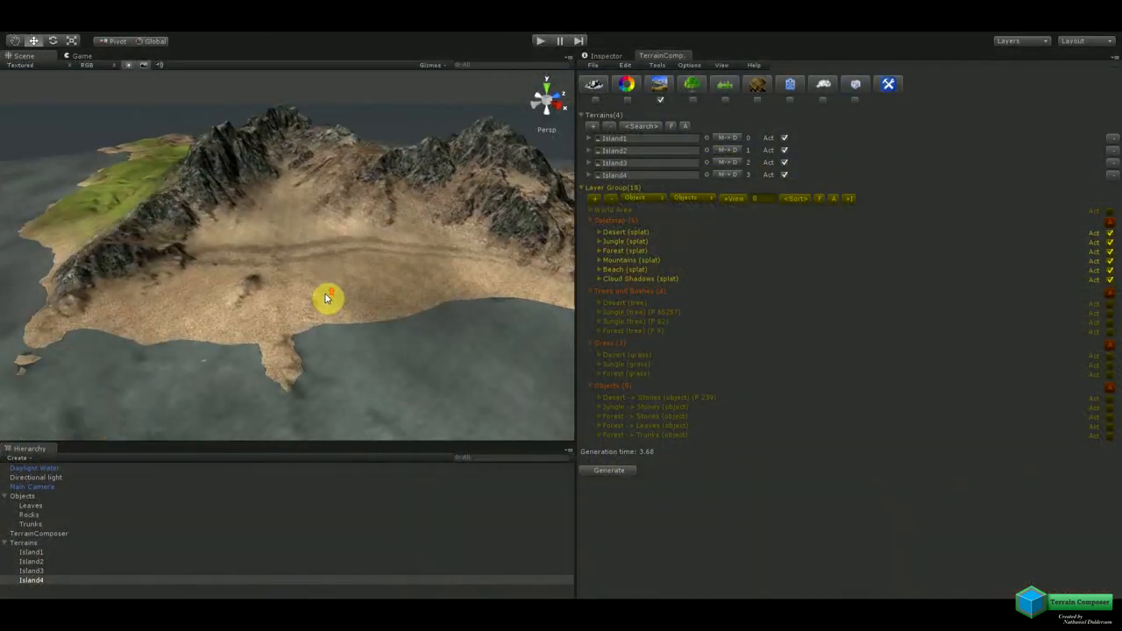
# Switch the output from splatmap to objects, deactivate the splatmap layers, and activate and expand the Desert -> Stones layer.
pyautogui.scroll(3, 326, 299)
pyautogui.keyDown('alt'); pyautogui.moveTo(250, 290); pyautogui.dragTo(163, 297); pyautogui.keyUp('alt')
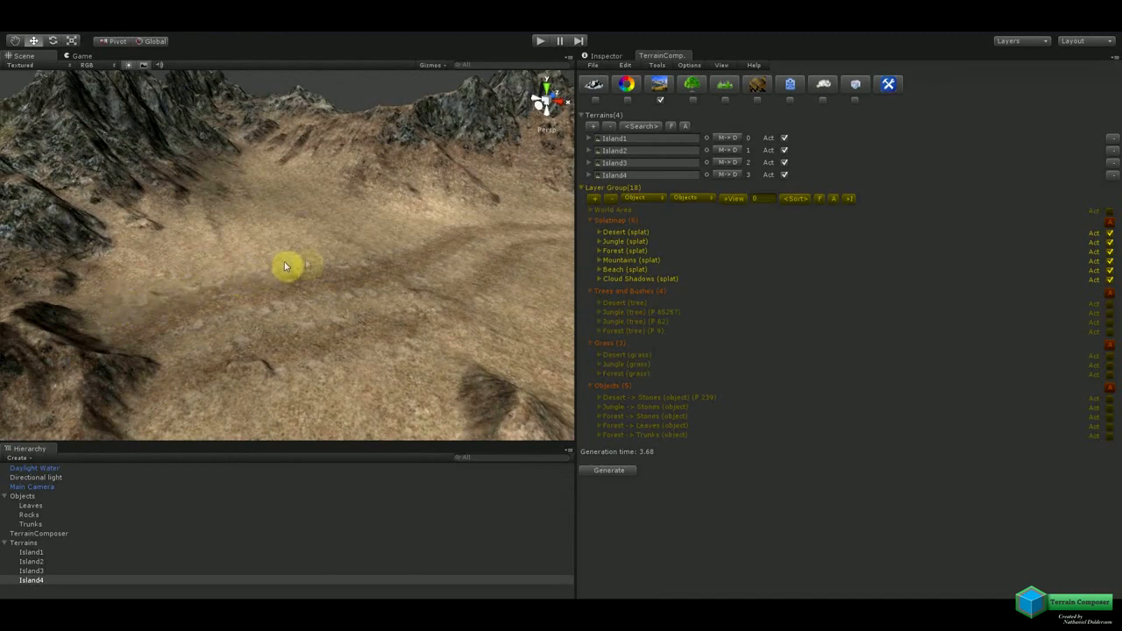
pyautogui.keyDown('alt'); pyautogui.moveTo(338, 269); pyautogui.dragTo(399, 254); pyautogui.keyUp('alt')
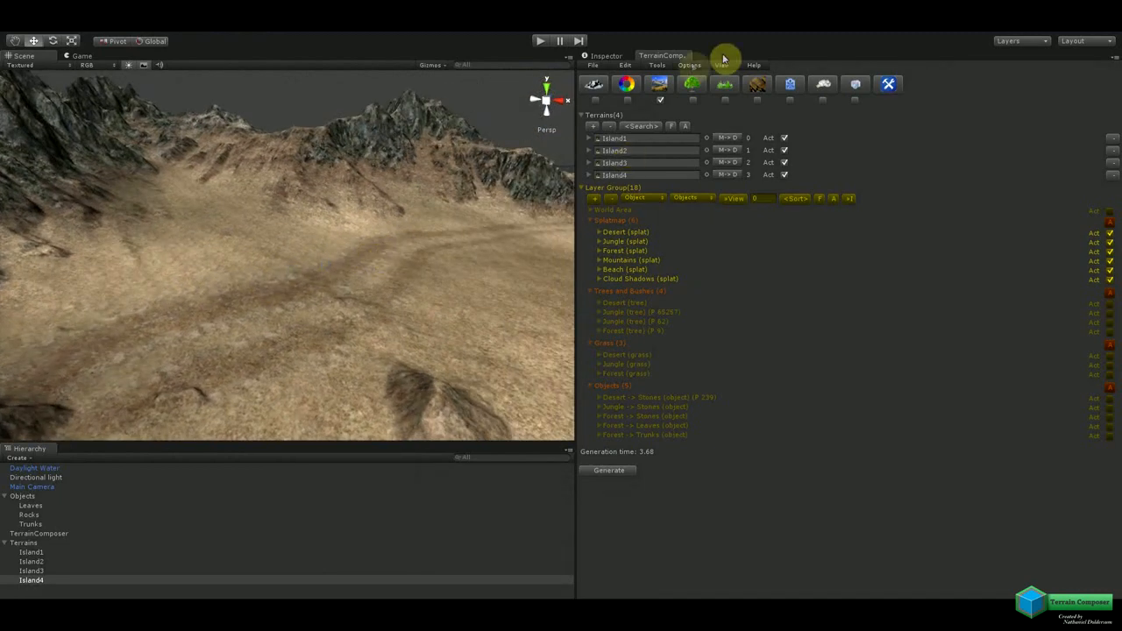
pyautogui.click(754, 88)
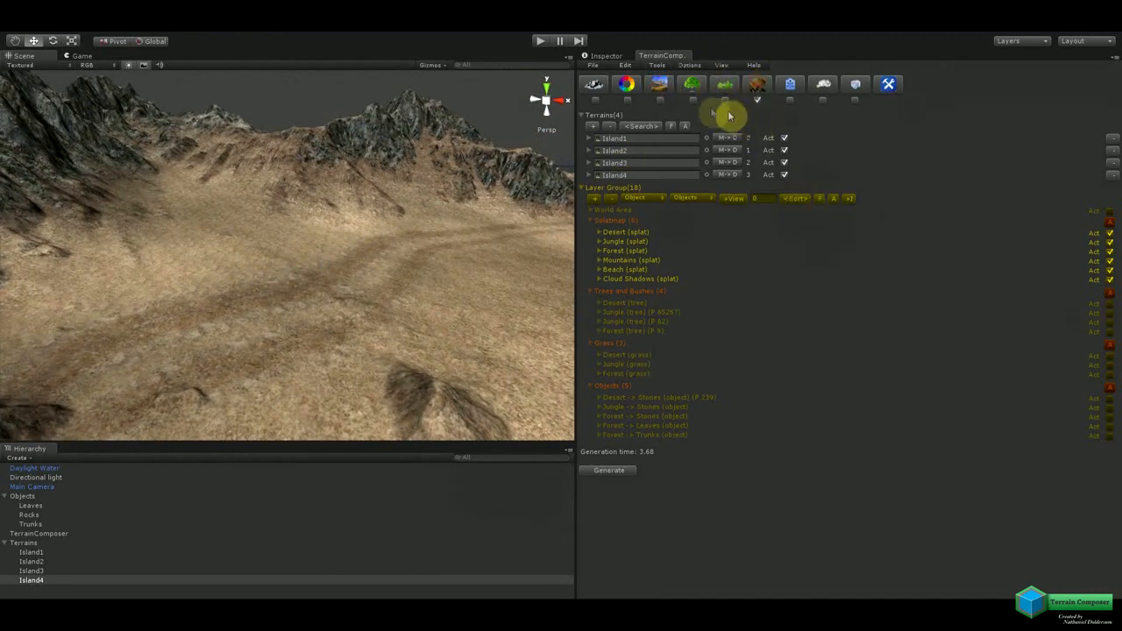
pyautogui.click(1111, 222)
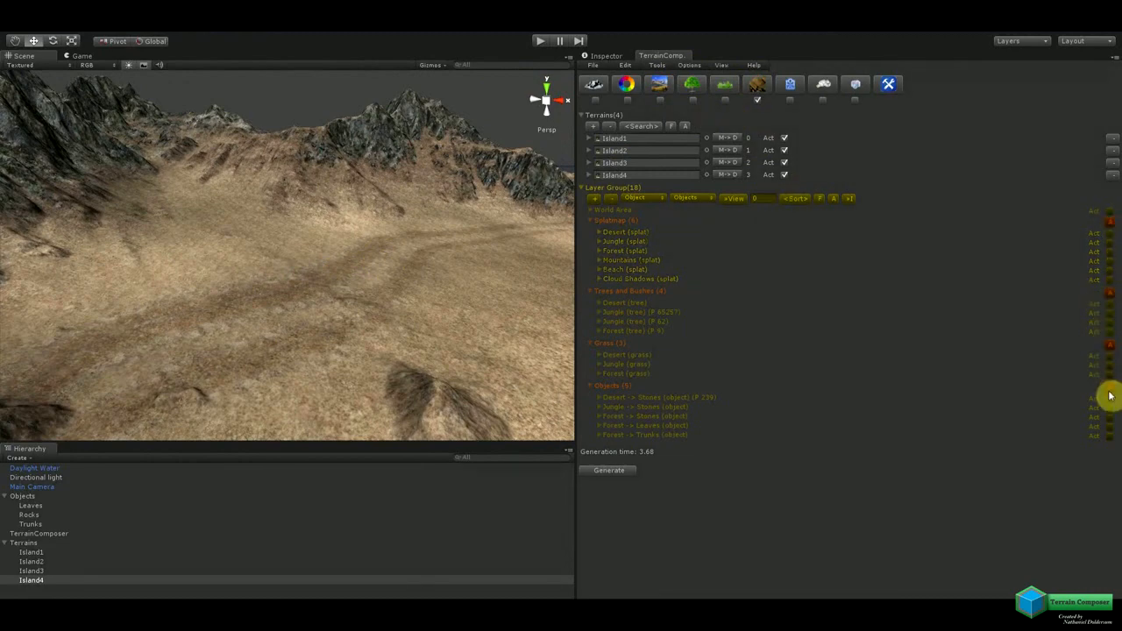
pyautogui.click(601, 397)
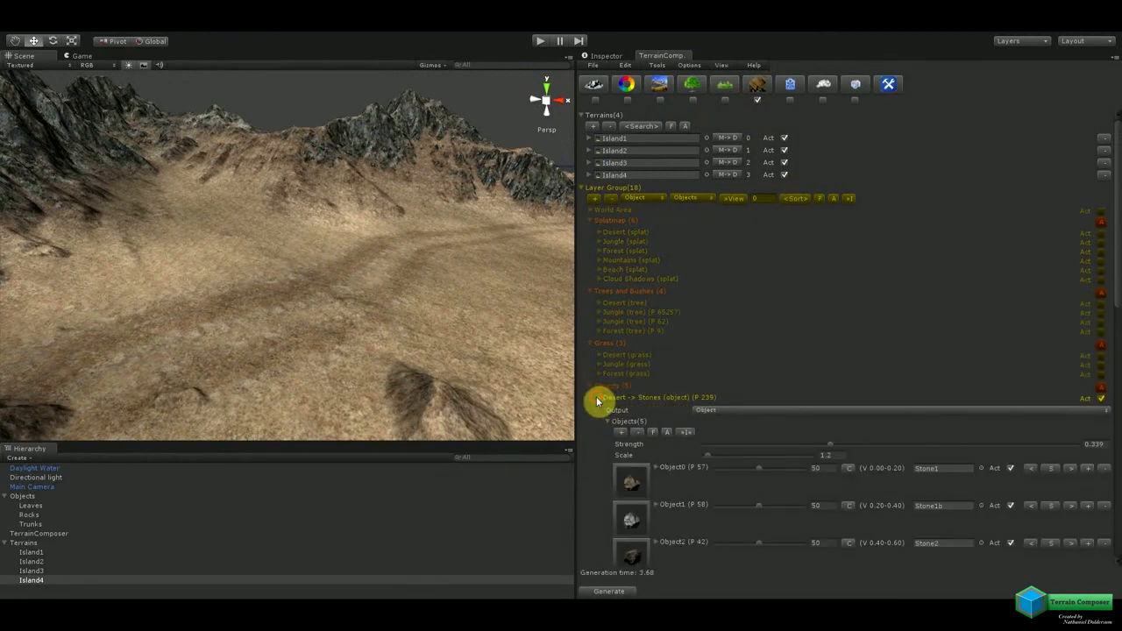
# Examine the Desert -> Stones layer's five stone objects, its Random filter, and the Steepness, Height and Image subfilters.
pyautogui.scroll(-3, 745, 454)
pyautogui.scroll(-2, 752, 452)
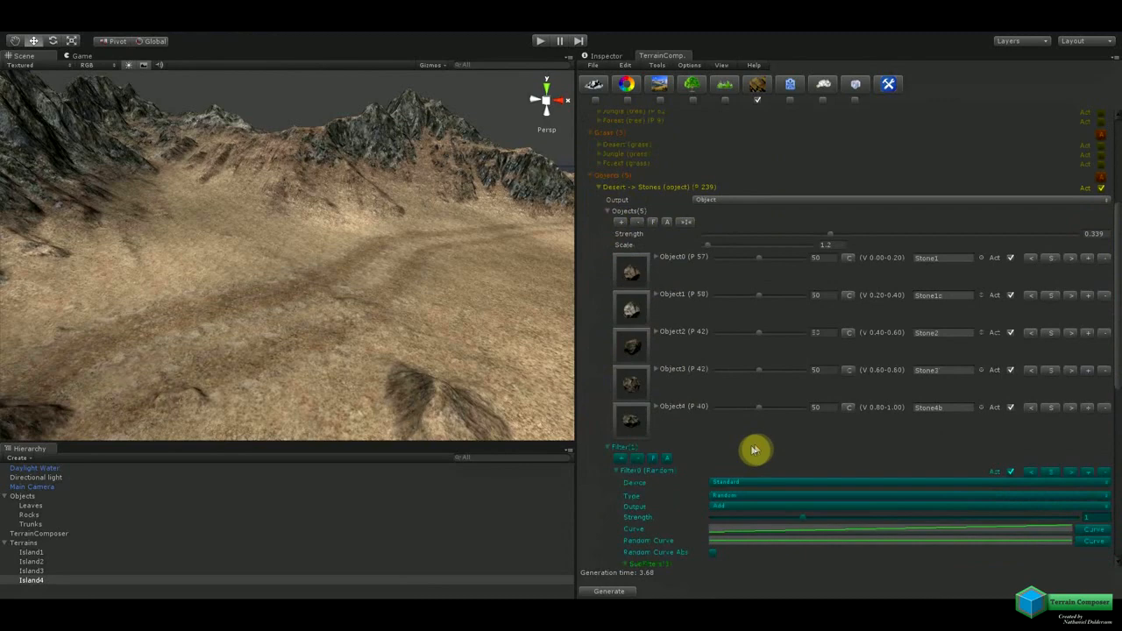
pyautogui.scroll(-3, 757, 446)
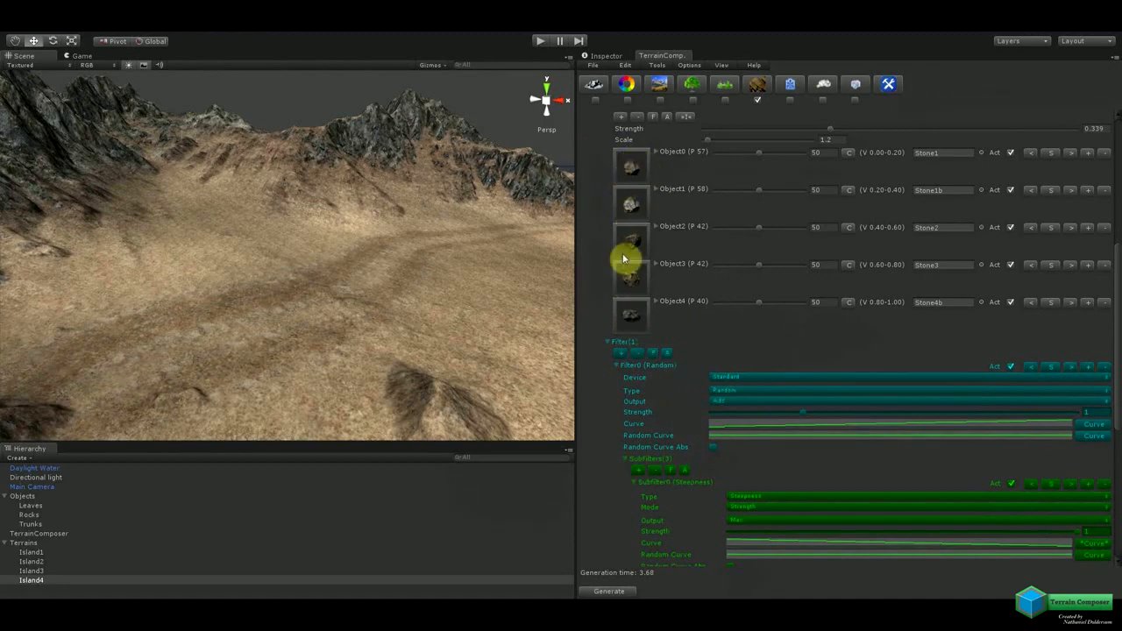
pyautogui.scroll(-5, 726, 393)
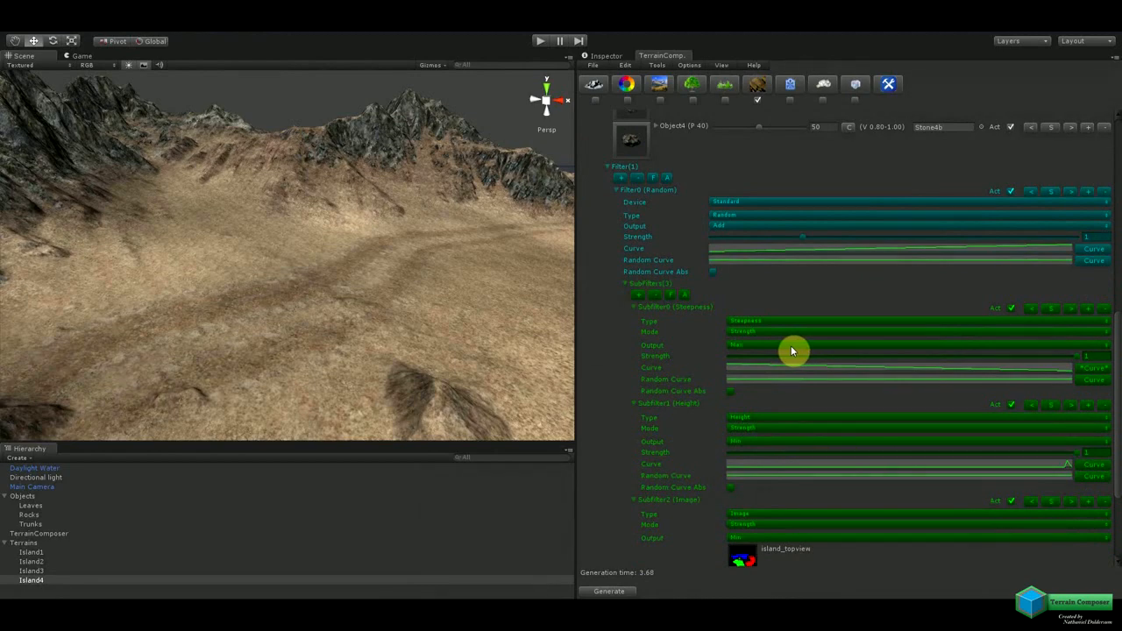
pyautogui.scroll(-4, 792, 351)
pyautogui.scroll(2, 791, 350)
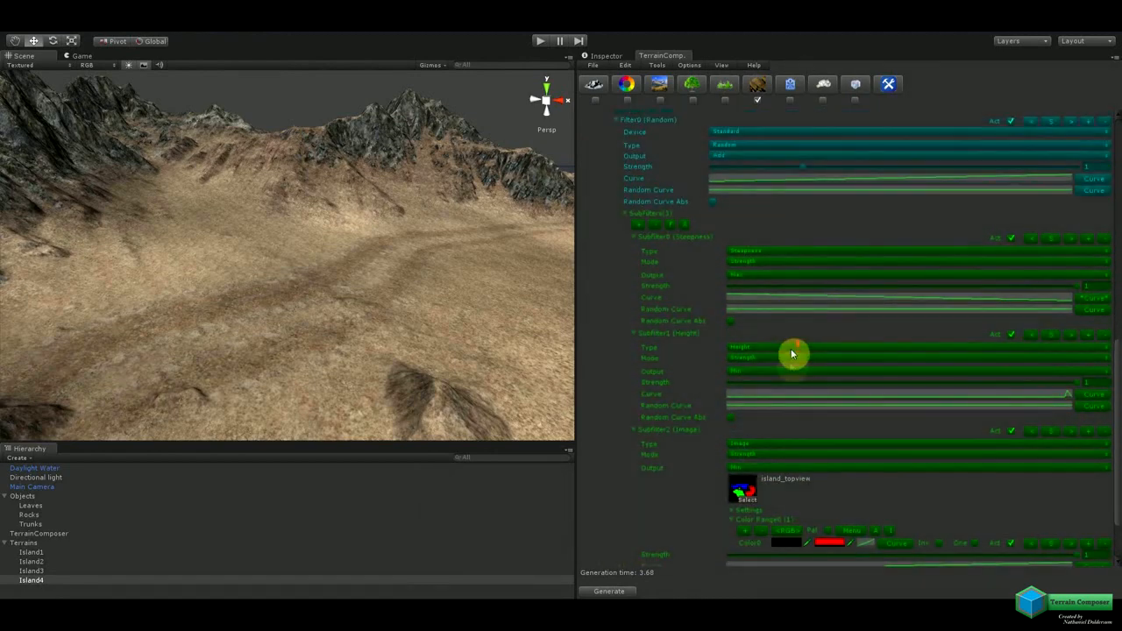
# Inspect the curves of the Height and Steepness subfilters and close the curve window.
pyautogui.click(1068, 401)
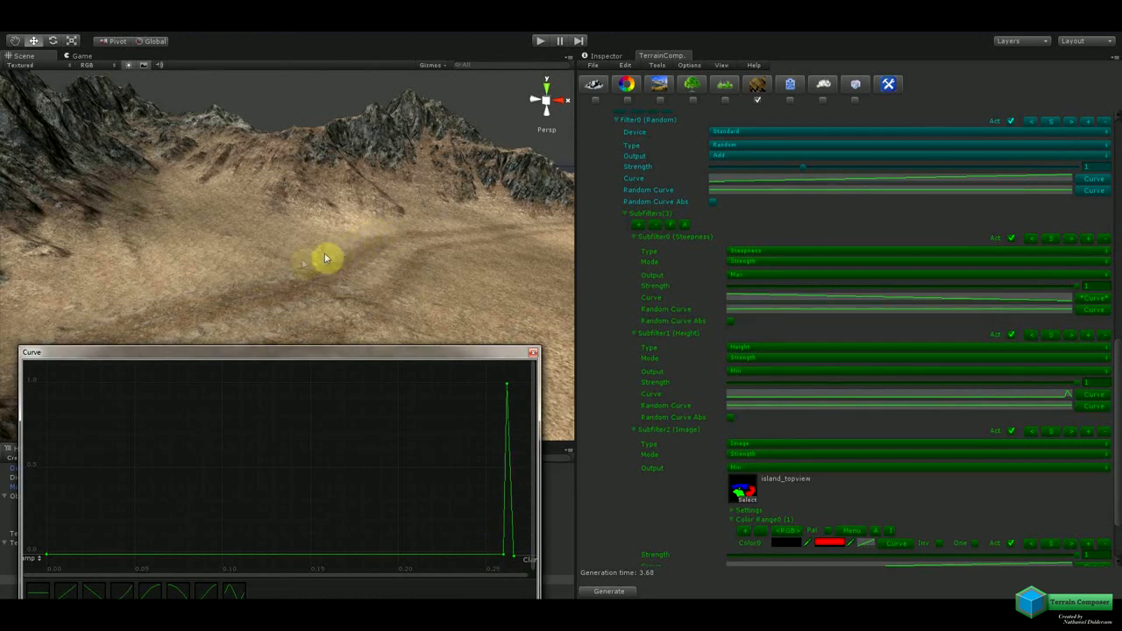
pyautogui.click(807, 304)
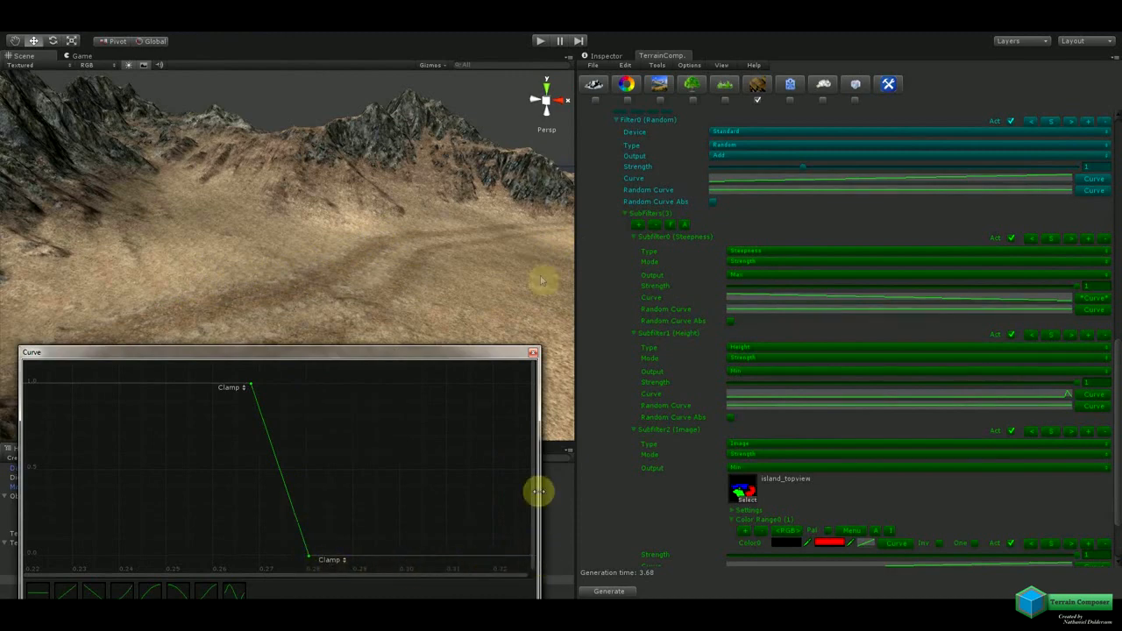
pyautogui.click(453, 223)
# Deactivate Island1, Island2 and Island3 in the terrain list, leaving only Island4 active.
pyautogui.moveTo(401, 240); pyautogui.dragTo(476, 192, button='right')
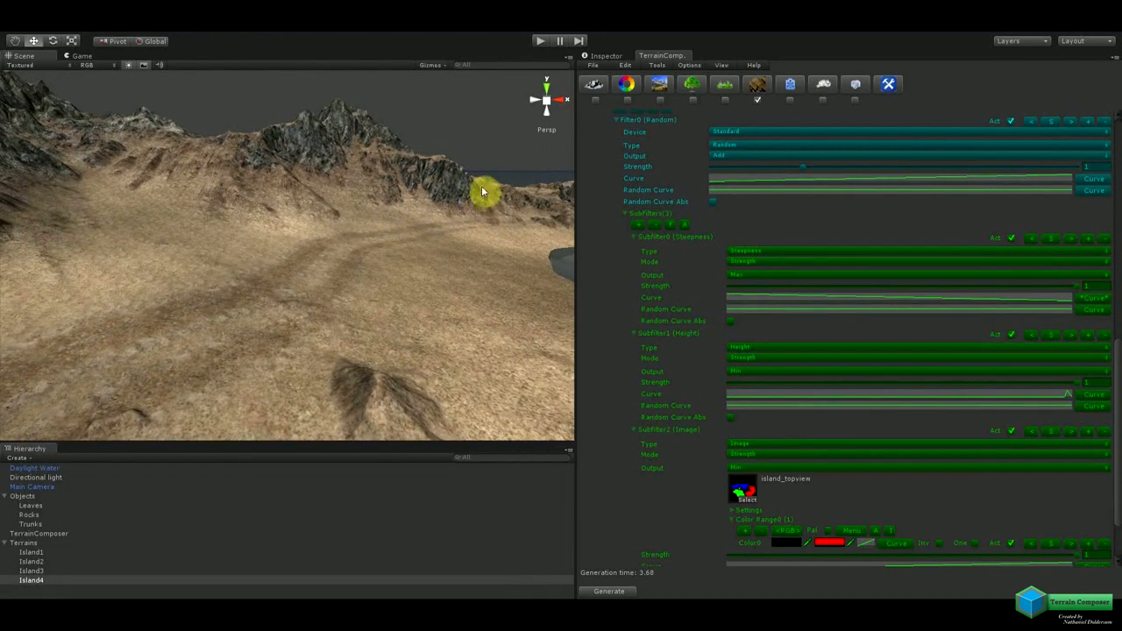
pyautogui.moveTo(467, 224); pyautogui.dragTo(439, 225, button='right')
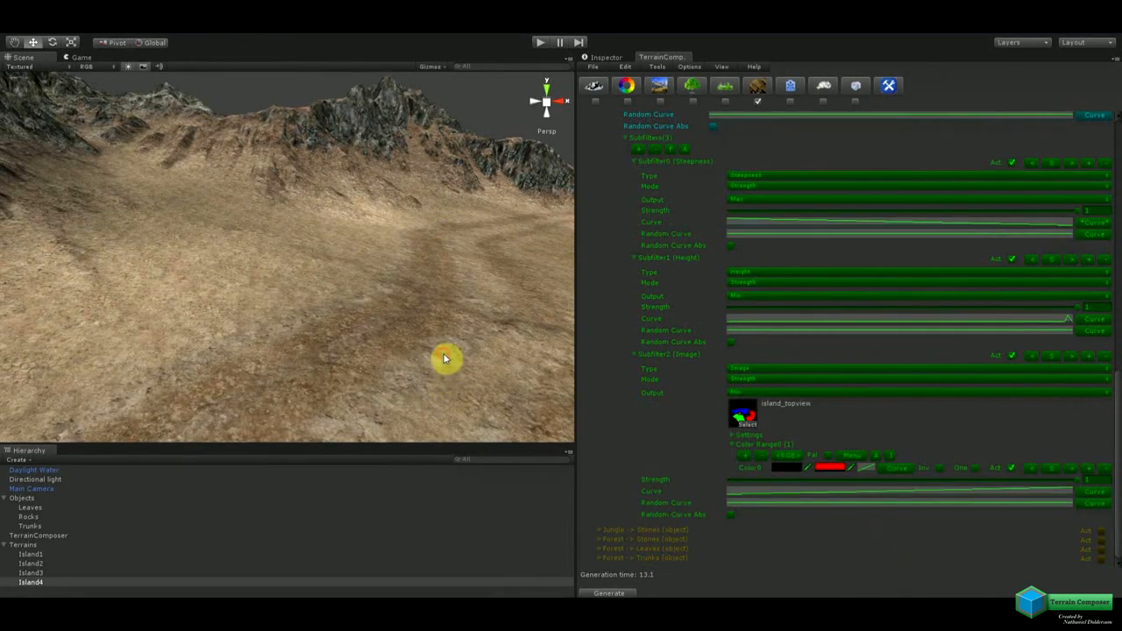
pyautogui.moveTo(383, 368); pyautogui.dragTo(380, 367, button='right')
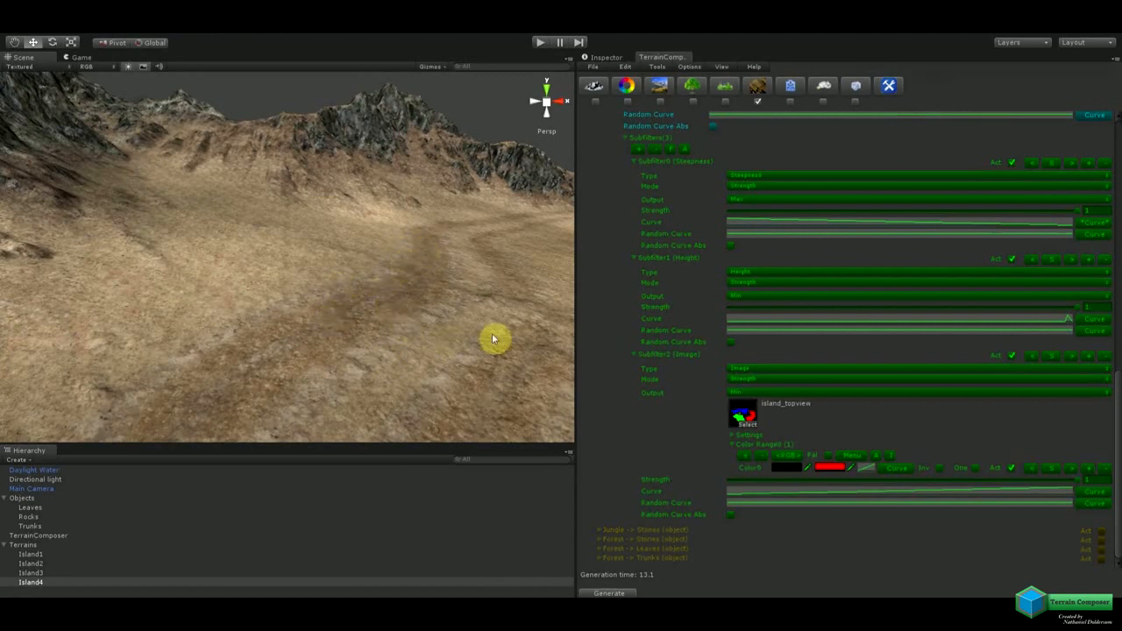
pyautogui.scroll(15, 701, 384)
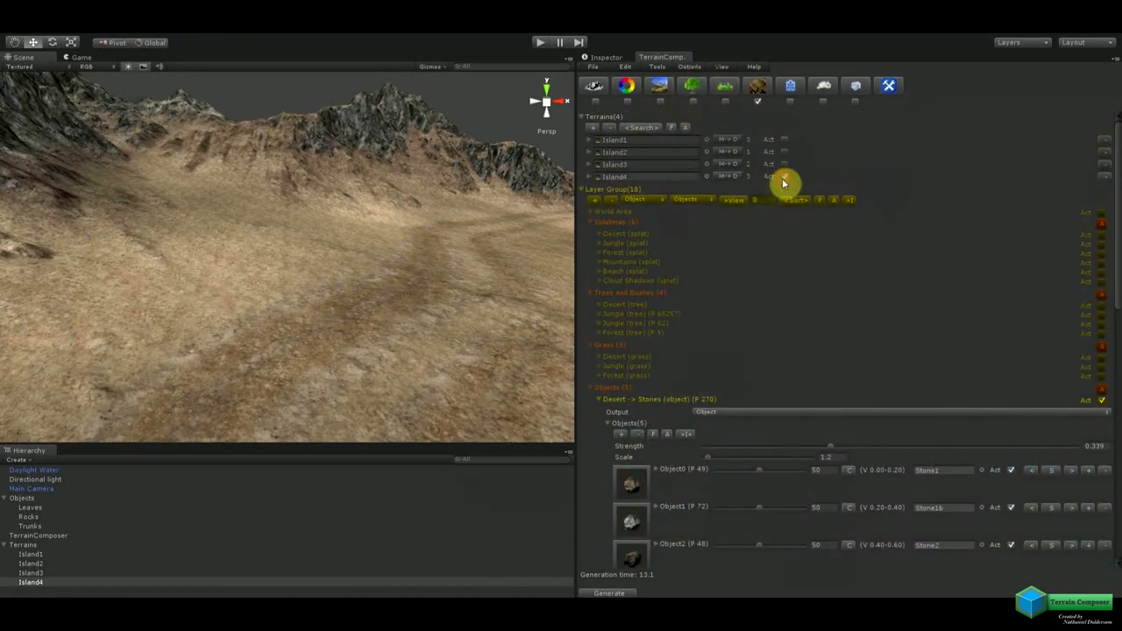
# Expand Object4 (Stone4b) in the Desert -> Stones layer, including its Transform and Distance settings.
pyautogui.scroll(-10, 693, 270)
pyautogui.scroll(-4, 696, 268)
pyautogui.scroll(8, 698, 268)
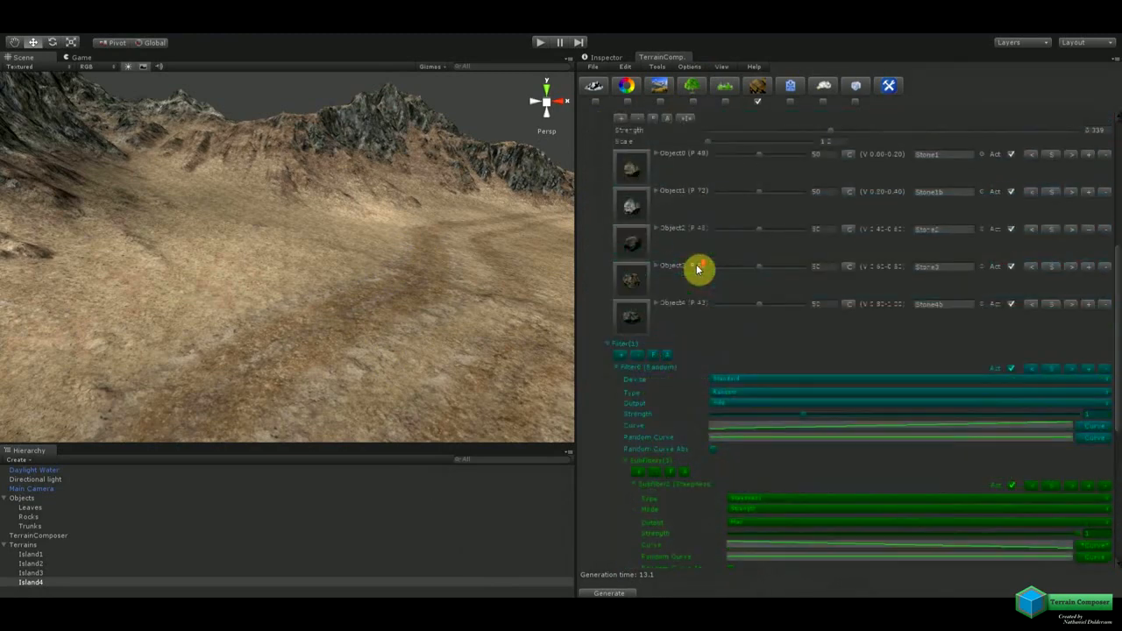
pyautogui.click(656, 447)
pyautogui.scroll(-3, 664, 463)
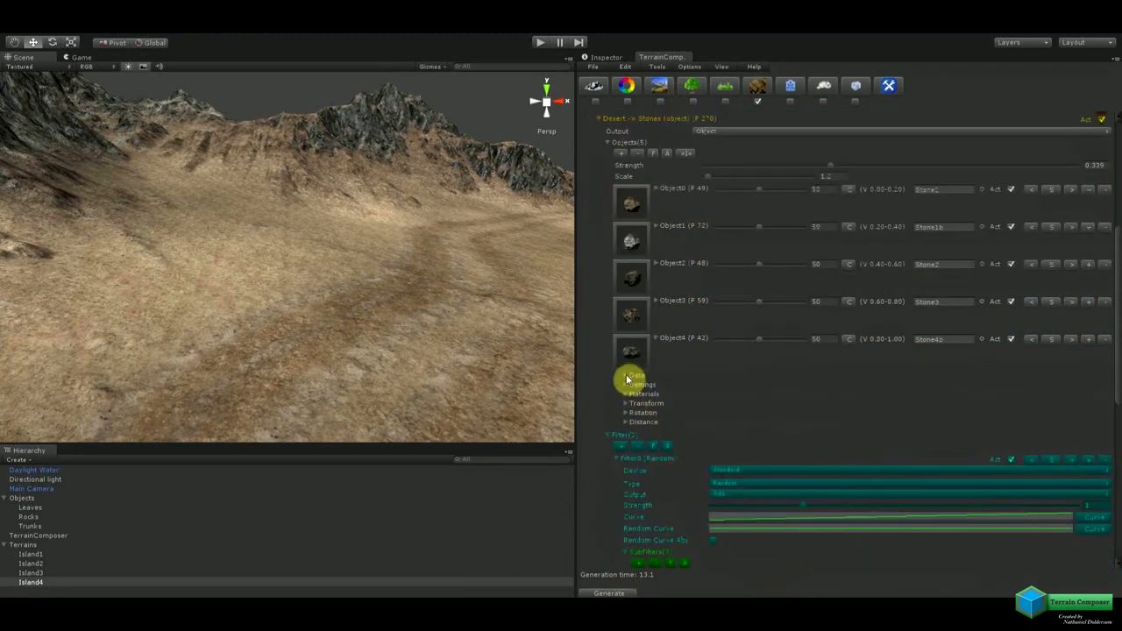
pyautogui.click(628, 405)
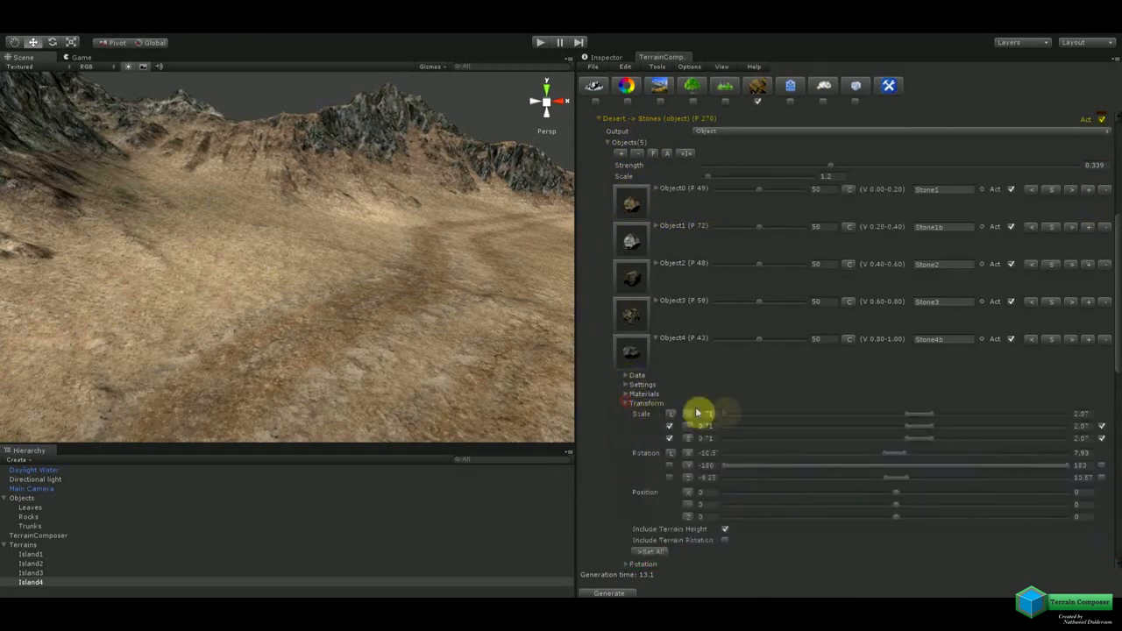
pyautogui.scroll(-2, 780, 395)
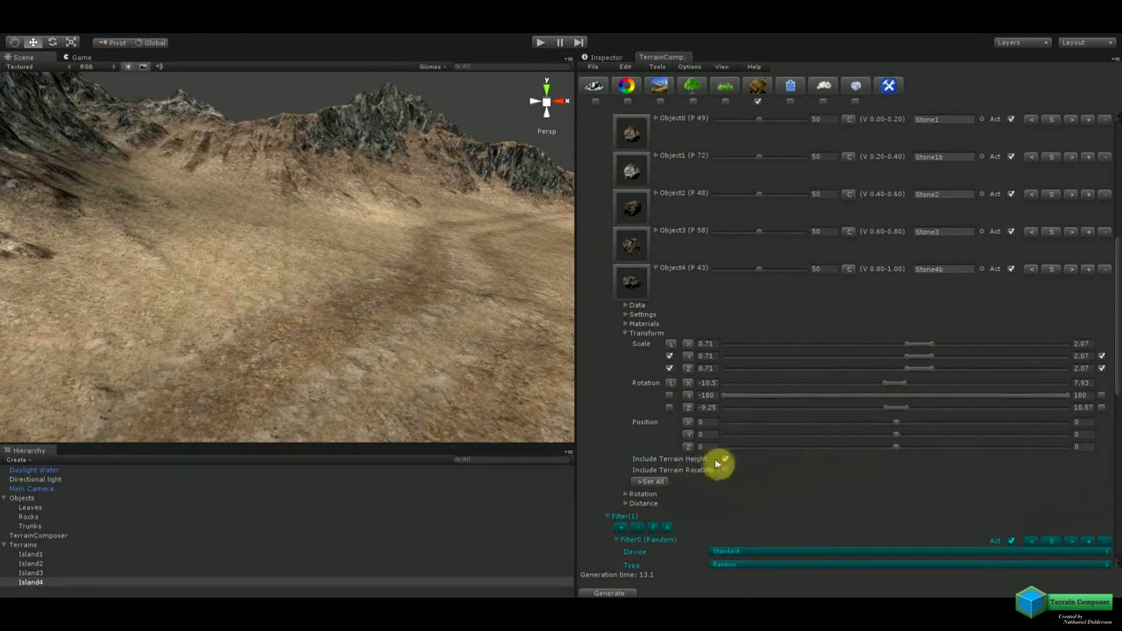
pyautogui.click(628, 503)
pyautogui.scroll(-2, 724, 495)
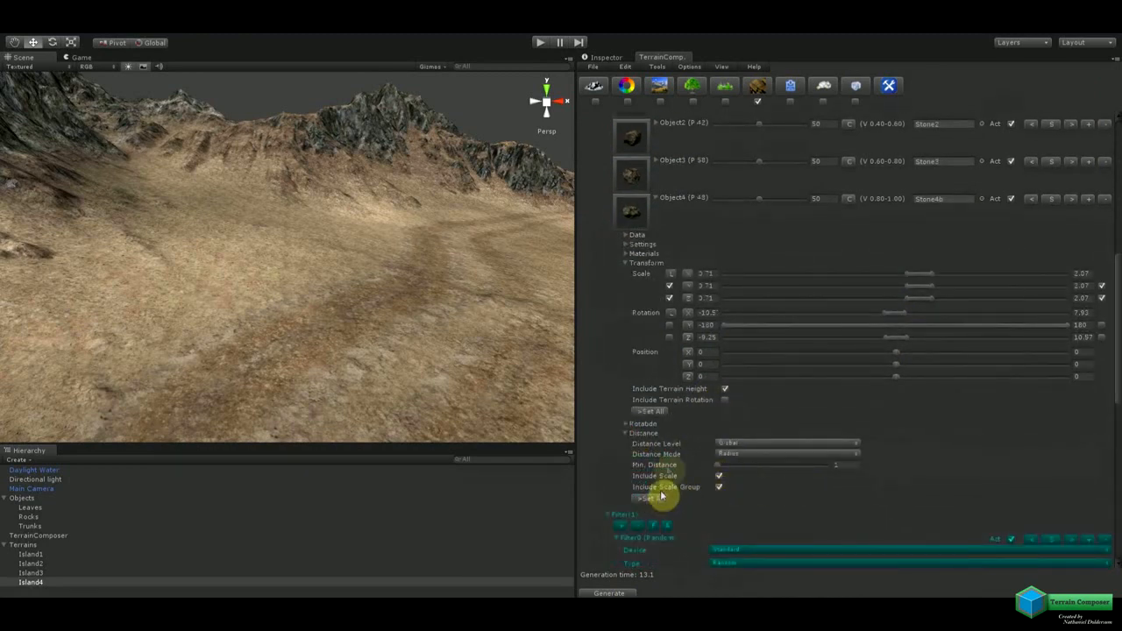
# Set Stone4b's minimum distance to 2 and apply the distance settings to all stone objects.
pyautogui.moveTo(842, 465); pyautogui.dragTo(807, 483)
pyautogui.write('2')
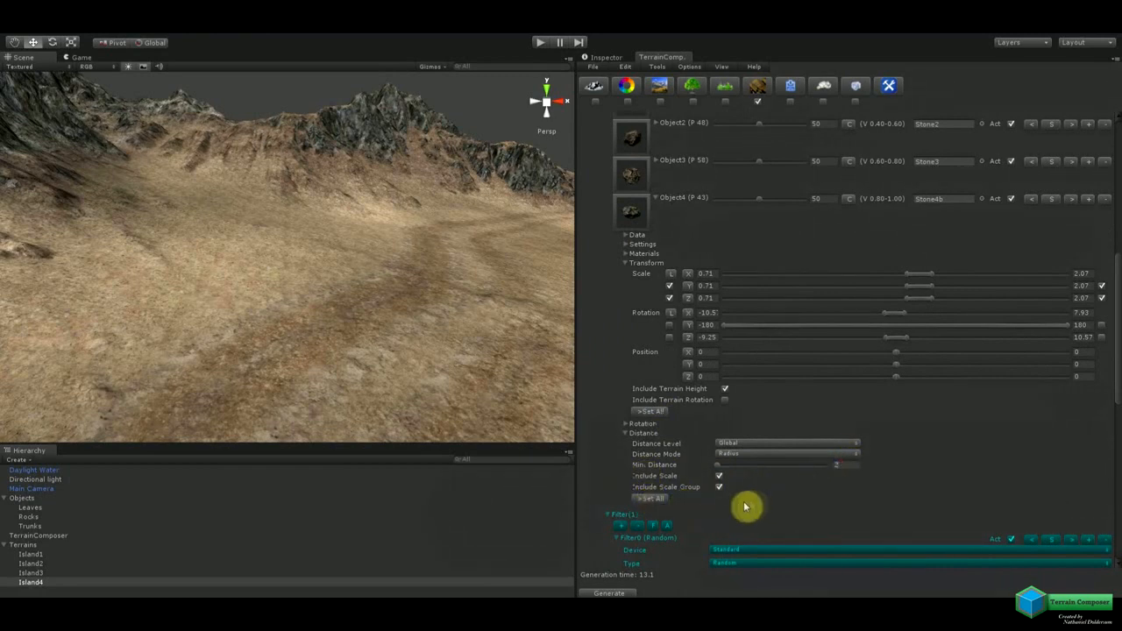
pyautogui.click(660, 502)
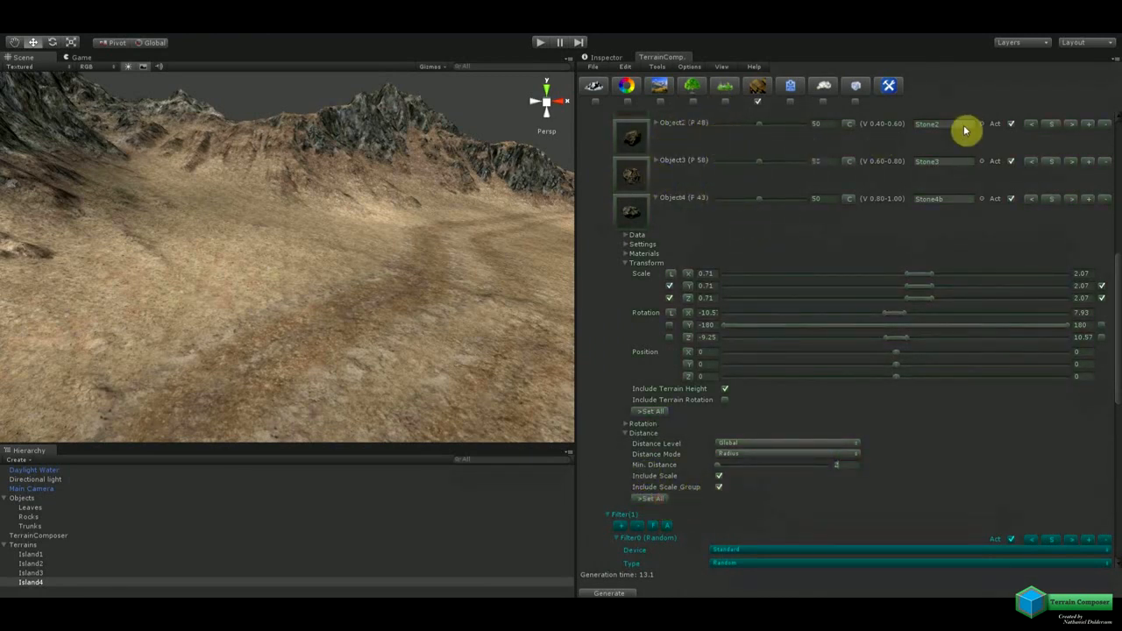
# Try applying the distance settings with Stone2 and Stone3 deactivated, and reactivate both objects.
pyautogui.click(1010, 125)
pyautogui.click(1013, 163)
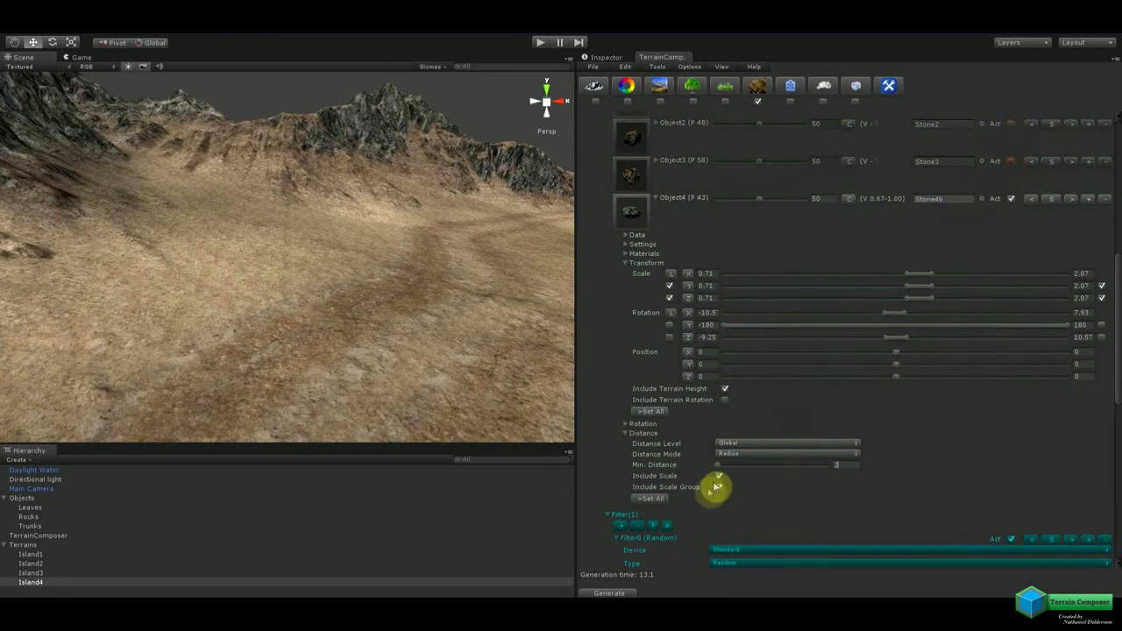
pyautogui.click(653, 500)
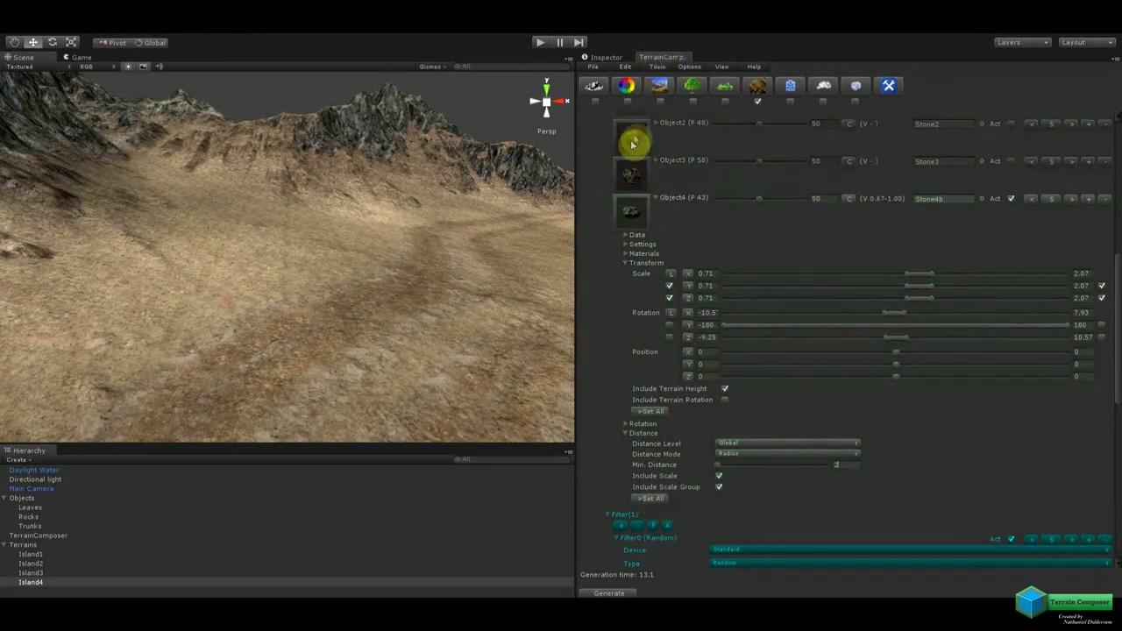
pyautogui.click(657, 499)
pyautogui.click(1012, 124)
pyautogui.click(1011, 162)
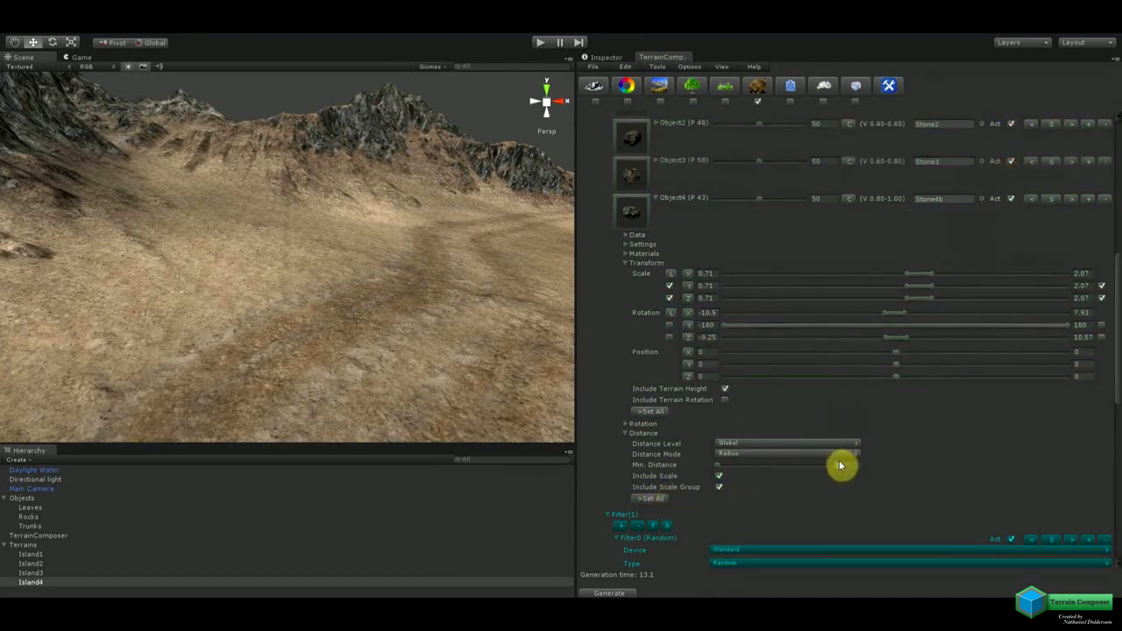
# Set the minimum distance to 1 for all stones, generate the objects, and view the rocks up close along the desert path.
pyautogui.click(665, 498)
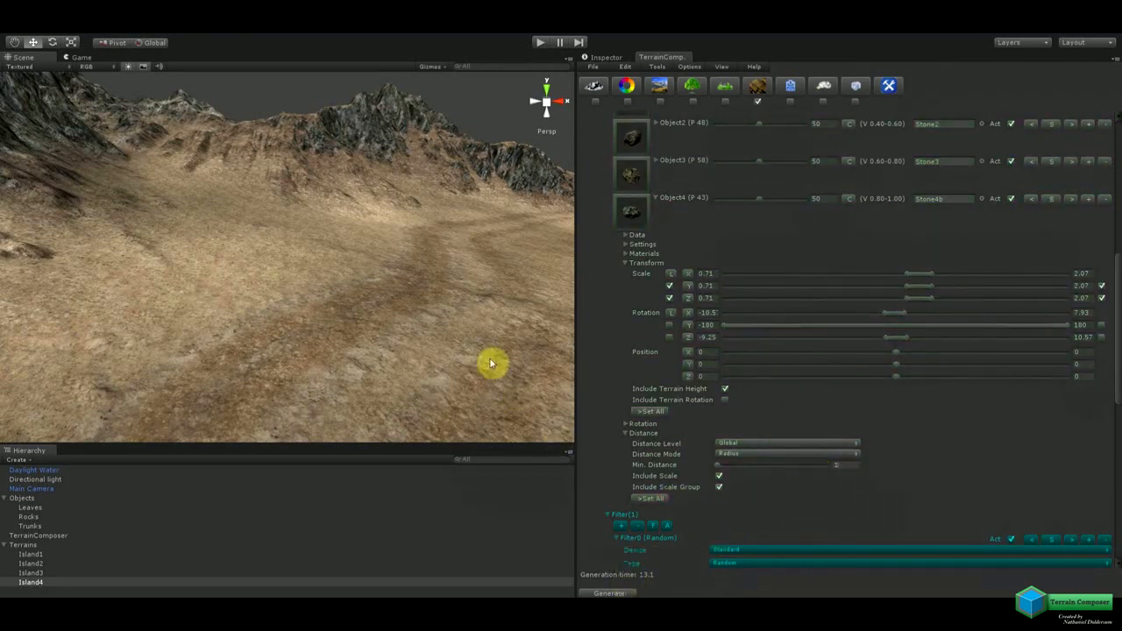
pyautogui.click(601, 594)
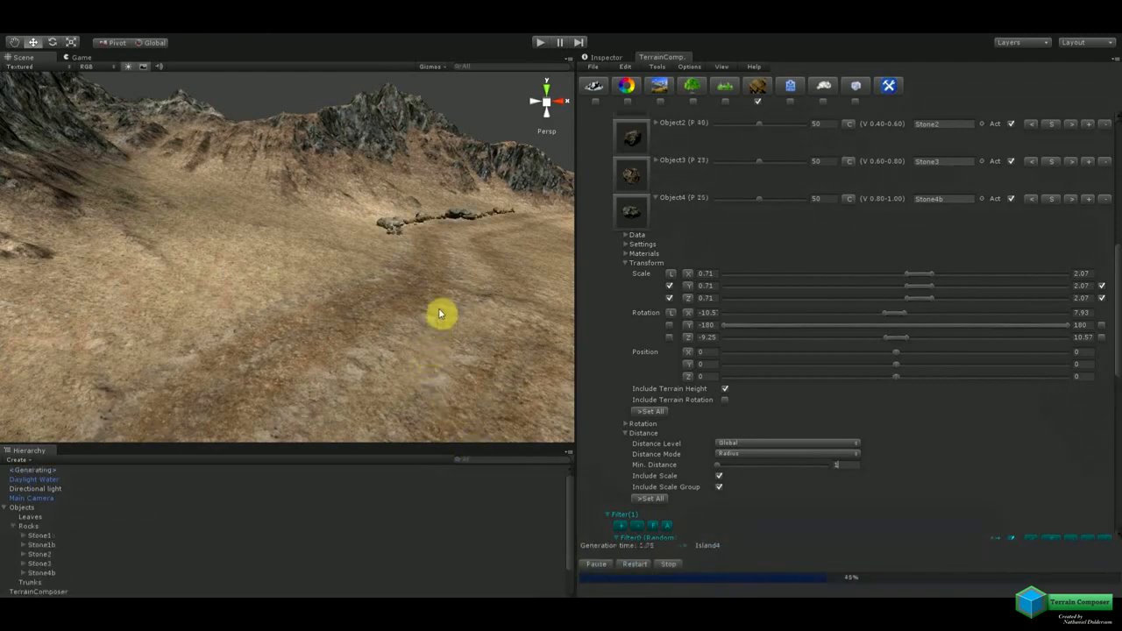
pyautogui.moveTo(313, 326); pyautogui.dragTo(324, 322, button='middle')
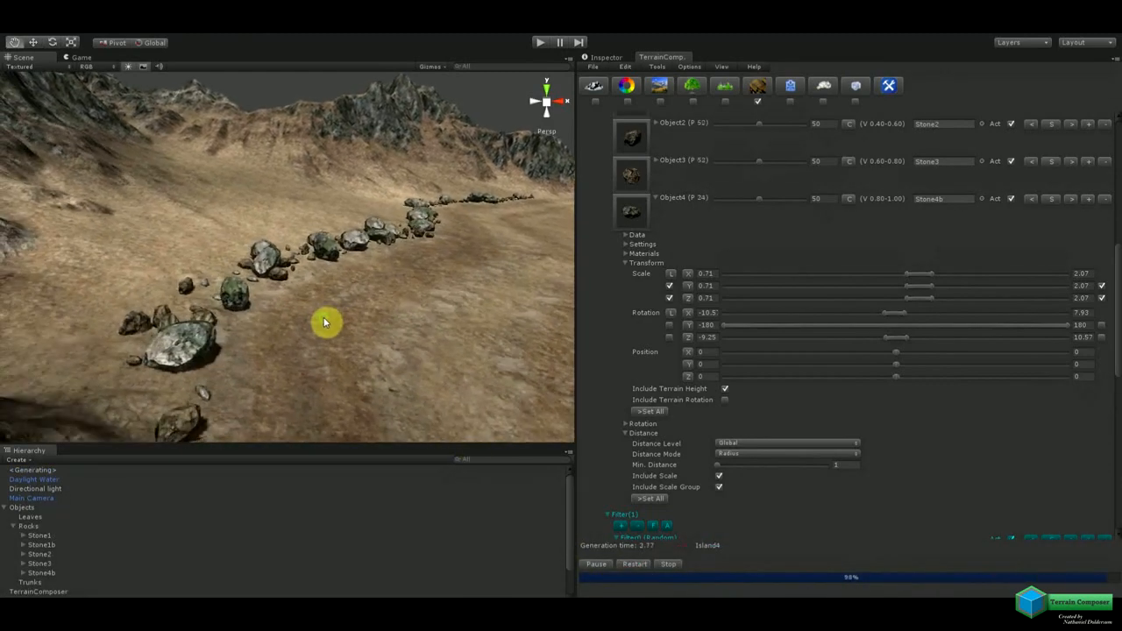
pyautogui.scroll(1, 403, 278)
pyautogui.moveTo(378, 278); pyautogui.dragTo(396, 280, button='middle')
pyautogui.scroll(2, 426, 283)
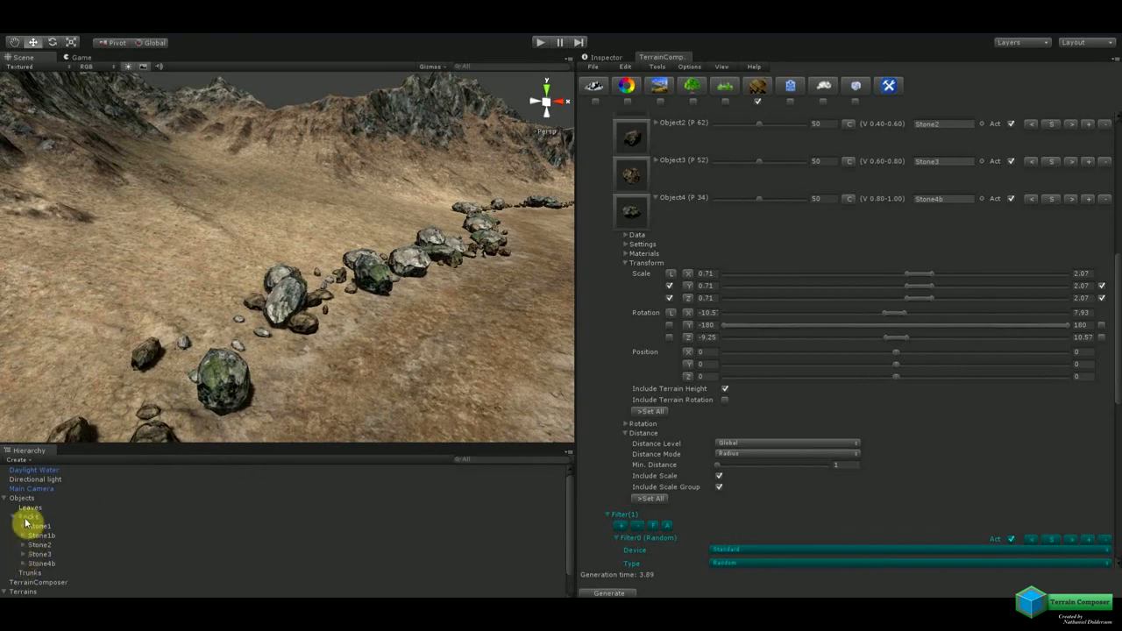
# Examine Stone4b's parent and mesh-combining settings and its mesh data, and collapse both sections.
pyautogui.click(629, 245)
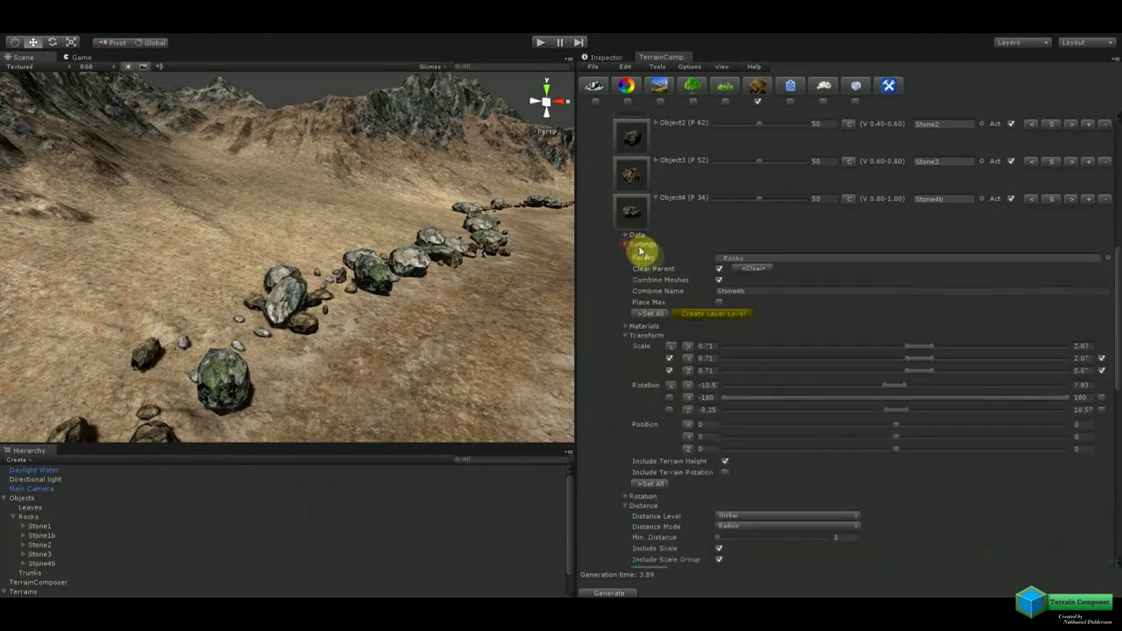
pyautogui.click(744, 261)
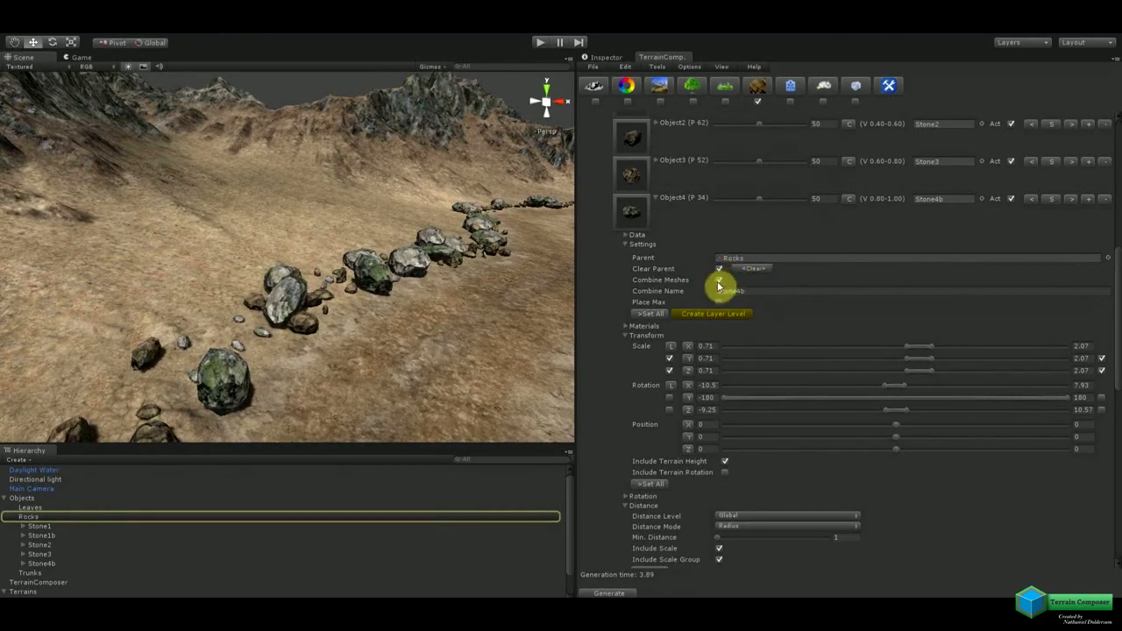
pyautogui.click(719, 281)
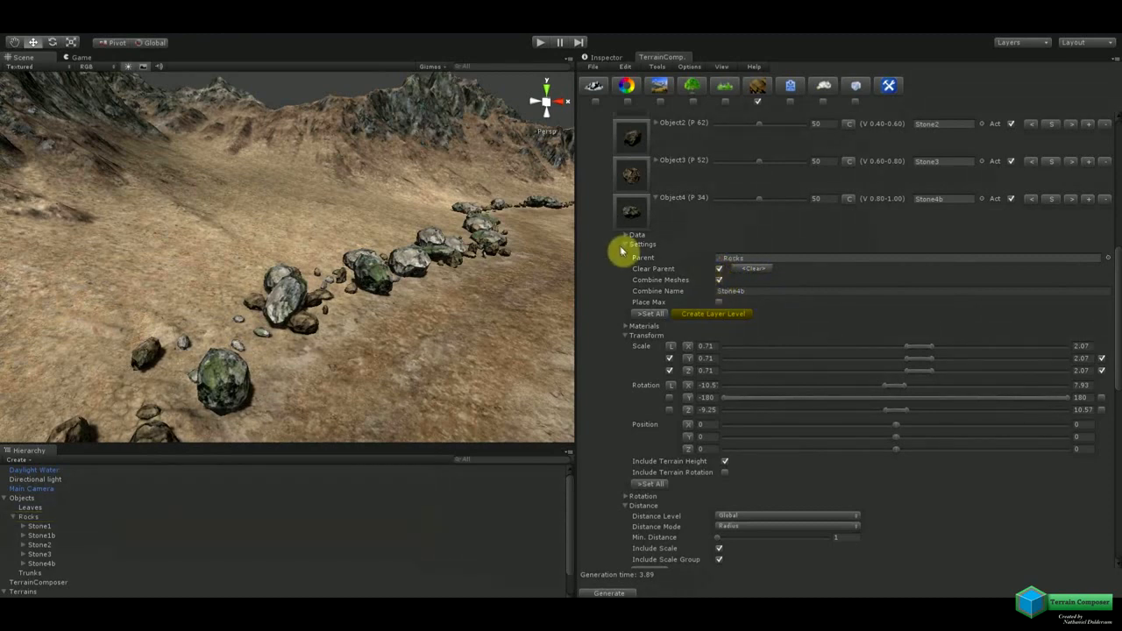
pyautogui.click(626, 236)
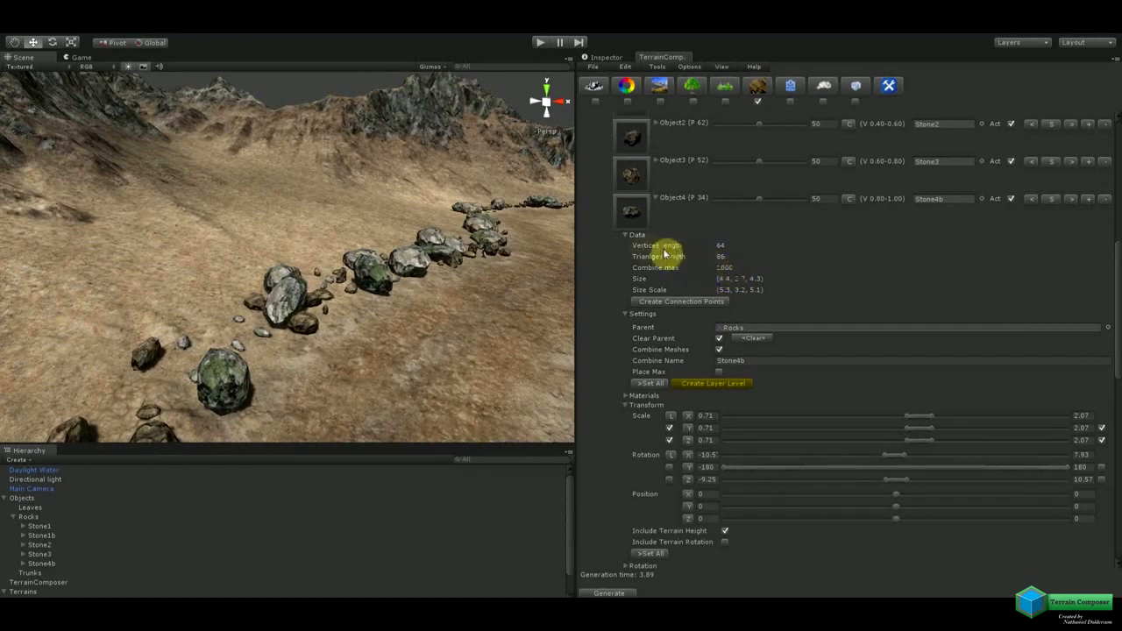
pyautogui.click(626, 237)
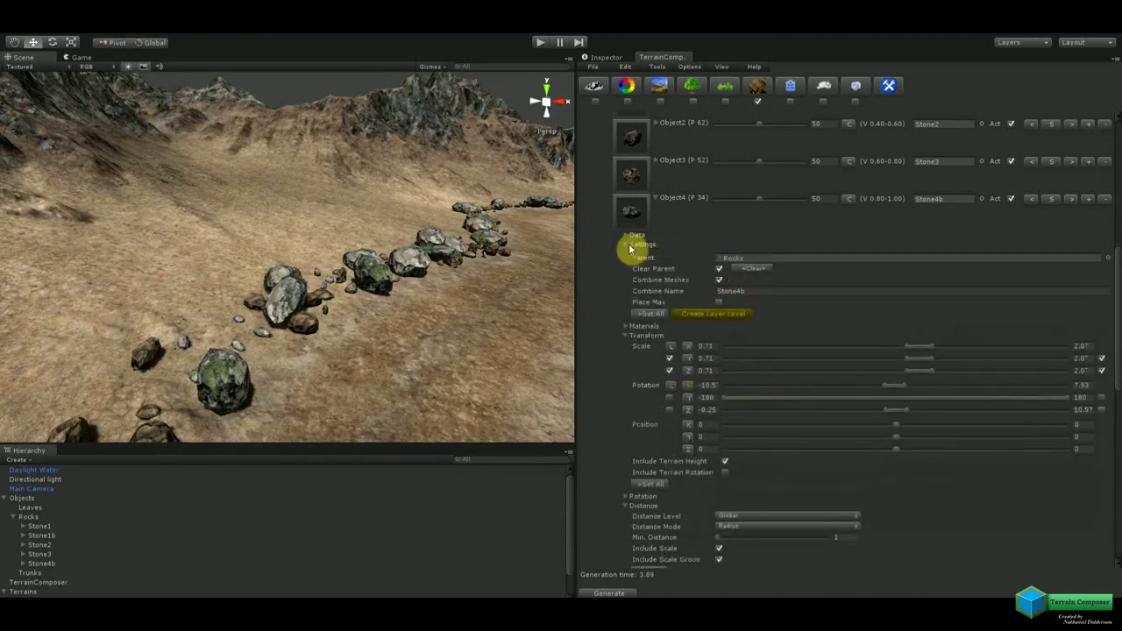
pyautogui.click(626, 246)
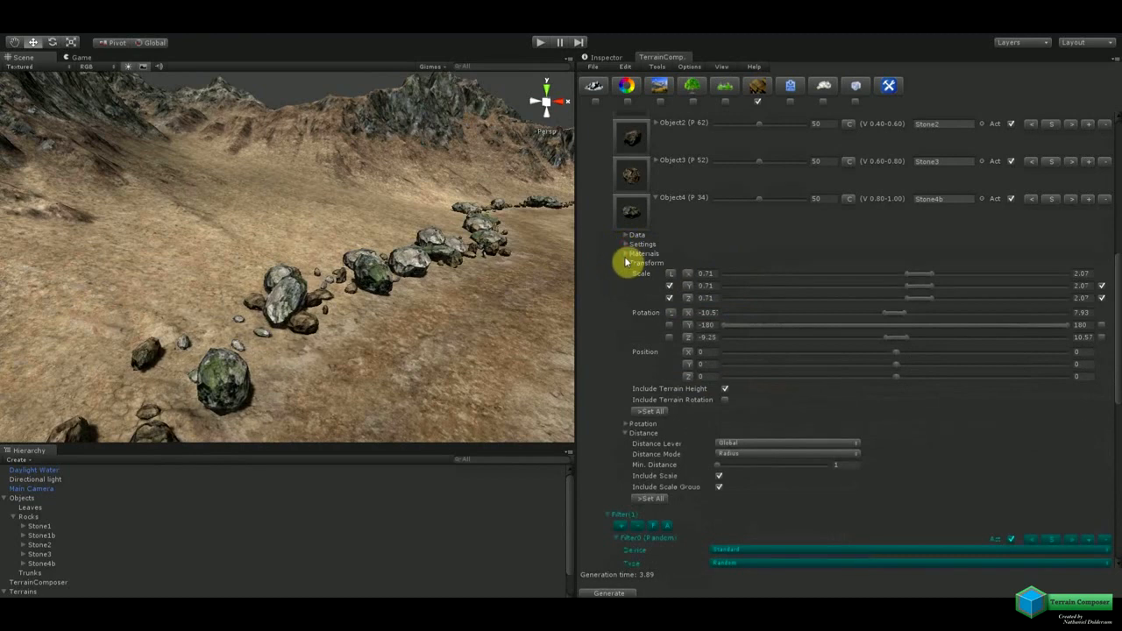
# Examine Stone4b's material and rotation settings, and collapse its transform and distance sections.
pyautogui.click(626, 254)
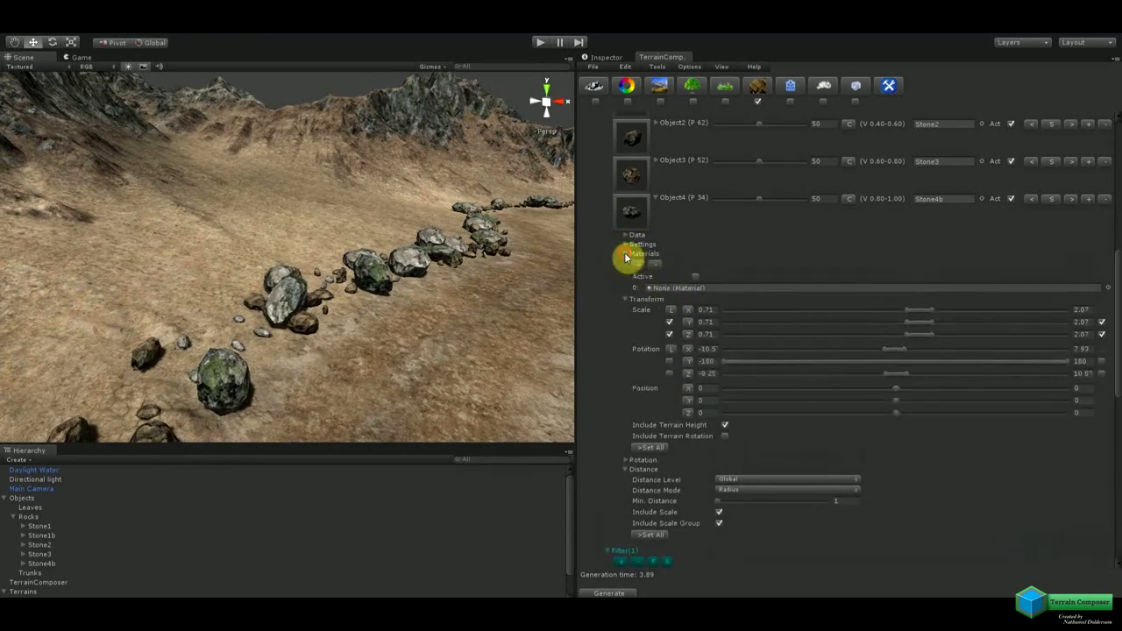
pyautogui.click(626, 254)
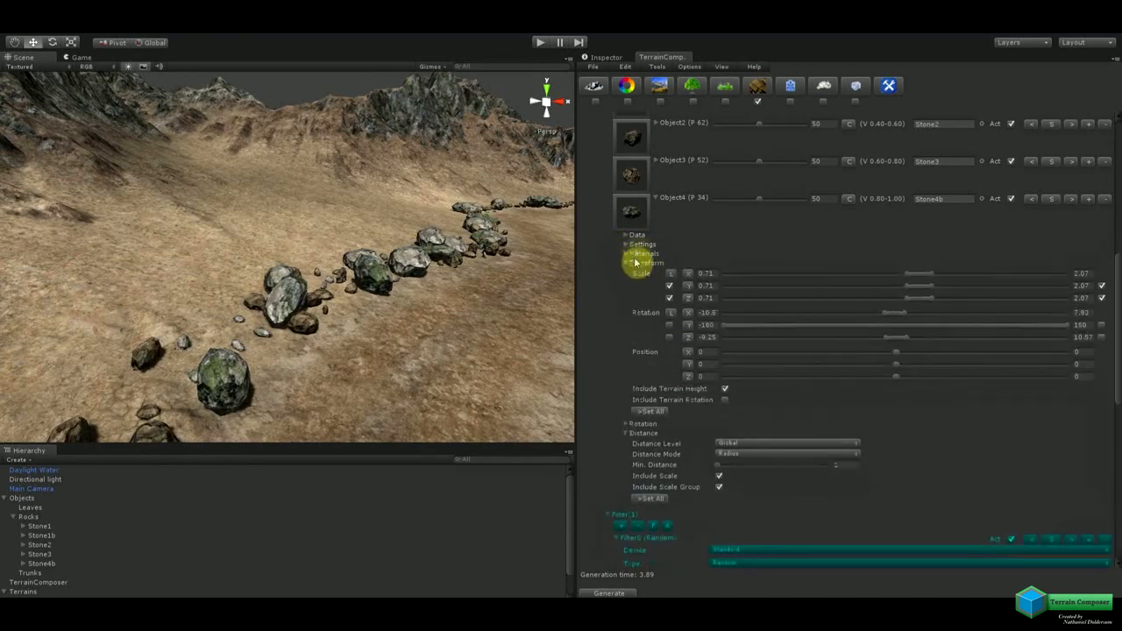
pyautogui.click(627, 425)
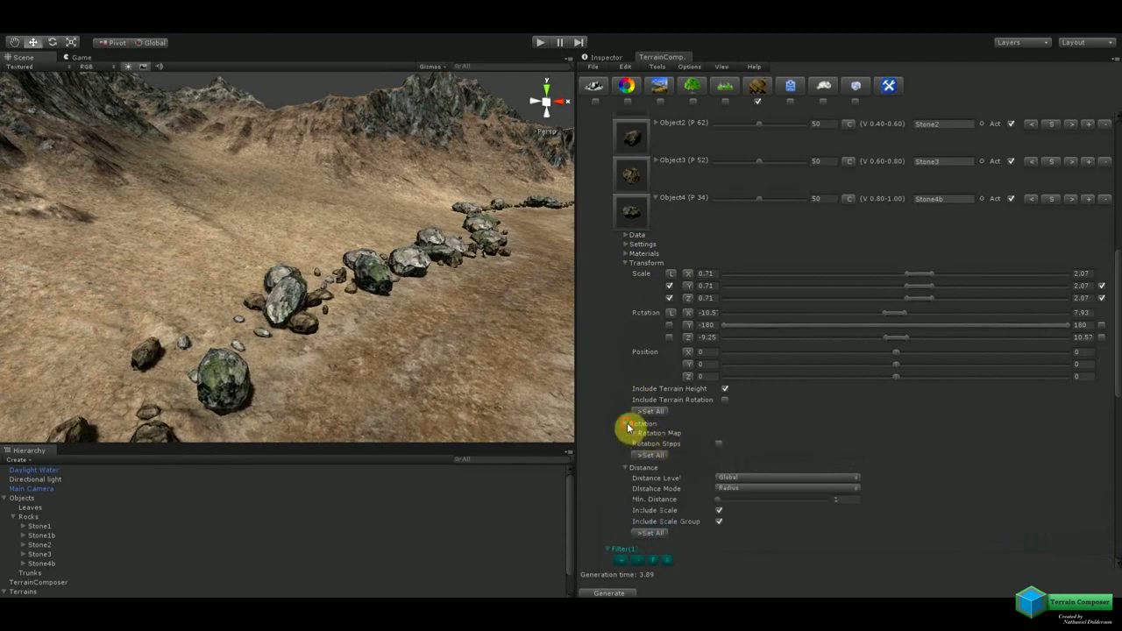
pyautogui.click(628, 425)
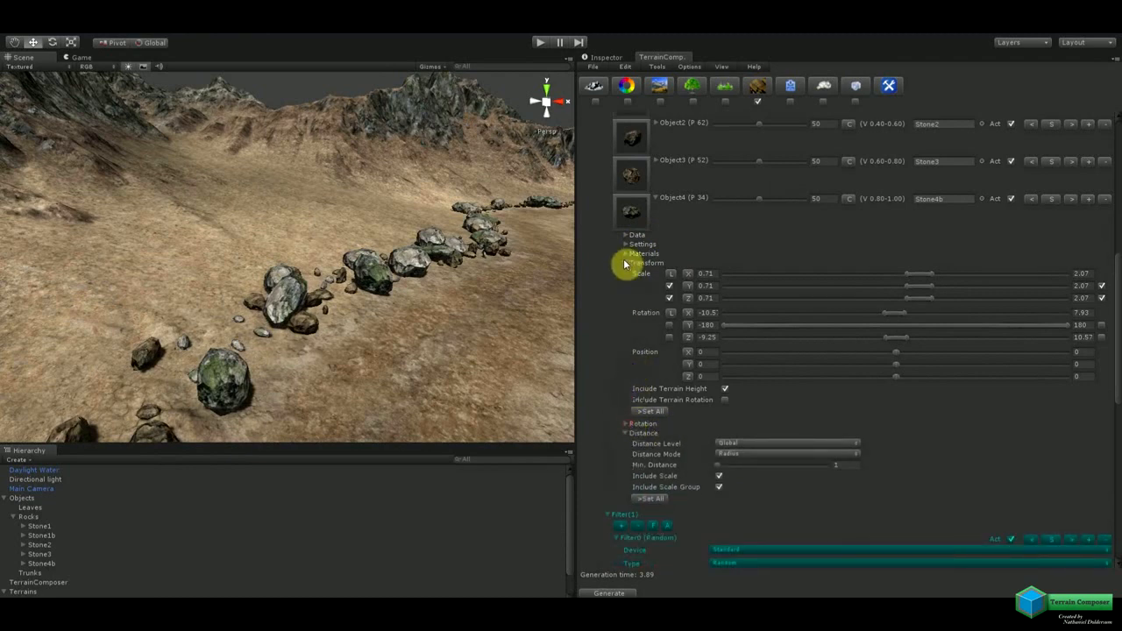
pyautogui.click(626, 263)
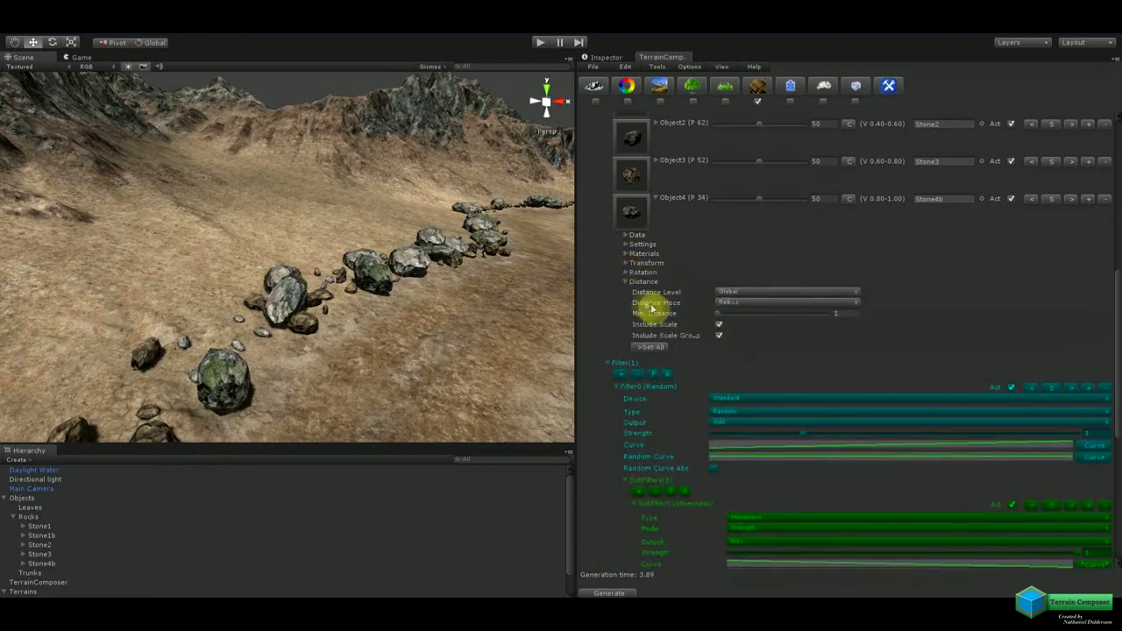
pyautogui.click(628, 282)
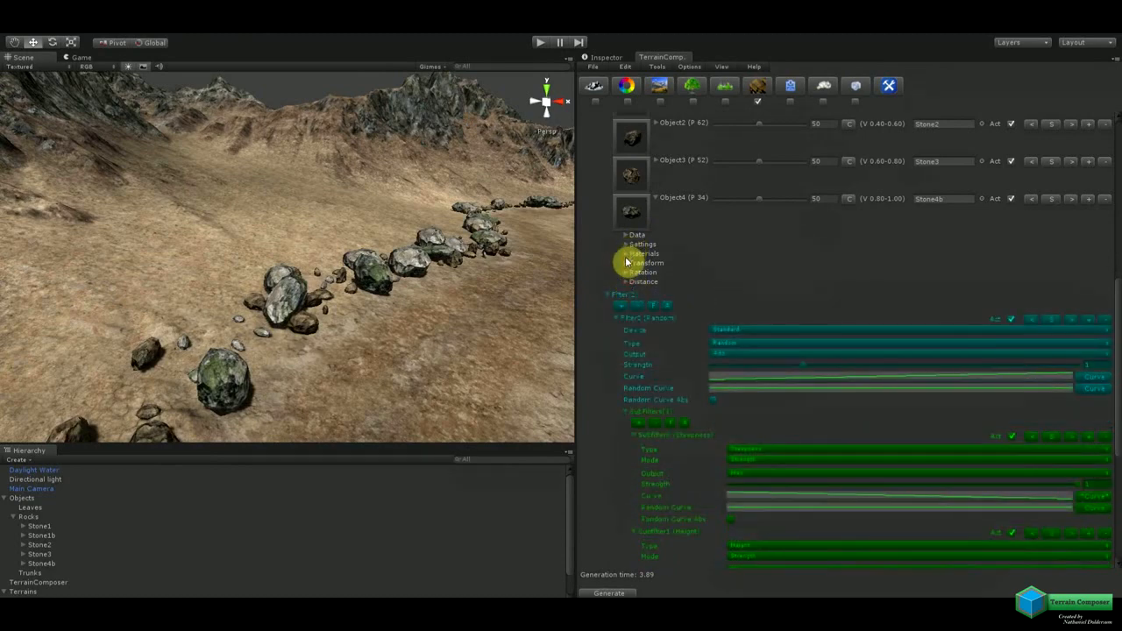
# Set Stone4b's scale range to 0.3–0.98 on all axes, generate the objects, and view the rocks up close.
pyautogui.click(628, 263)
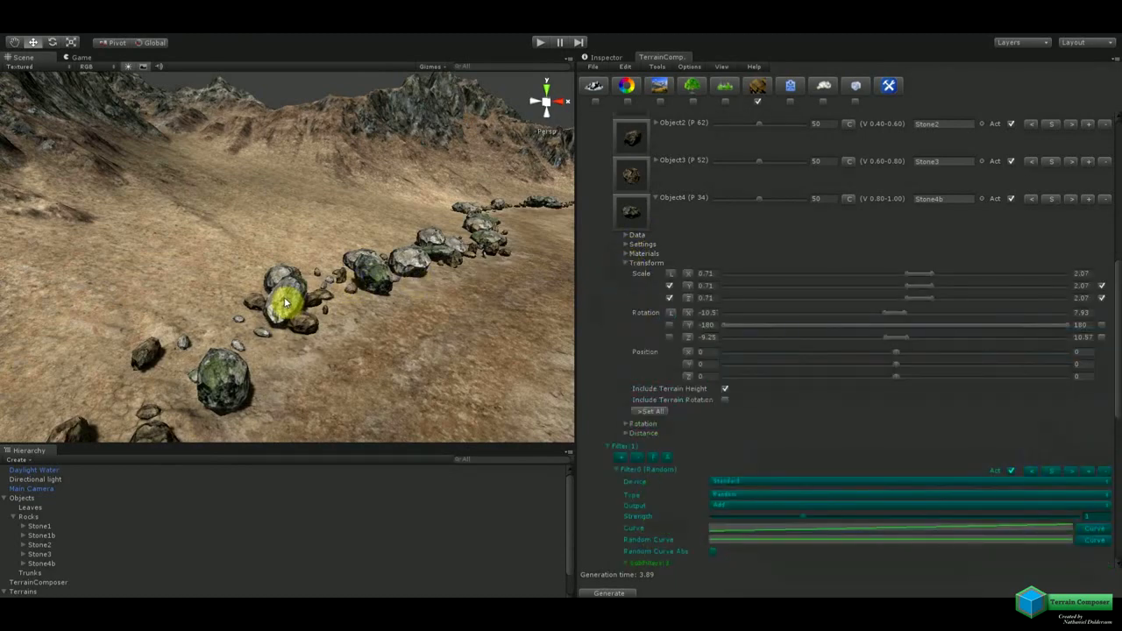
pyautogui.click(637, 219)
pyautogui.click(638, 222)
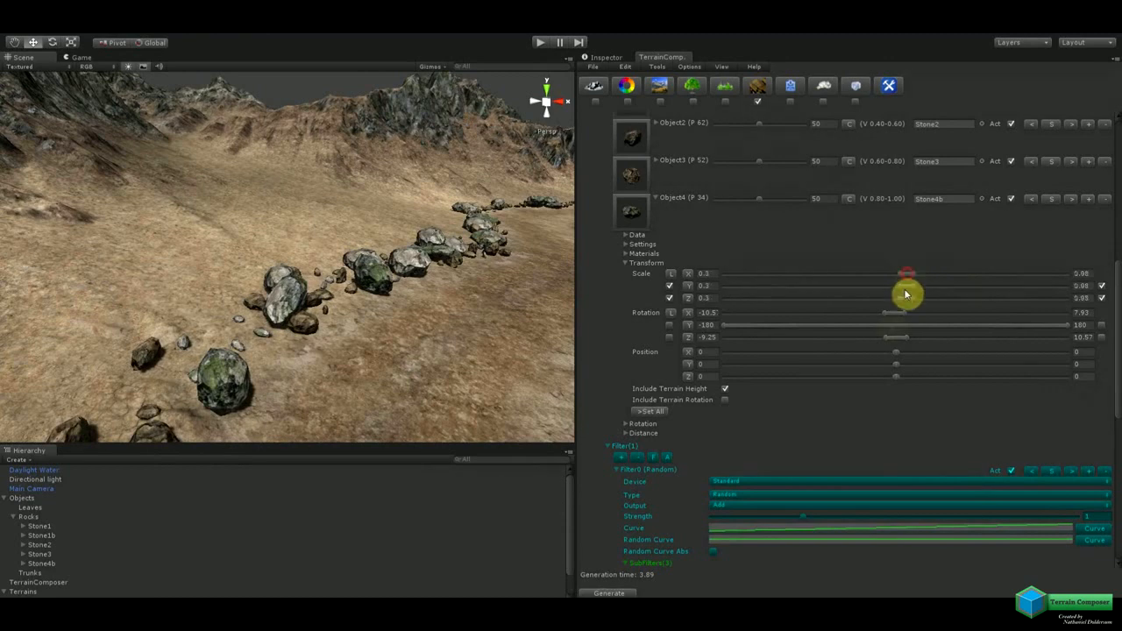
pyautogui.click(627, 594)
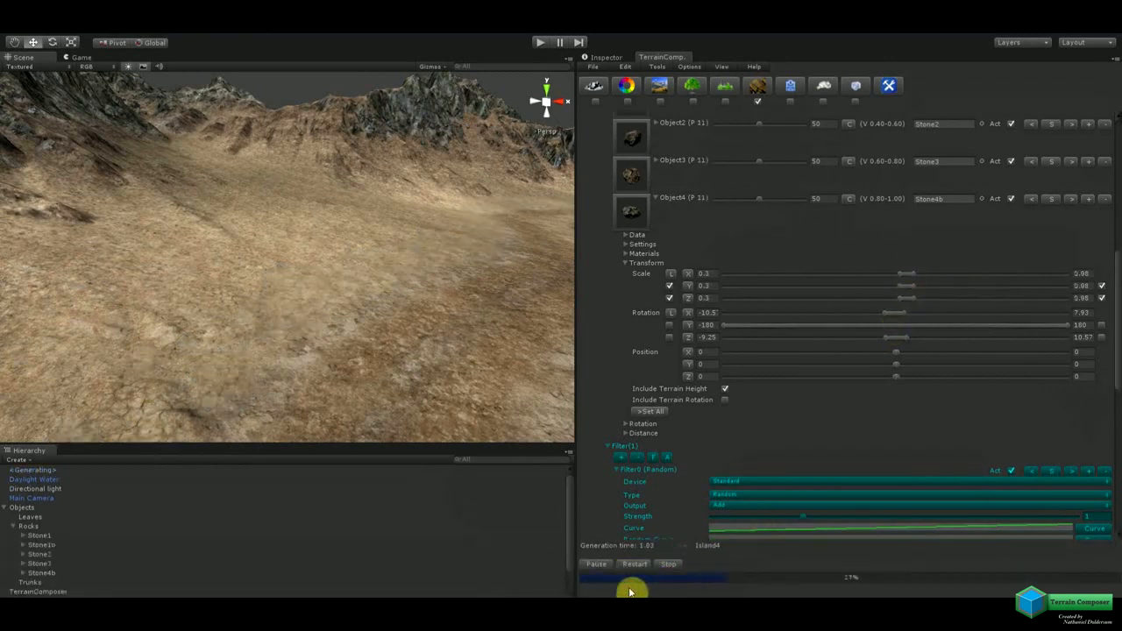
pyautogui.keyDown('alt'); pyautogui.moveTo(383, 293); pyautogui.dragTo(468, 289); pyautogui.keyUp('alt')
pyautogui.click(468, 288)
pyautogui.scroll(5, 378, 318)
pyautogui.keyDown('alt'); pyautogui.moveTo(424, 343); pyautogui.dragTo(412, 331); pyautogui.keyUp('alt')
pyautogui.scroll(3, 666, 325)
pyautogui.click(659, 303)
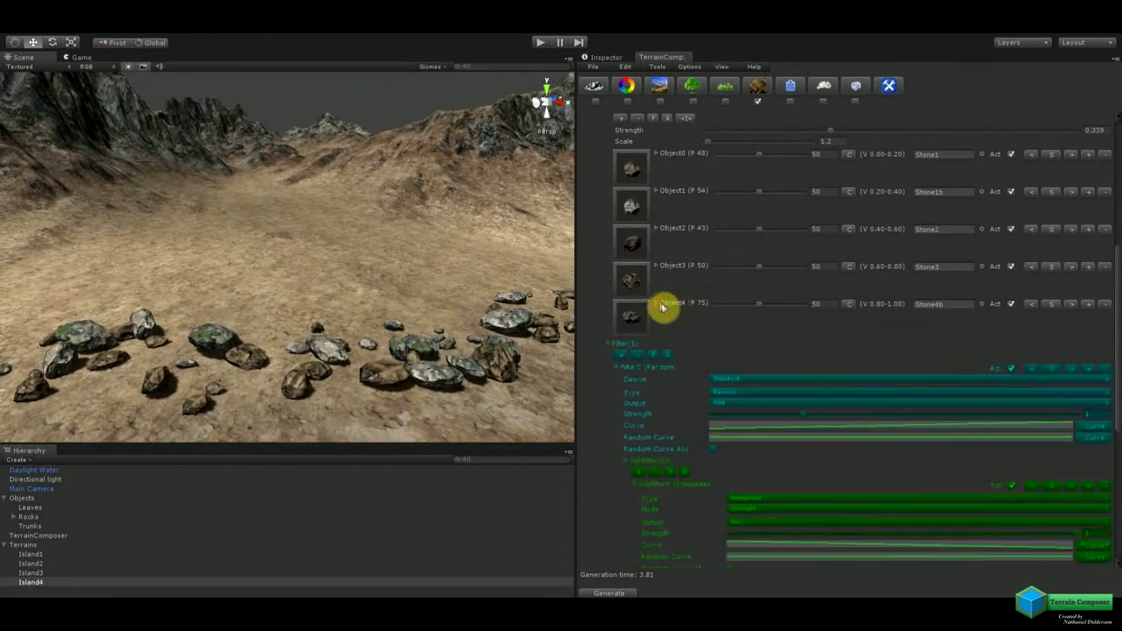
# Try overall scales of 2 and 3.9 for the desert stones, generating each time, and restore the scale to 1.2.
pyautogui.scroll(2, 757, 329)
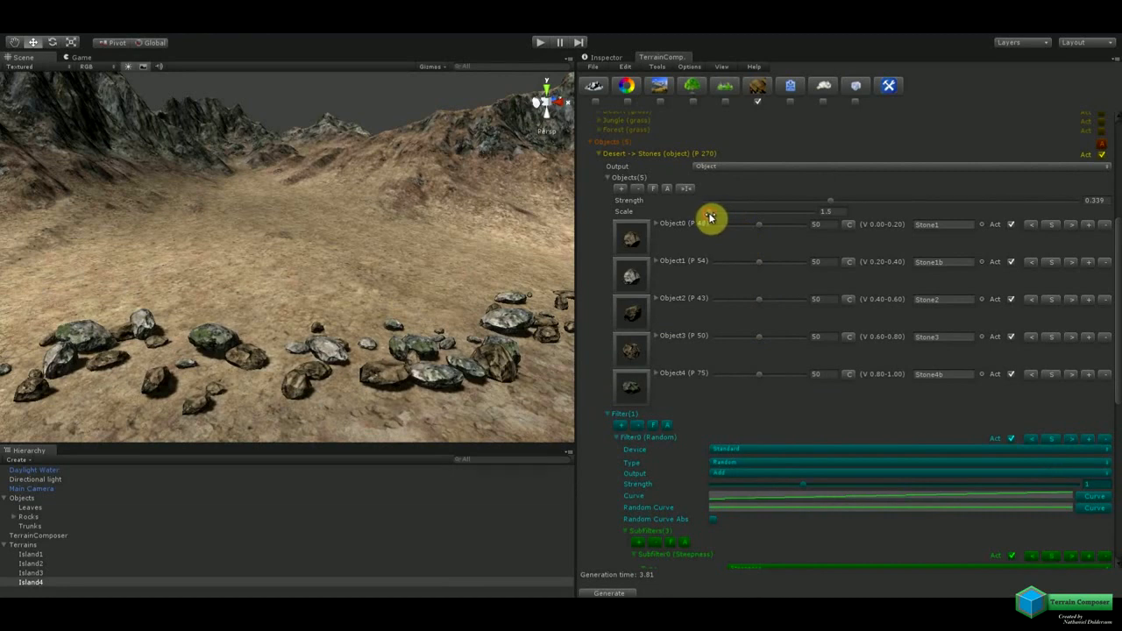
pyautogui.click(623, 592)
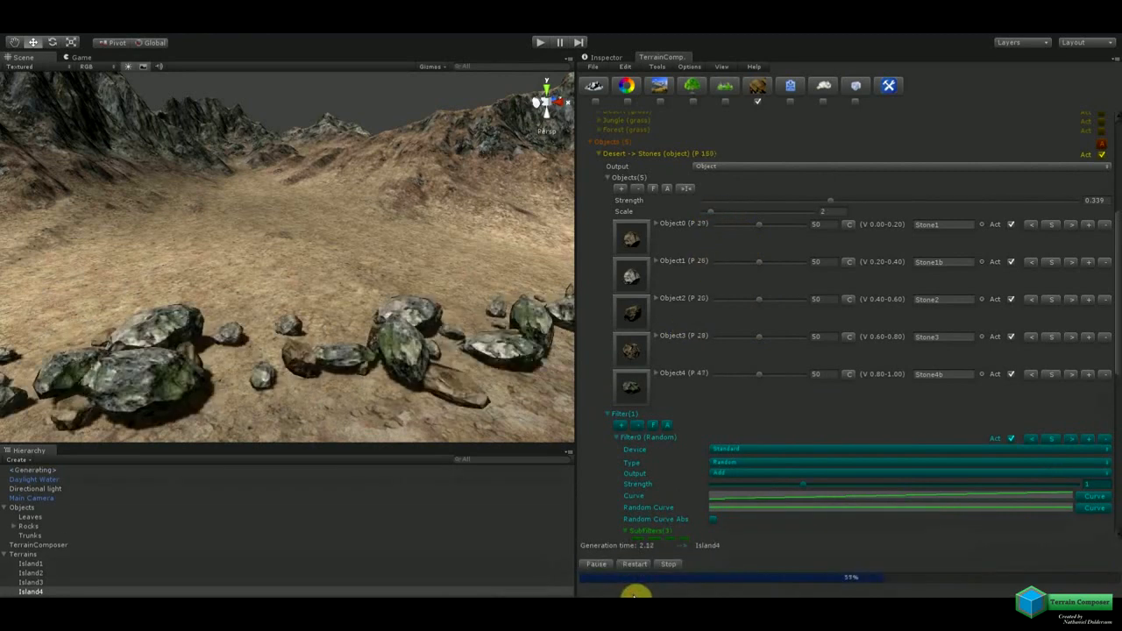
pyautogui.moveTo(295, 357); pyautogui.dragTo(434, 335, button='right')
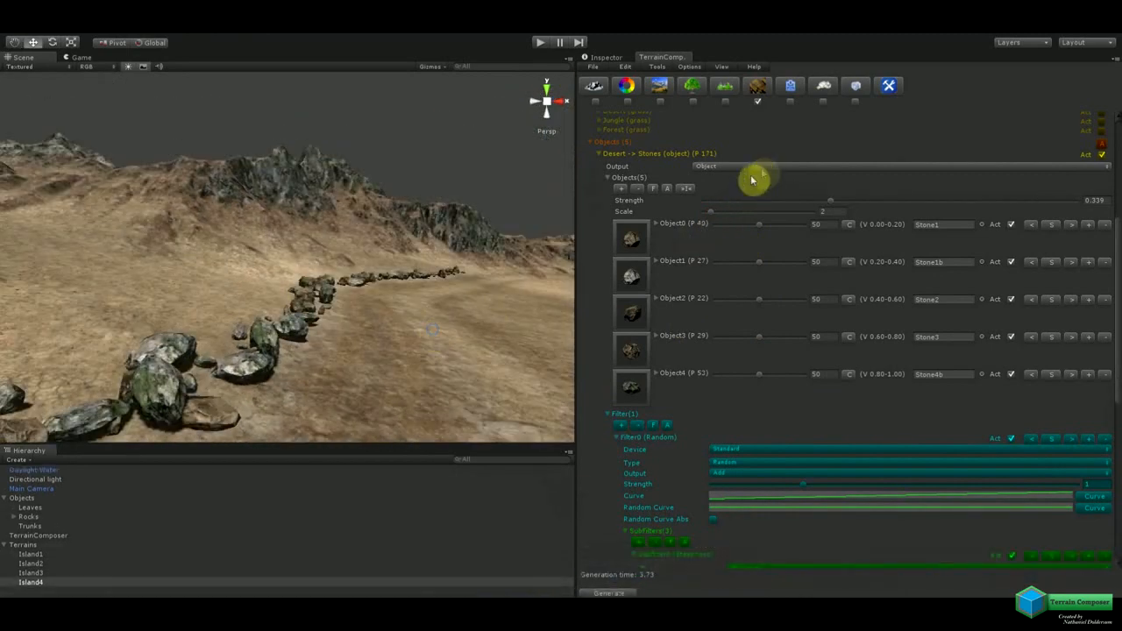
pyautogui.click(627, 593)
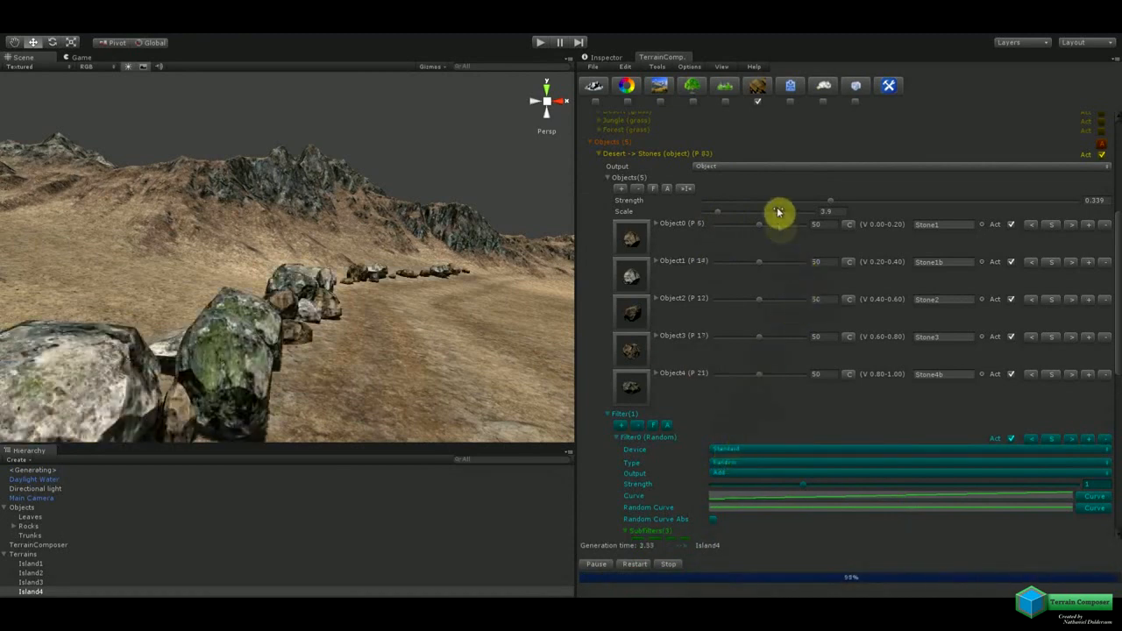
pyautogui.moveTo(832, 212); pyautogui.dragTo(809, 212)
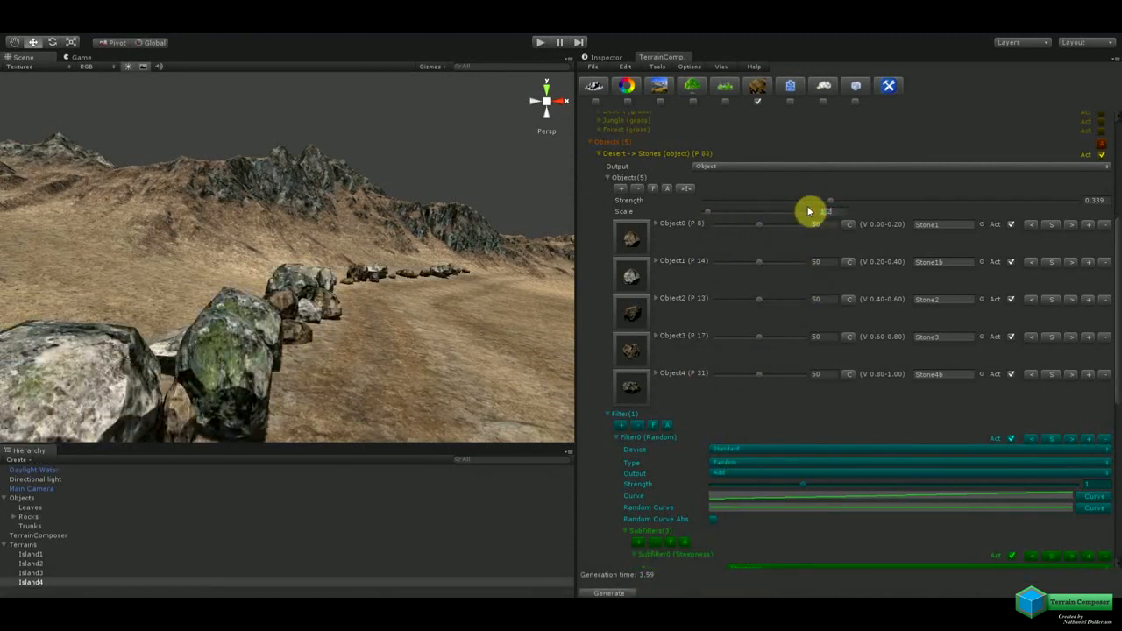
# Try strengths of 0.059 and 0.989 for the desert stones, generating the objects with each value.
pyautogui.moveTo(833, 204); pyautogui.dragTo(728, 203)
pyautogui.click(614, 593)
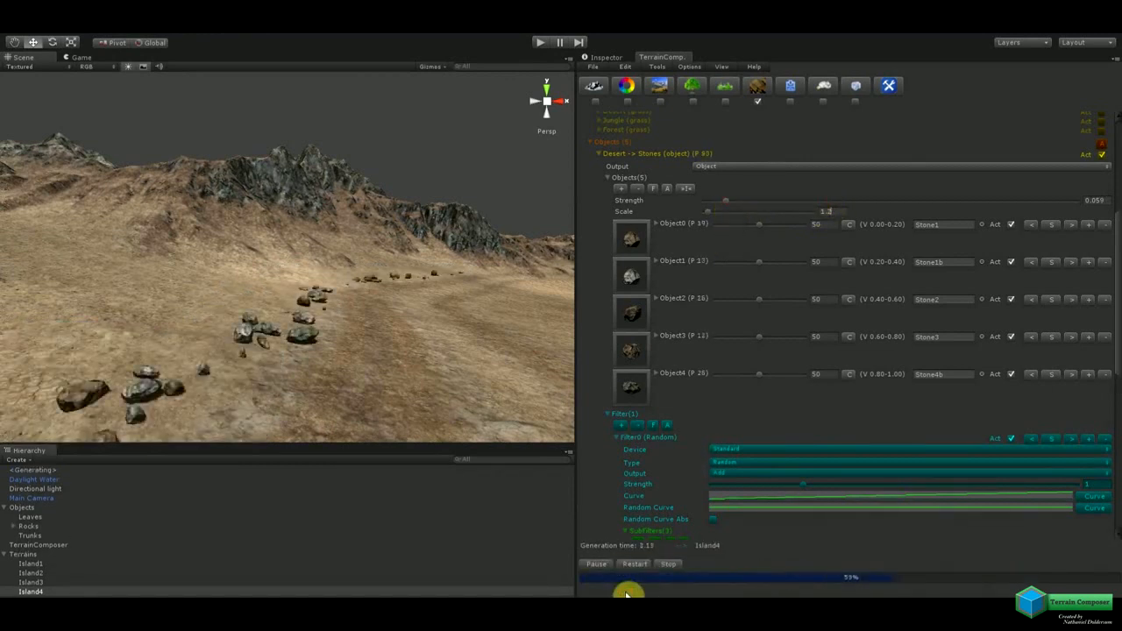
pyautogui.moveTo(737, 203); pyautogui.dragTo(1072, 206)
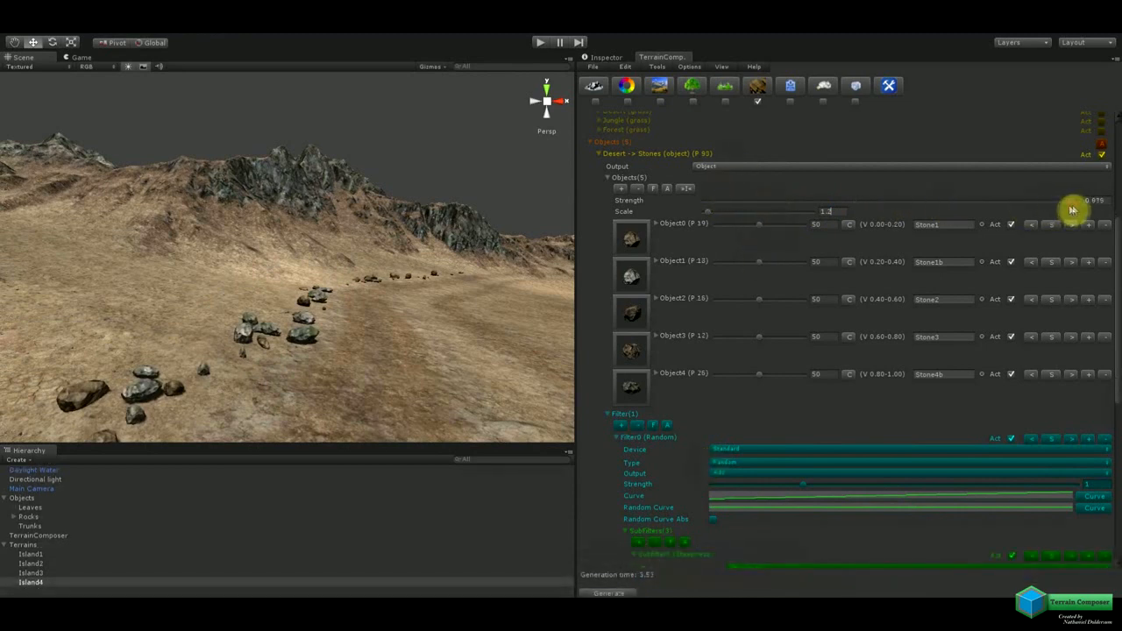
pyautogui.click(608, 594)
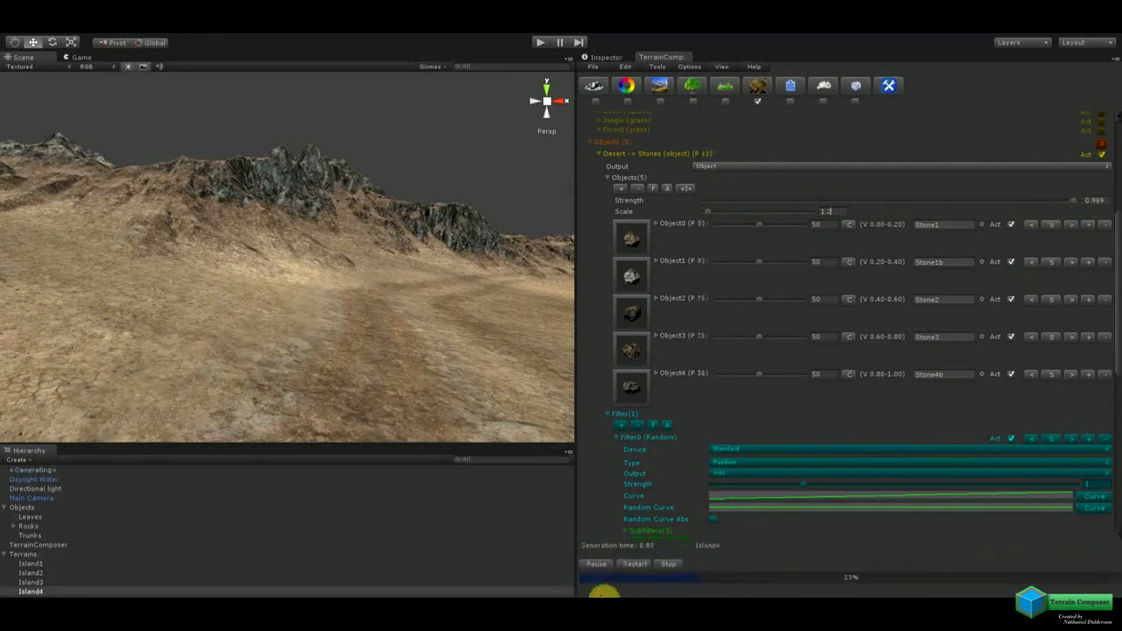
pyautogui.moveTo(399, 302); pyautogui.dragTo(325, 345, button='right')
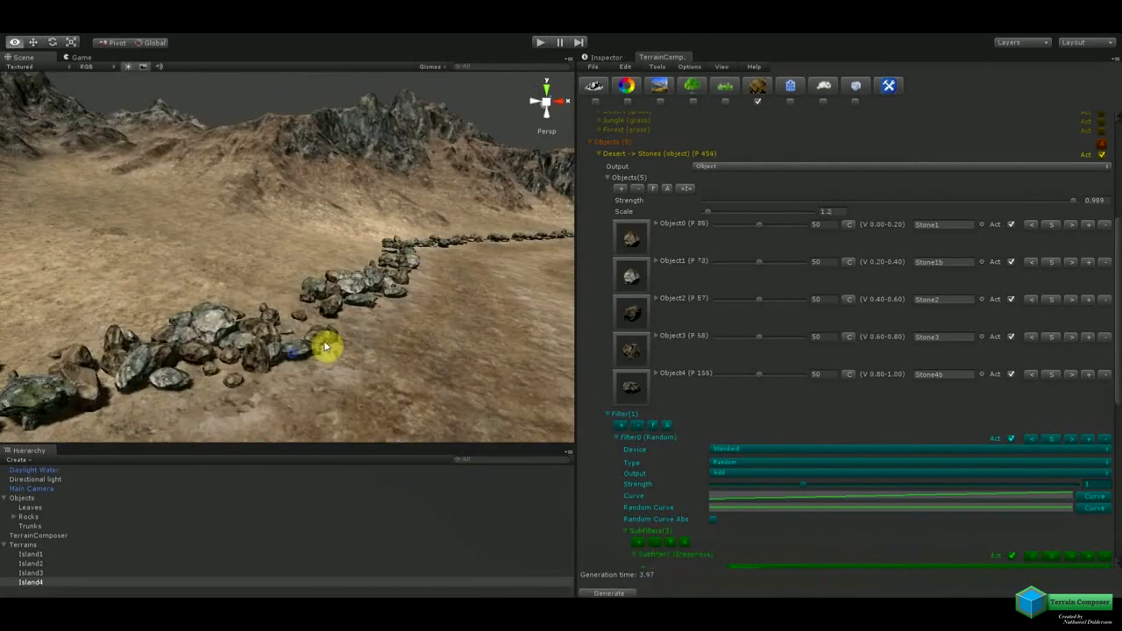
# Set the desert stones' strength to 0.34, generate the objects, and collapse the layer.
pyautogui.moveTo(1080, 204)
pyautogui.mouseDown()
pyautogui.moveTo(819, 212)
pyautogui.moveTo(831, 210)
pyautogui.mouseUp()
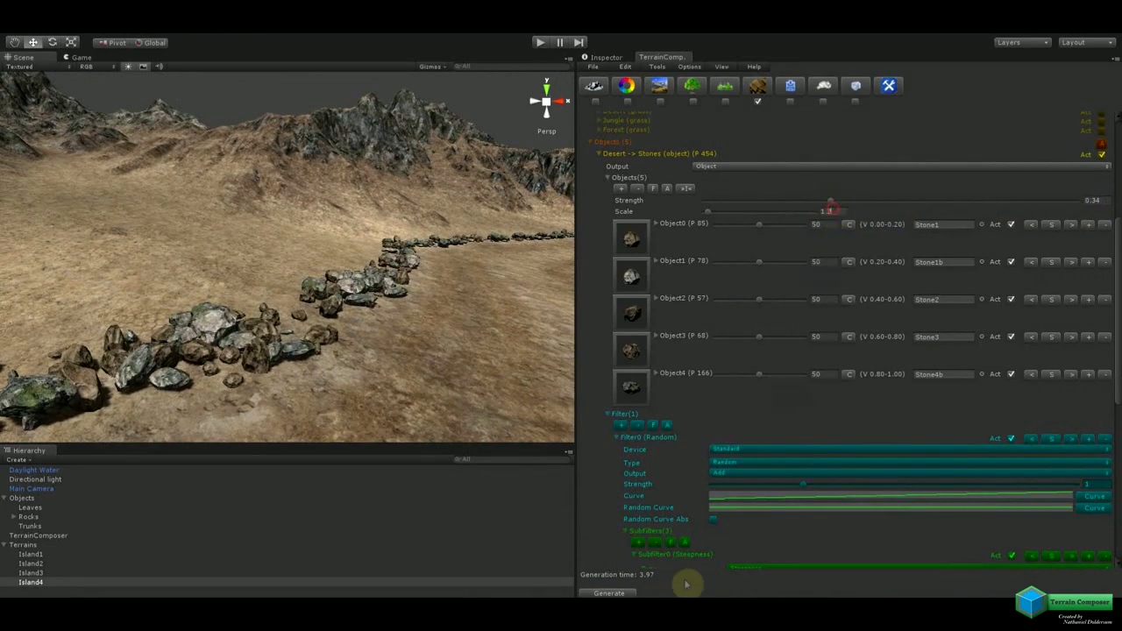
pyautogui.click(610, 592)
pyautogui.scroll(3, 669, 321)
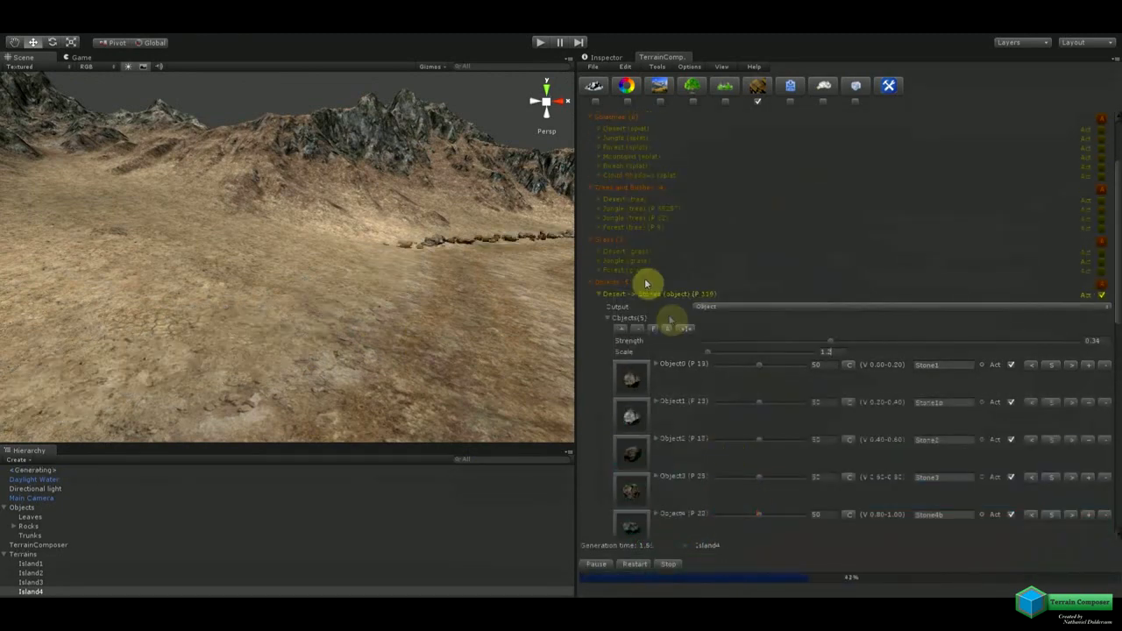
pyautogui.click(599, 296)
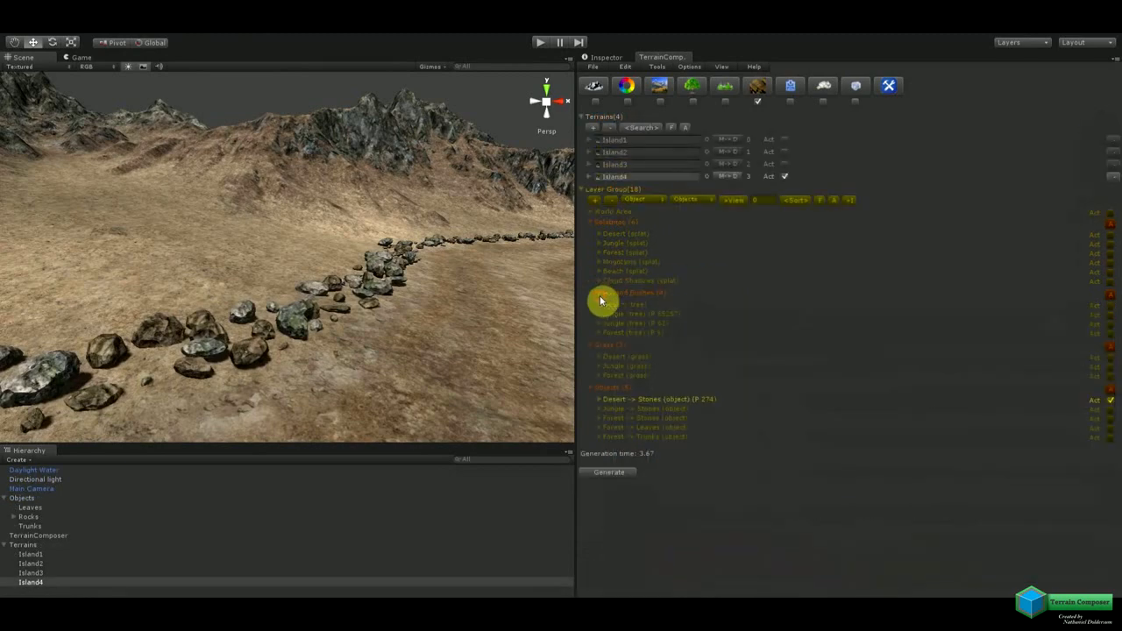
# Switch the generated output to trees, activate the Desert (tree) layer, and expand its settings.
pyautogui.click(688, 88)
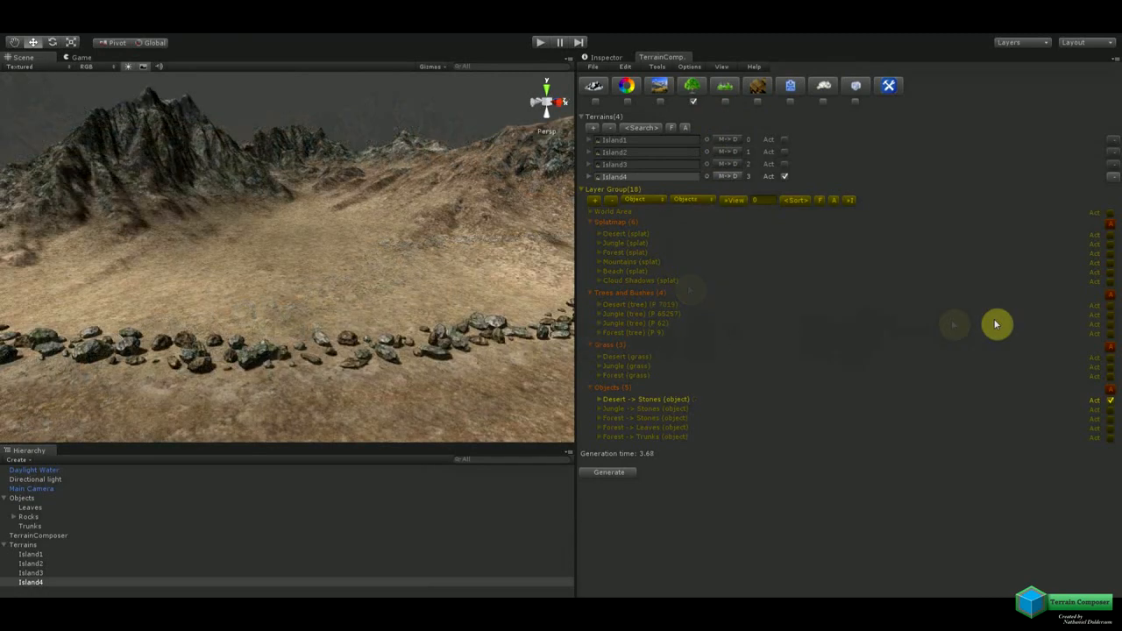
pyautogui.click(599, 304)
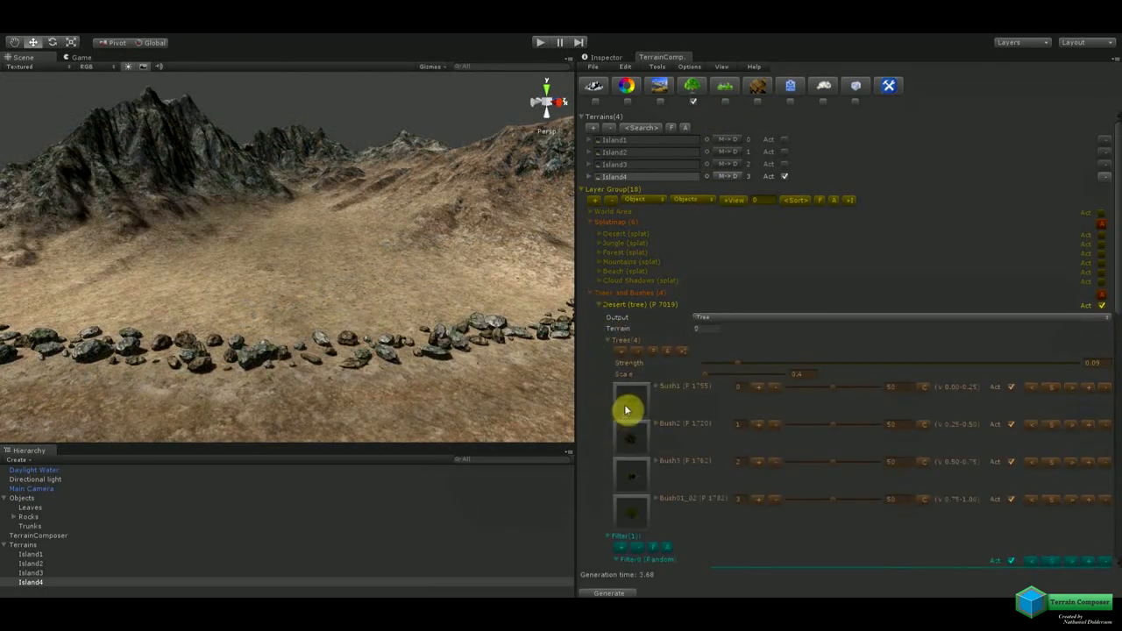
pyautogui.moveTo(340, 288); pyautogui.dragTo(341, 302, button='middle')
pyautogui.scroll(-2, 342, 302)
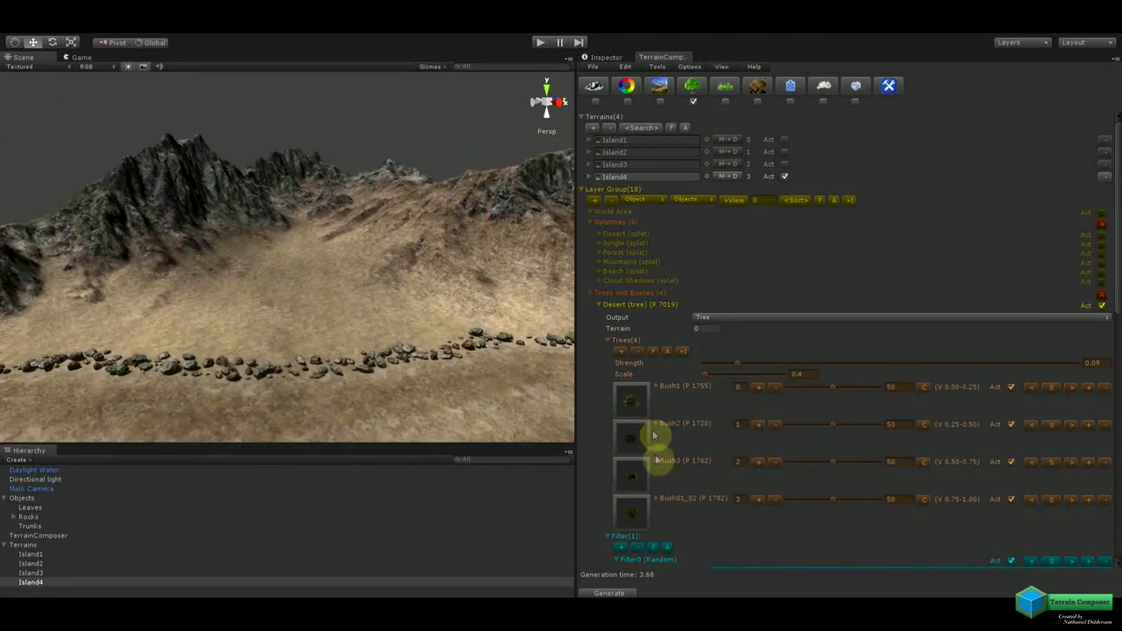
# Examine the Desert (tree) layer's random filter with its height, steepness and image subfilters, and collapse the subfilters.
pyautogui.scroll(-5, 657, 468)
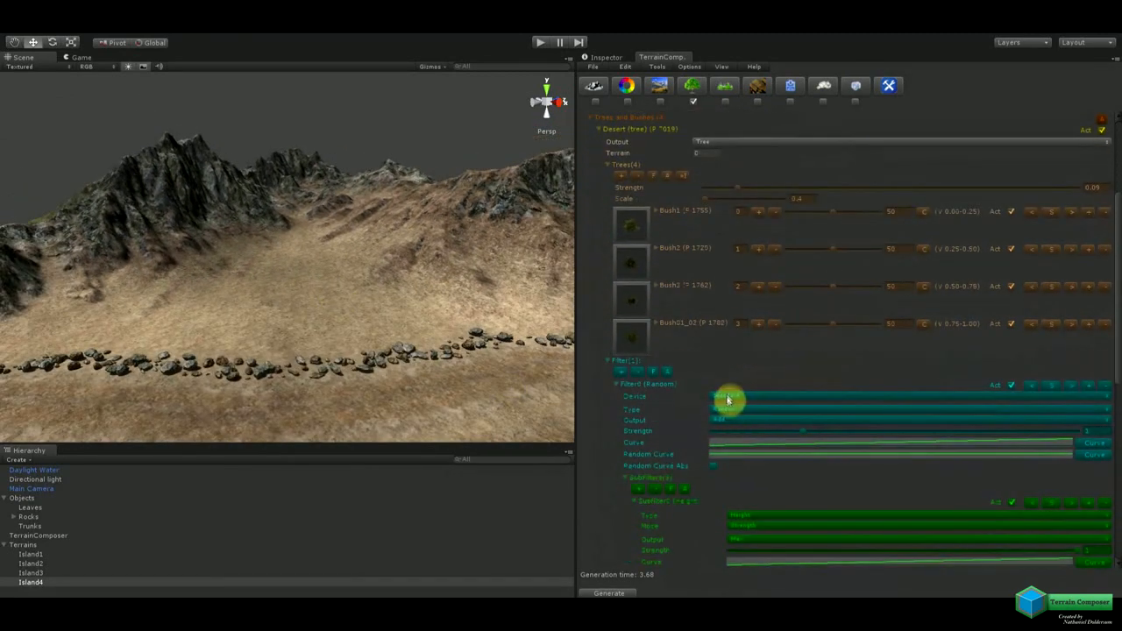
pyautogui.scroll(-5, 747, 510)
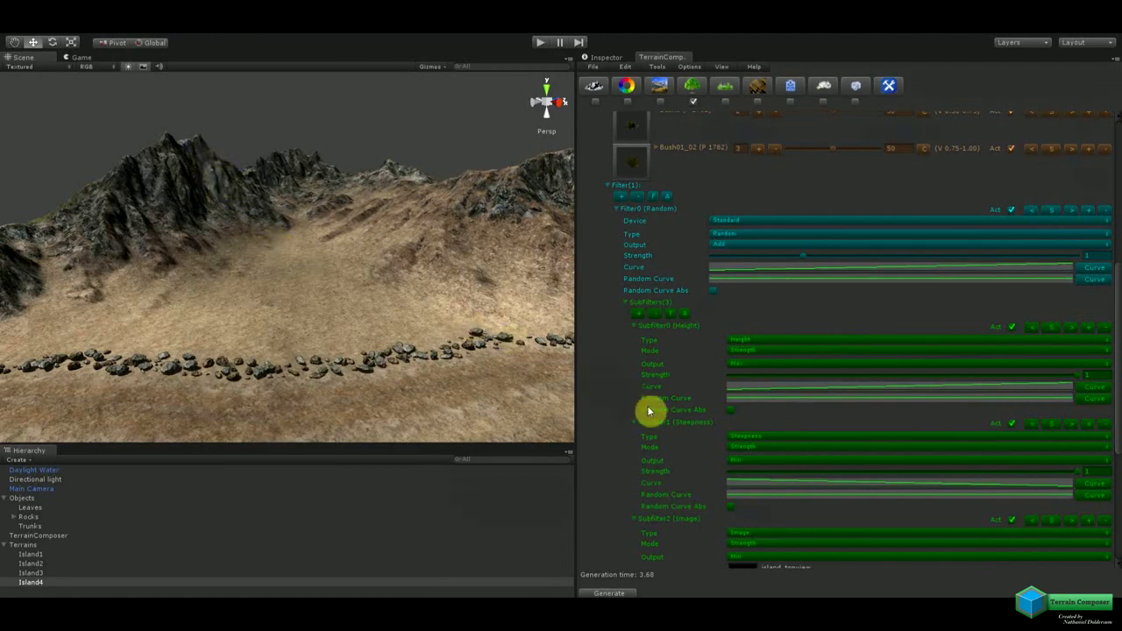
pyautogui.scroll(6, 626, 306)
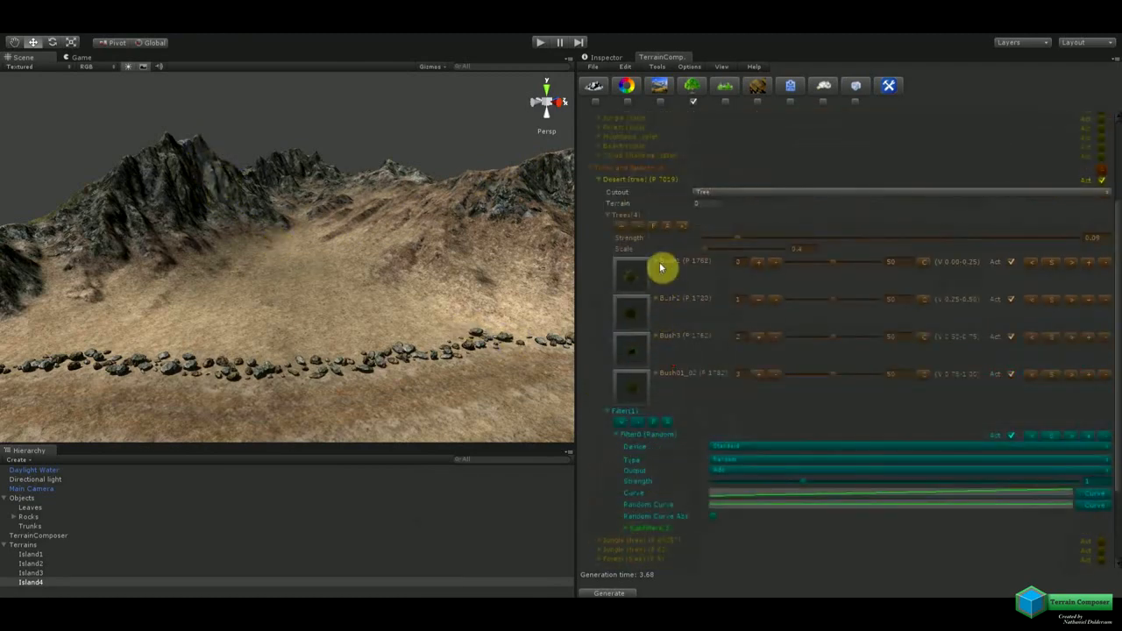
# Examine Bush1's mesh data and enlarged tree preview, and close both.
pyautogui.click(628, 298)
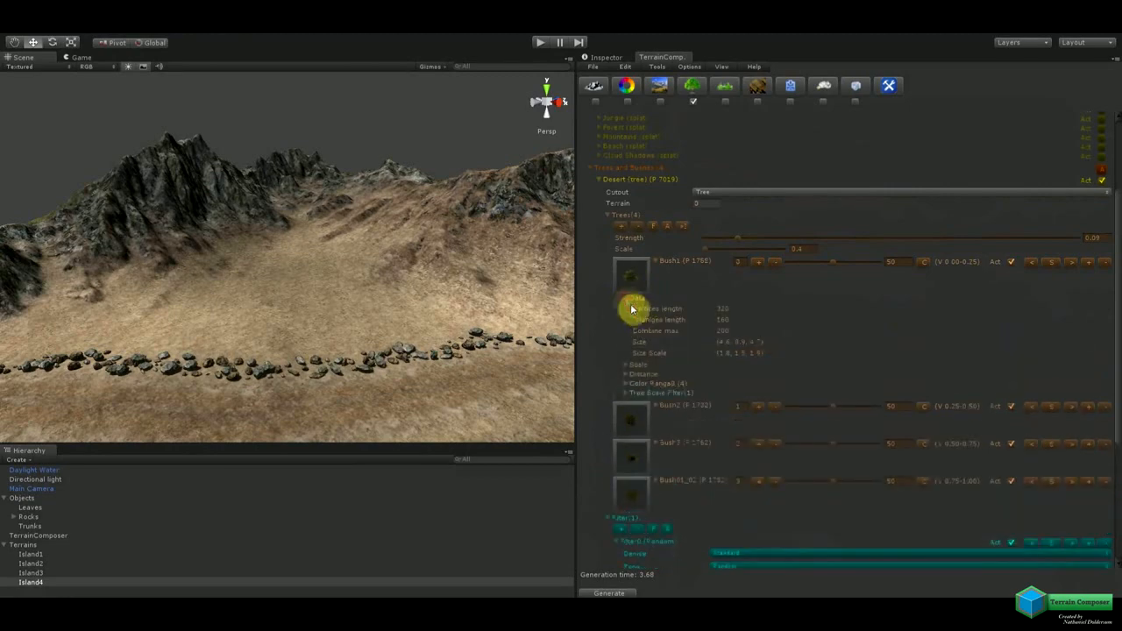
pyautogui.click(623, 298)
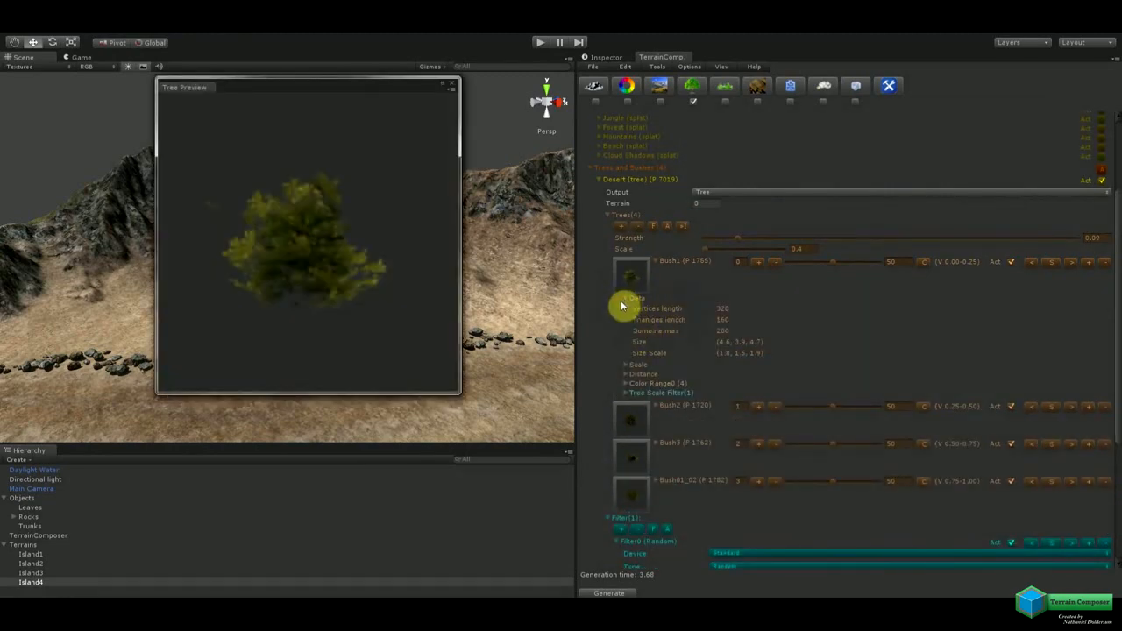
pyautogui.click(630, 286)
pyautogui.click(626, 300)
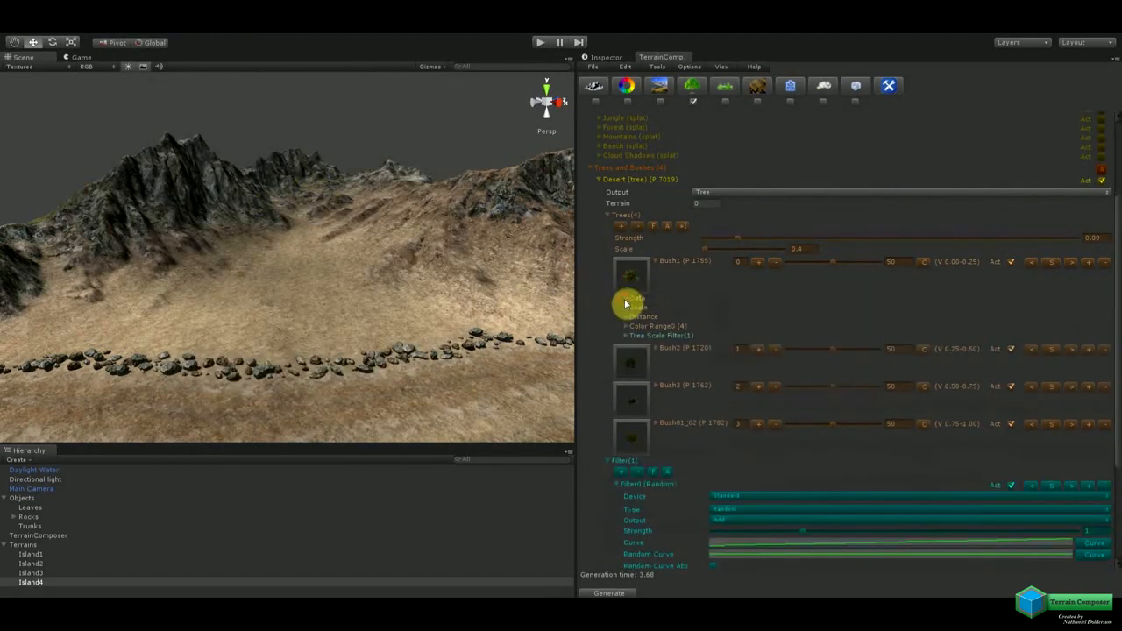
# Examine Bush1's scale, distance and color range settings, along with its image-based tree scale filter.
pyautogui.click(626, 309)
pyautogui.click(627, 369)
pyautogui.click(624, 367)
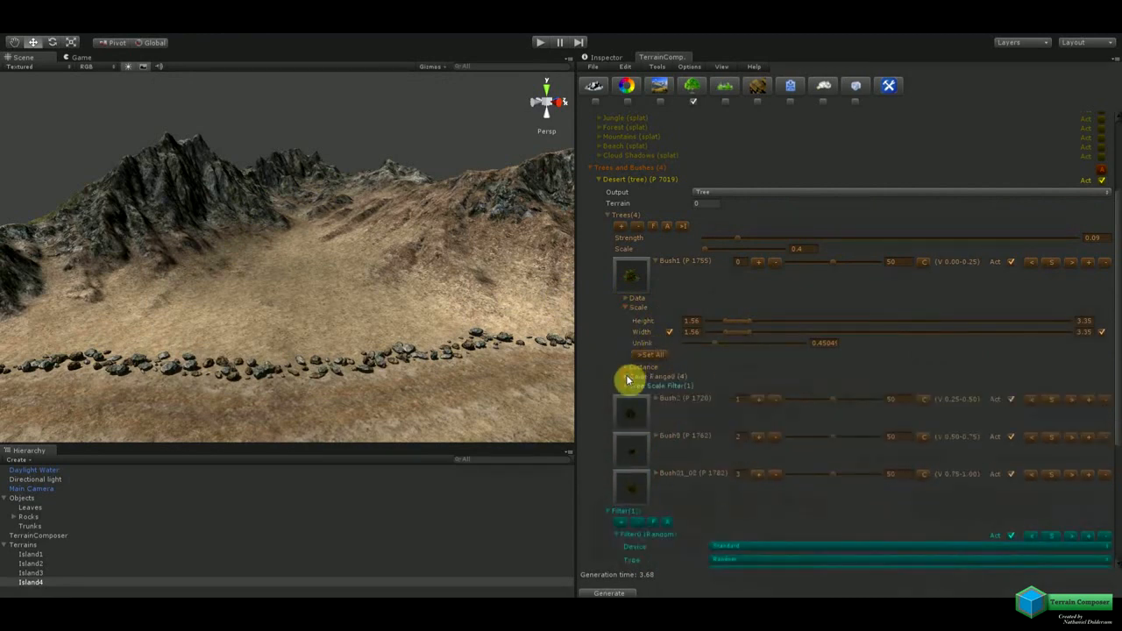
pyautogui.click(626, 376)
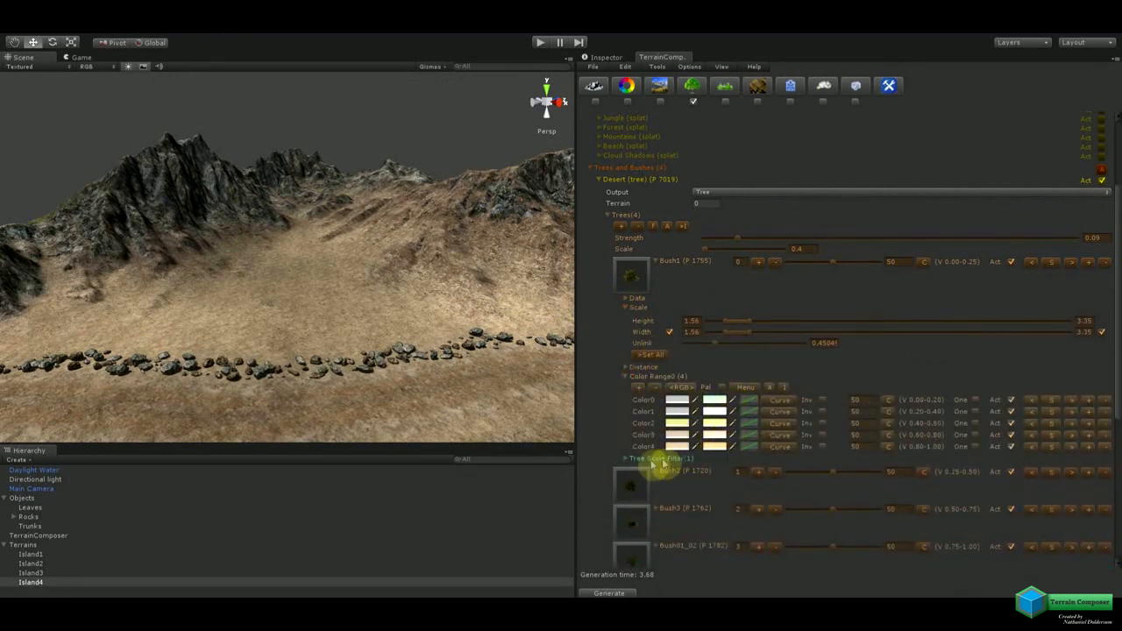
pyautogui.click(629, 462)
pyautogui.scroll(-4, 724, 496)
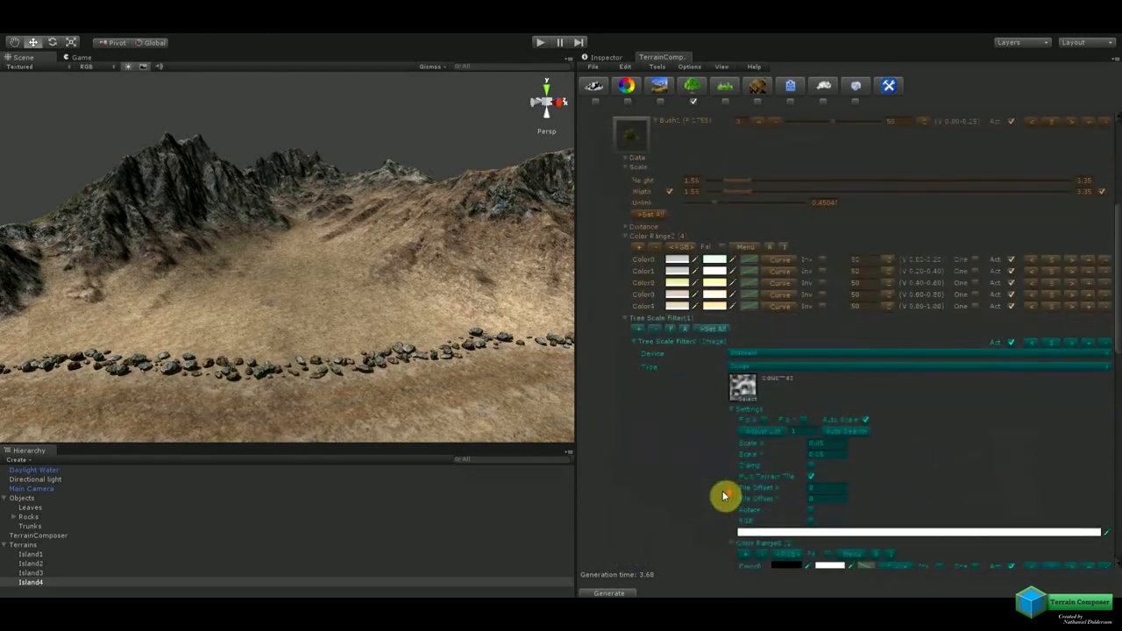
pyautogui.scroll(-2, 725, 497)
pyautogui.scroll(2, 728, 491)
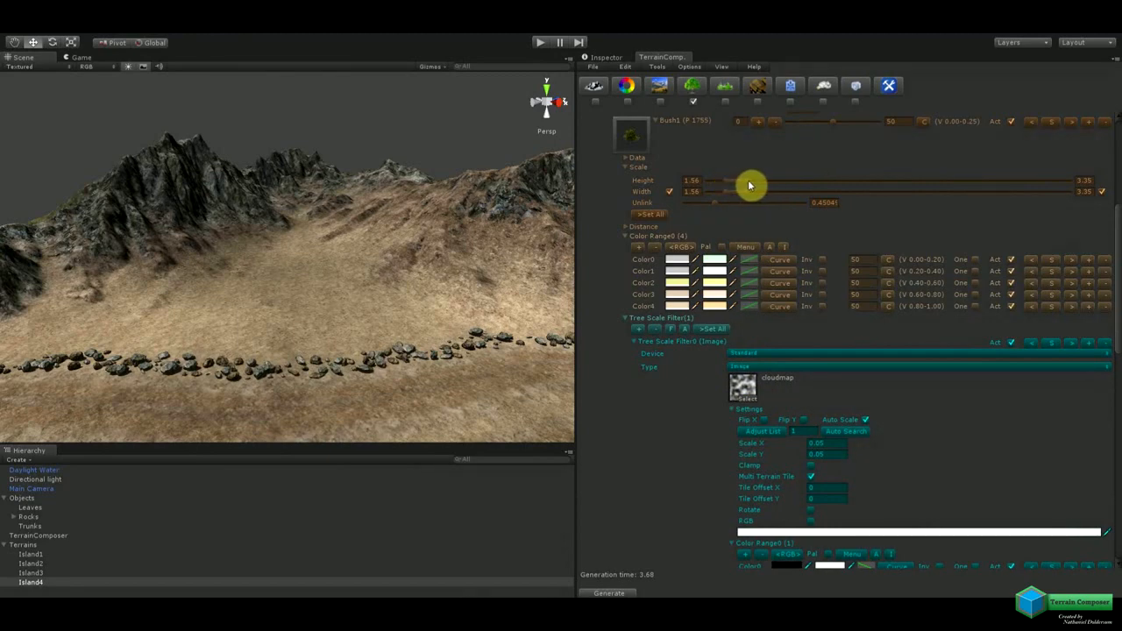
# Examine Bush1's image-based tree scale filter and its random and height tree color subfilters.
pyautogui.scroll(-5, 749, 472)
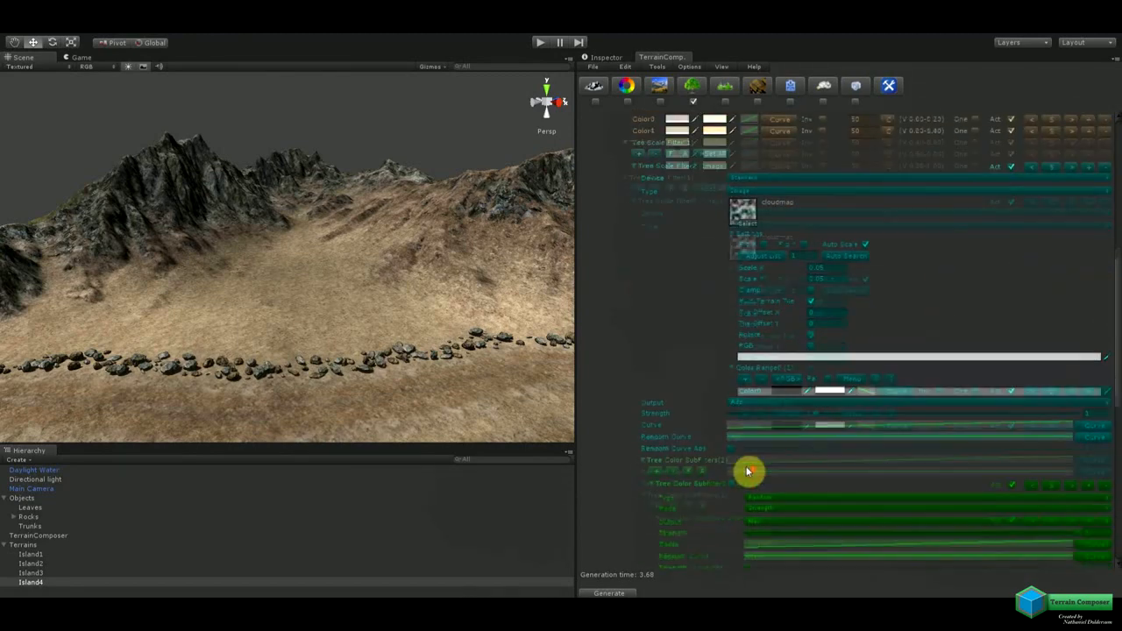
pyautogui.scroll(-2, 749, 471)
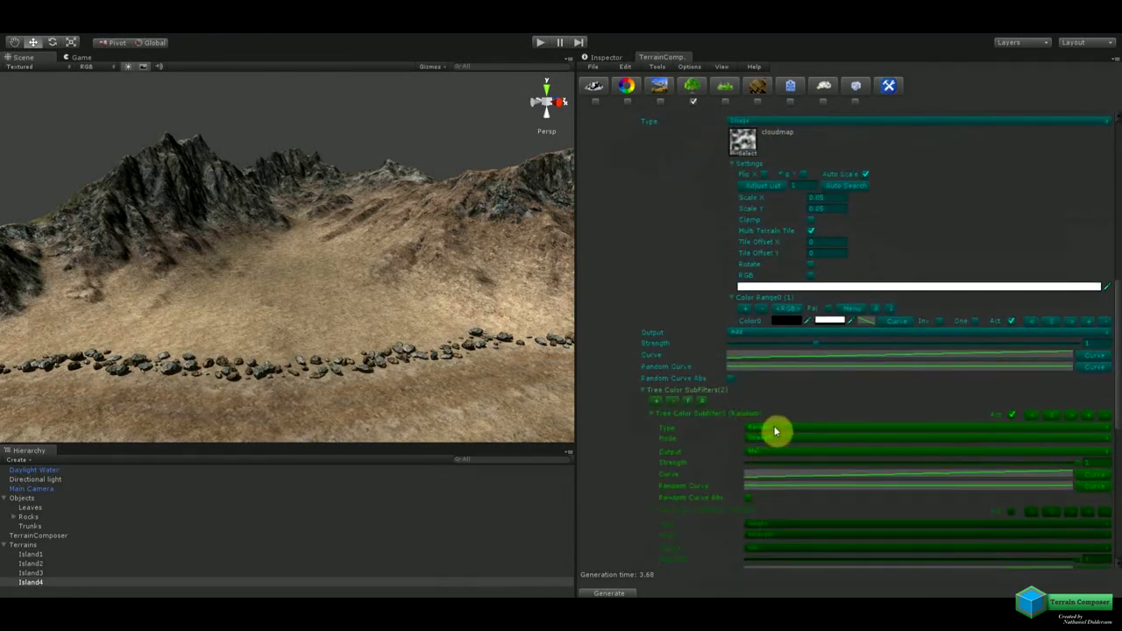
pyautogui.scroll(1, 761, 436)
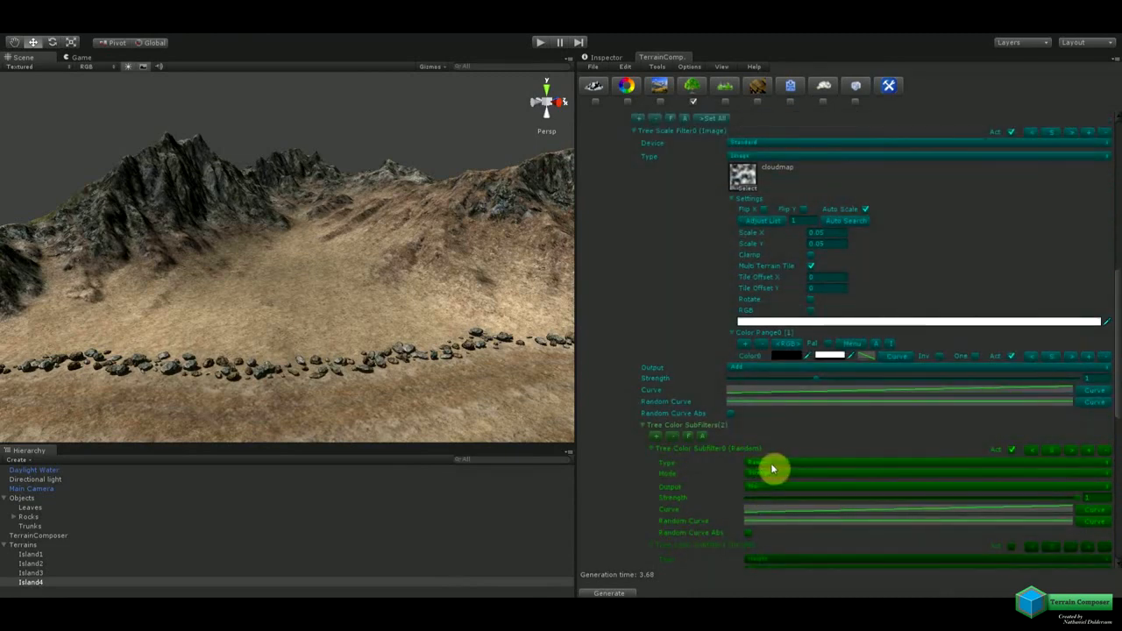
pyautogui.scroll(4, 770, 463)
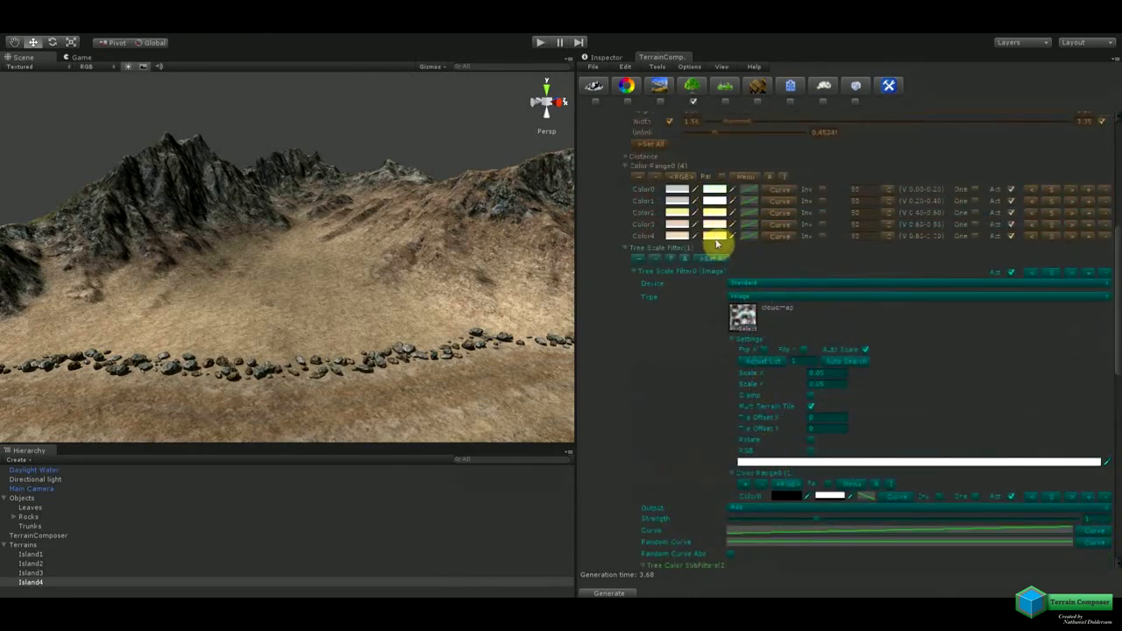
pyautogui.scroll(-5, 777, 471)
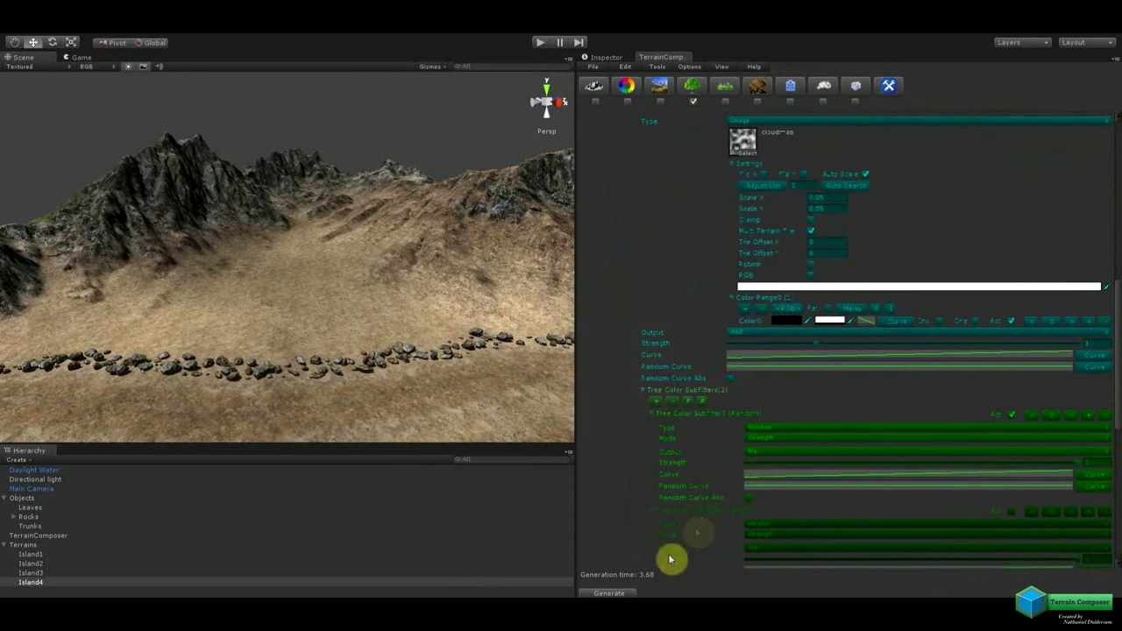
# Generate the desert bushes on Island4 and inspect them on the terrain.
pyautogui.click(627, 594)
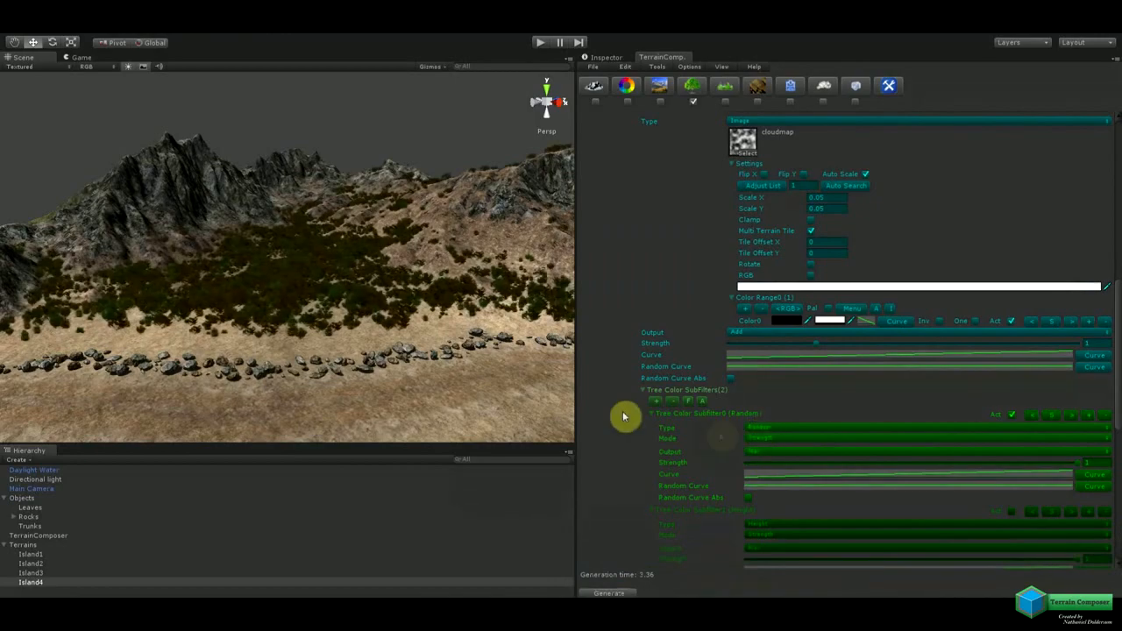
pyautogui.moveTo(440, 352); pyautogui.dragTo(440, 375, button='middle')
pyautogui.moveTo(453, 296); pyautogui.dragTo(453, 323, button='right')
pyautogui.moveTo(352, 310); pyautogui.dragTo(340, 332, button='right')
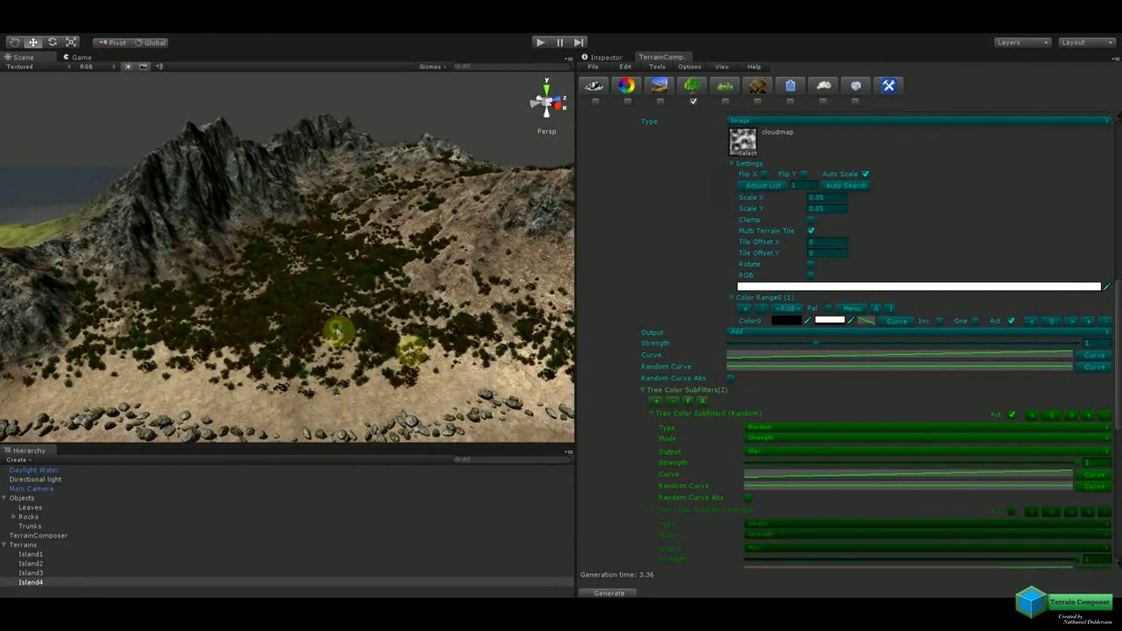
# Try Scale X and Scale Y of 0.2 for Bush1's cloudmap scale filter, regenerate the trees, and restore both to 0.05.
pyautogui.click(644, 399)
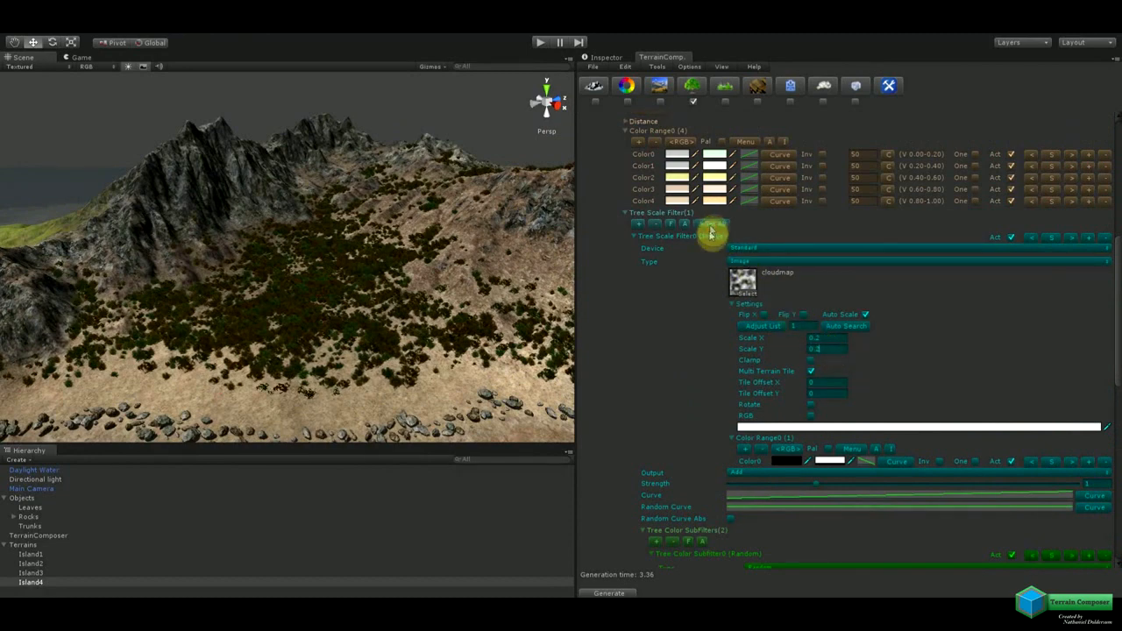
pyautogui.click(627, 593)
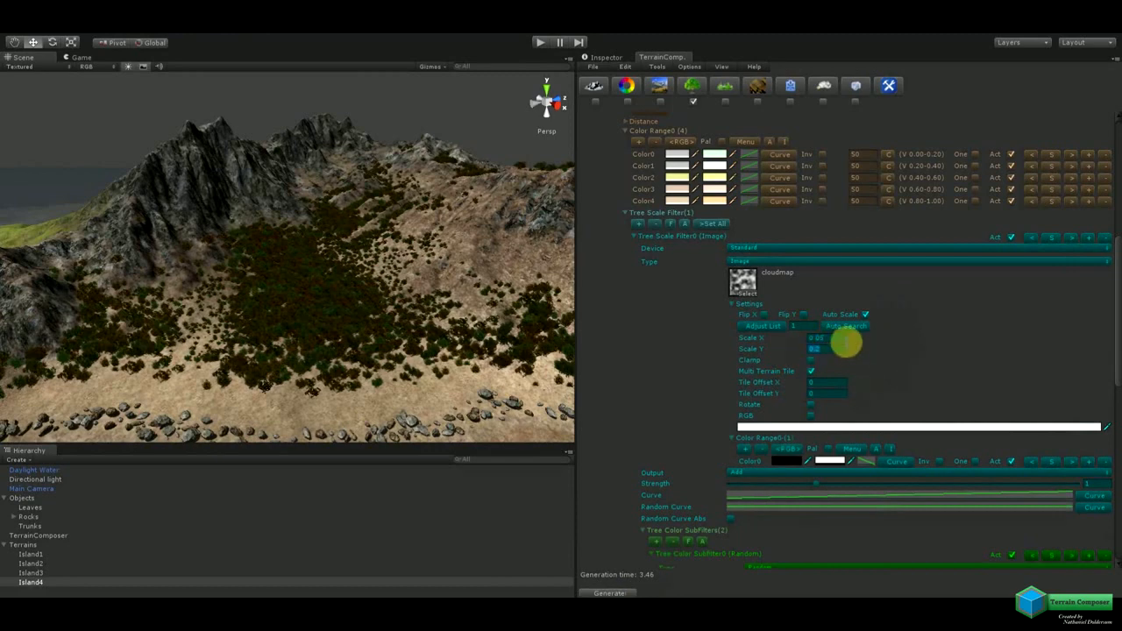
pyautogui.scroll(-7, 769, 325)
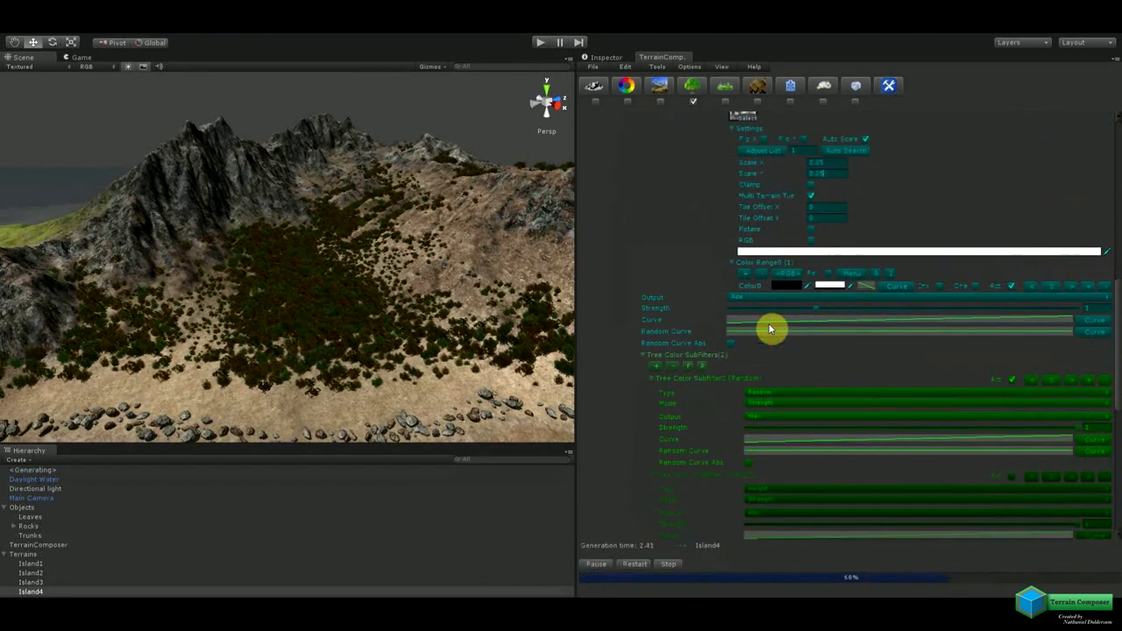
# Activate the height tree color subfilter instead of the random one, apply the scale filter to all trees, and regenerate.
pyautogui.click(1011, 406)
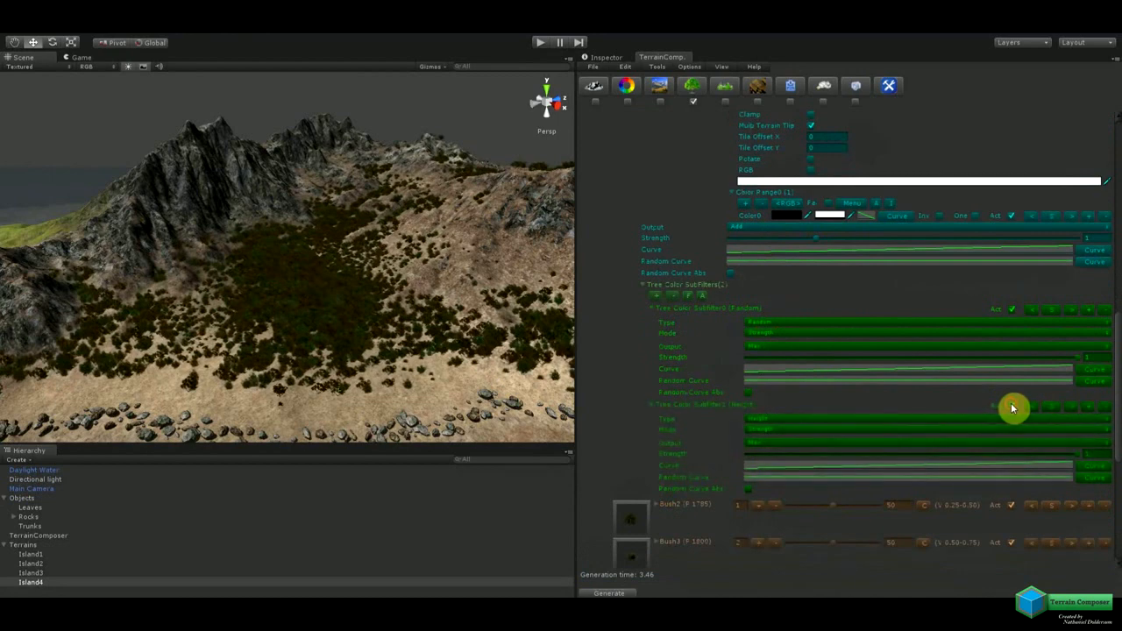
pyautogui.click(1010, 312)
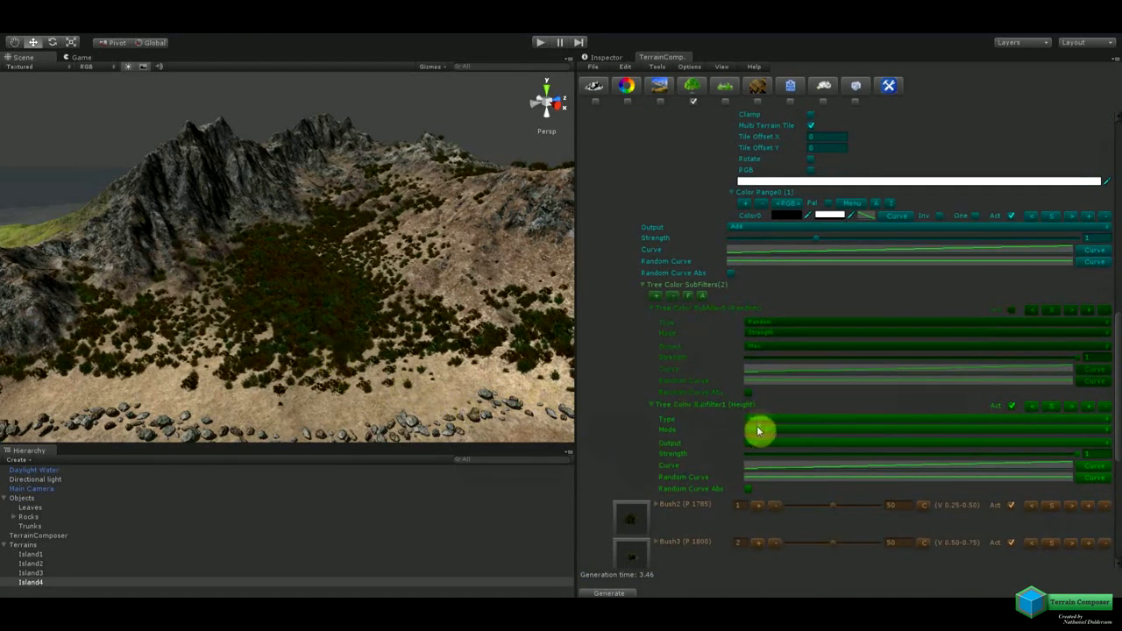
pyautogui.scroll(10, 766, 371)
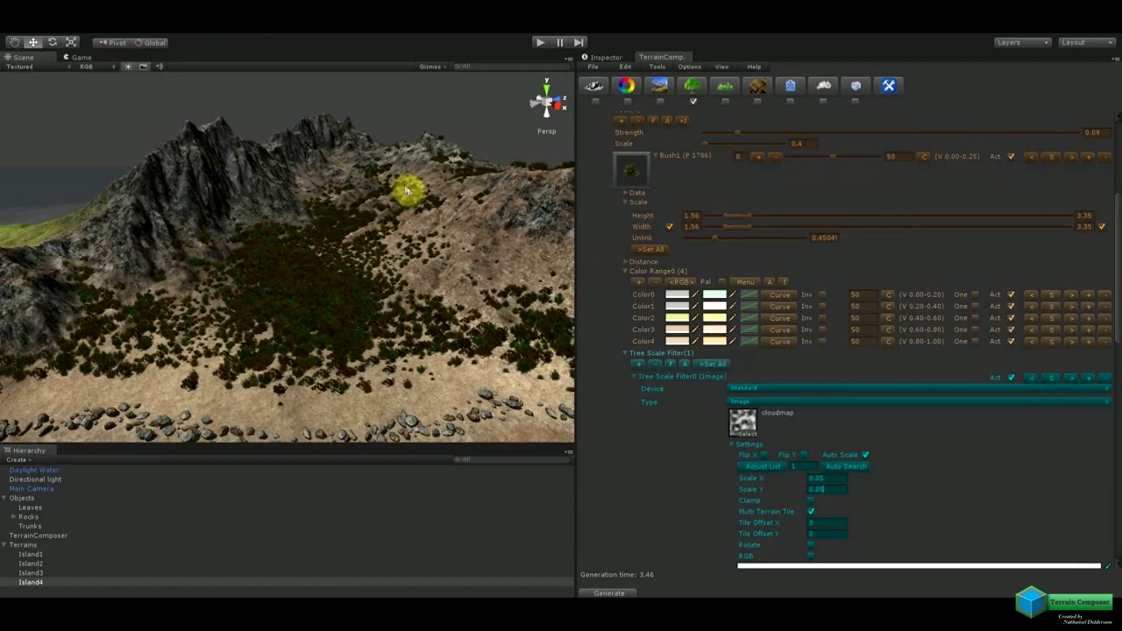
pyautogui.scroll(2, 658, 364)
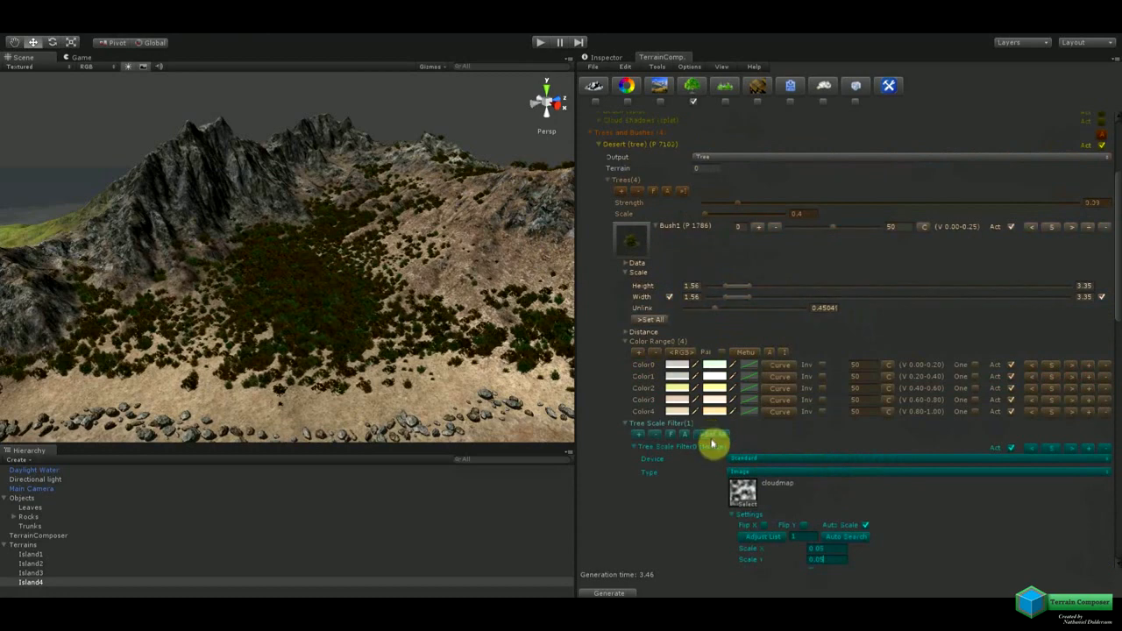
pyautogui.click(614, 593)
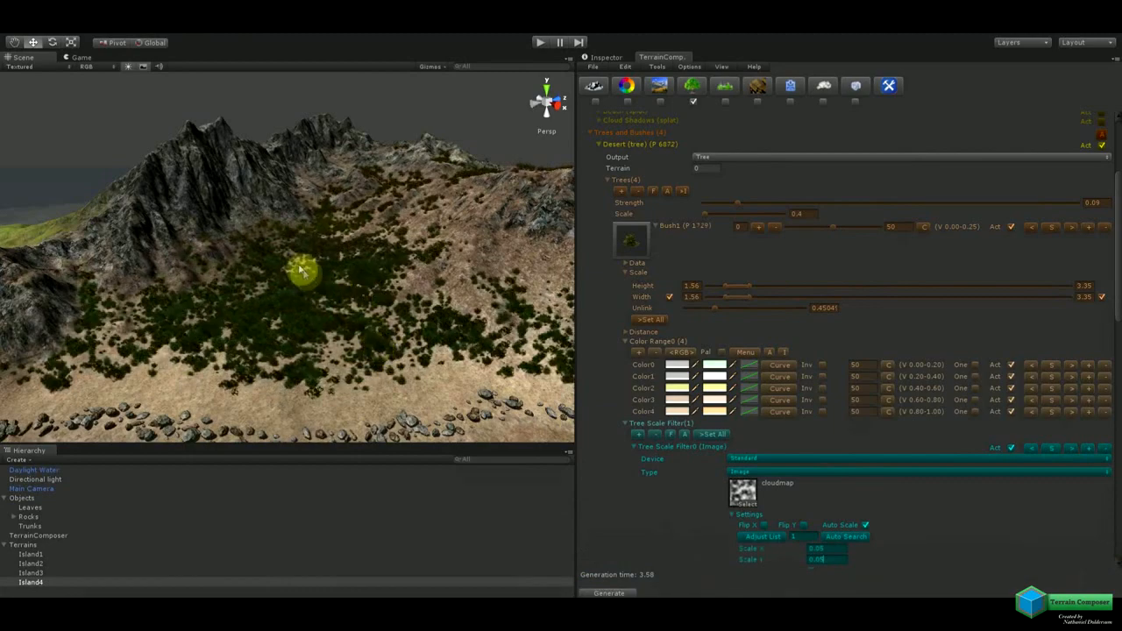
# Inspect the regenerated bushes on the terrain and collapse Bush1's color range, tree scale filter and settings.
pyautogui.keyDown('alt'); pyautogui.moveTo(345, 304); pyautogui.dragTo(373, 290); pyautogui.keyUp('alt')
pyautogui.keyDown('alt'); pyautogui.moveTo(303, 325); pyautogui.dragTo(349, 317); pyautogui.keyUp('alt')
pyautogui.click(624, 341)
pyautogui.keyDown('alt'); pyautogui.moveTo(266, 307); pyautogui.dragTo(346, 320); pyautogui.keyUp('alt')
pyautogui.click(625, 353)
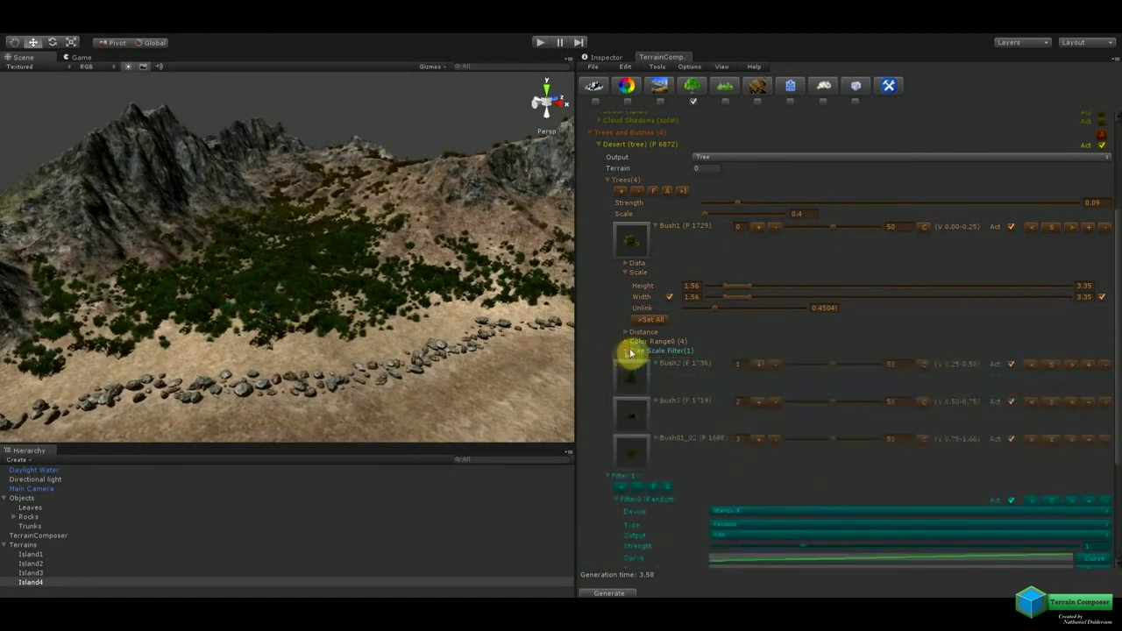
pyautogui.click(655, 228)
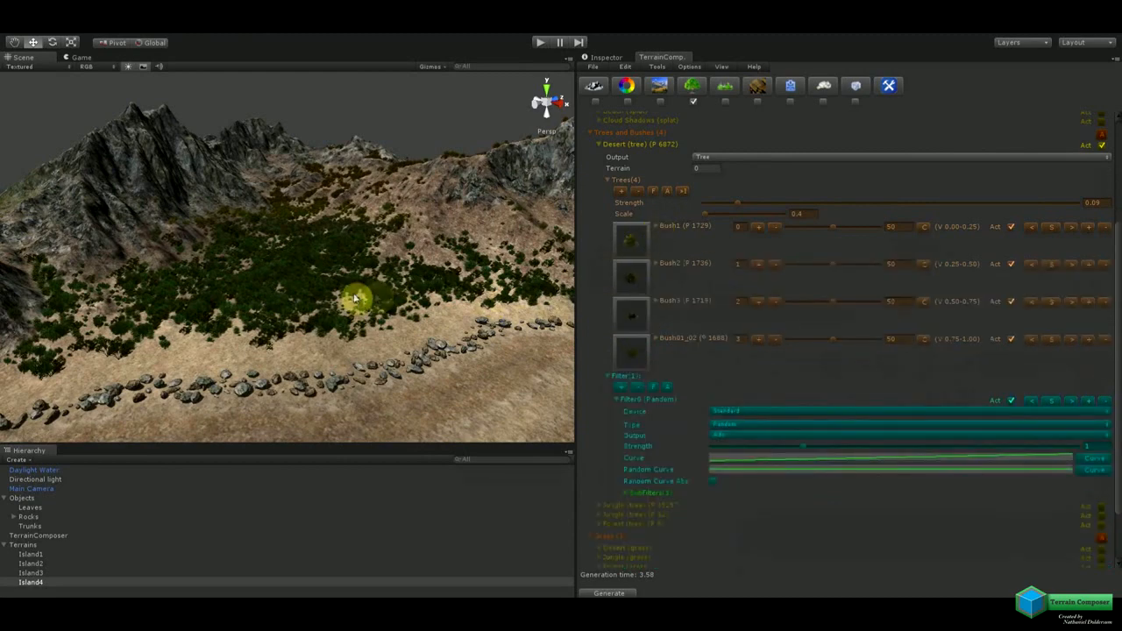
pyautogui.moveTo(353, 331); pyautogui.dragTo(356, 311, button='middle')
pyautogui.scroll(3, 356, 261)
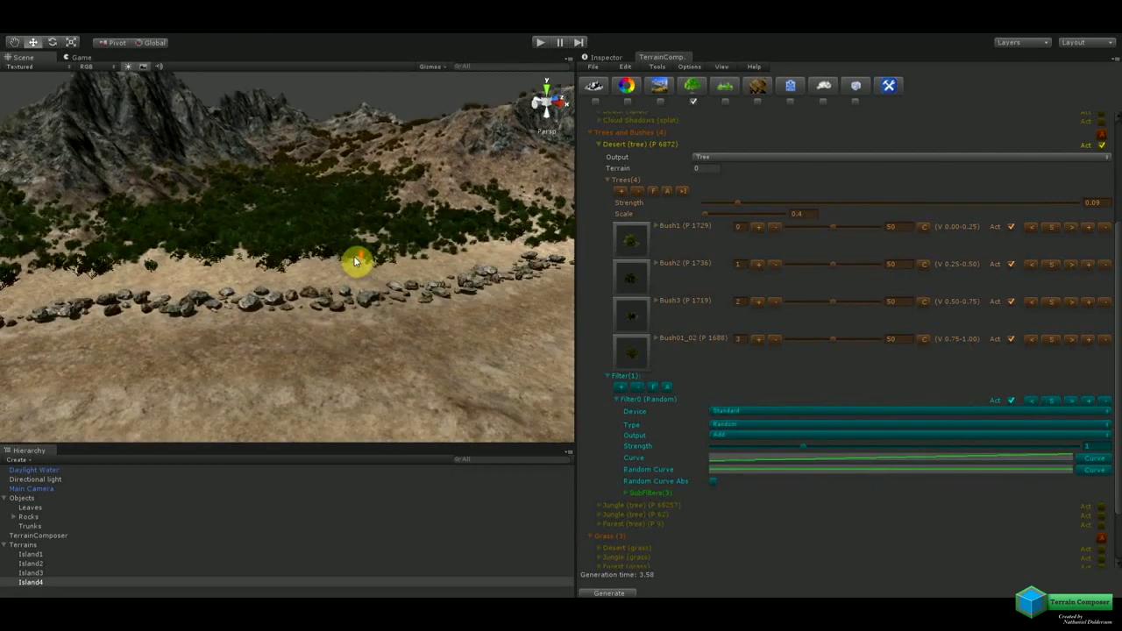
pyautogui.scroll(2, 356, 261)
pyautogui.moveTo(365, 299); pyautogui.dragTo(366, 286, button='right')
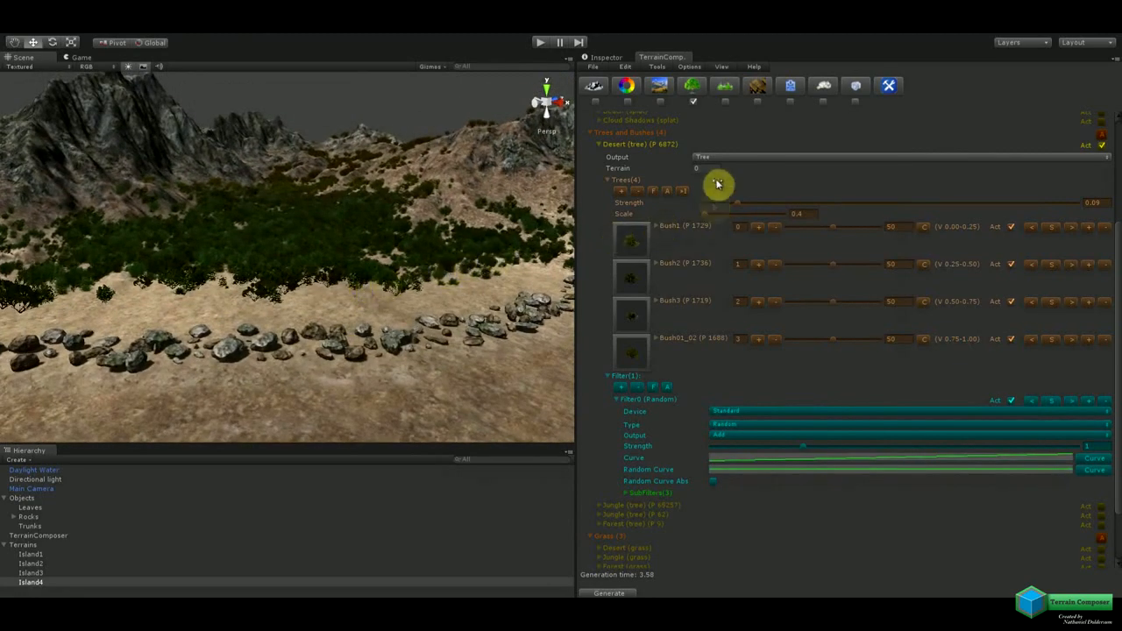
# Switch the generated output to grass, collapse the Desert (tree) layer, and activate and expand the Desert (grass) layer.
pyautogui.click(727, 93)
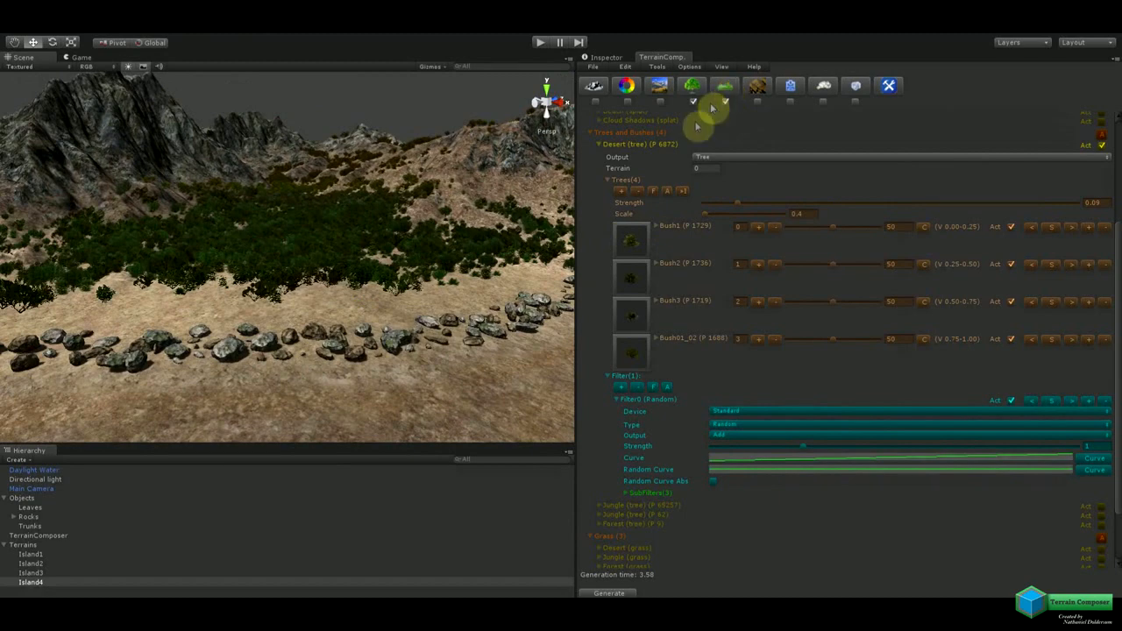
pyautogui.click(601, 143)
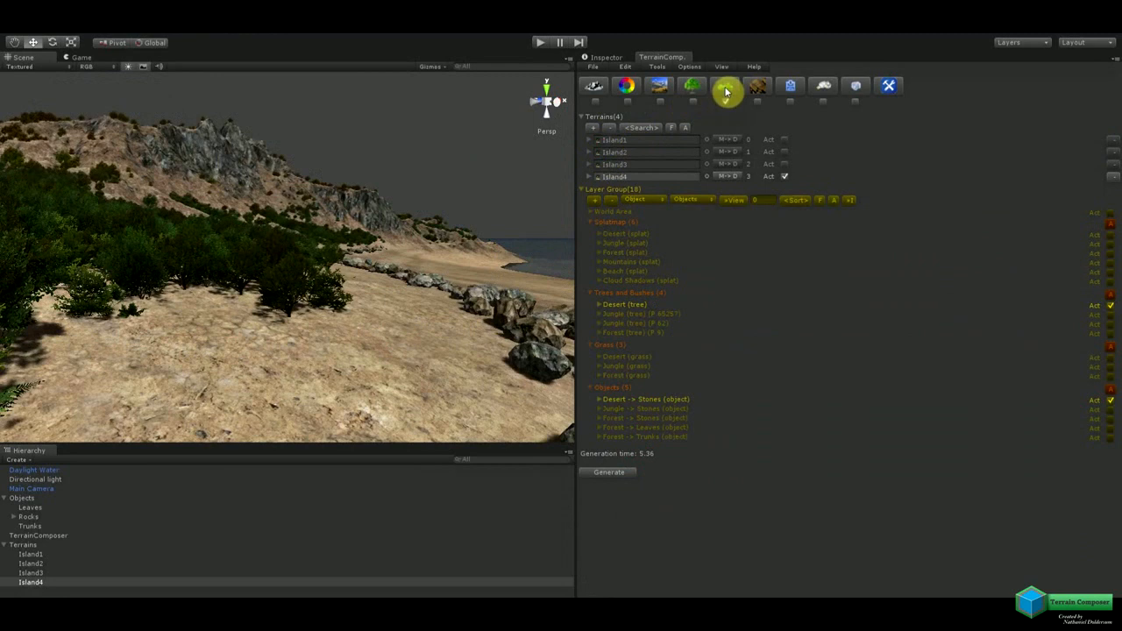
pyautogui.click(1111, 357)
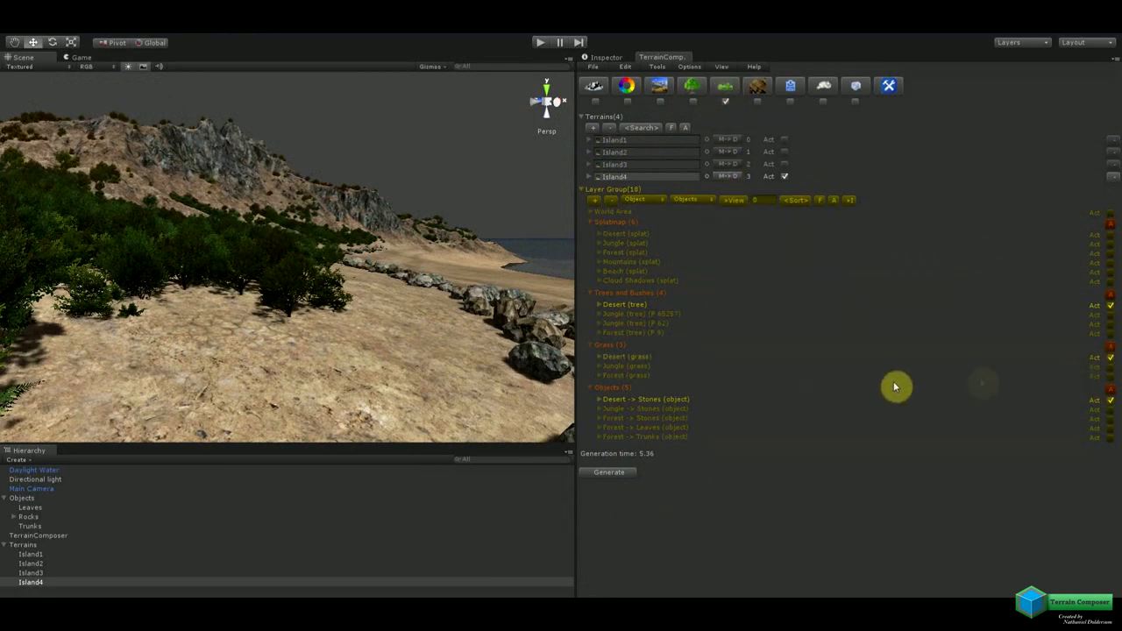
pyautogui.click(599, 356)
# Examine the Desert (grass) layer's grass types and its random filter with the height and steepness subfilters.
pyautogui.scroll(-3, 619, 380)
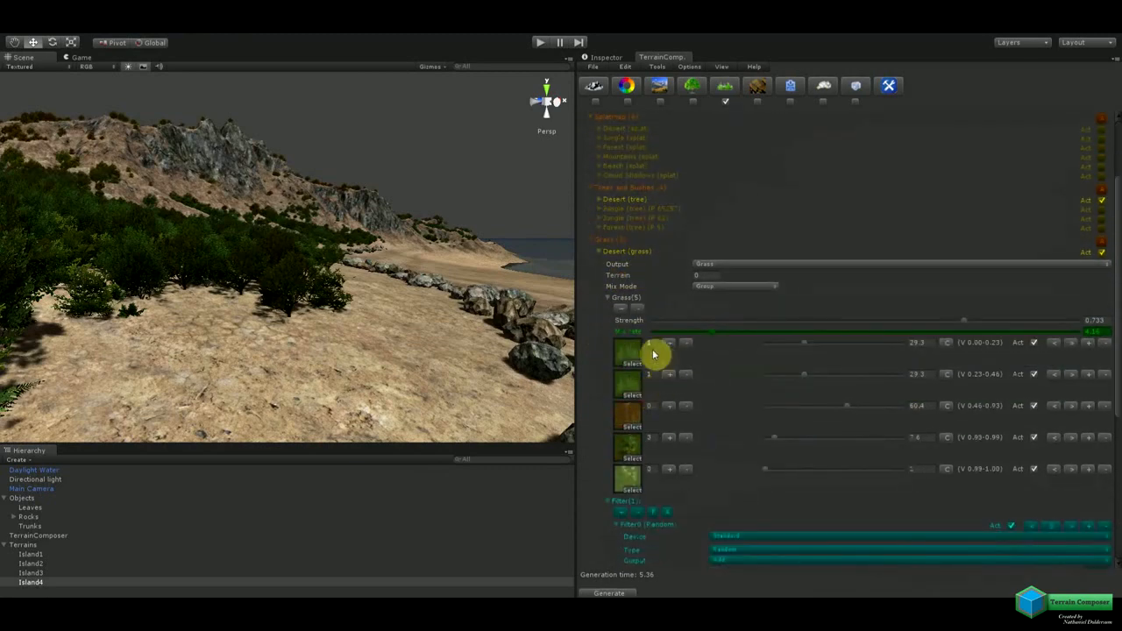
pyautogui.scroll(-3, 676, 465)
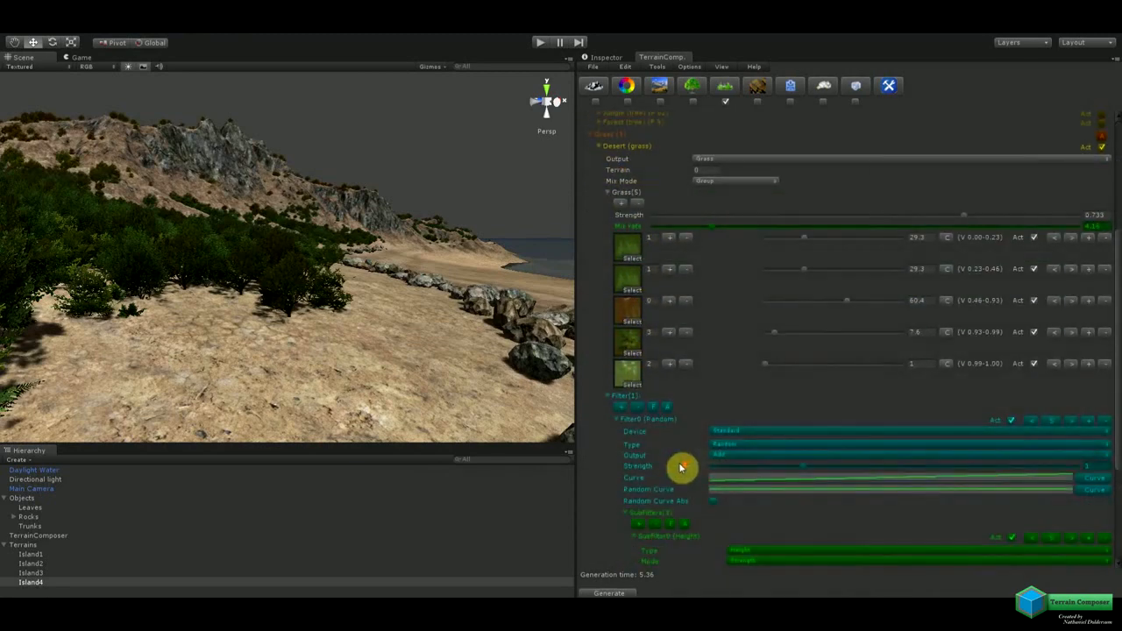
pyautogui.scroll(-3, 749, 477)
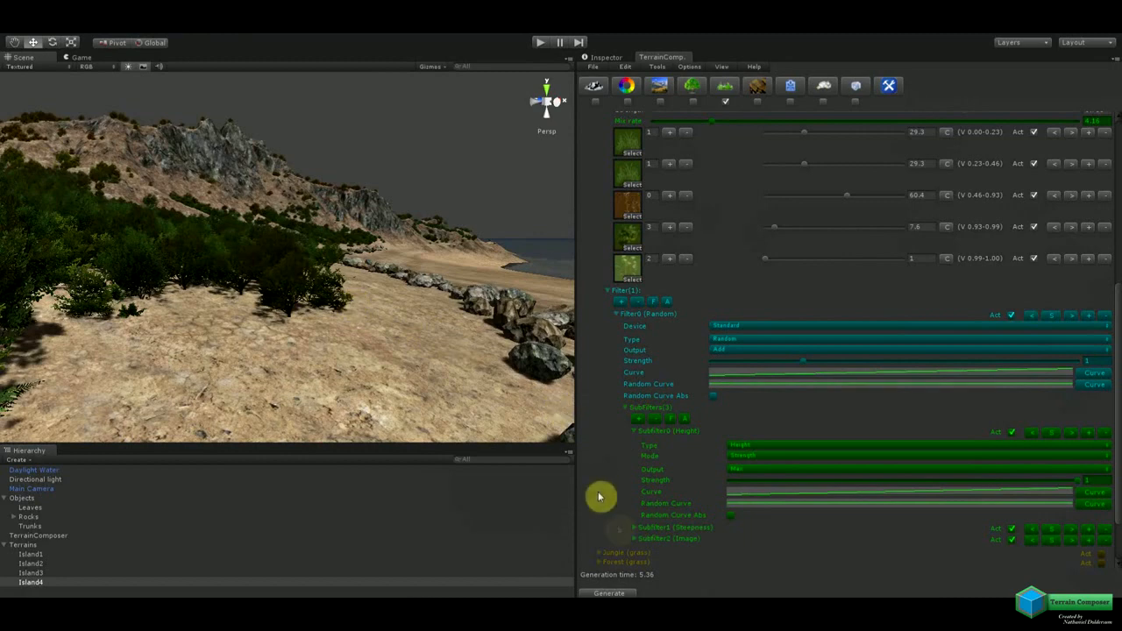
pyautogui.click(637, 528)
pyautogui.scroll(-3, 631, 508)
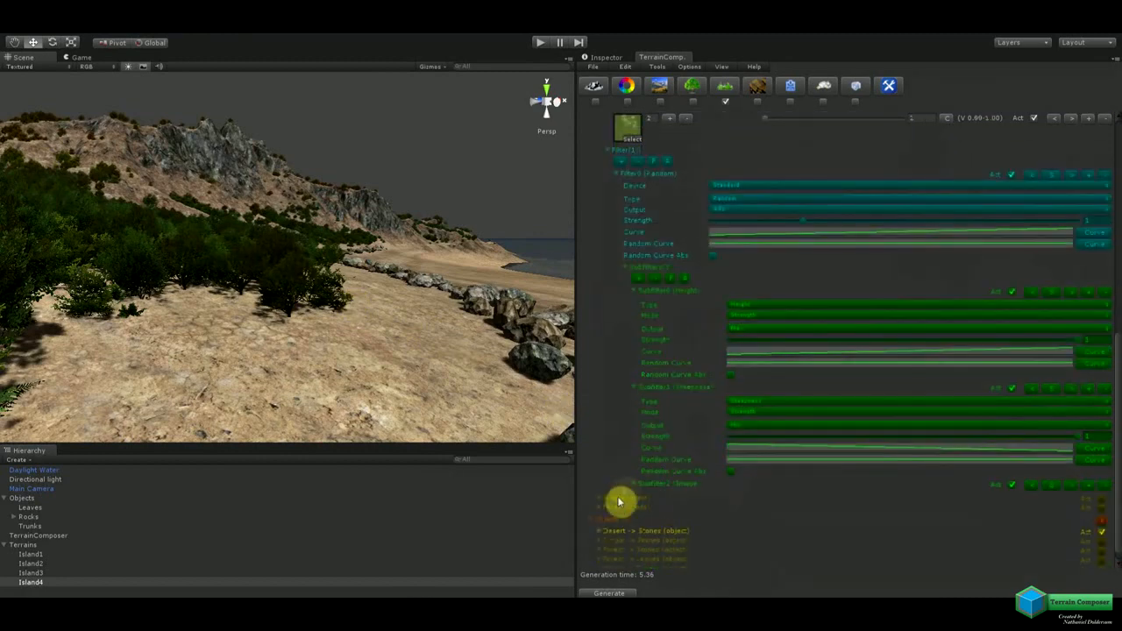
# Check the Image subfilter of the Desert (grass) layer's random filter, collapse the subfilters and generate the grass on Island4.
pyautogui.click(639, 487)
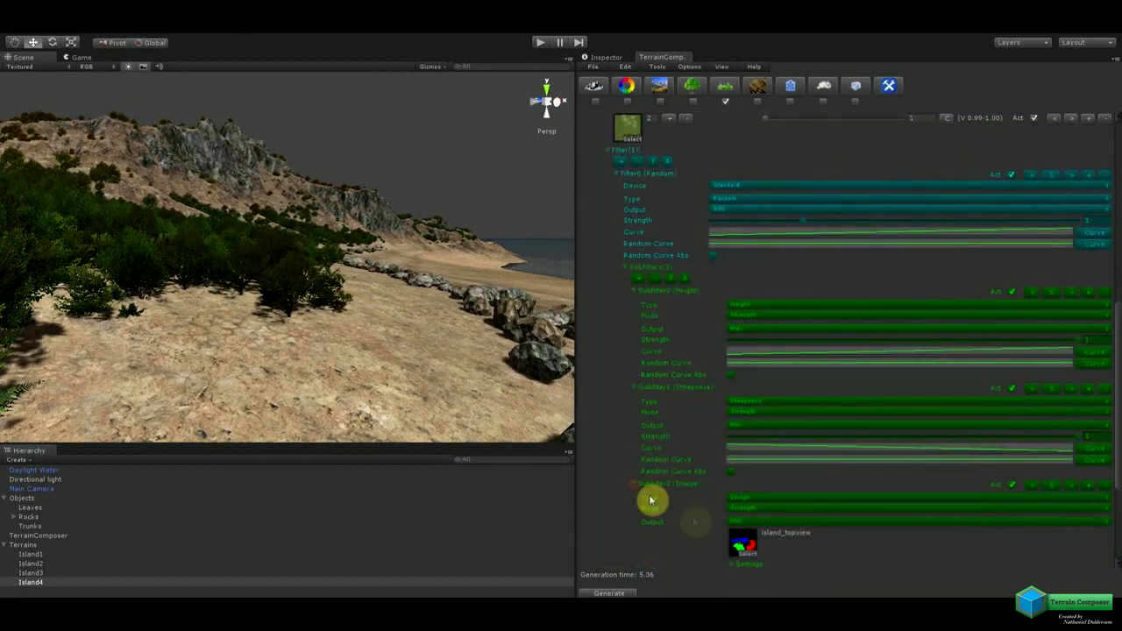
pyautogui.scroll(2, 675, 501)
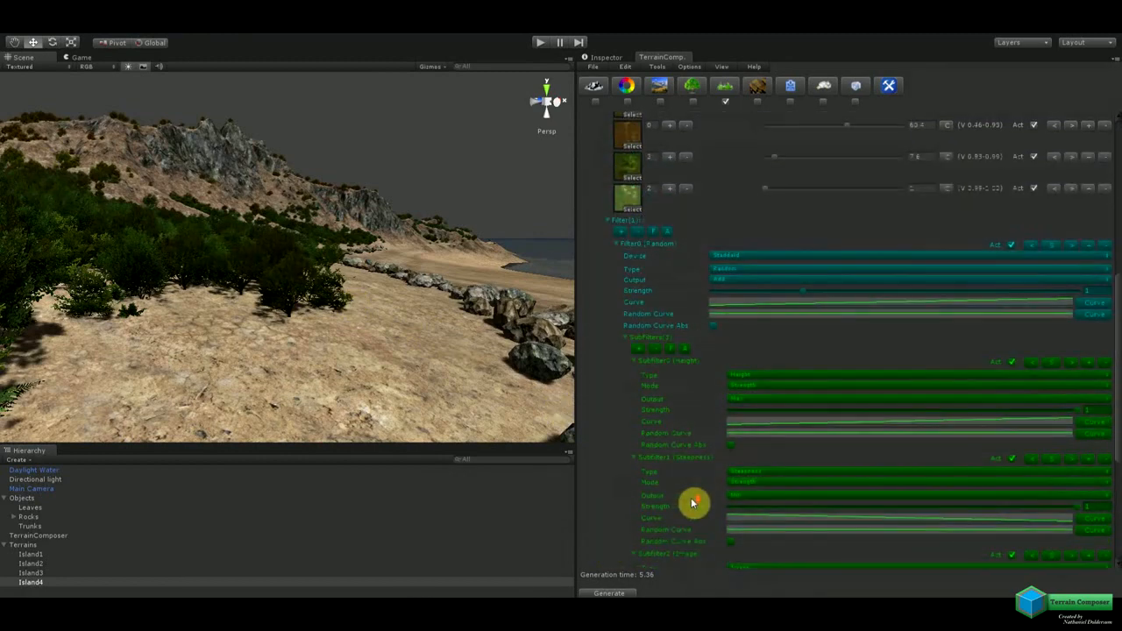
pyautogui.click(626, 337)
pyautogui.scroll(3, 626, 338)
pyautogui.scroll(2, 712, 397)
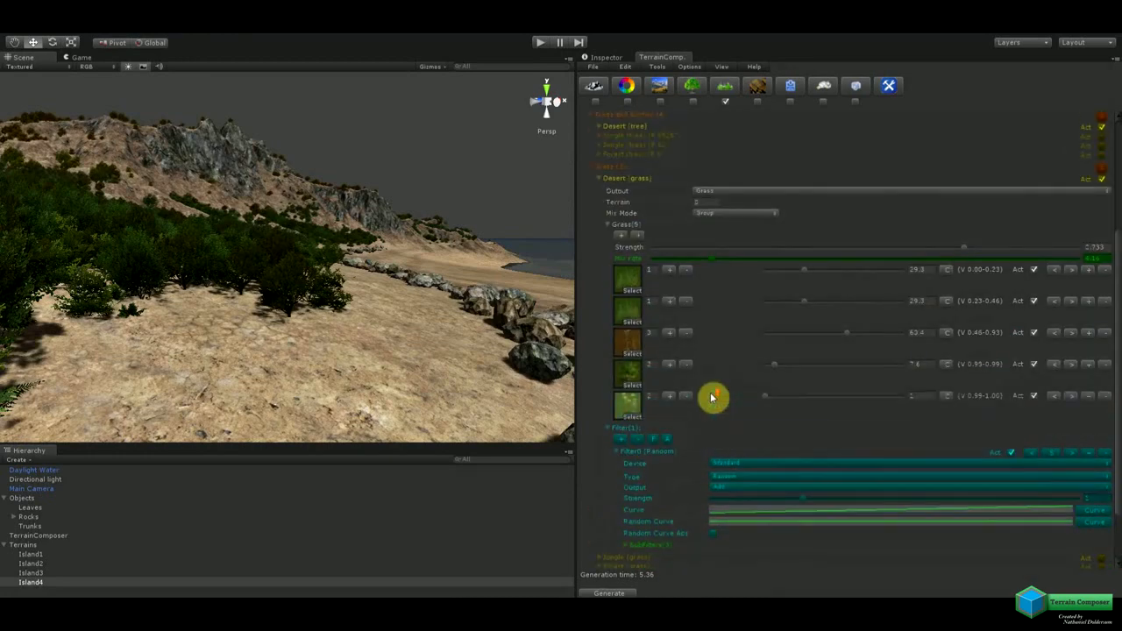
pyautogui.click(626, 594)
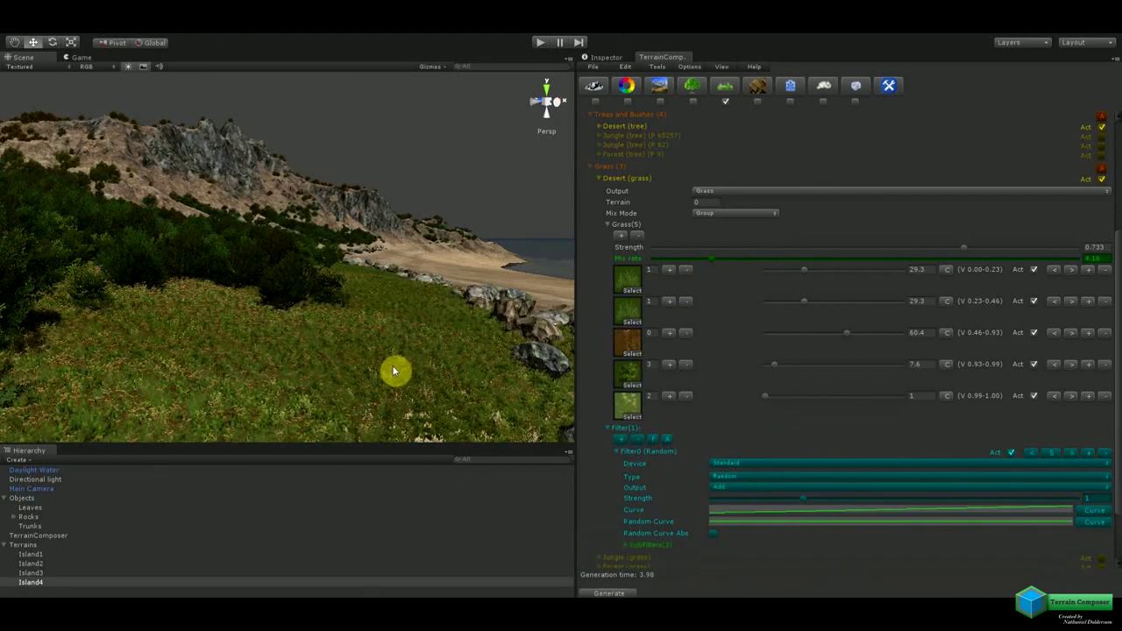
pyautogui.moveTo(462, 337); pyautogui.dragTo(289, 336, button='right')
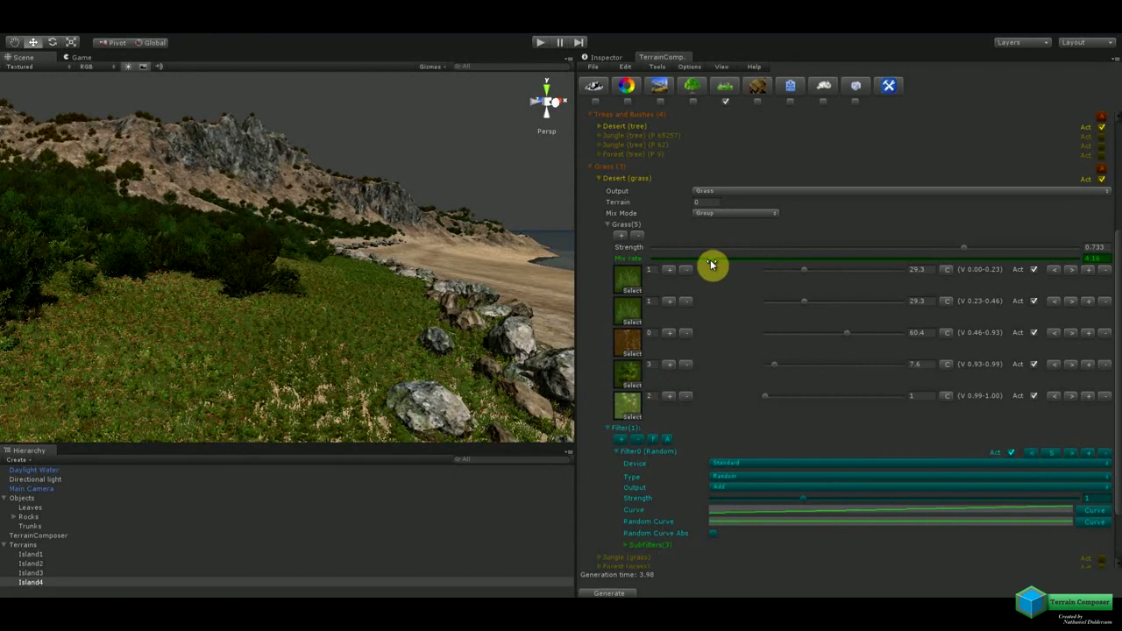
# Lower the Desert (grass) layer's group mix rate to about 0.69 and regenerate the grass.
pyautogui.click(662, 259)
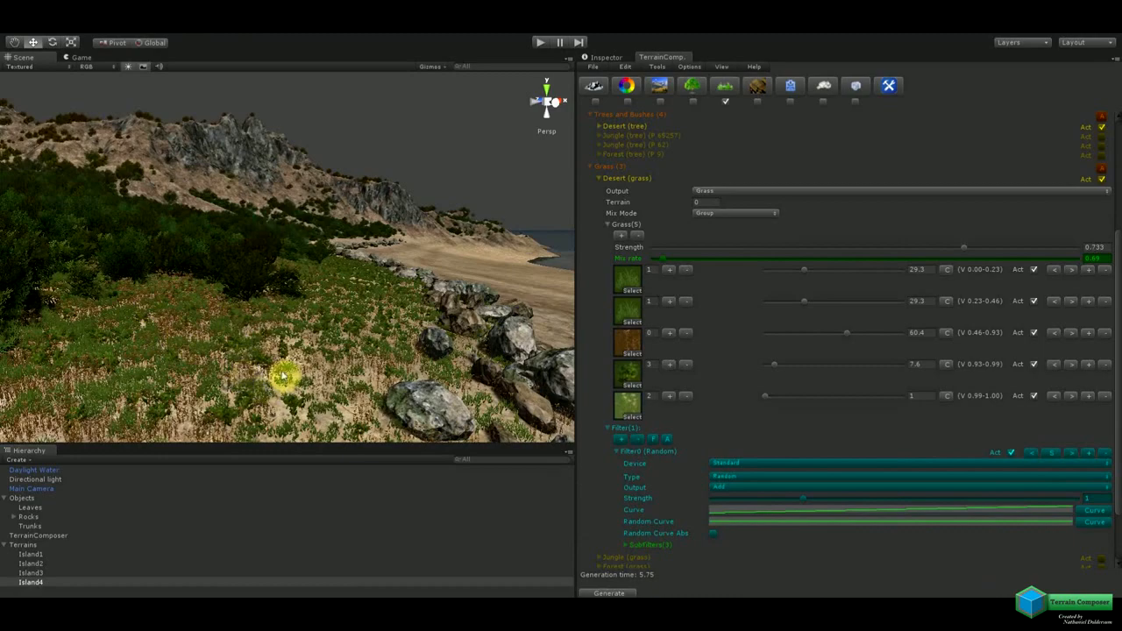
pyautogui.moveTo(409, 335); pyautogui.dragTo(289, 358, button='right')
# Switch the Desert (grass) layer to Single mix mode and regenerate the grass with the third and fourth mix rates at 5.
pyautogui.click(698, 214)
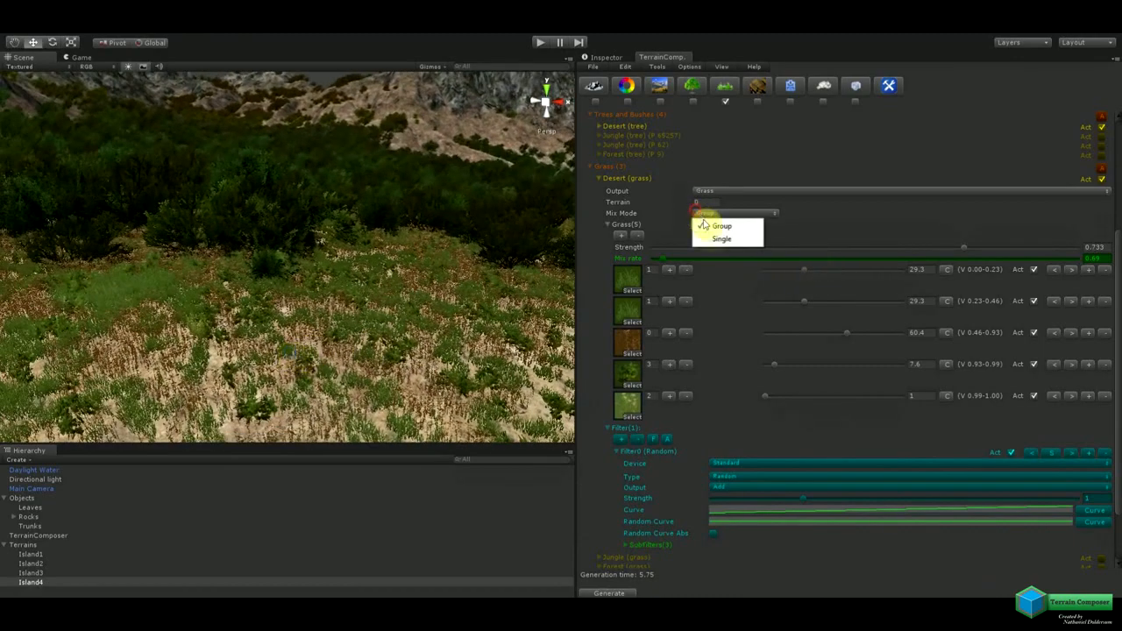
pyautogui.click(720, 239)
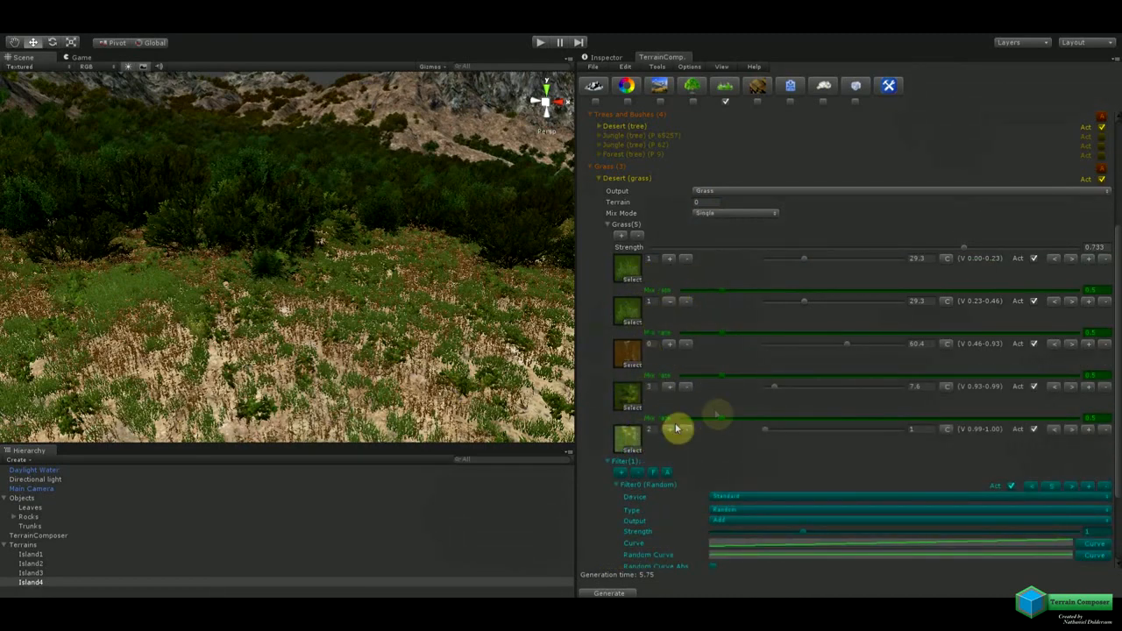
pyautogui.moveTo(428, 381); pyautogui.dragTo(445, 379, button='right')
pyautogui.moveTo(721, 419); pyautogui.dragTo(1110, 425)
pyautogui.moveTo(721, 377); pyautogui.dragTo(856, 400)
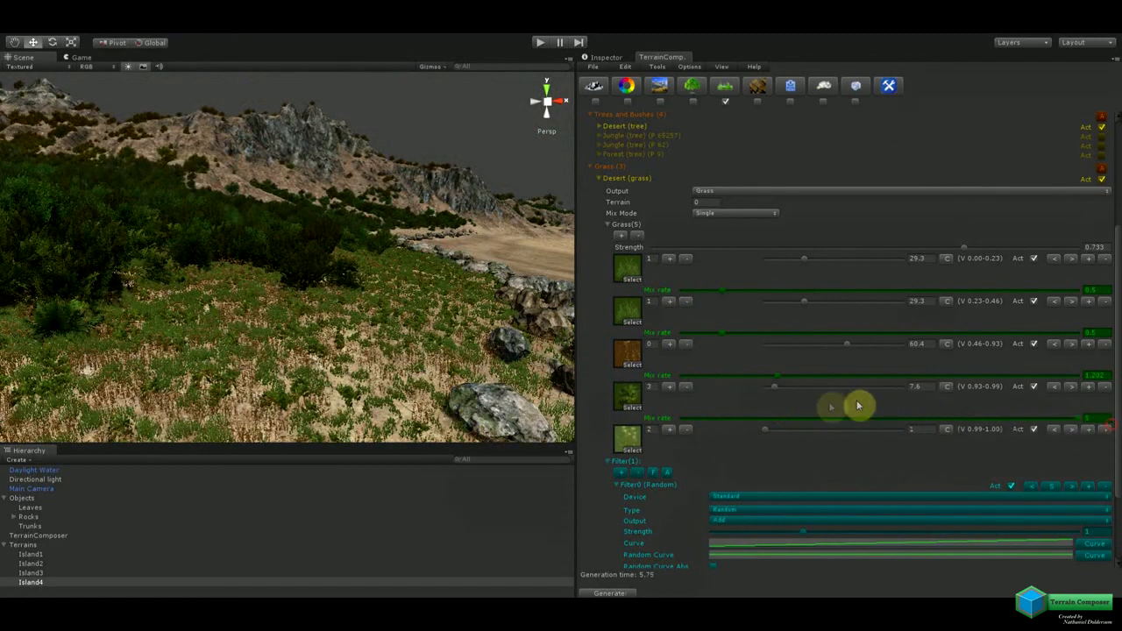
pyautogui.moveTo(778, 377); pyautogui.dragTo(1114, 385)
pyautogui.click(627, 593)
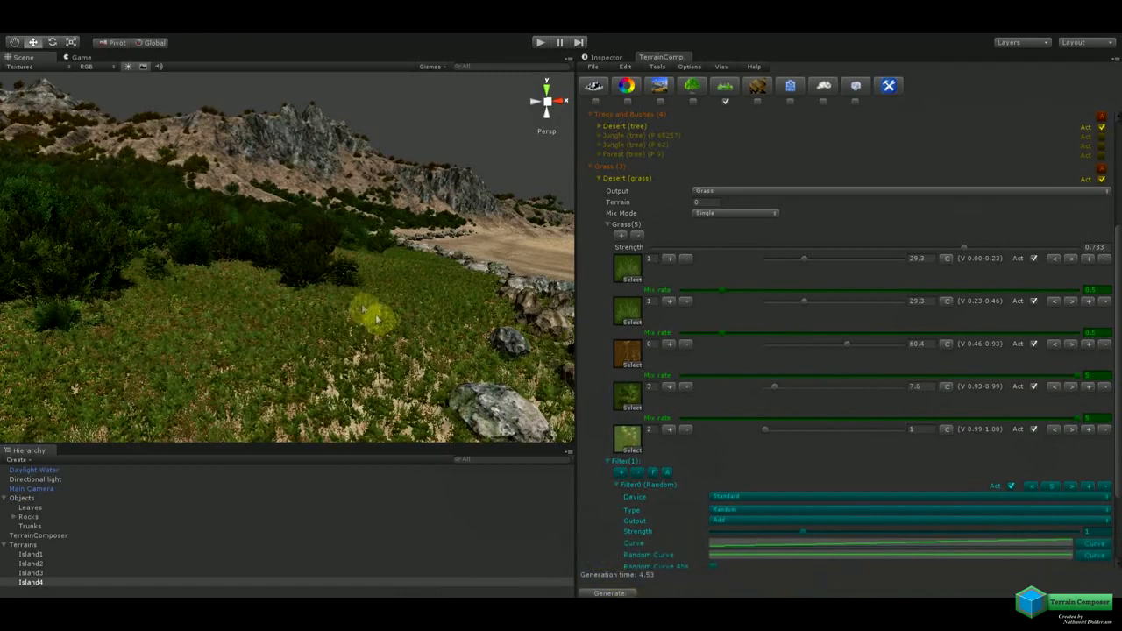
pyautogui.moveTo(352, 322); pyautogui.dragTo(275, 321, button='right')
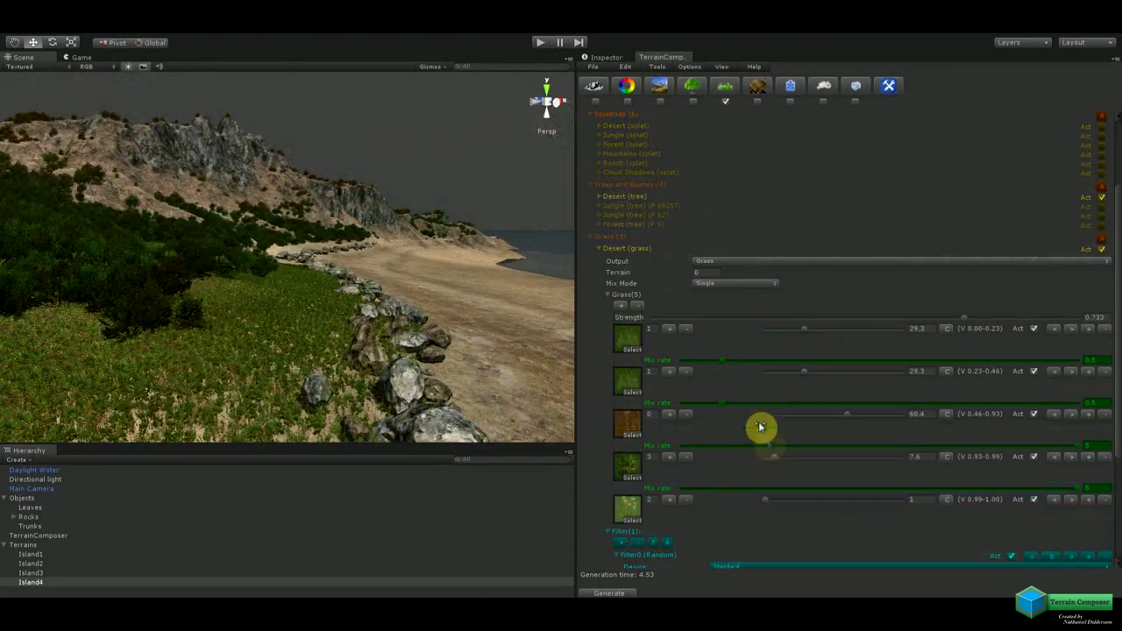
# Activate the Desert (splat) layer and change its mix mode to Single.
pyautogui.scroll(3, 658, 234)
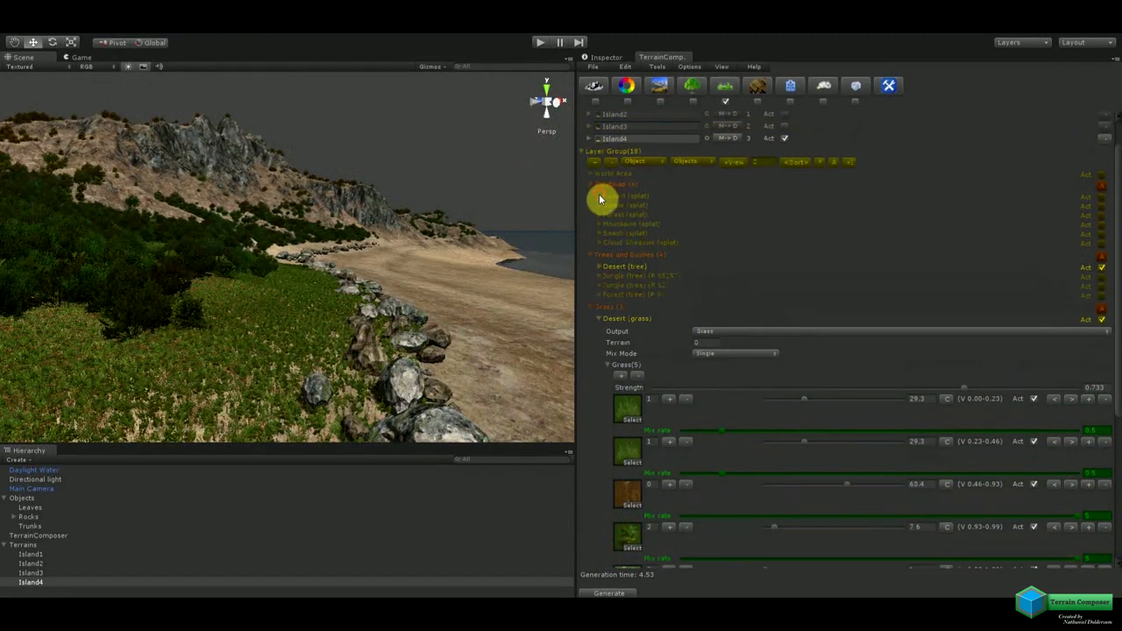
pyautogui.click(600, 197)
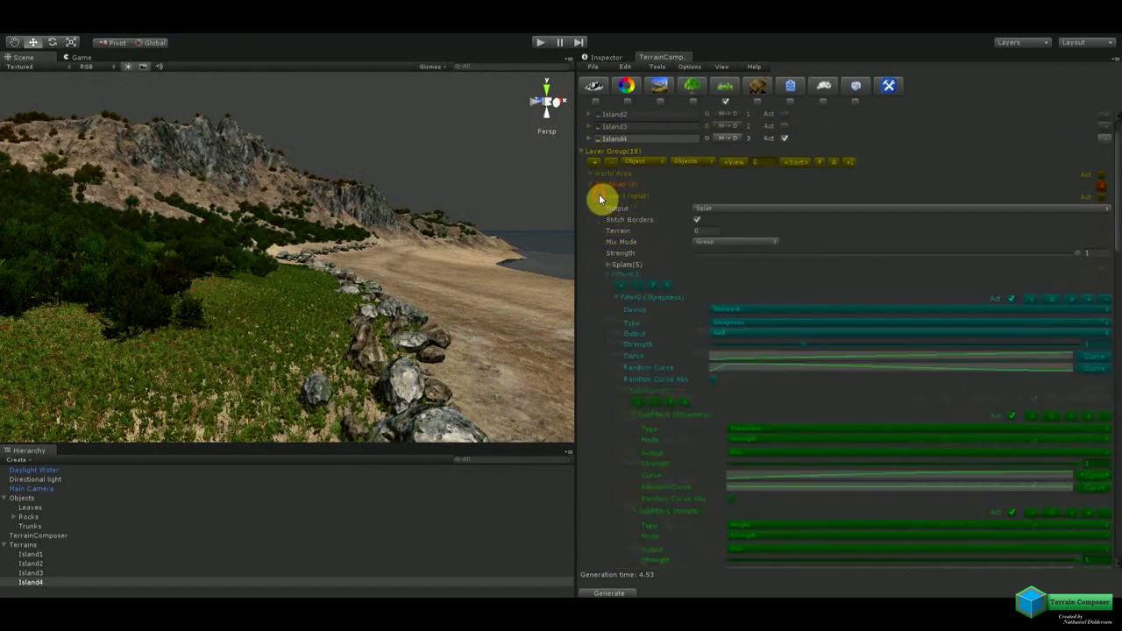
pyautogui.click(1103, 197)
pyautogui.click(608, 275)
pyautogui.click(609, 265)
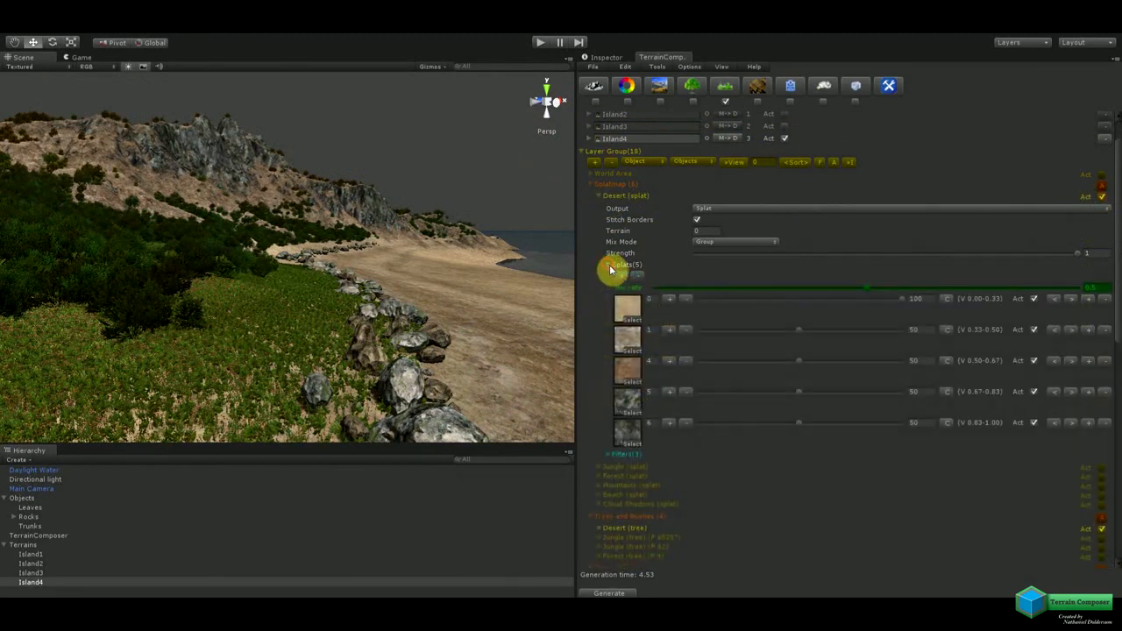
pyautogui.click(744, 242)
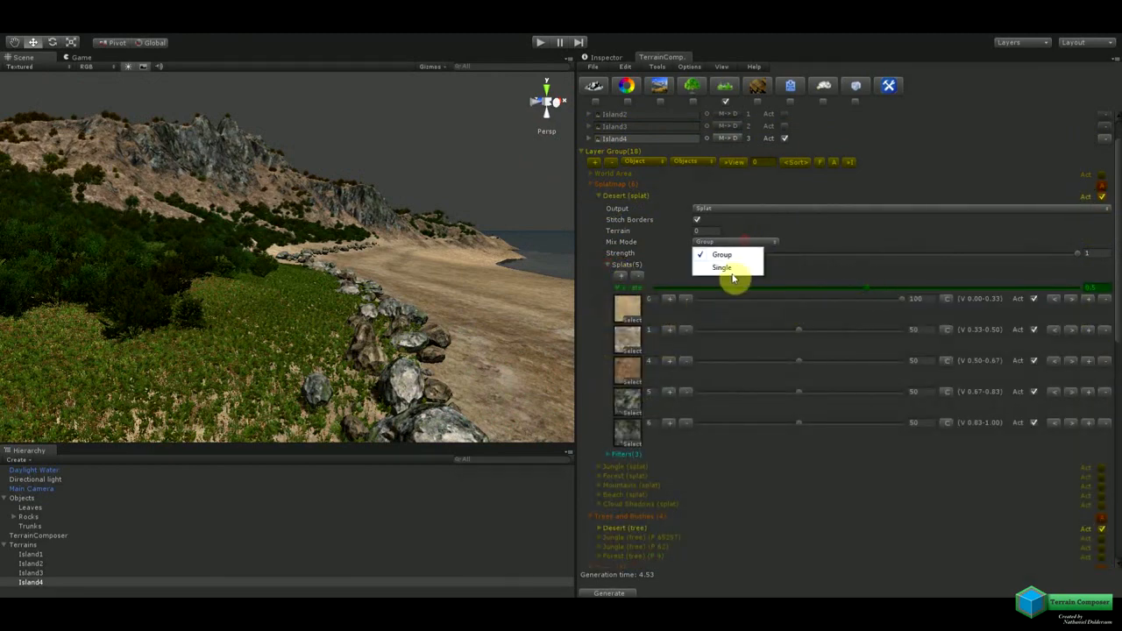
pyautogui.click(727, 267)
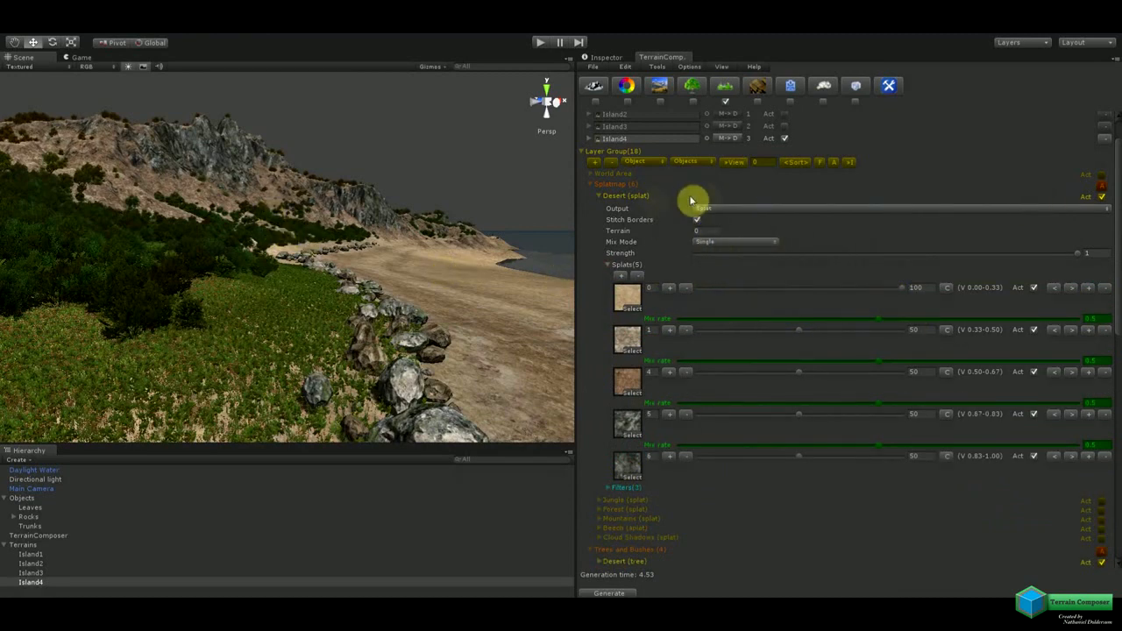
pyautogui.click(602, 197)
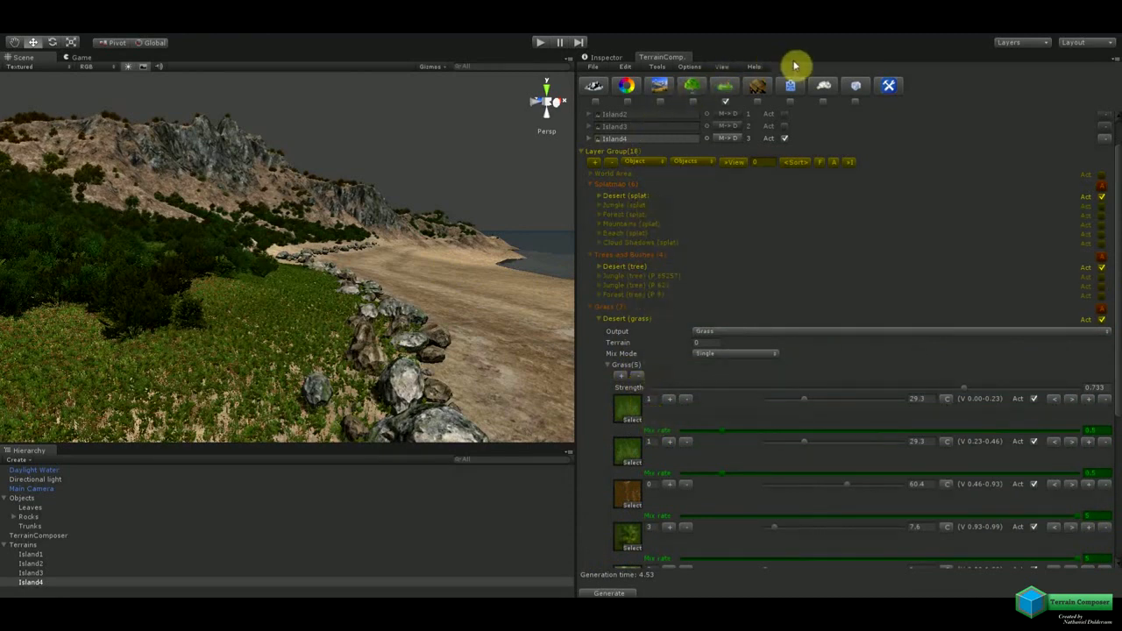
# Lower the Desert (grass) layer's overall strength to 0.181 and regenerate the grass.
pyautogui.scroll(-3, 736, 320)
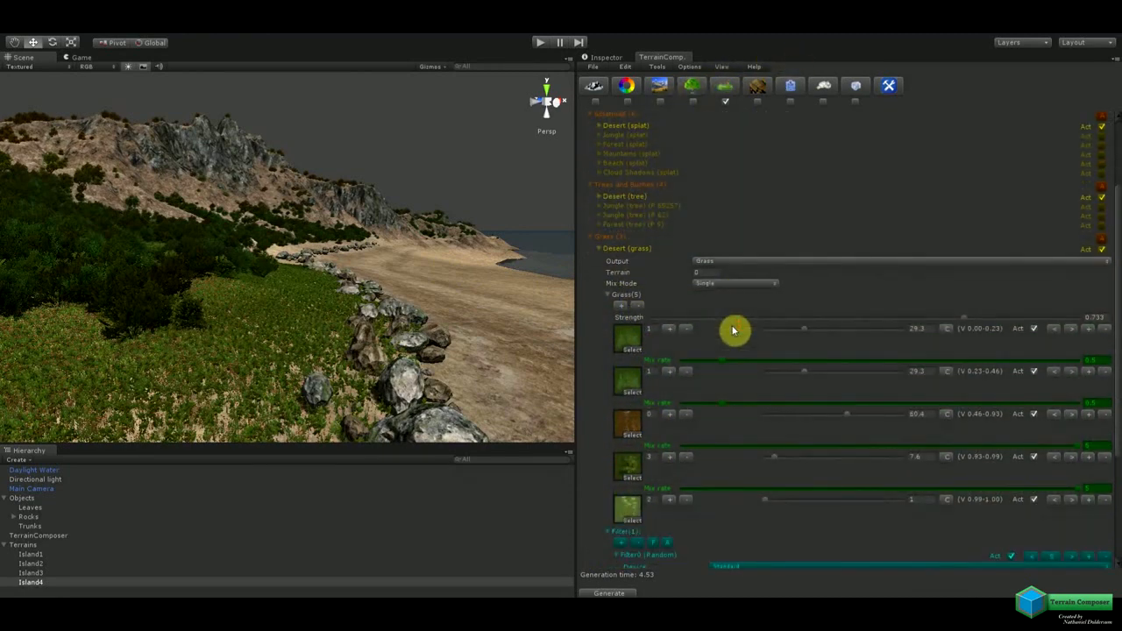
pyautogui.scroll(-3, 734, 331)
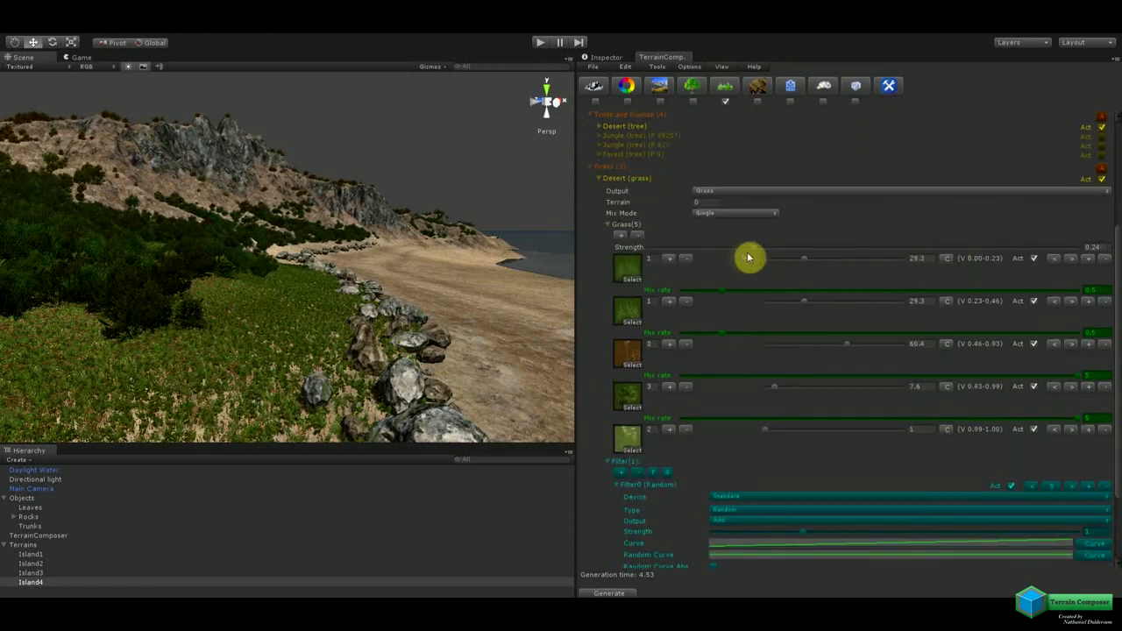
pyautogui.click(616, 593)
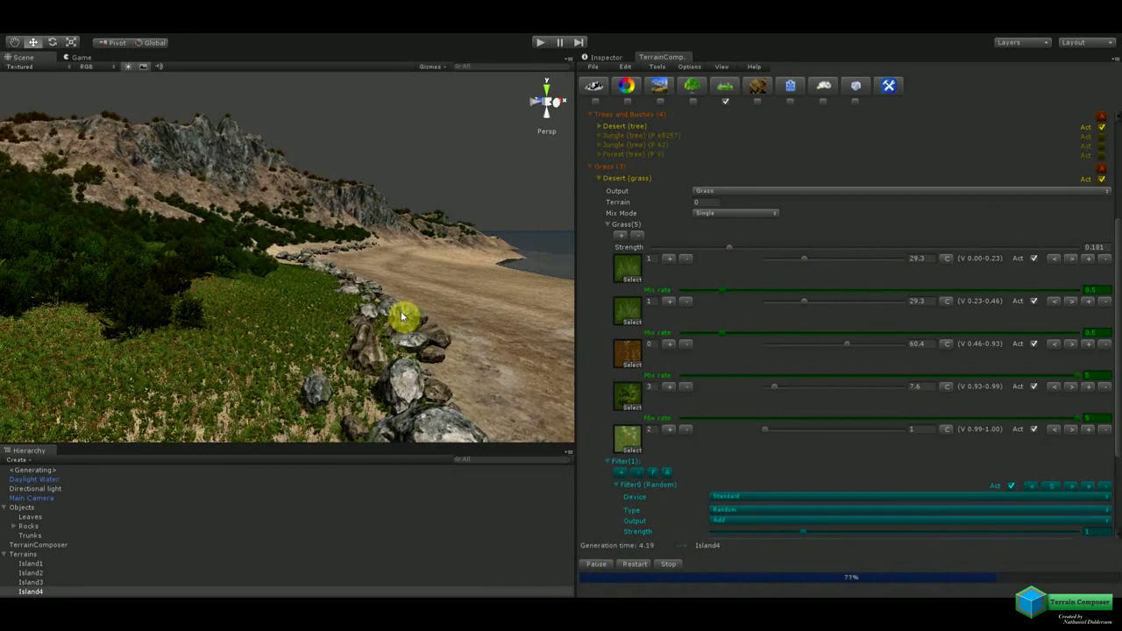
pyautogui.moveTo(371, 325); pyautogui.dragTo(223, 349, button='right')
# Raise the Desert (grass) layer's overall strength to 0.642 and regenerate the grass.
pyautogui.moveTo(730, 249); pyautogui.dragTo(919, 253)
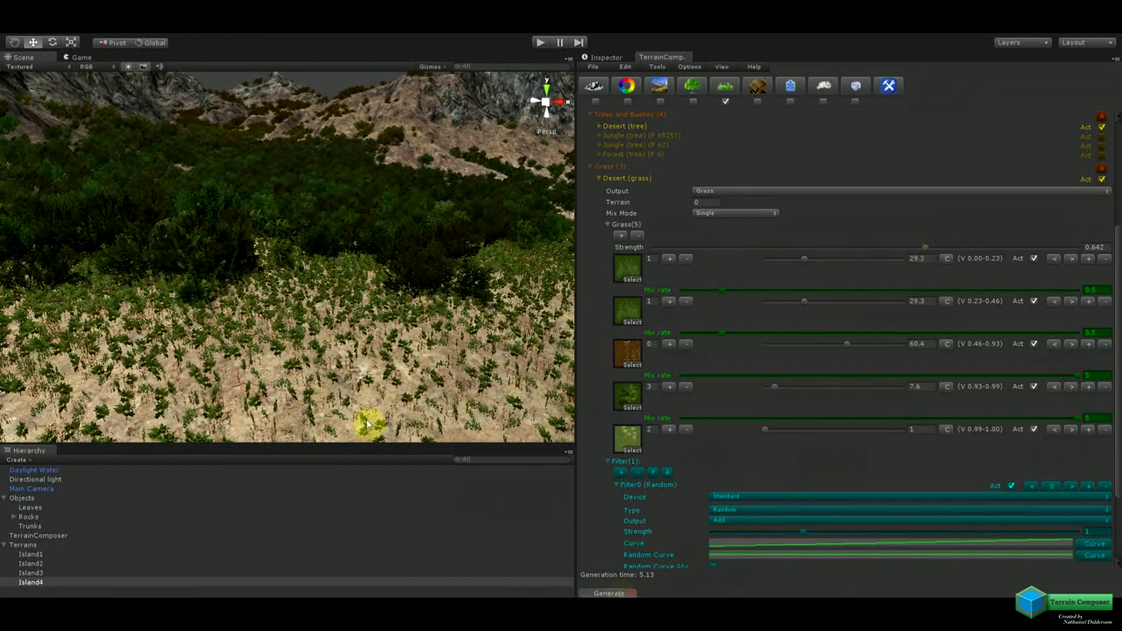
pyautogui.moveTo(251, 283); pyautogui.dragTo(435, 272, button='right')
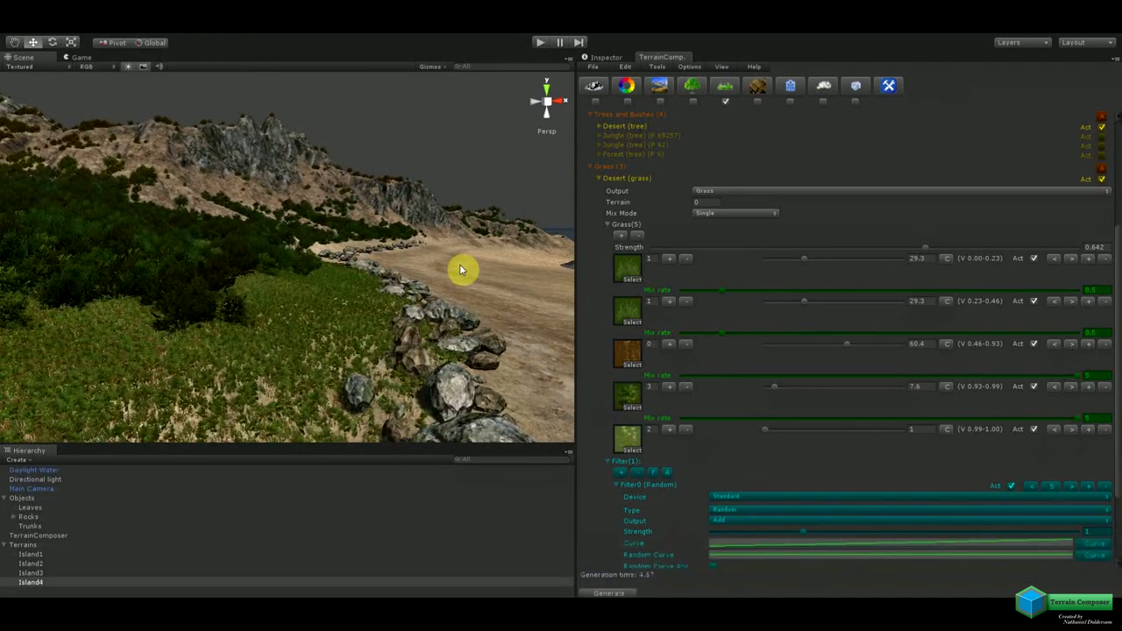
# Maximize the scene view and examine the island's grass, bushes and rocks along the shore and the mountains.
pyautogui.moveTo(465, 268); pyautogui.dragTo(432, 272, button='middle')
pyautogui.moveTo(422, 277); pyautogui.dragTo(284, 285, button='right')
pyautogui.hotkey('shift', 'space')
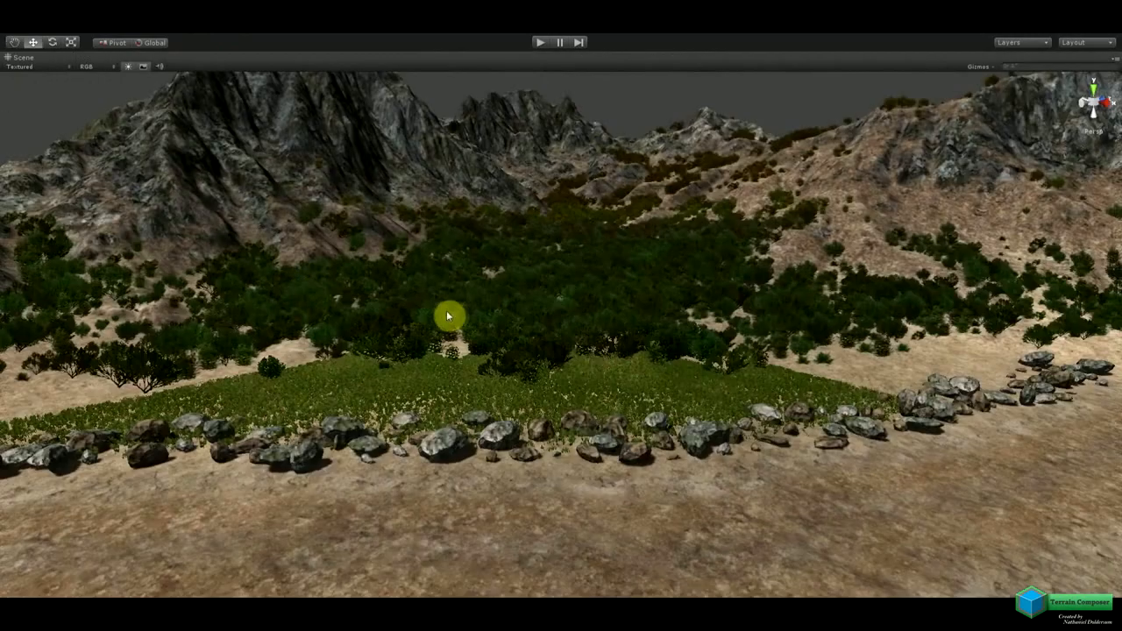
pyautogui.moveTo(453, 313); pyautogui.dragTo(447, 349, button='right')
pyautogui.scroll(2, 443, 343)
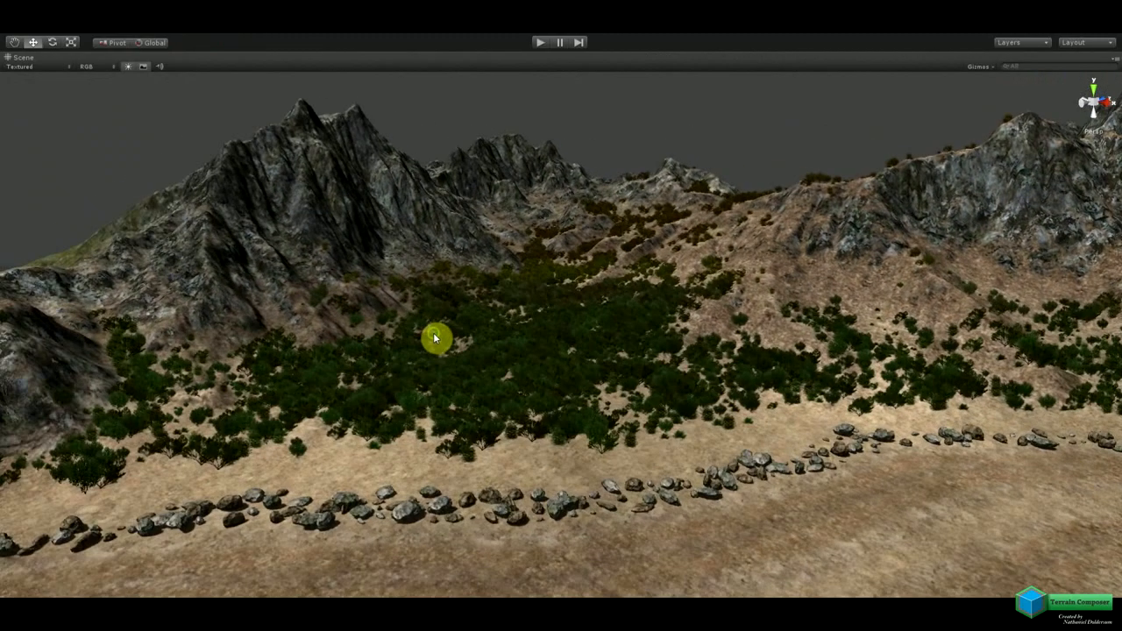
pyautogui.scroll(4, 437, 340)
pyautogui.moveTo(501, 380); pyautogui.dragTo(391, 358, button='right')
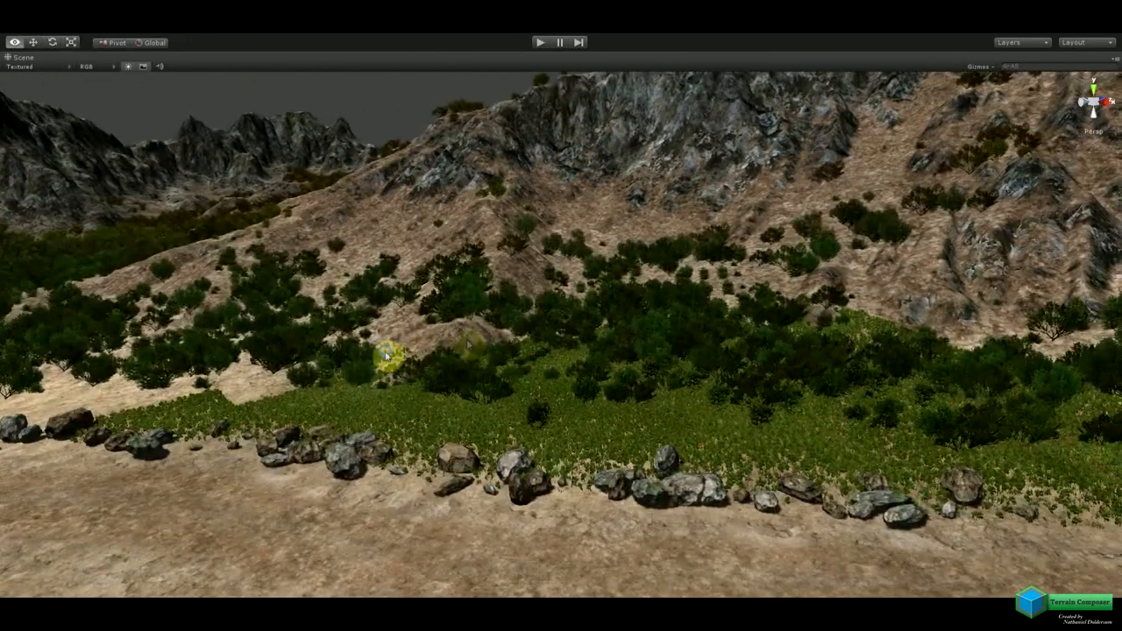
pyautogui.moveTo(471, 343); pyautogui.dragTo(656, 361, button='right')
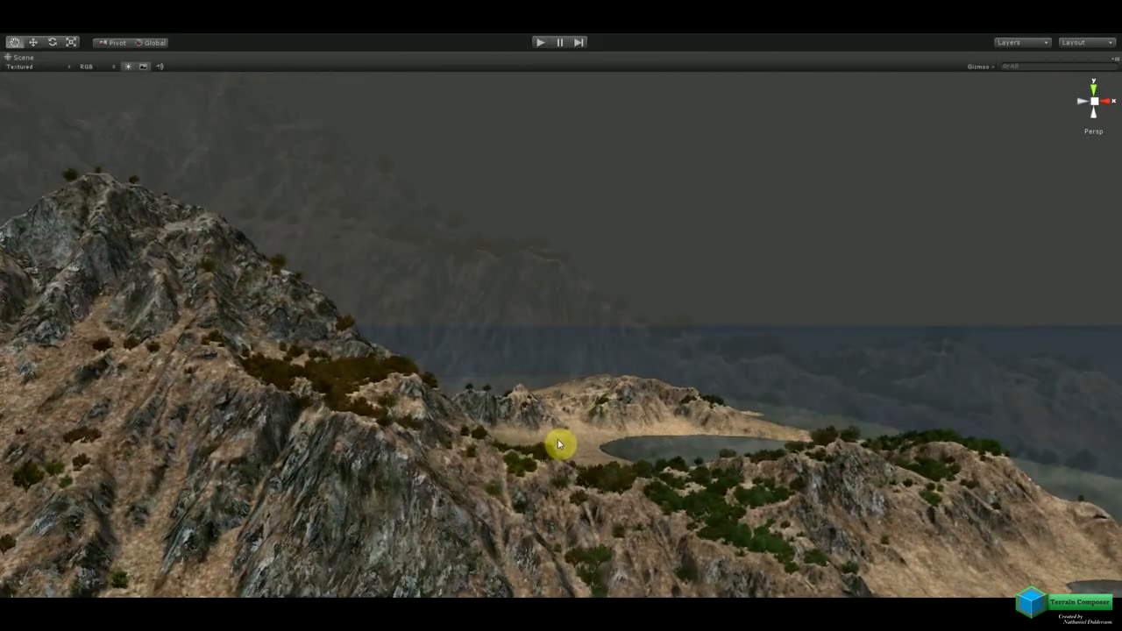
pyautogui.moveTo(559, 446); pyautogui.dragTo(534, 476, button='right')
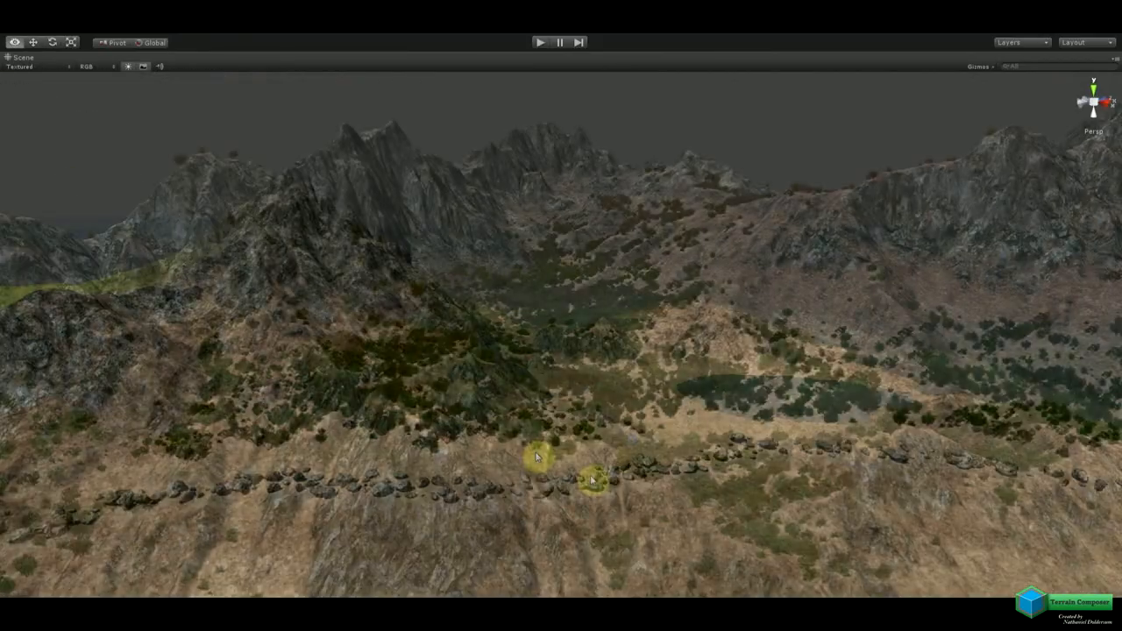
pyautogui.moveTo(538, 458); pyautogui.dragTo(695, 384, button='right')
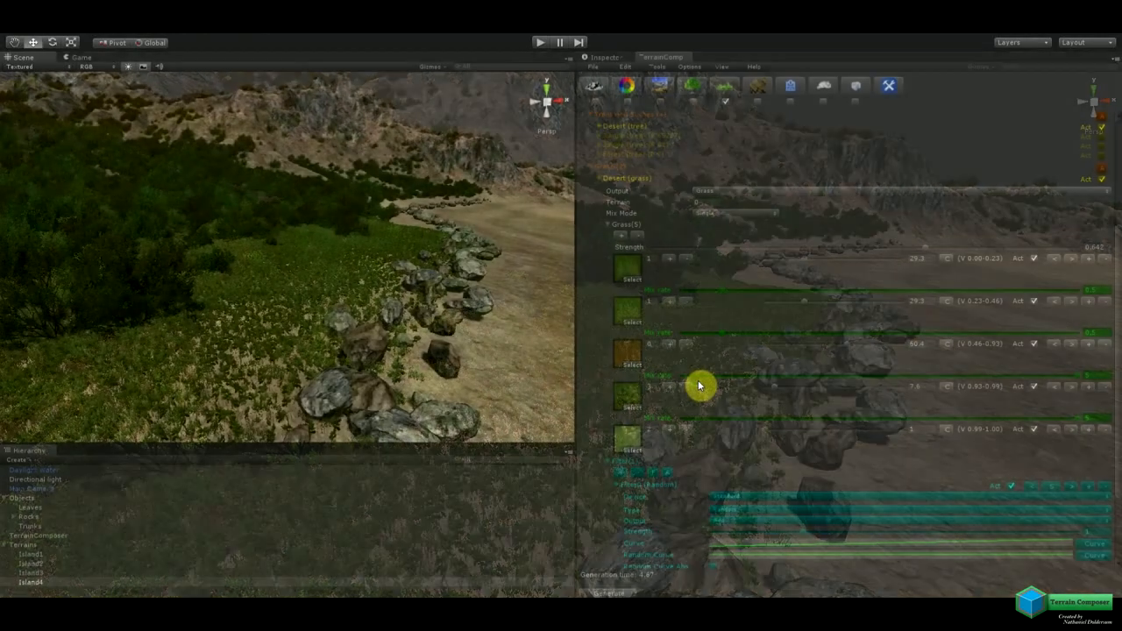
# Open Island4's terrain data and reset its detail and trees.
pyautogui.scroll(5, 716, 243)
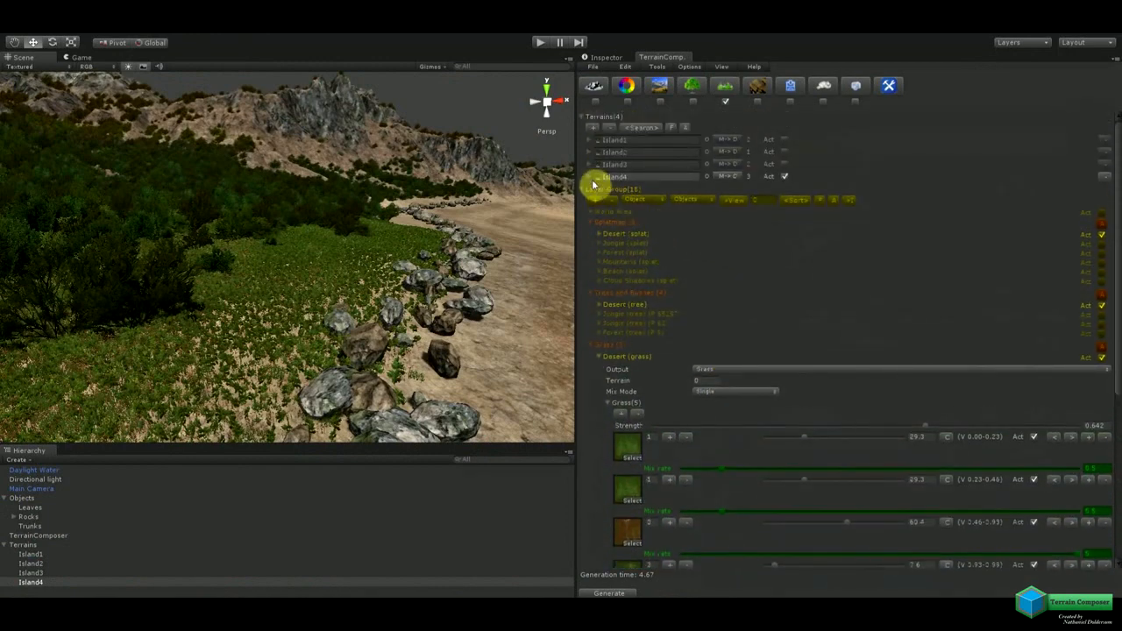
pyautogui.click(588, 176)
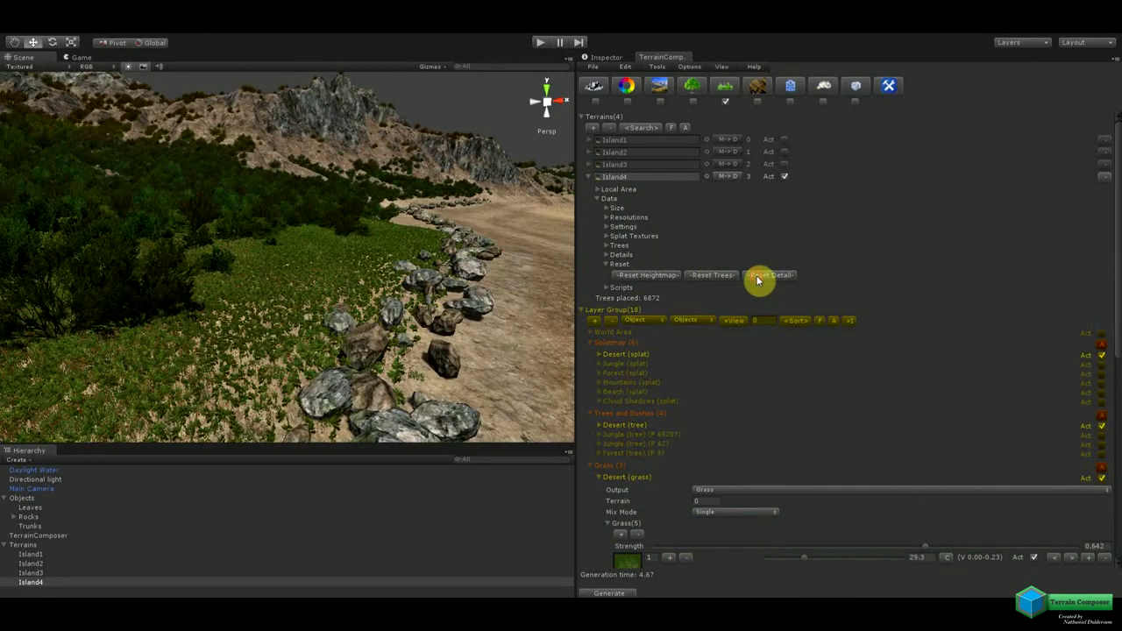
pyautogui.click(758, 278)
pyautogui.moveTo(460, 241); pyautogui.dragTo(316, 240, button='right')
pyautogui.click(710, 277)
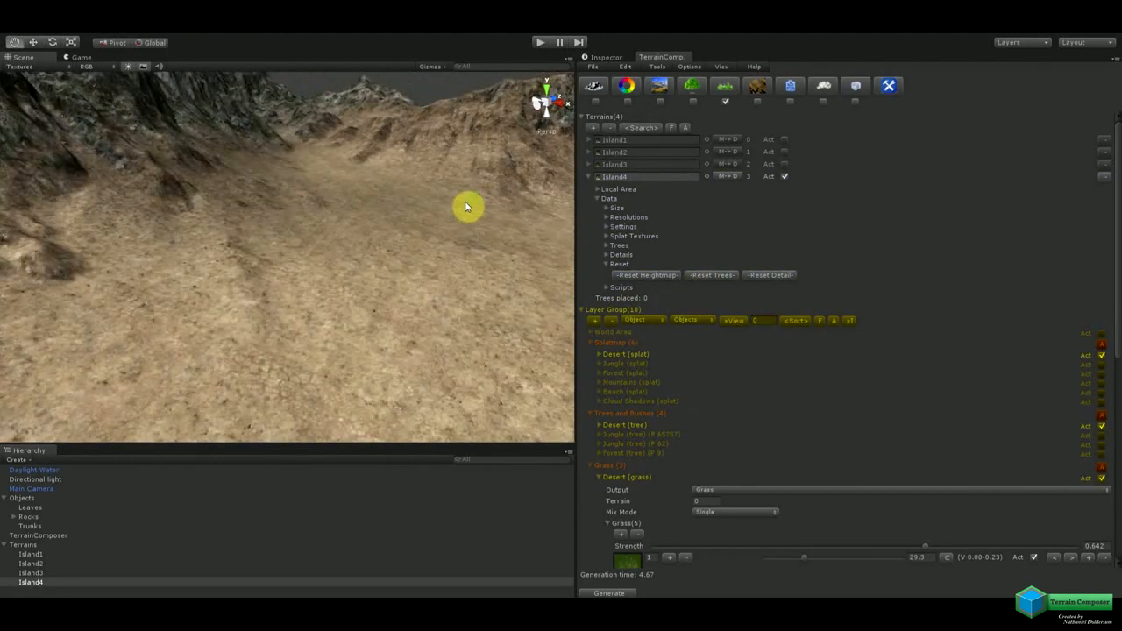
# Enable tree output alongside grass, generate both on Island4 and collapse its terrain settings.
pyautogui.scroll(-6, 441, 218)
pyautogui.moveTo(444, 263); pyautogui.dragTo(392, 268, button='right')
pyautogui.moveTo(436, 271); pyautogui.dragTo(394, 270, button='middle')
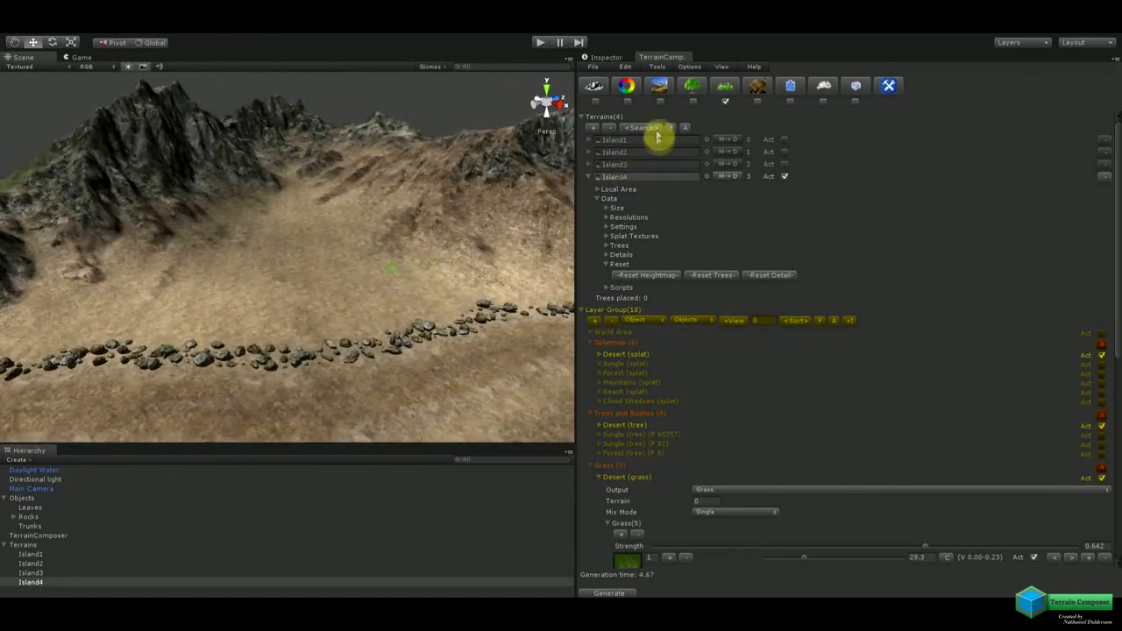
pyautogui.click(694, 91)
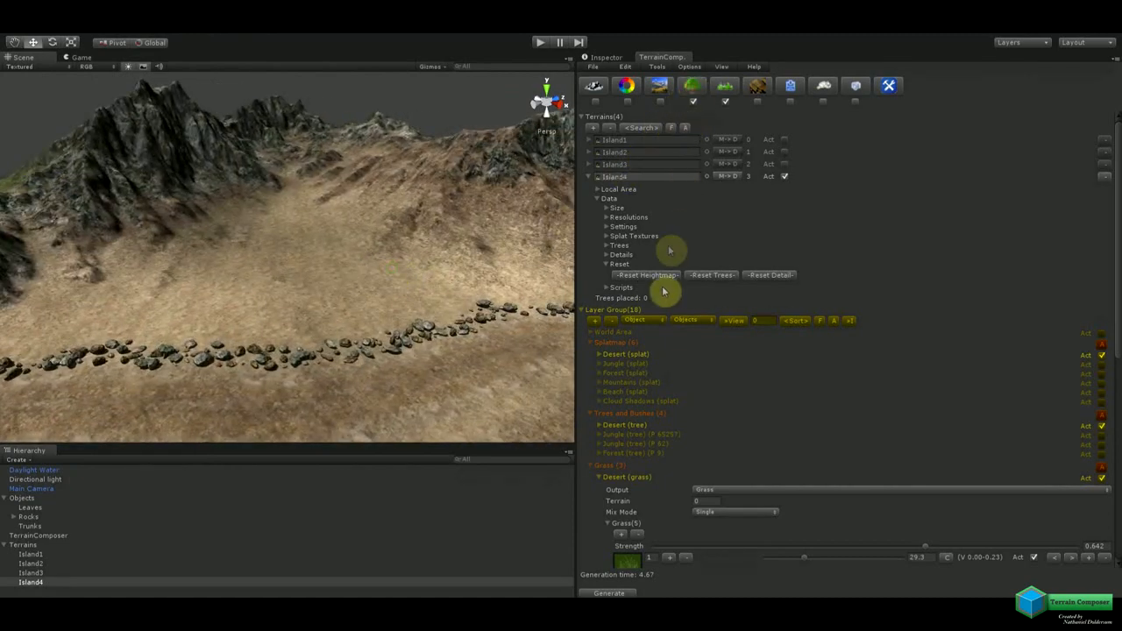
pyautogui.click(605, 593)
pyautogui.click(589, 177)
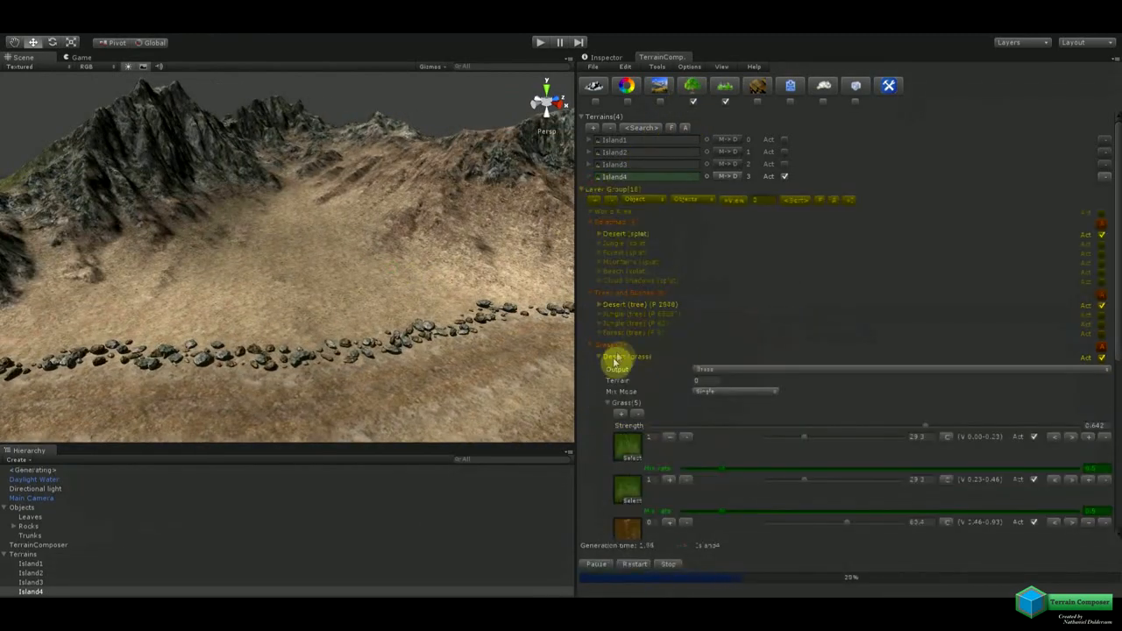
pyautogui.keyDown('alt'); pyautogui.moveTo(443, 275); pyautogui.dragTo(400, 263); pyautogui.keyUp('alt')
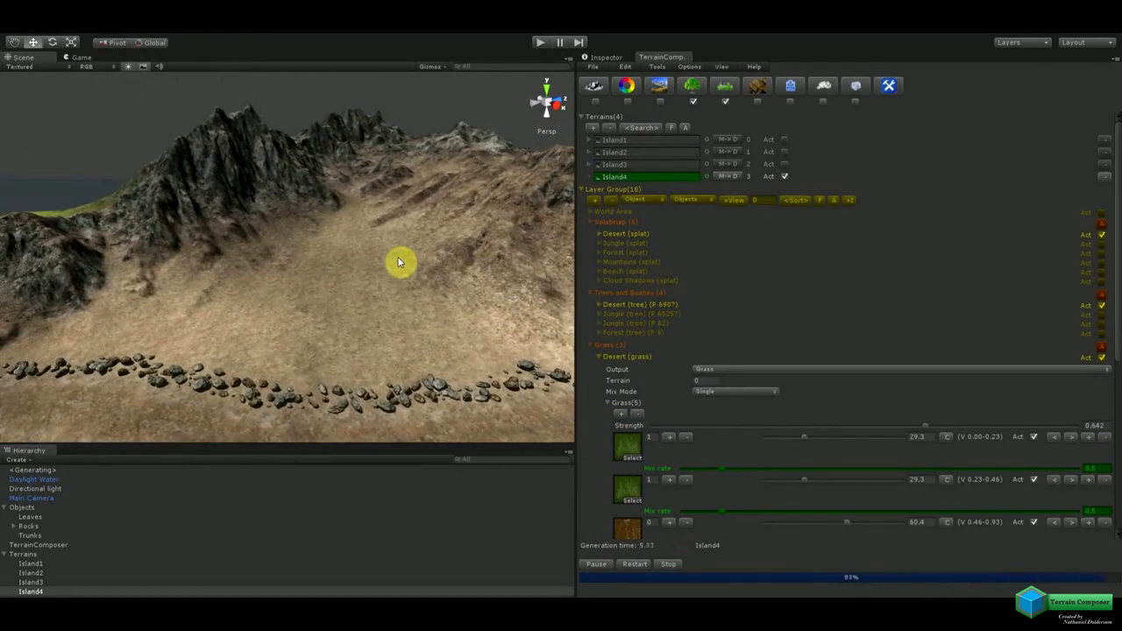
# Examine the generated bushes and rocks on Island4's desert terrain from different angles.
pyautogui.keyDown('alt'); pyautogui.moveTo(395, 270); pyautogui.dragTo(371, 271); pyautogui.keyUp('alt')
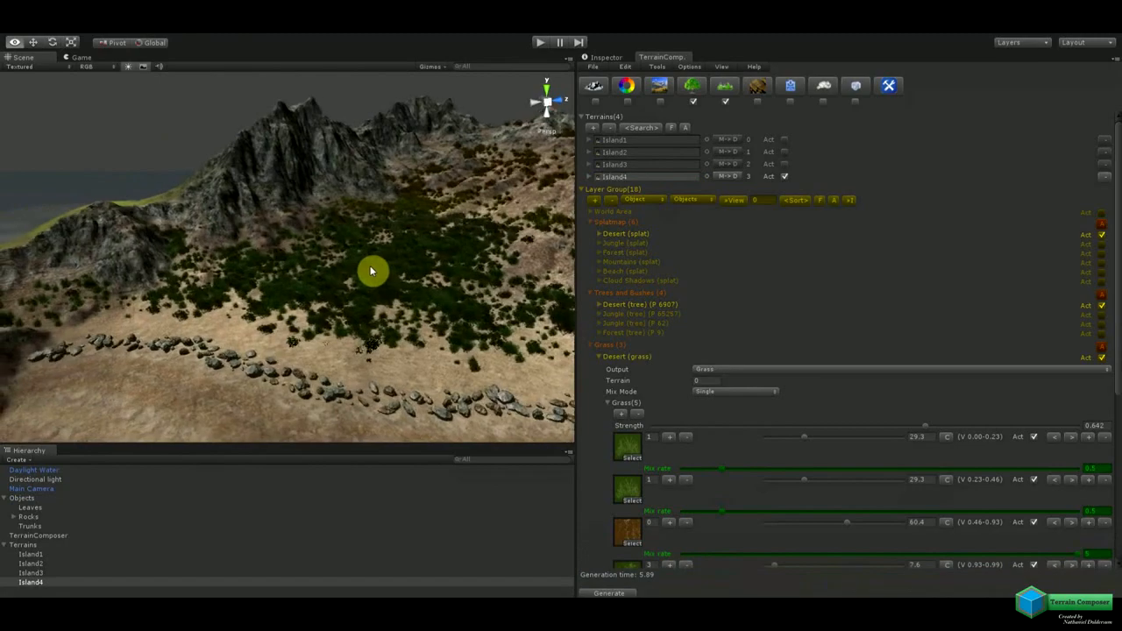
pyautogui.keyDown('alt'); pyautogui.moveTo(471, 255); pyautogui.dragTo(439, 263); pyautogui.keyUp('alt')
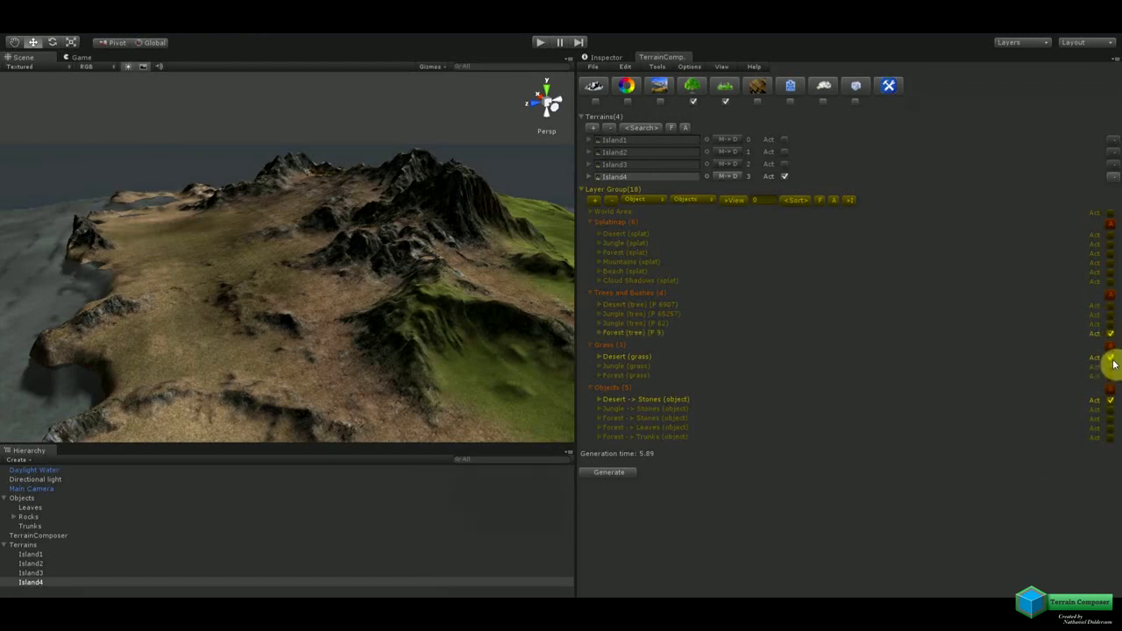
# Activate the Forest (grass) layer, open the Forest (tree) layer's settings and collapse its Tree31 entry.
pyautogui.click(1111, 377)
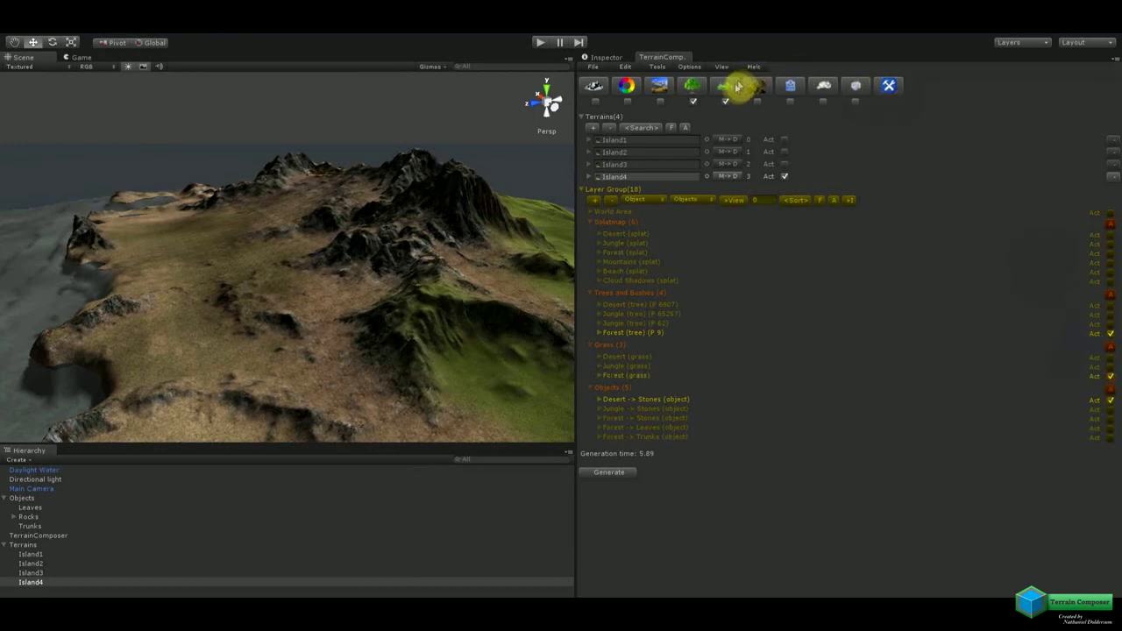
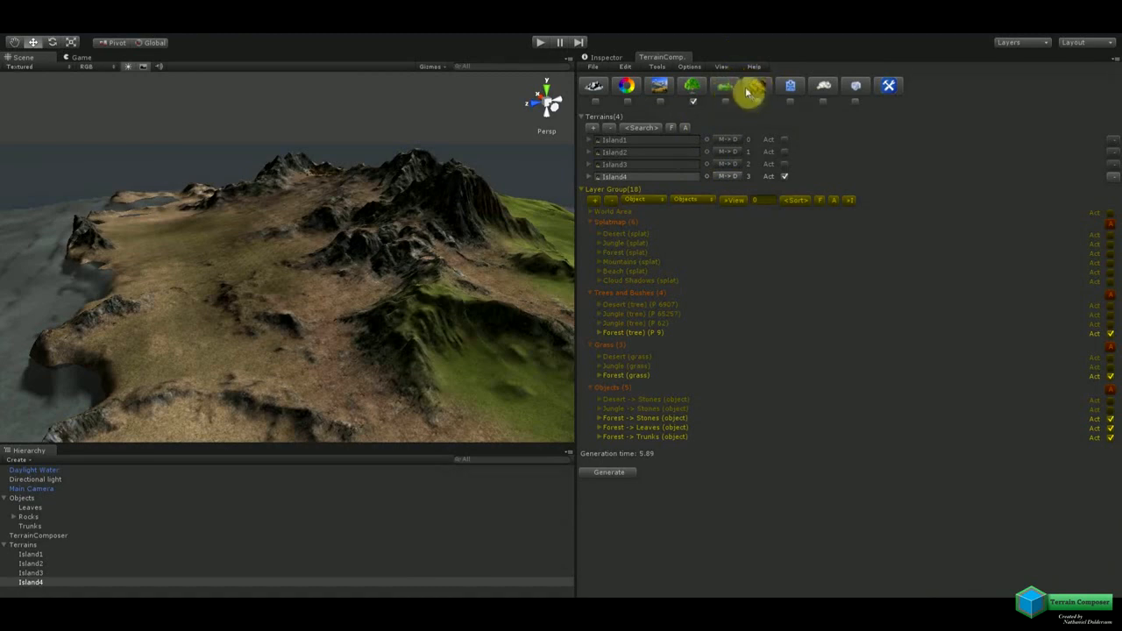
pyautogui.click(600, 333)
pyautogui.scroll(-2, 684, 360)
pyautogui.click(655, 346)
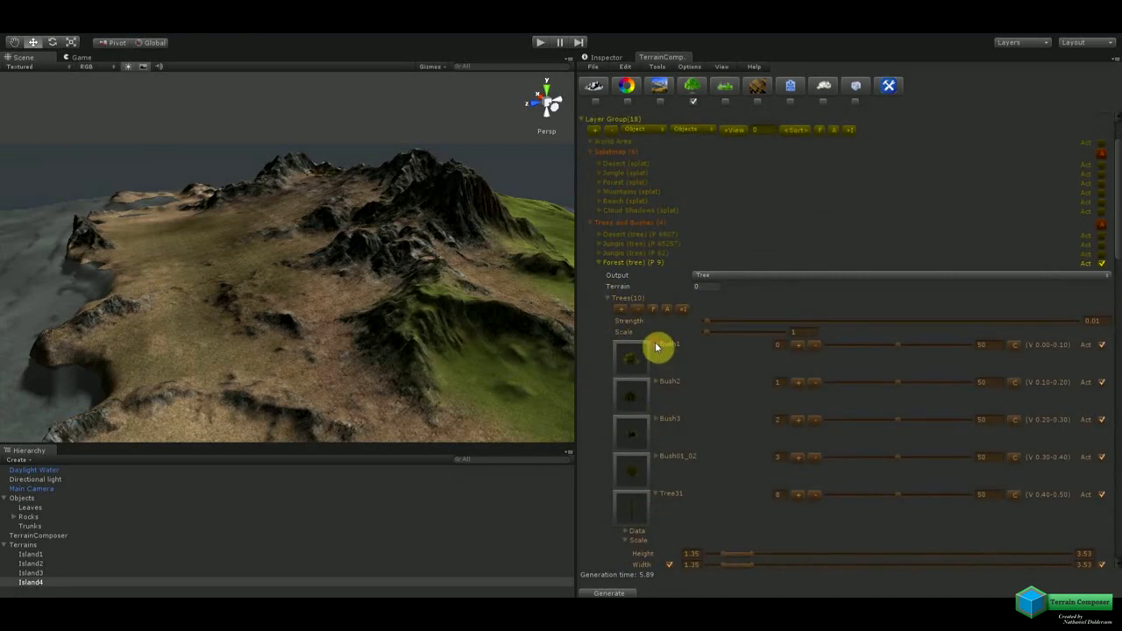
pyautogui.click(659, 496)
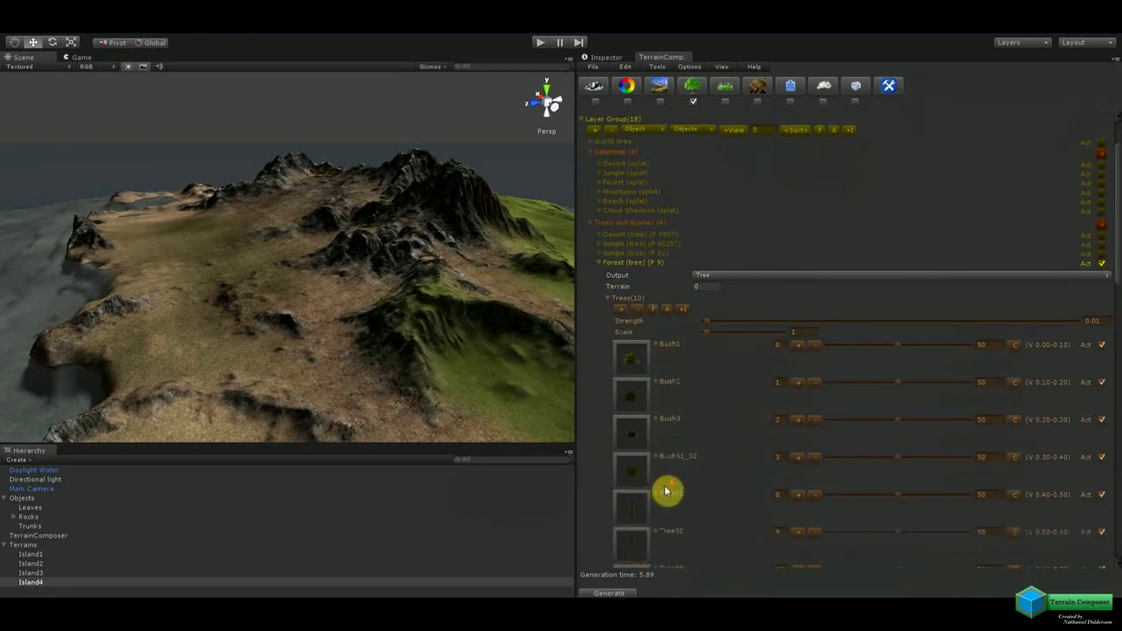
# Review the Forest (tree) layer's tree list, random filter and subfilters, including the cloudmap and island_topview images.
pyautogui.scroll(-9, 668, 480)
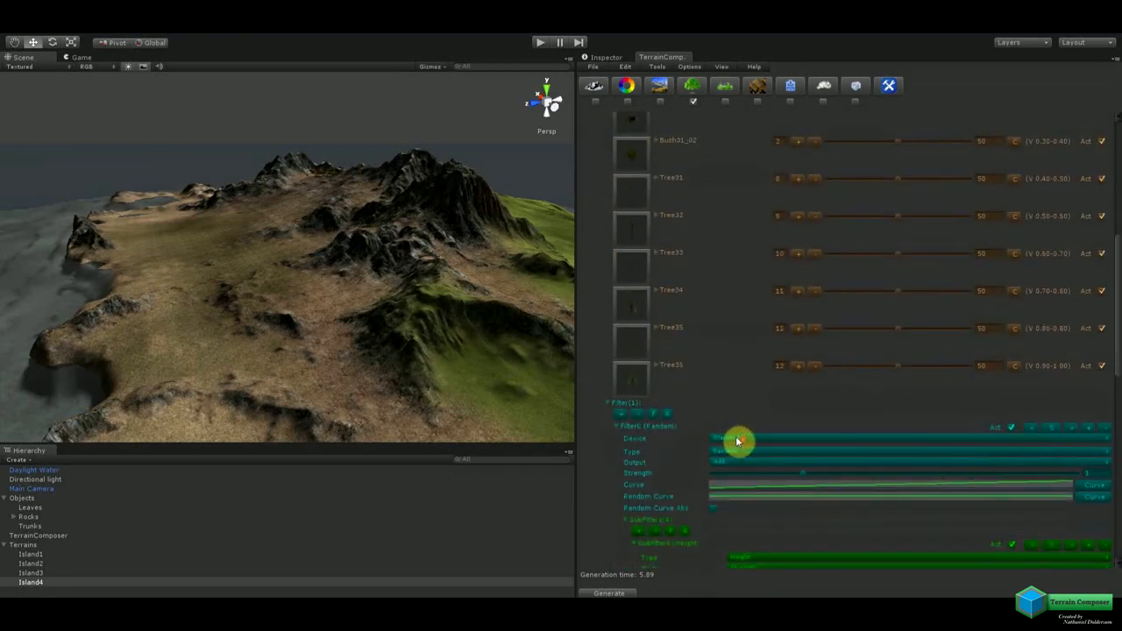
pyautogui.scroll(4, 739, 443)
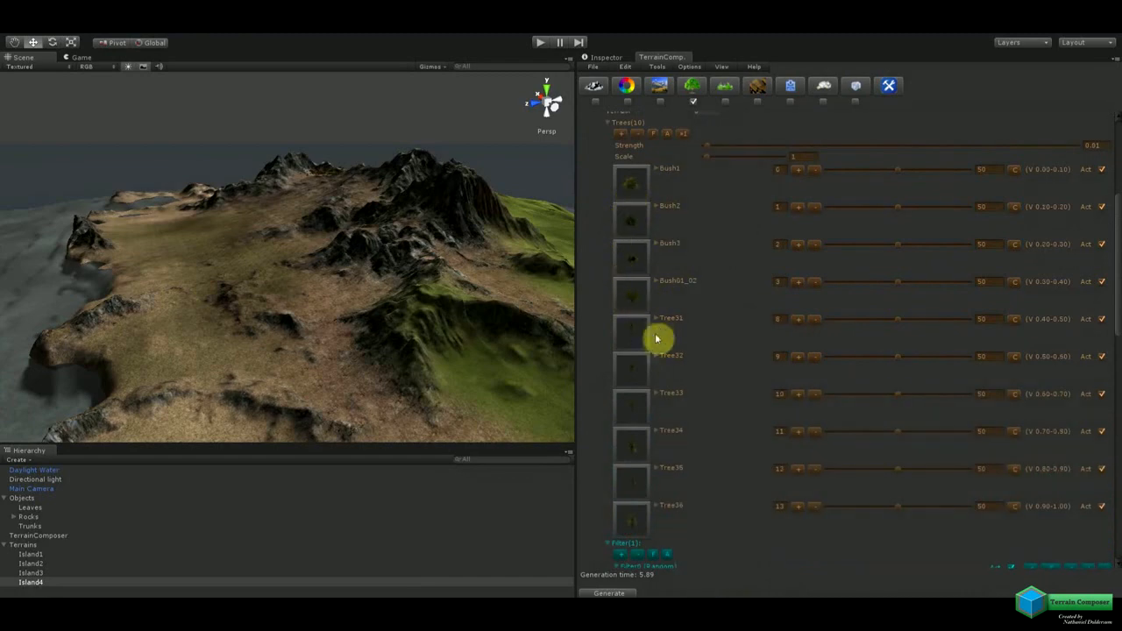
pyautogui.scroll(-2, 653, 344)
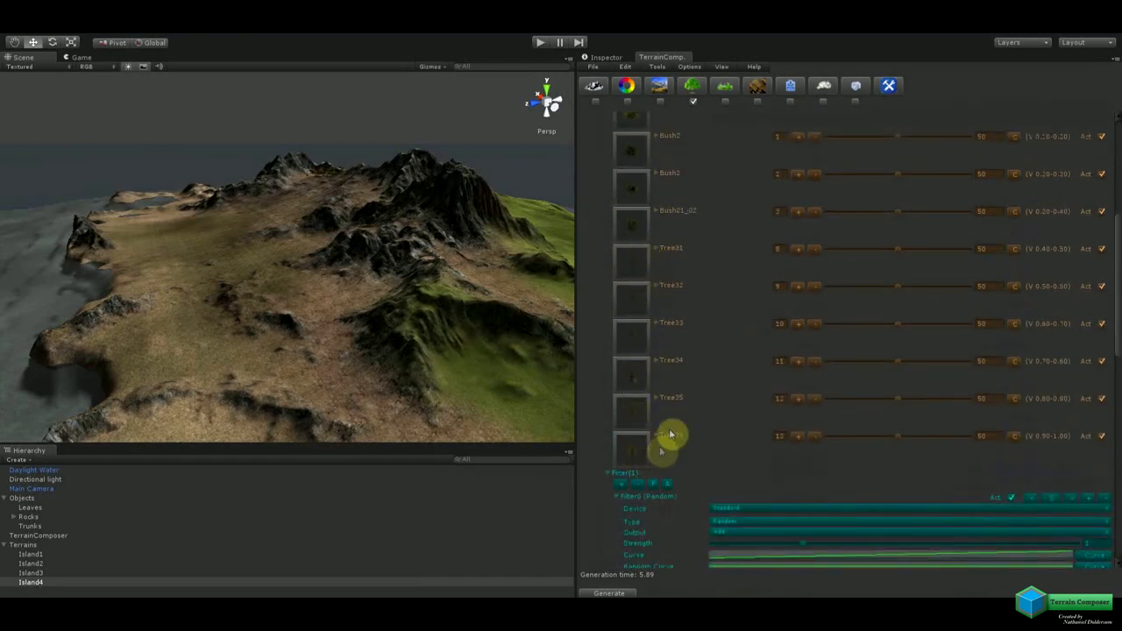
pyautogui.scroll(-6, 679, 420)
pyautogui.scroll(-9, 691, 399)
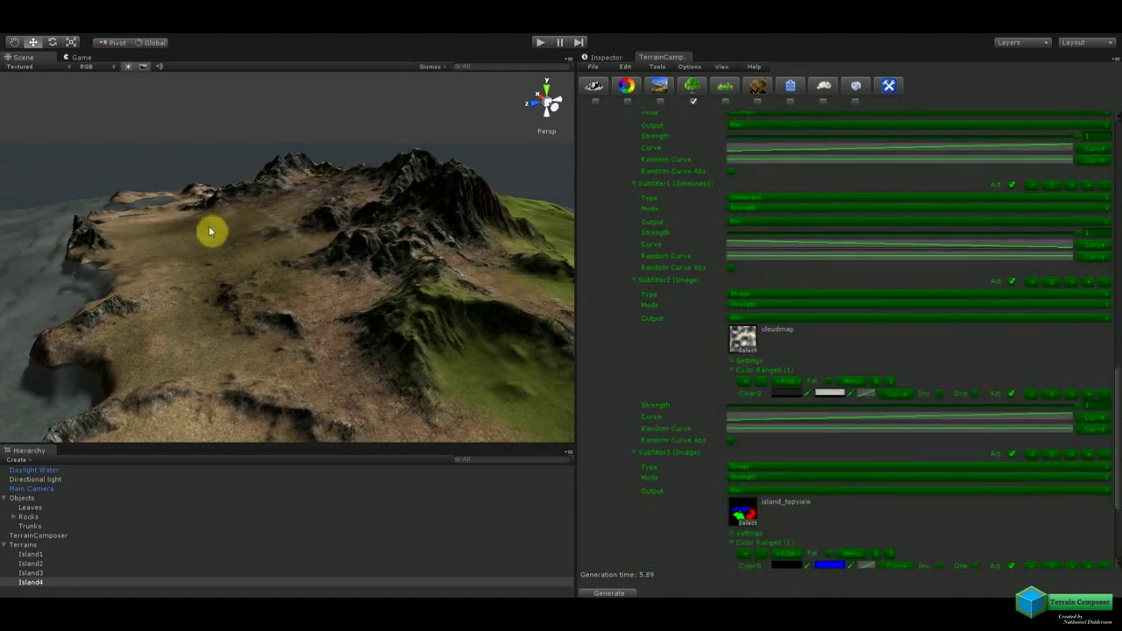
pyautogui.scroll(-4, 794, 464)
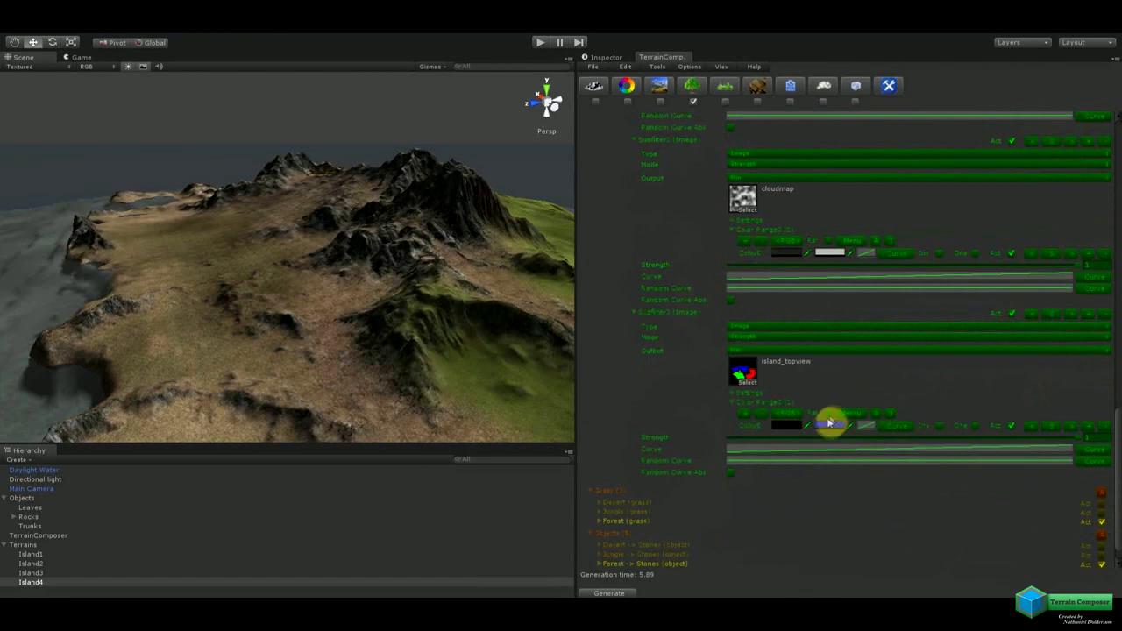
# Generate the Forest (tree) layer's trees on Island1, Island3 and Island4.
pyautogui.scroll(4, 826, 426)
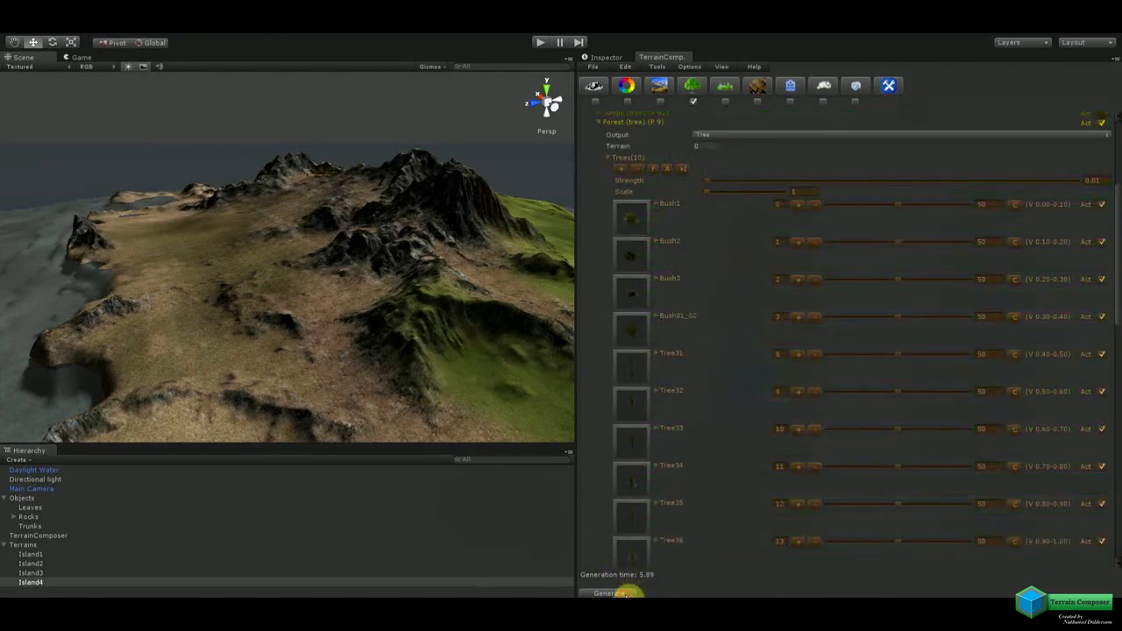
pyautogui.click(610, 594)
pyautogui.scroll(6, 747, 253)
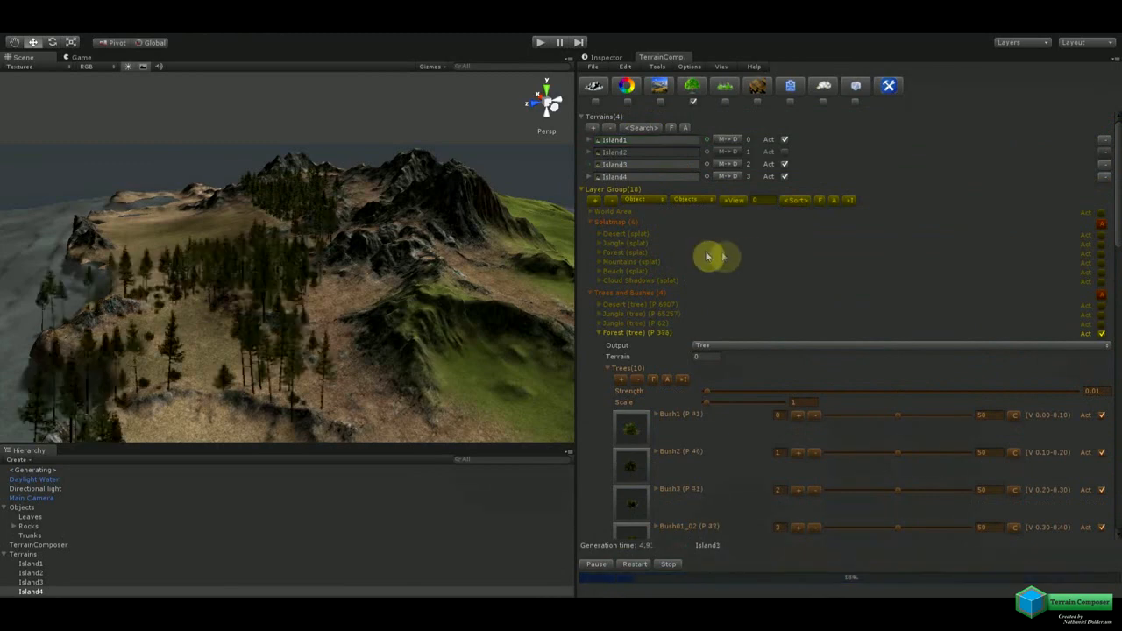
# Examine the generated forest's trees and bushes, first from above and then close to the ground.
pyautogui.moveTo(413, 258); pyautogui.dragTo(361, 266, button='right')
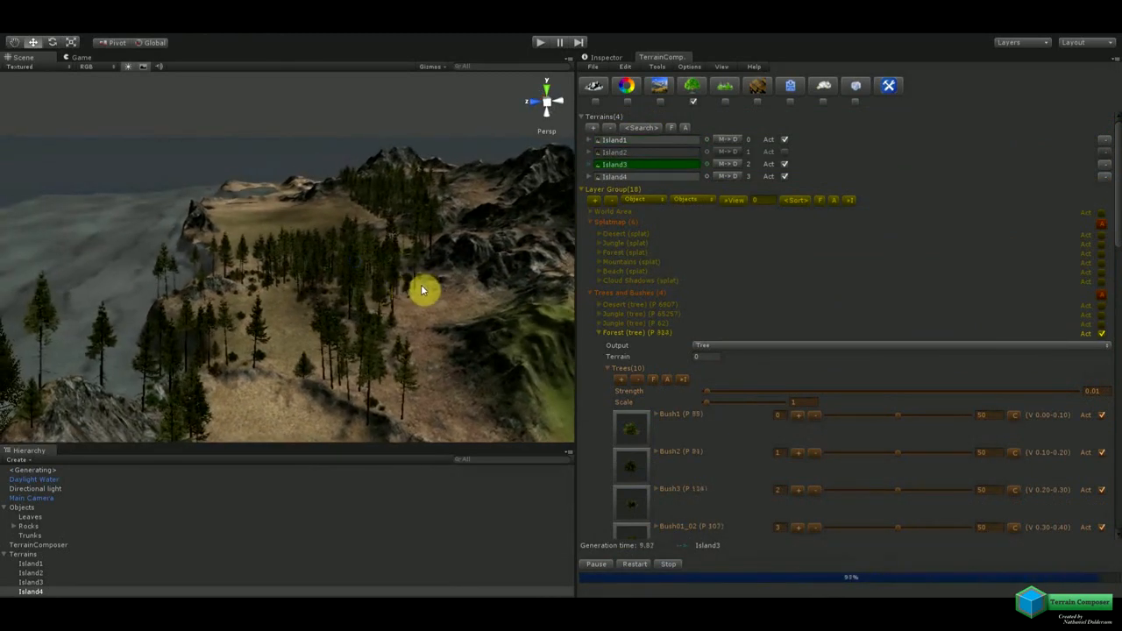
pyautogui.moveTo(333, 280); pyautogui.dragTo(367, 303, button='right')
pyautogui.moveTo(299, 305); pyautogui.dragTo(283, 327, button='right')
pyautogui.scroll(6, 289, 273)
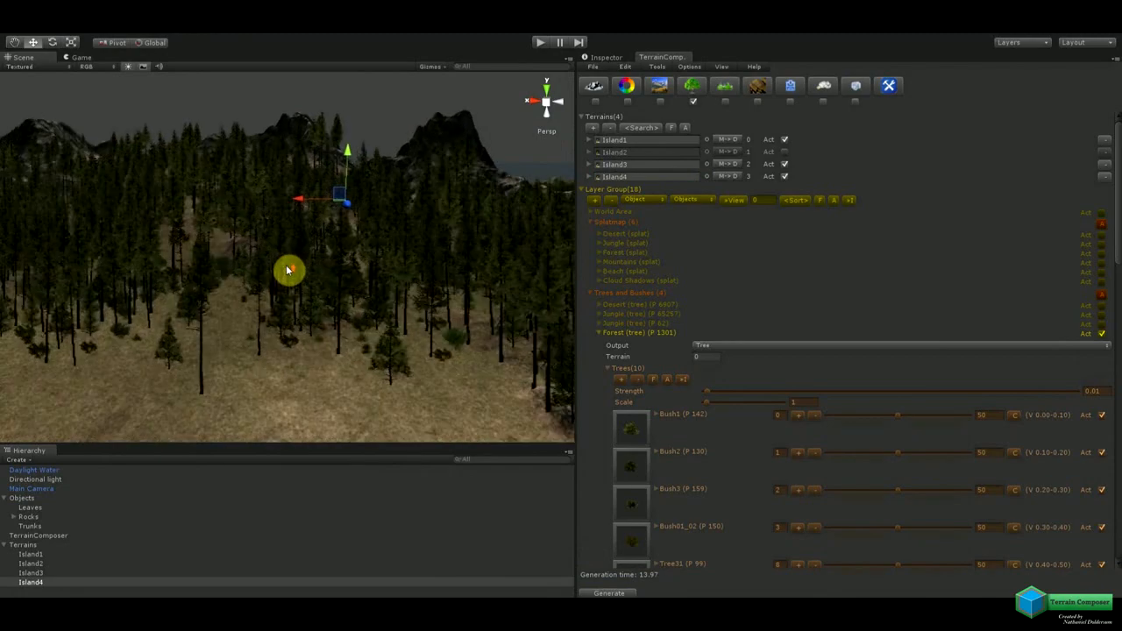
pyautogui.scroll(4, 289, 272)
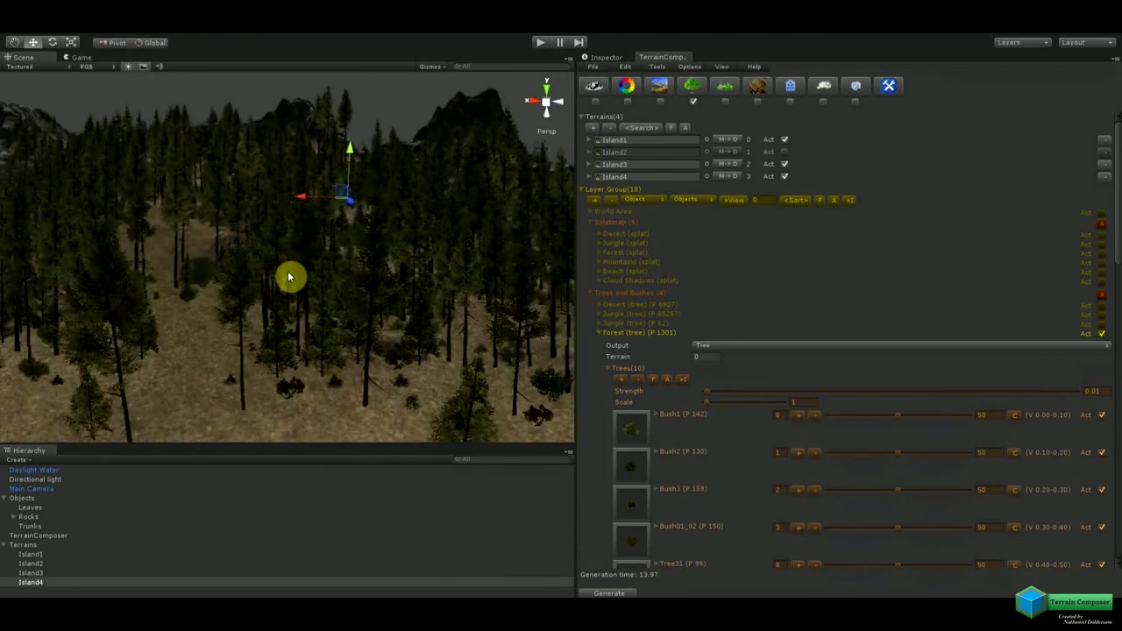
pyautogui.scroll(4, 314, 272)
pyautogui.moveTo(316, 271); pyautogui.dragTo(360, 270, button='middle')
pyautogui.scroll(-6, 359, 272)
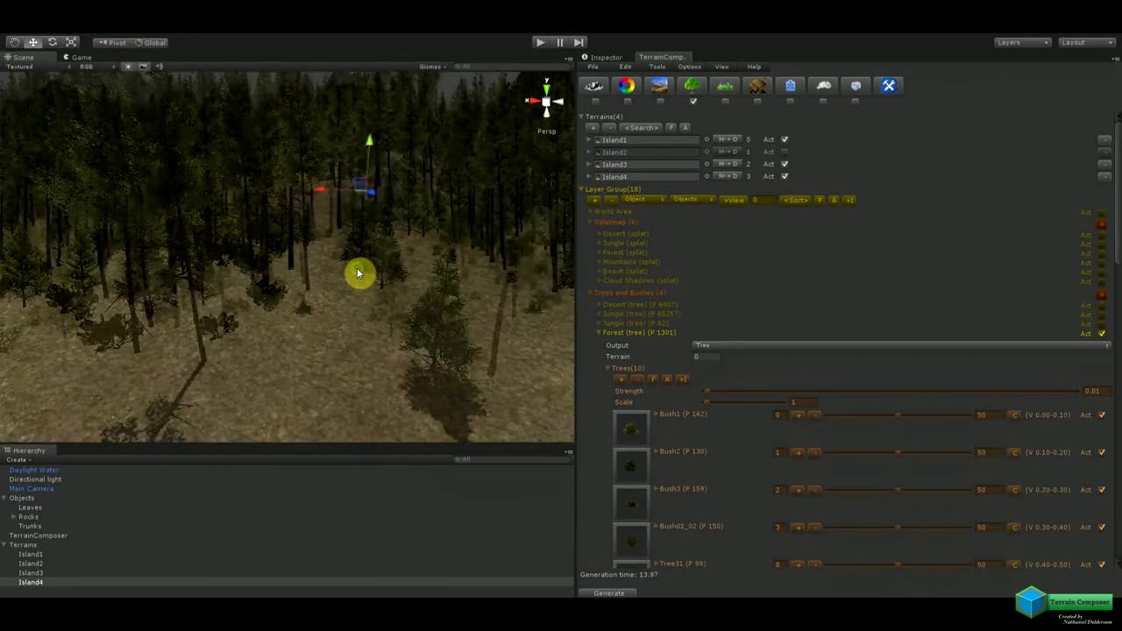
# Deactivate the Forest -> Leaves and Forest -> Trunks layers and enable object output alongside trees.
pyautogui.click(601, 335)
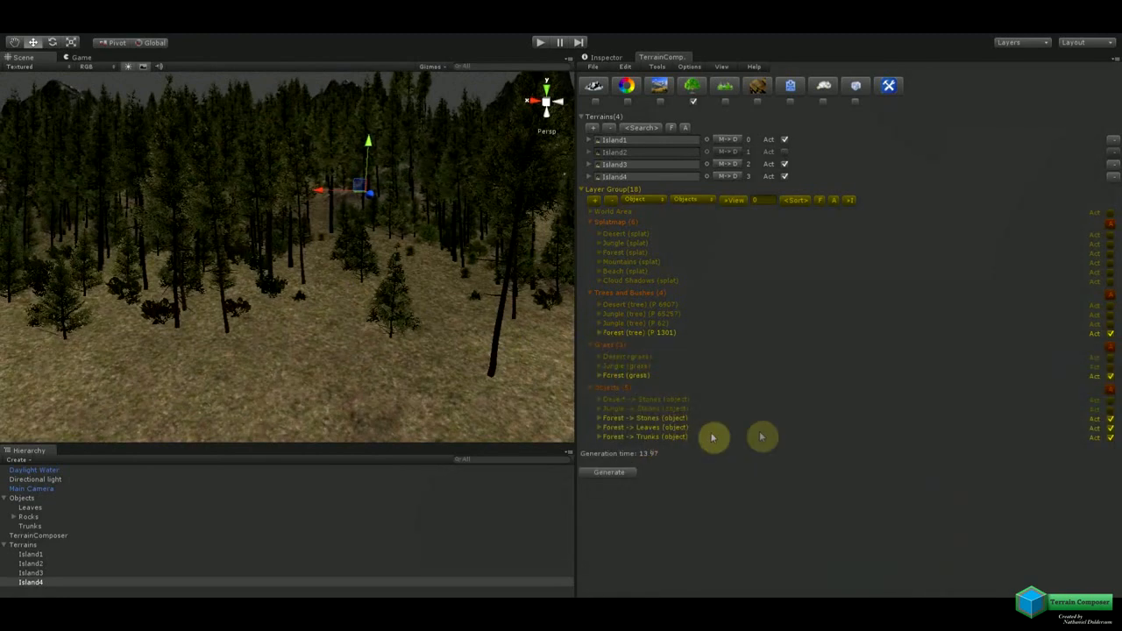
pyautogui.click(1111, 436)
pyautogui.click(759, 91)
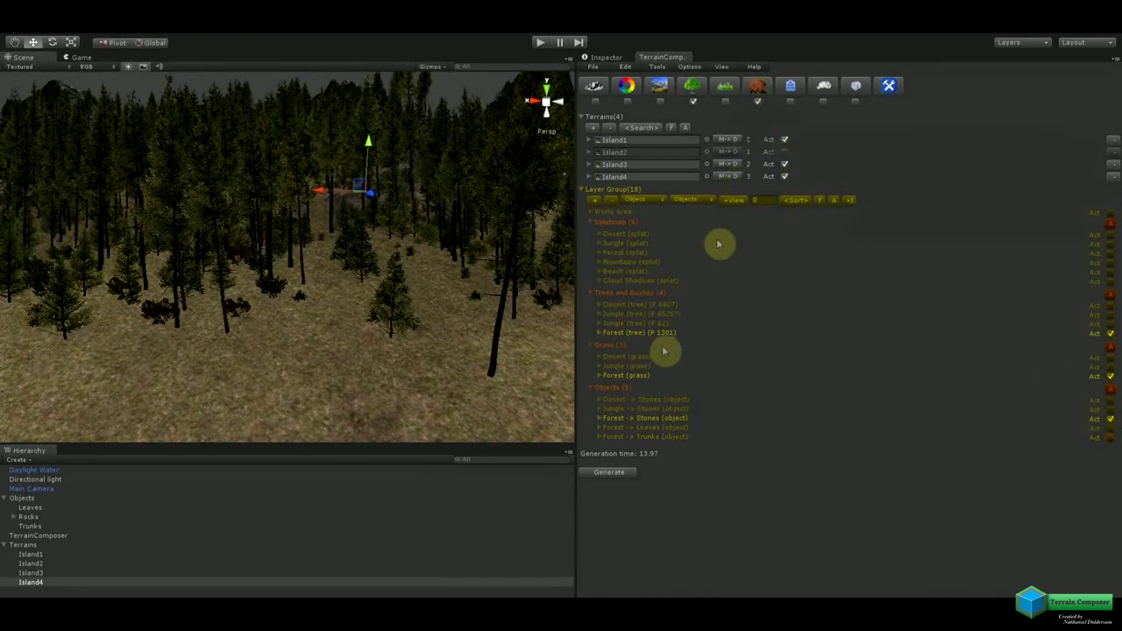
# Open the Forest -> Stones layer's settings and collapse its Object0 entry.
pyautogui.click(603, 417)
pyautogui.scroll(-3, 725, 448)
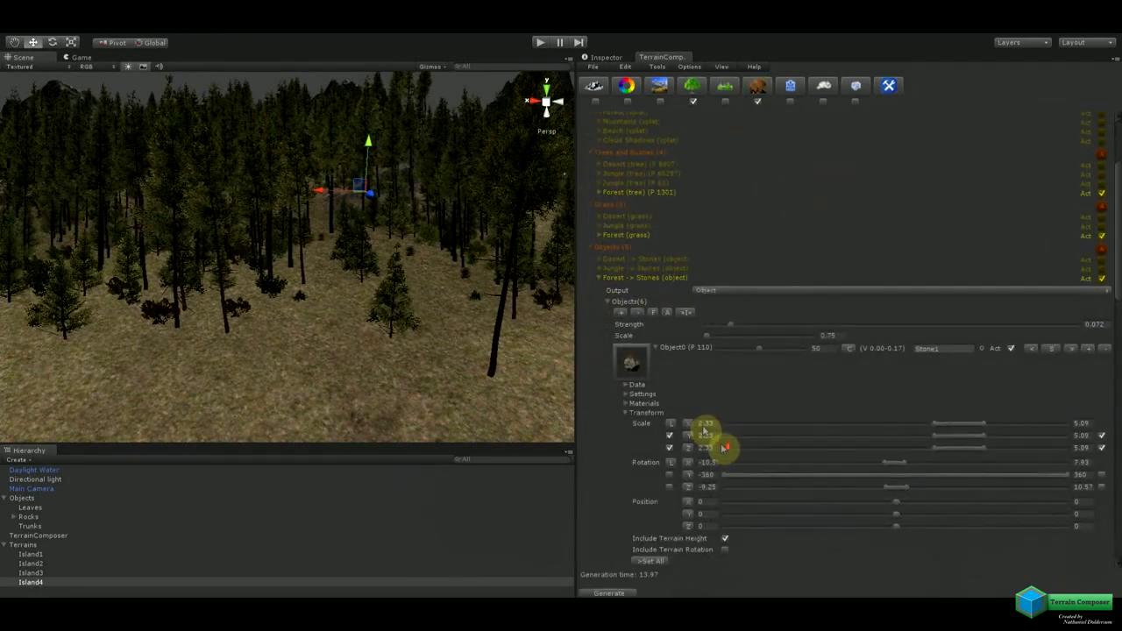
pyautogui.click(655, 349)
pyautogui.scroll(-3, 684, 438)
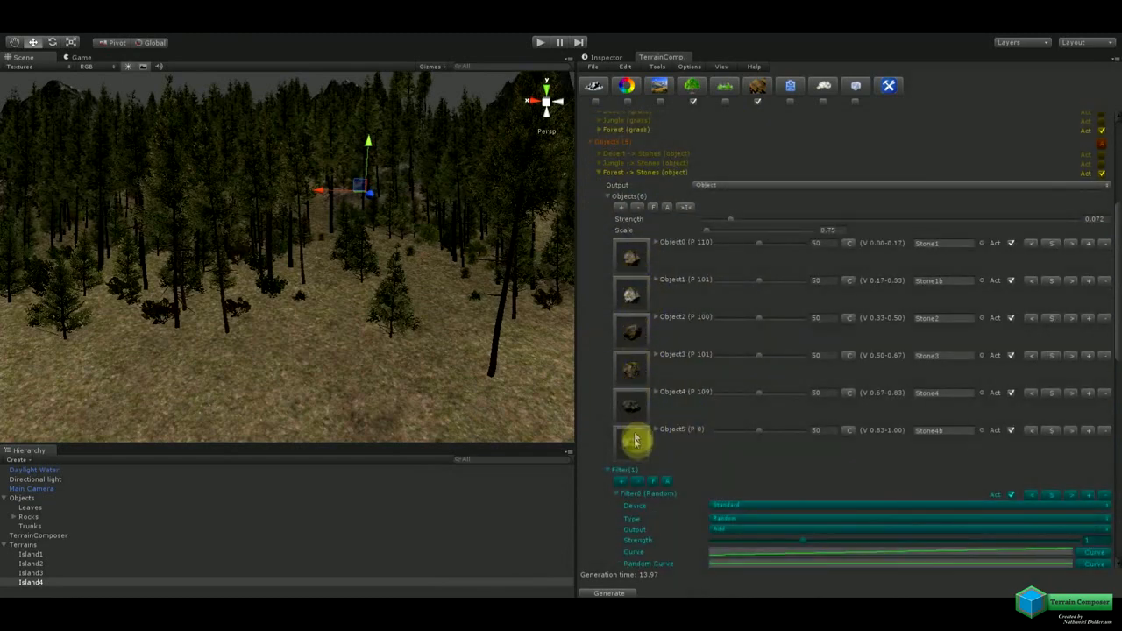
# Review the Forest -> Stones layer's six stone objects, random filter and subfilters.
pyautogui.scroll(-3, 669, 459)
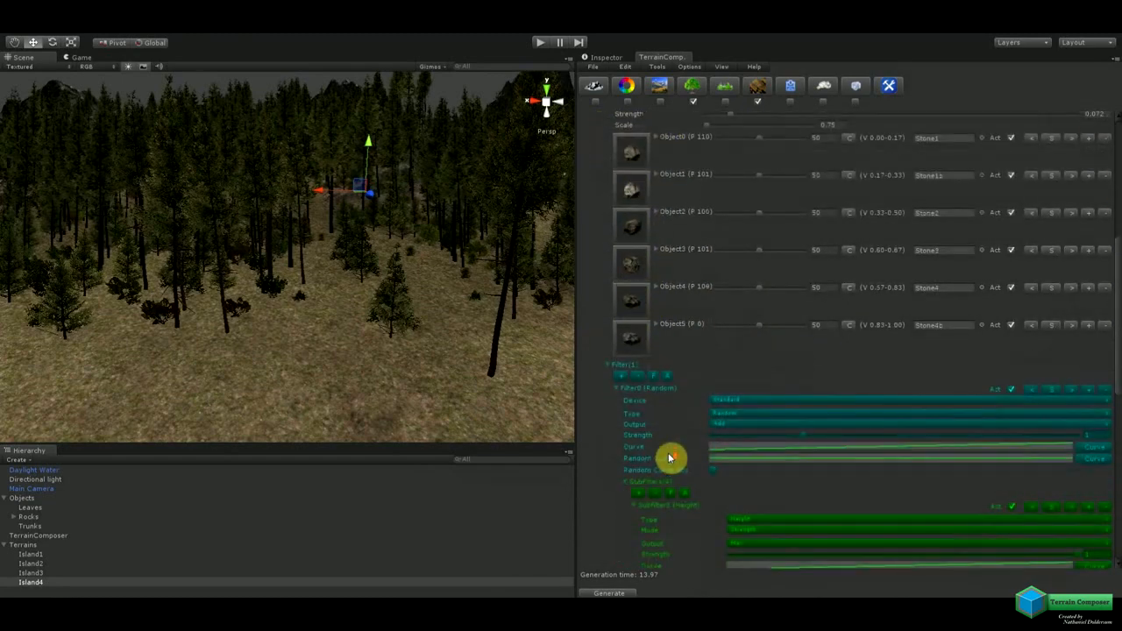
pyautogui.scroll(-8, 678, 400)
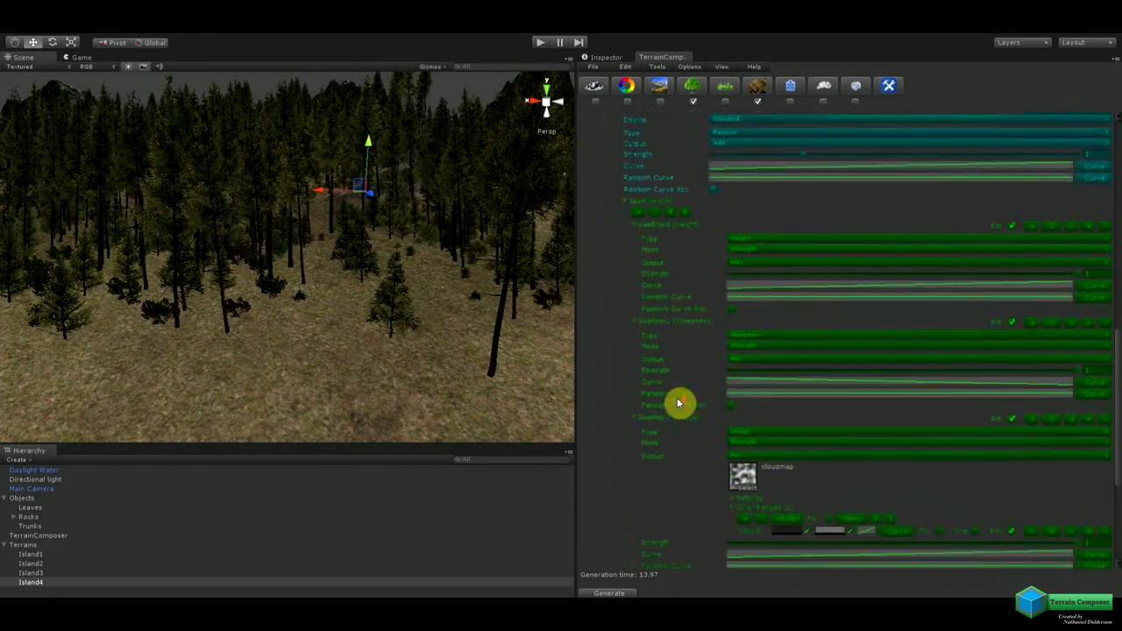
pyautogui.scroll(-6, 754, 472)
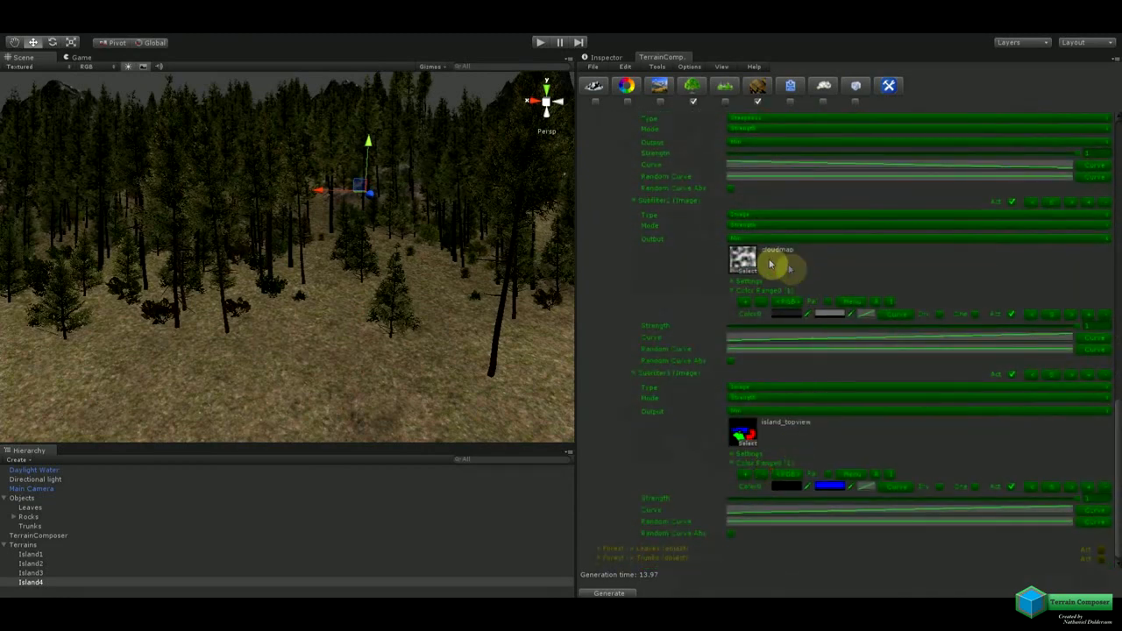
pyautogui.scroll(4, 761, 333)
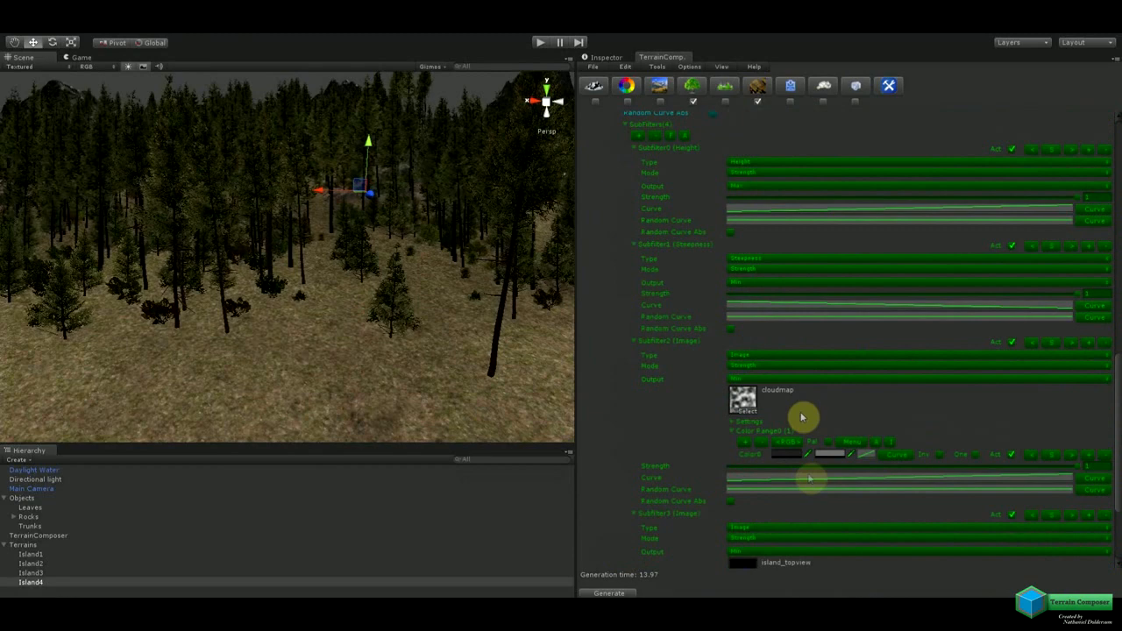
pyautogui.scroll(10, 801, 325)
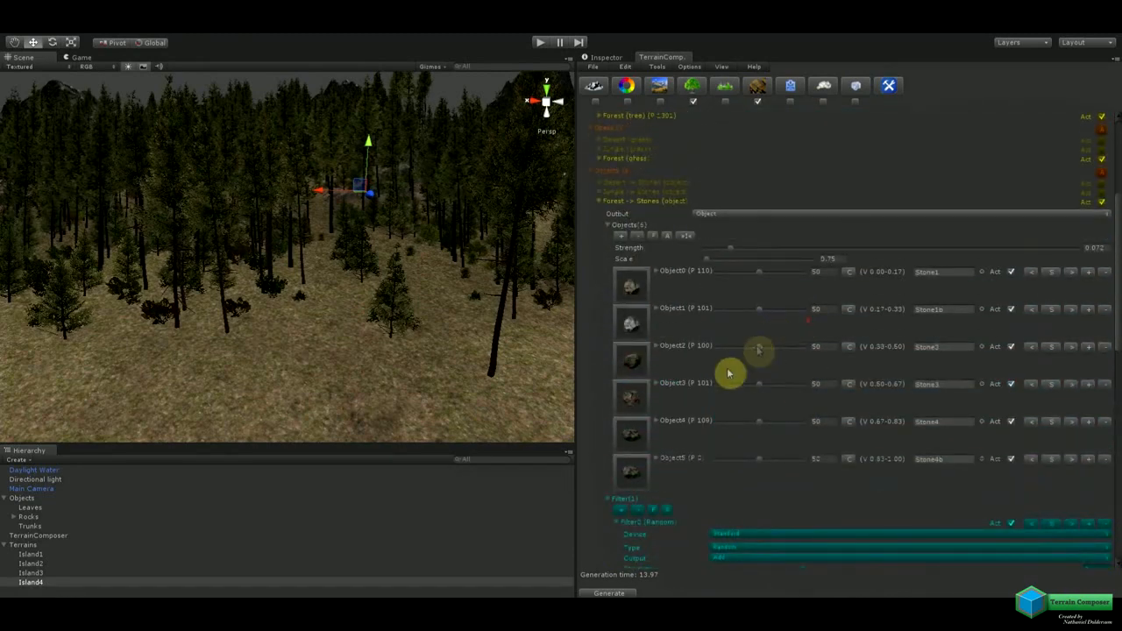
pyautogui.scroll(5, 691, 281)
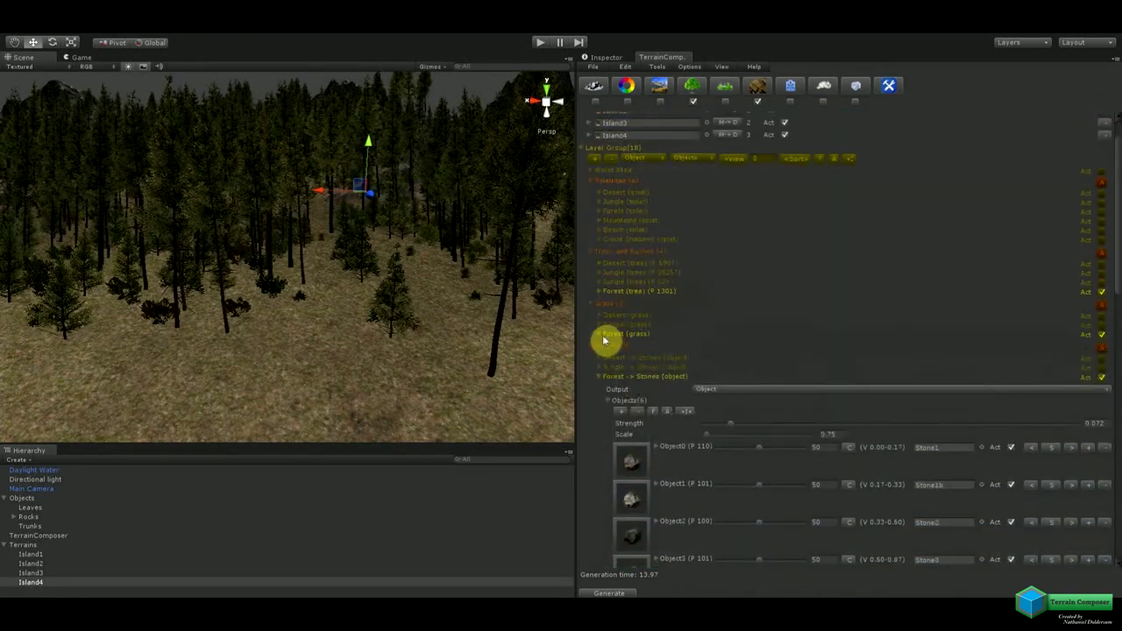
# Show the layers' extended controls, duplicate the Forest (tree) layer into the Objects group and open the copy.
pyautogui.click(849, 160)
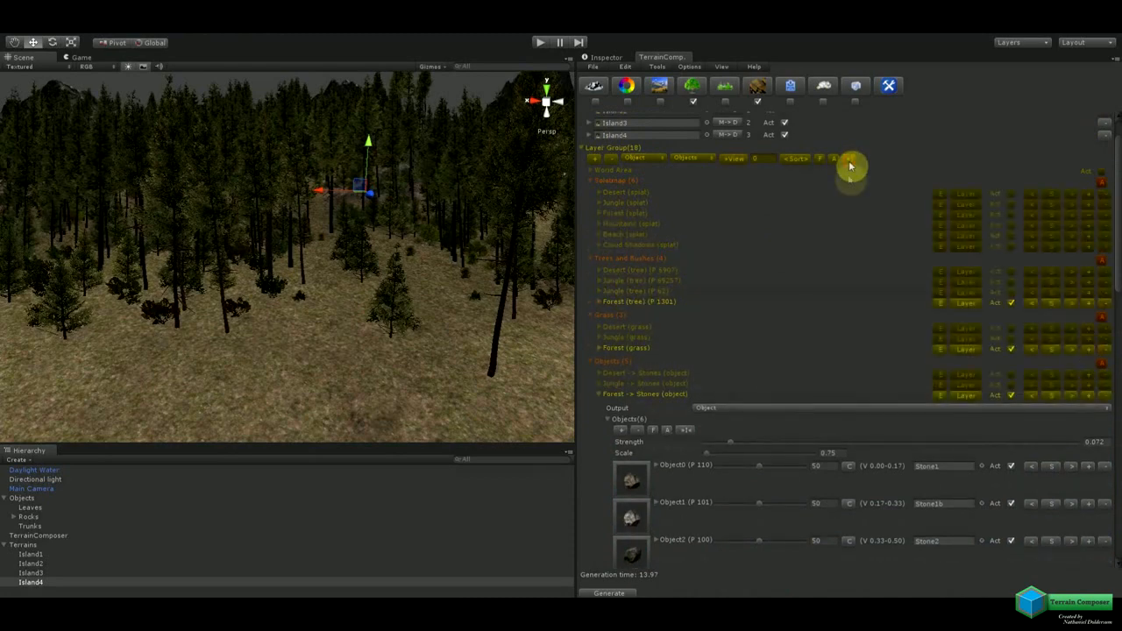
pyautogui.click(600, 397)
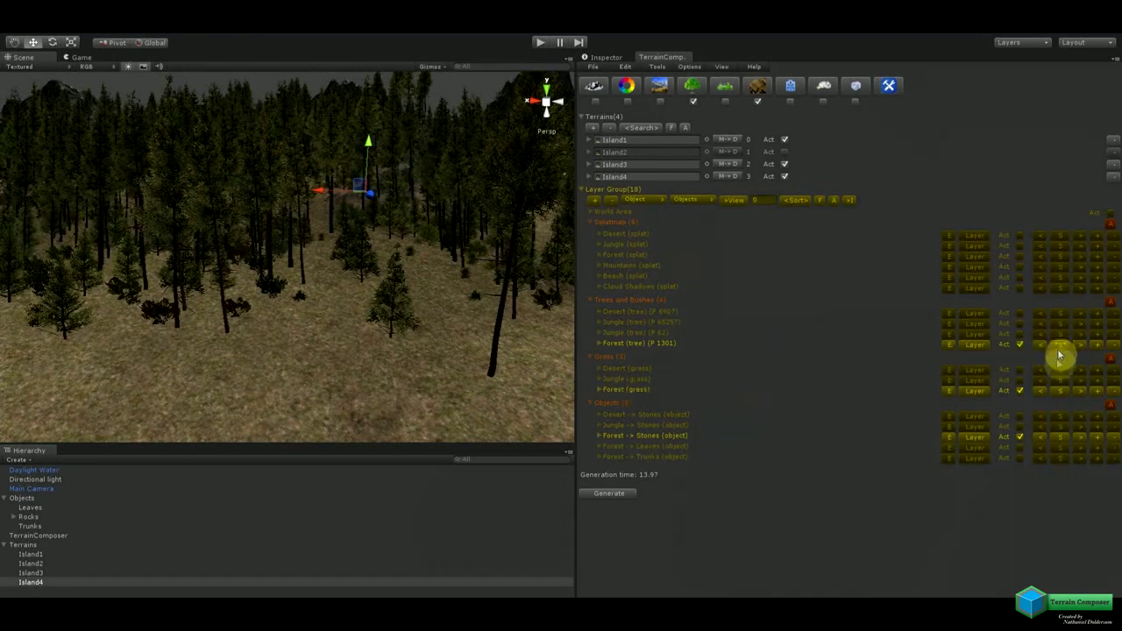
pyautogui.click(597, 200)
pyautogui.click(598, 468)
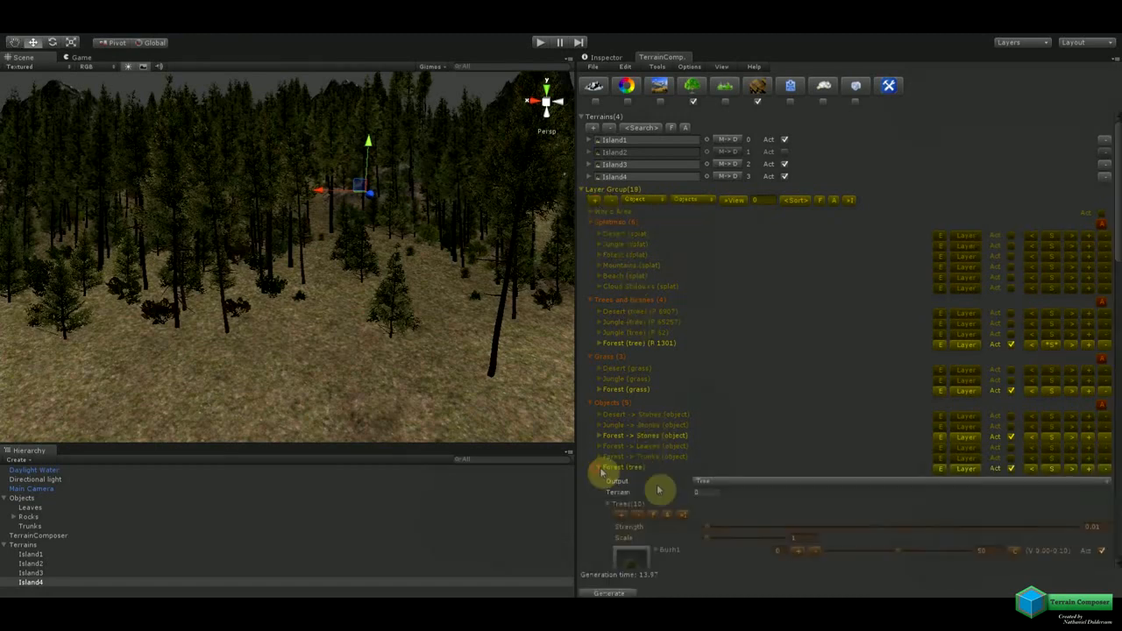
# Change the duplicated Forest layer's output from Tree to Object and add five empty object entries to it.
pyautogui.scroll(-4, 756, 476)
pyautogui.scroll(-10, 760, 474)
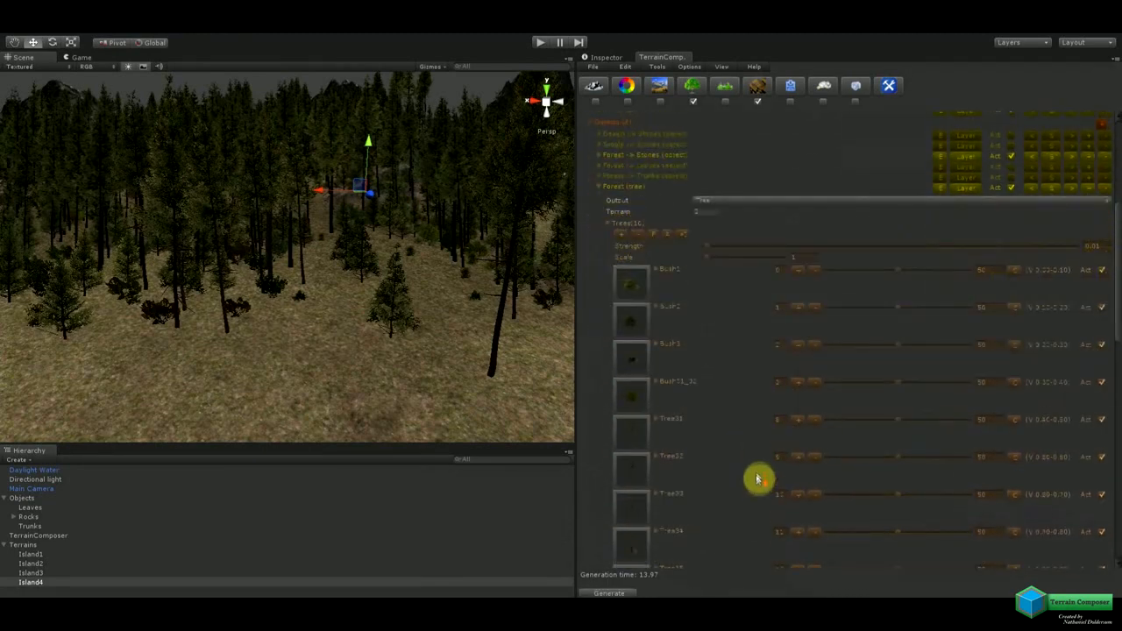
pyautogui.scroll(10, 744, 358)
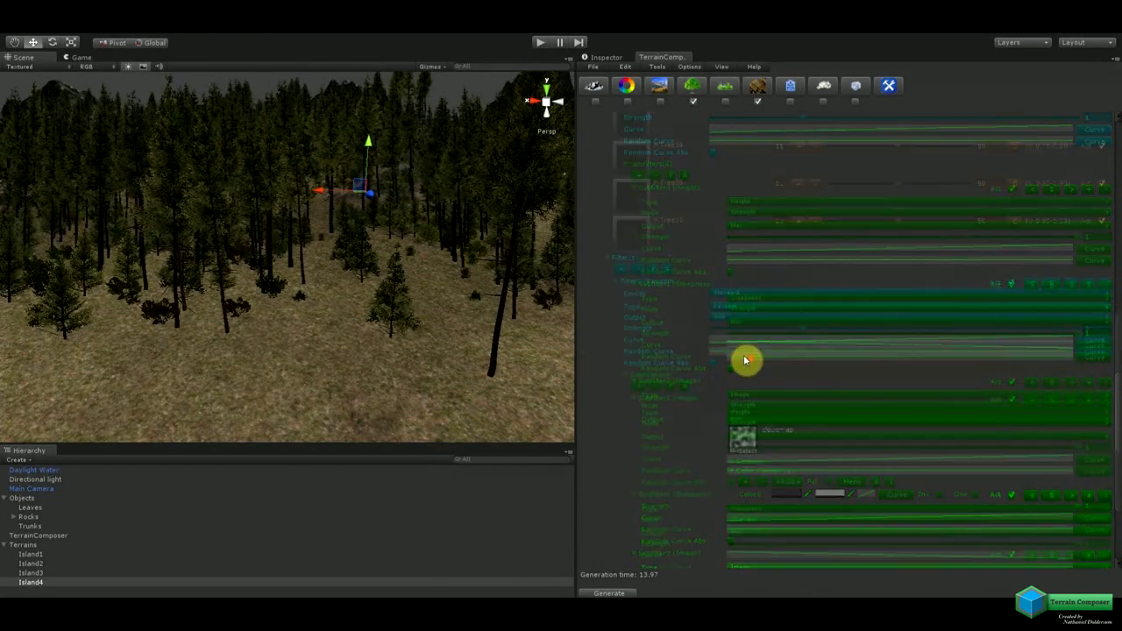
pyautogui.click(746, 271)
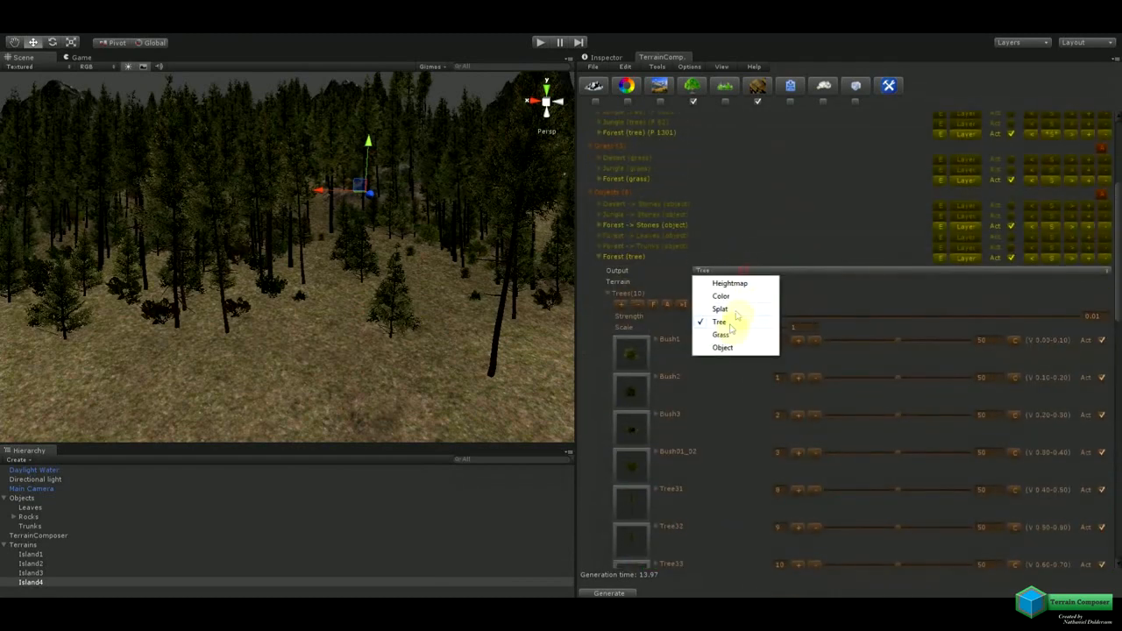
pyautogui.click(723, 348)
pyautogui.click(608, 282)
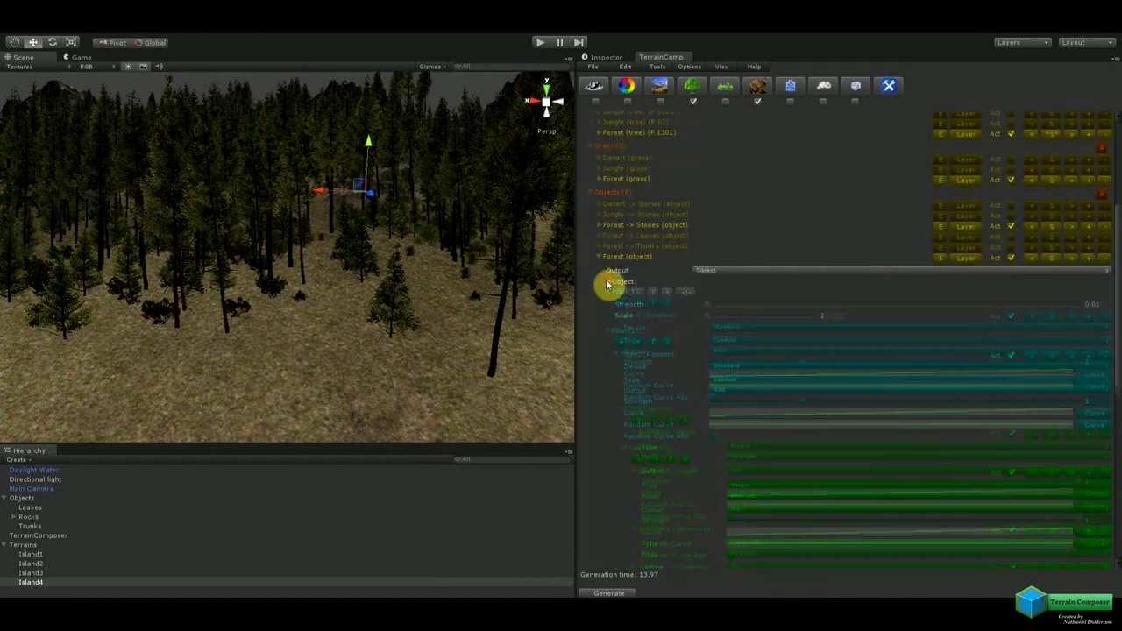
pyautogui.click(623, 296)
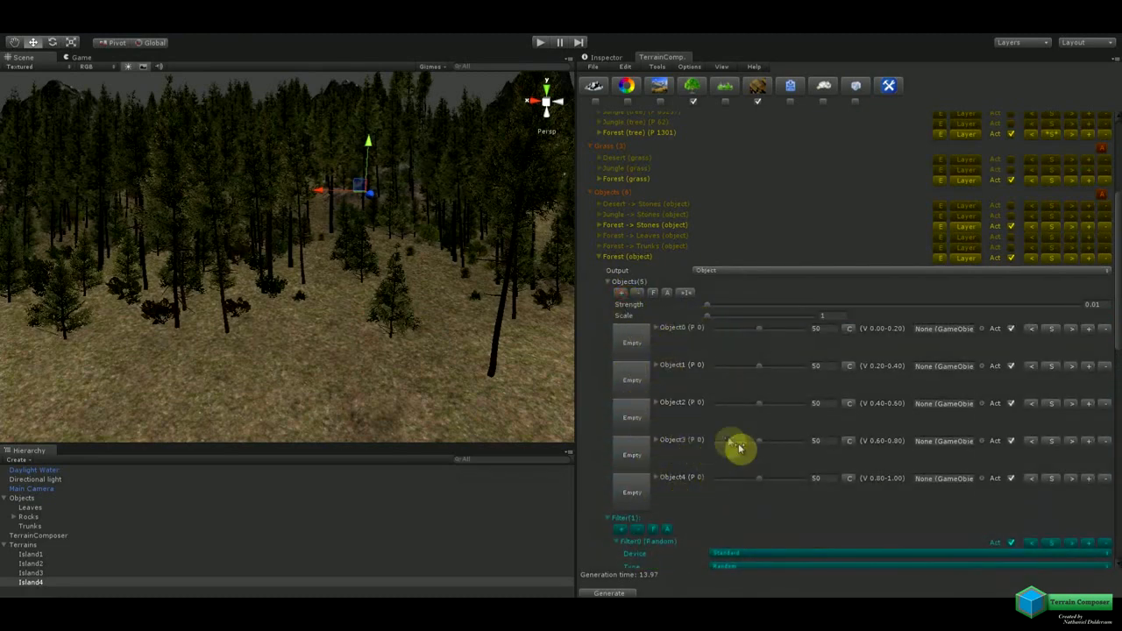
# Delete the duplicated Forest (object) layer from the Objects group.
pyautogui.scroll(-4, 761, 472)
pyautogui.scroll(5, 761, 472)
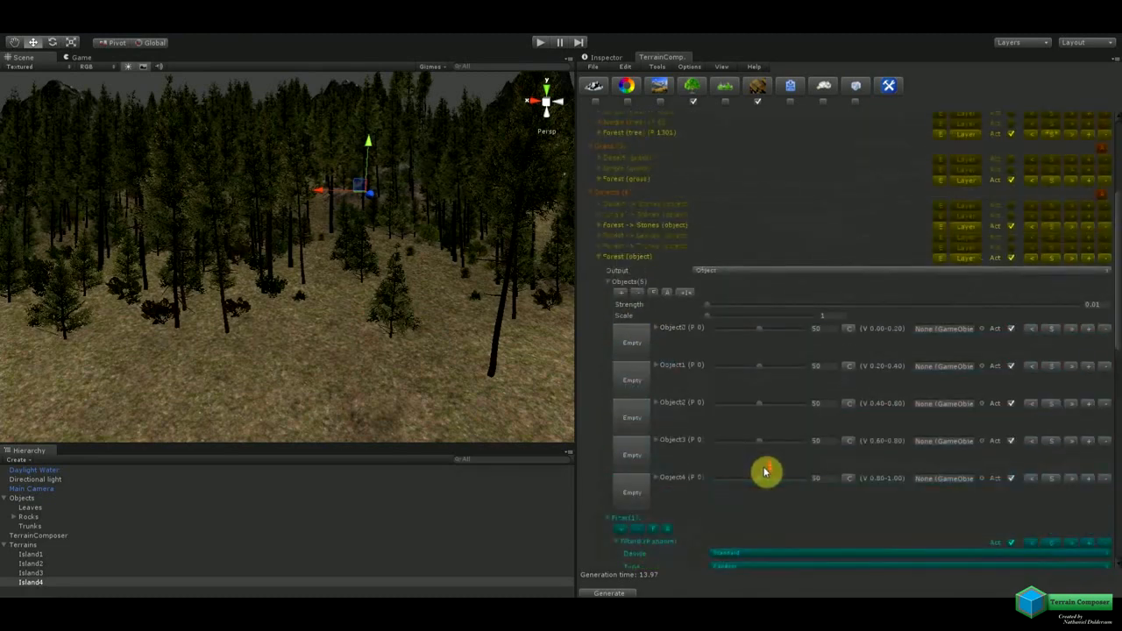
pyautogui.click(1102, 297)
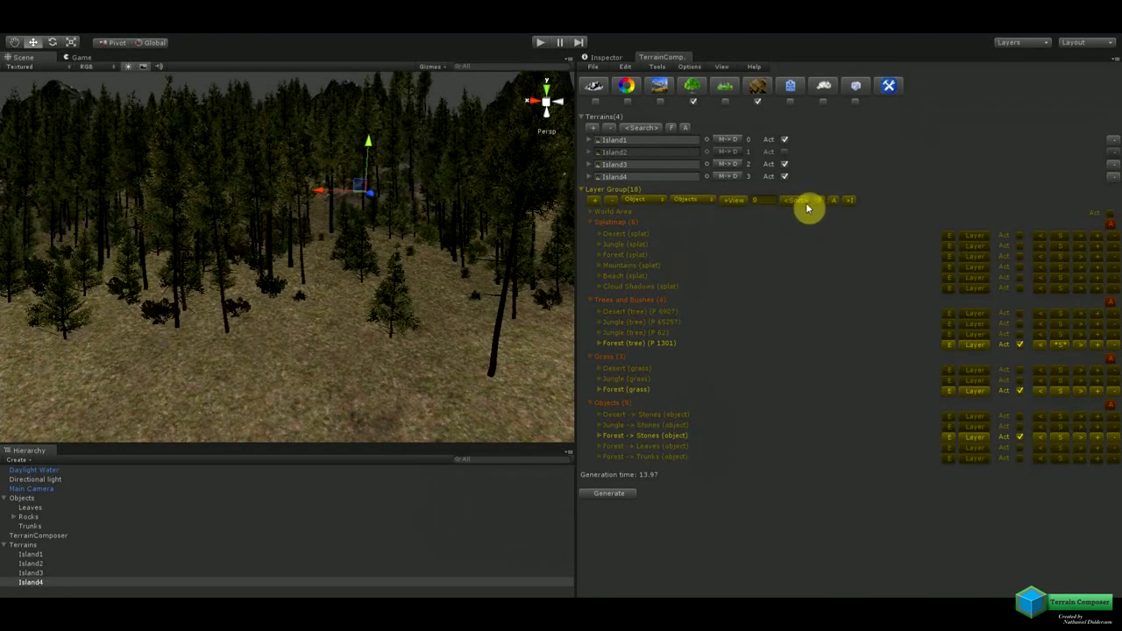
# Look at the Forest -> Stones layer's file options for creating, opening and saving a layer.
pyautogui.click(855, 207)
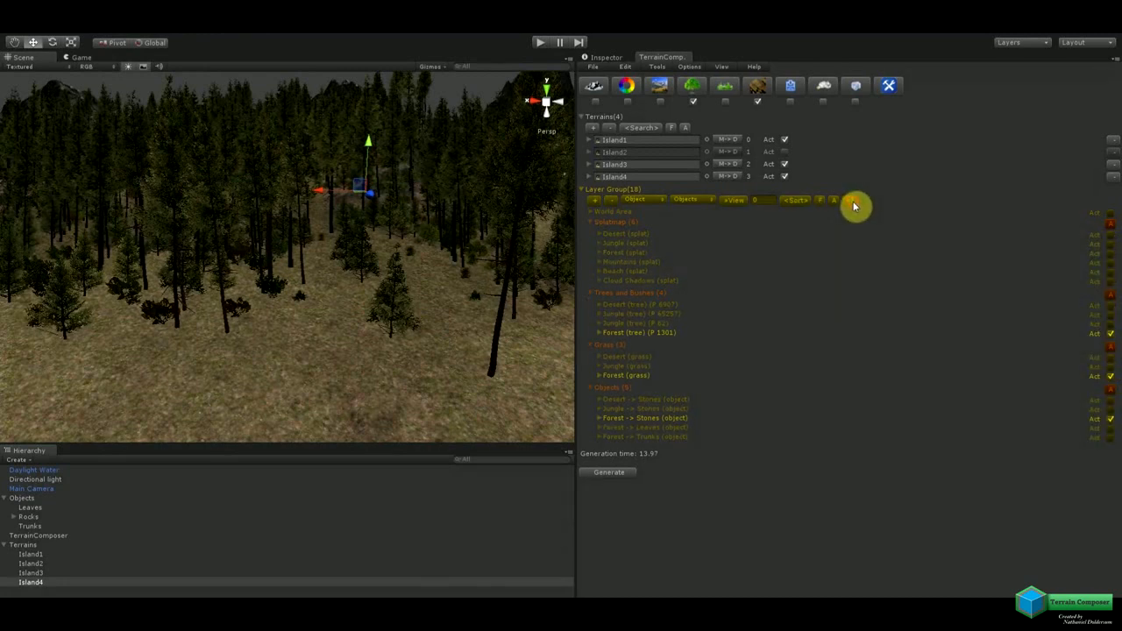
pyautogui.click(853, 203)
pyautogui.click(970, 436)
pyautogui.moveTo(984, 455)
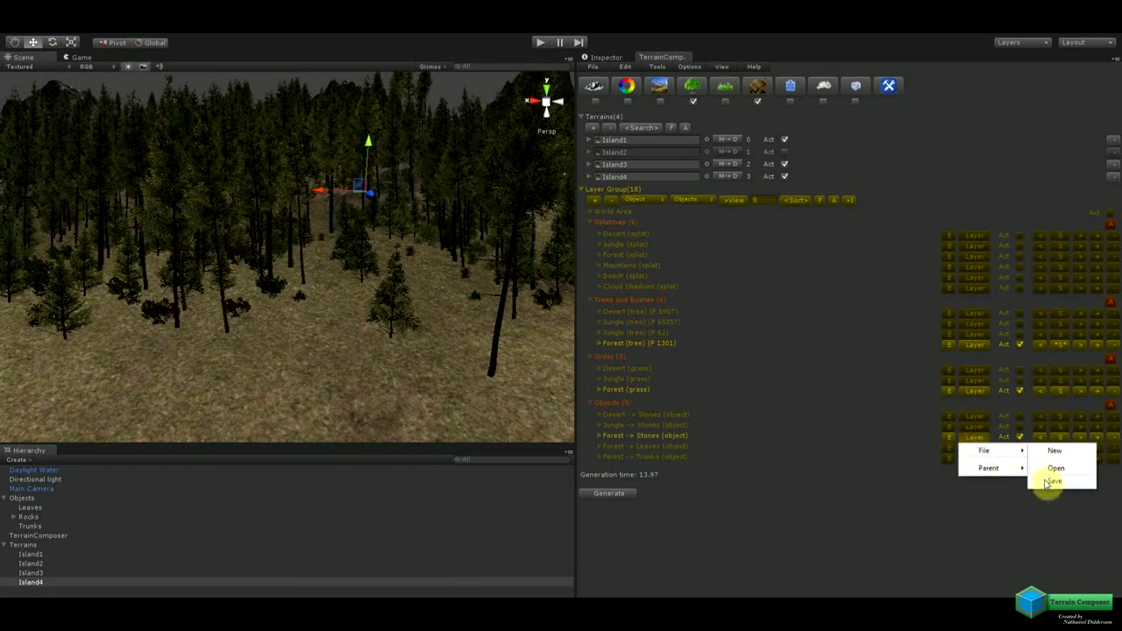
# Show the layer groups' extended controls, look at the Objects group's file and sort options, and hide the controls again.
pyautogui.click(849, 203)
pyautogui.click(978, 404)
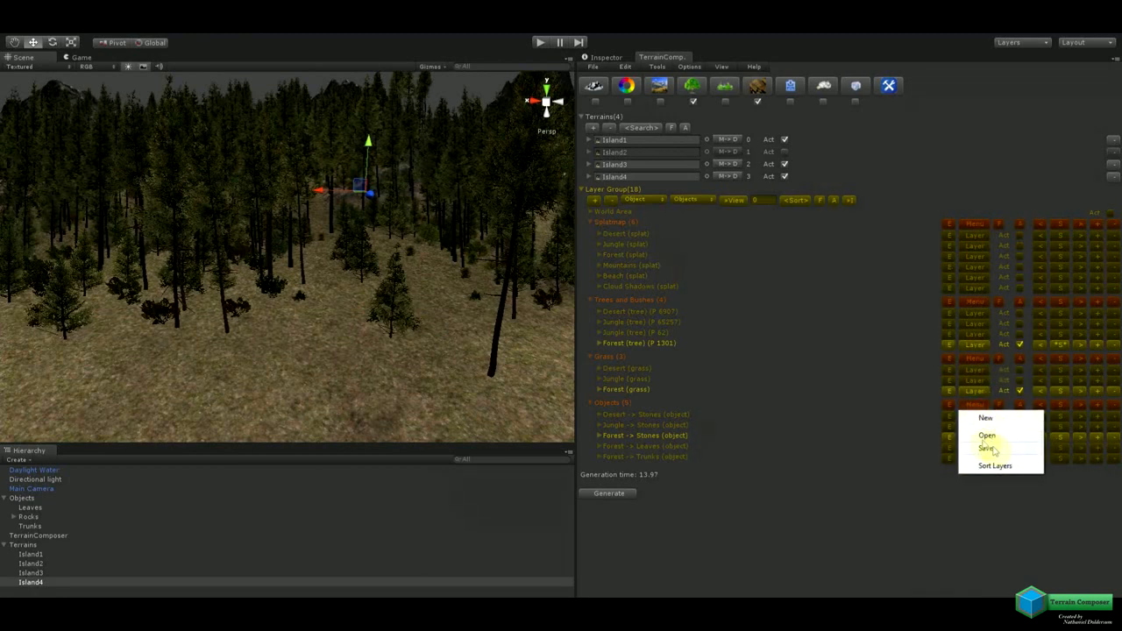
pyautogui.click(880, 379)
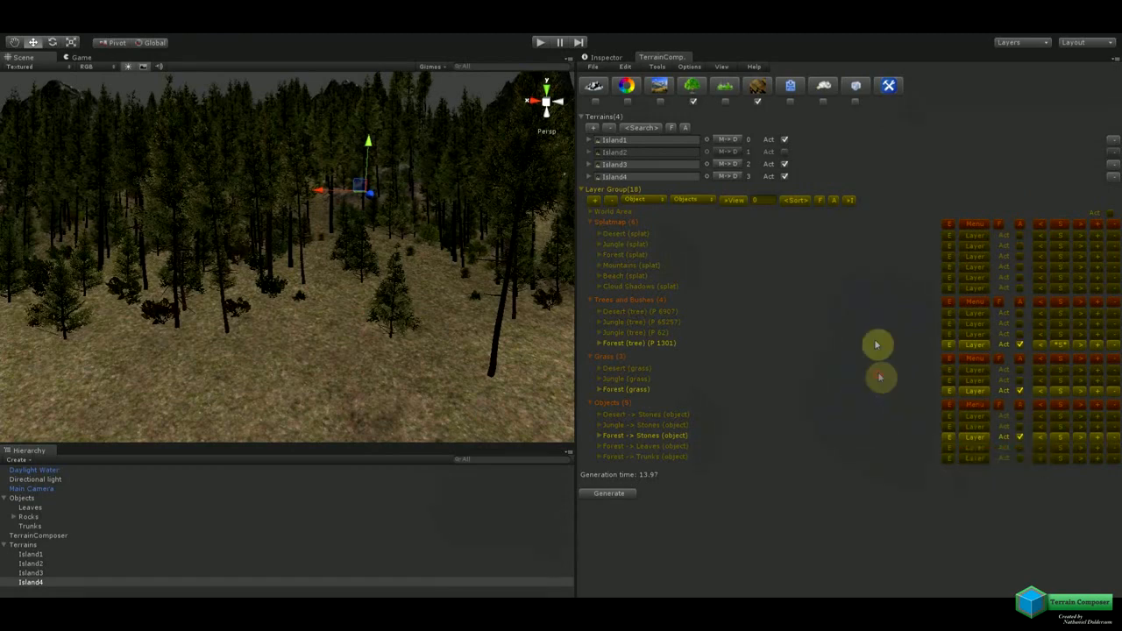
pyautogui.click(846, 200)
pyautogui.click(846, 201)
# Disable the tree output so only objects are generated, and open the Forest -> Stones layer's settings.
pyautogui.moveTo(395, 203); pyautogui.dragTo(366, 191, button='right')
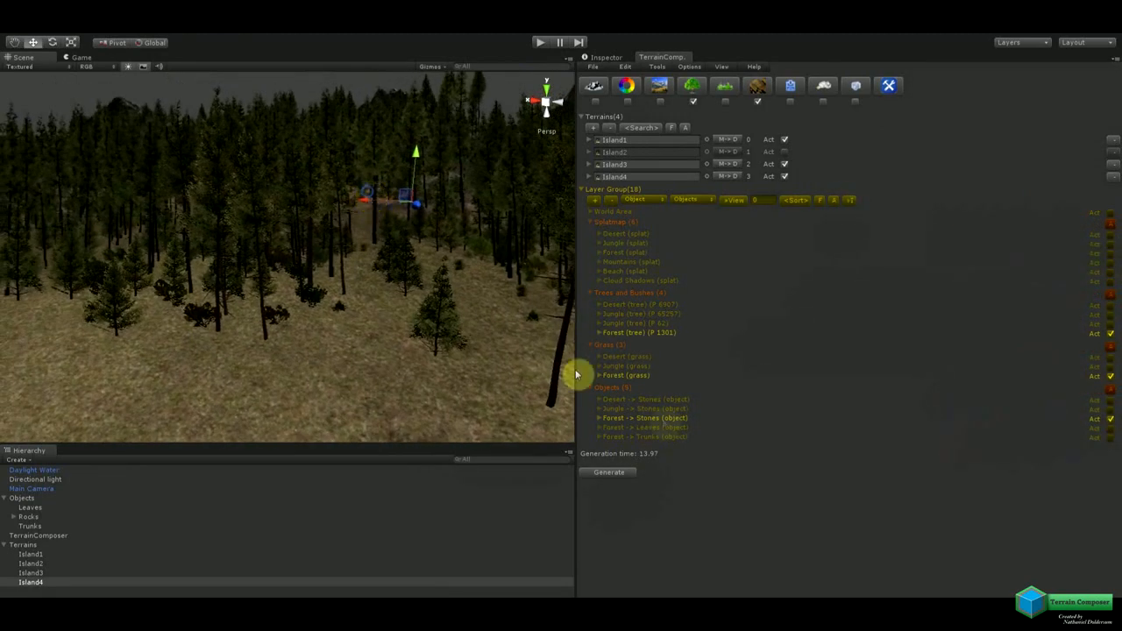
pyautogui.click(601, 422)
pyautogui.scroll(-5, 679, 486)
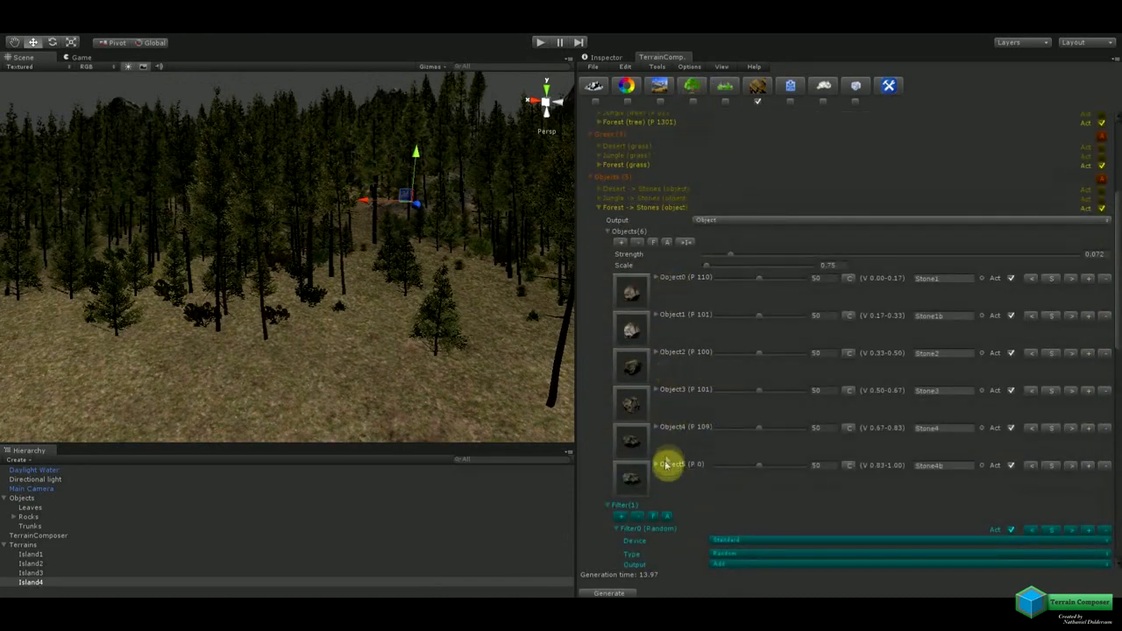
pyautogui.moveTo(431, 320); pyautogui.dragTo(431, 313, button='right')
pyautogui.scroll(5, 647, 306)
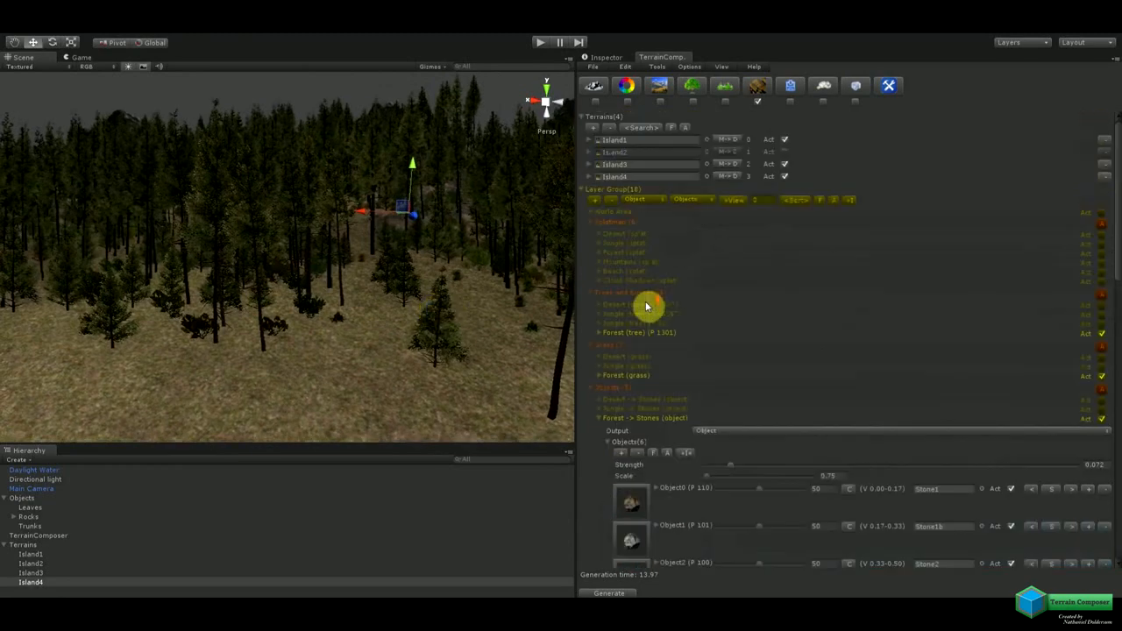
# Clear the placed trees from the terrains using the reset options in Island4's data, and collapse Island4.
pyautogui.click(587, 176)
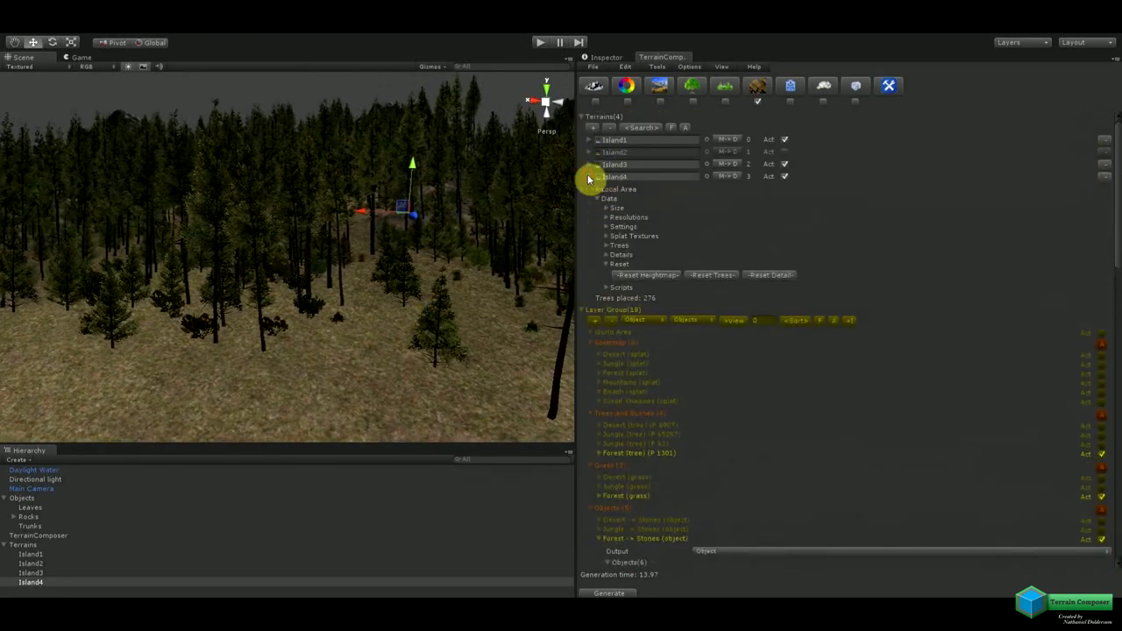
pyautogui.click(720, 276)
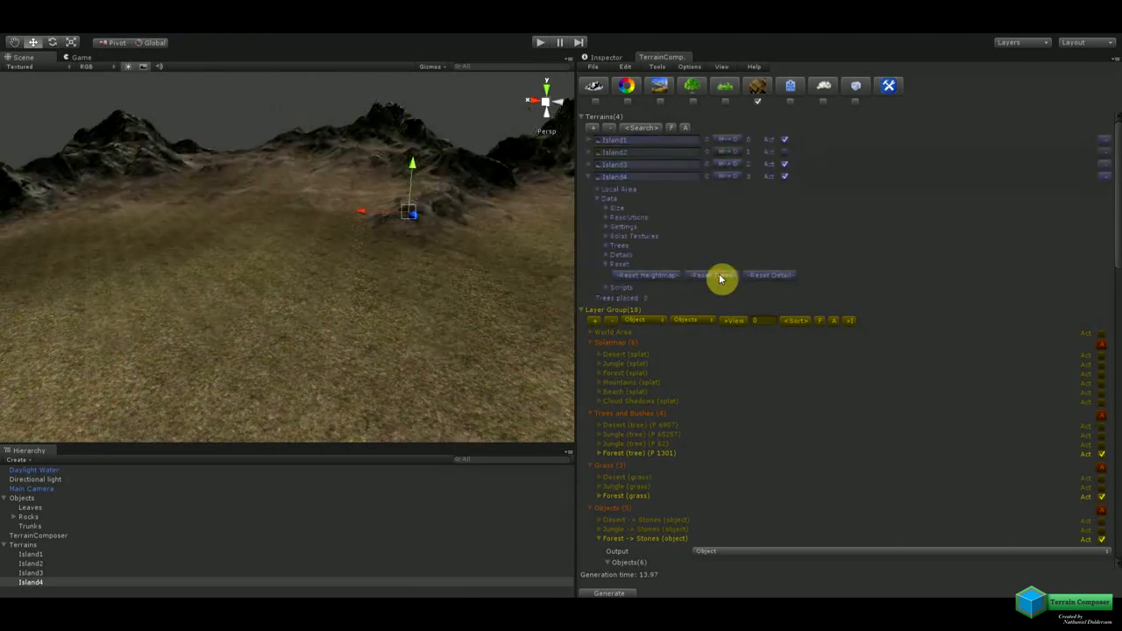
pyautogui.moveTo(289, 289); pyautogui.dragTo(246, 290, button='right')
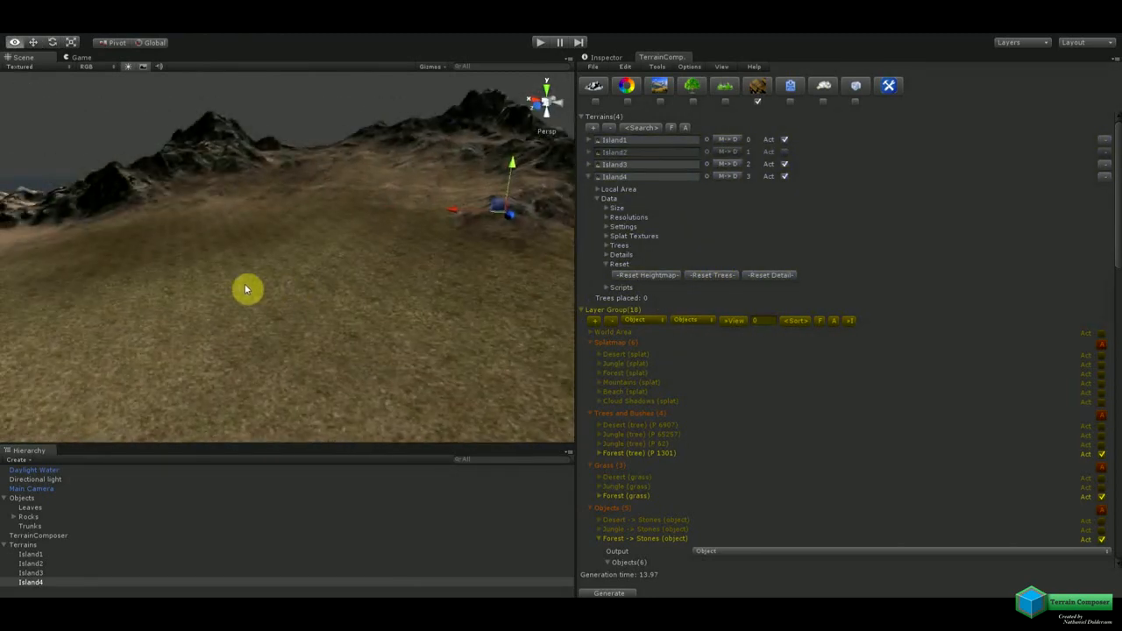
pyautogui.click(587, 181)
# Generate the Forest -> Stones objects on the active islands and inspect the rocks along the coast.
pyautogui.click(618, 592)
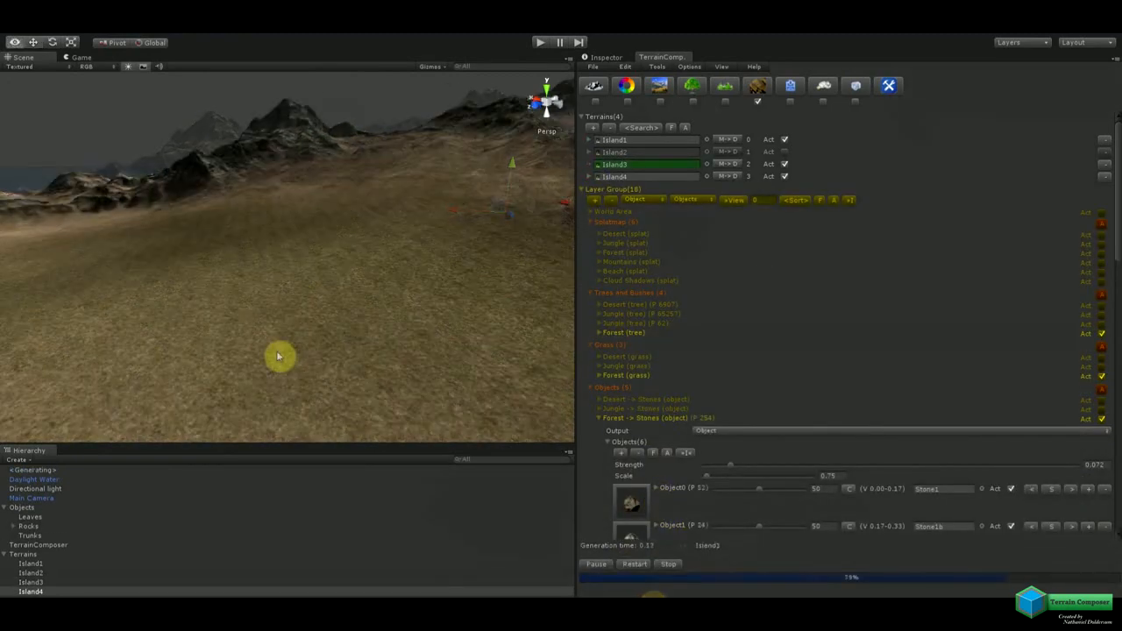
pyautogui.moveTo(401, 328); pyautogui.dragTo(351, 368, button='right')
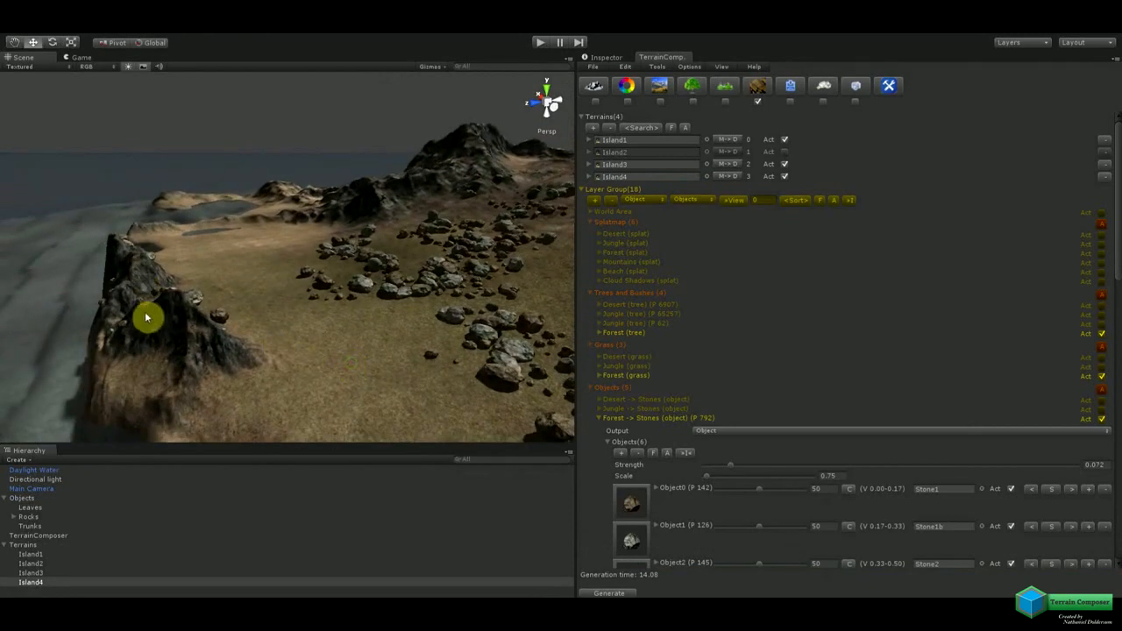
pyautogui.moveTo(145, 329); pyautogui.dragTo(331, 343, button='right')
# Delete stray stones individually from the mountain ridge at the island's edge.
pyautogui.click(292, 239)
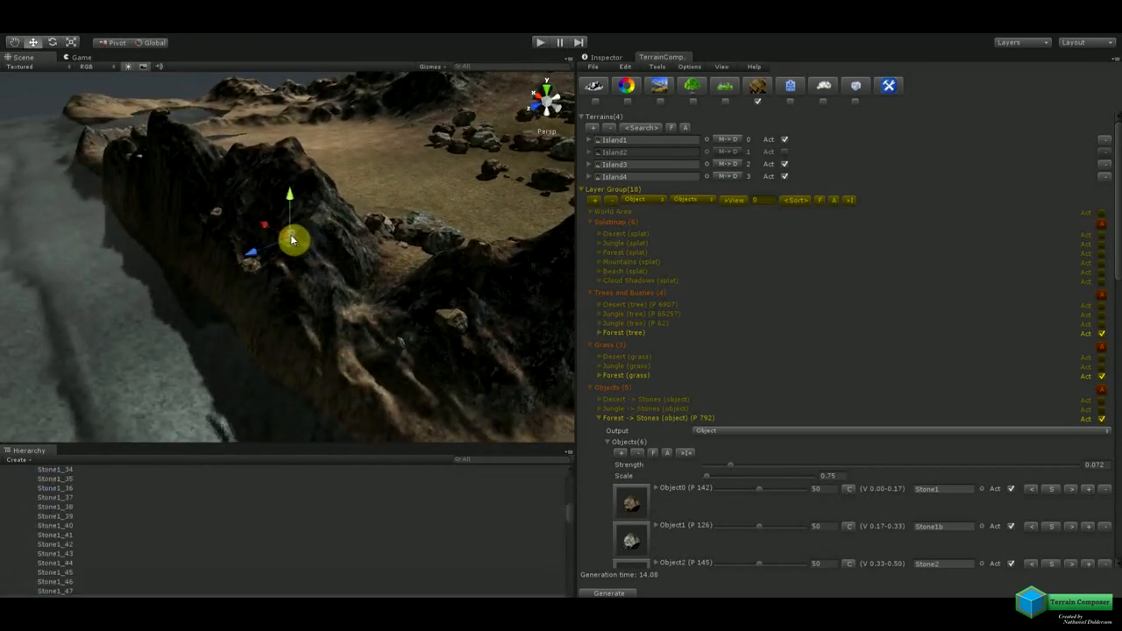
pyautogui.press('Delete')
pyautogui.click(451, 321)
pyautogui.press('Delete')
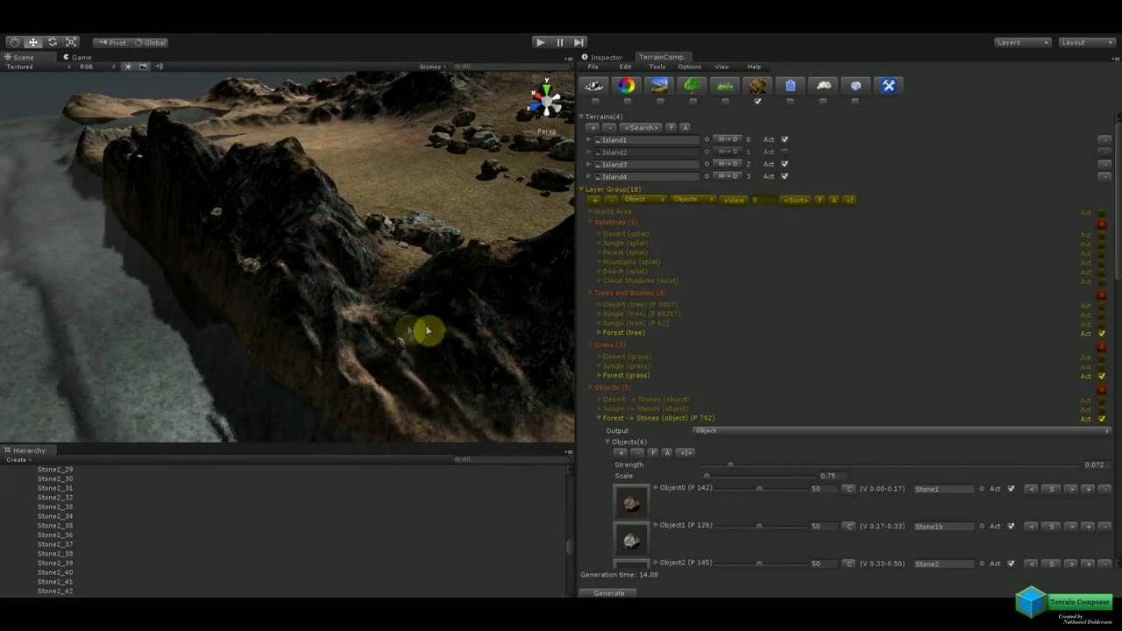
pyautogui.press('Delete')
pyautogui.moveTo(178, 251); pyautogui.dragTo(385, 298, button='right')
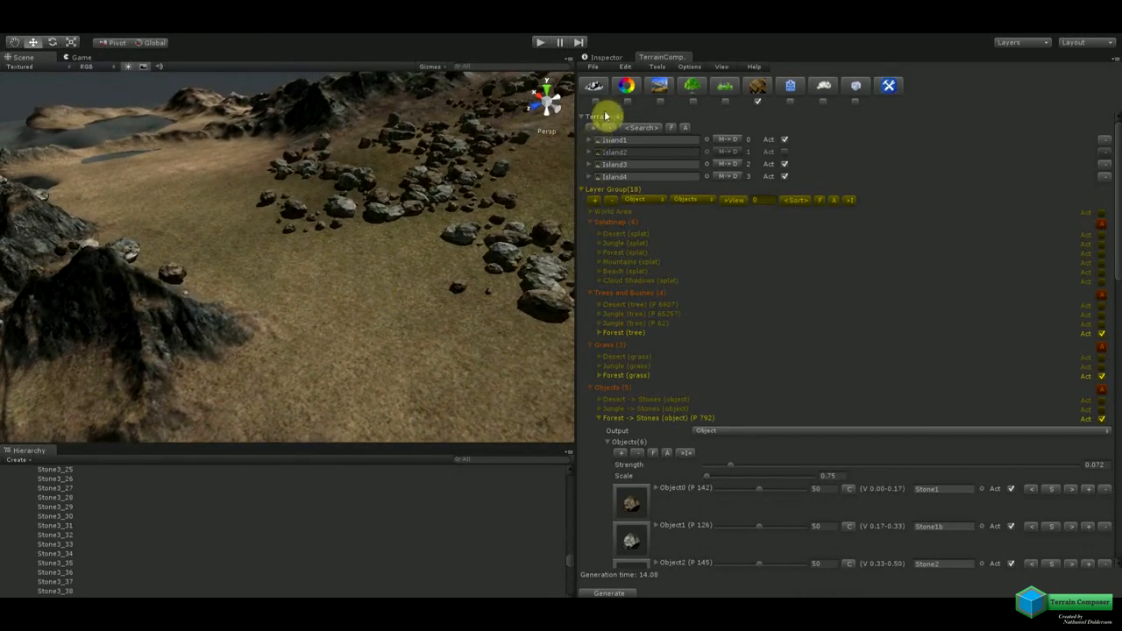
# Paint Arcea_palm trees over the stone-covered area of the Island3 terrain with the terrain's Place Trees tool.
pyautogui.click(615, 58)
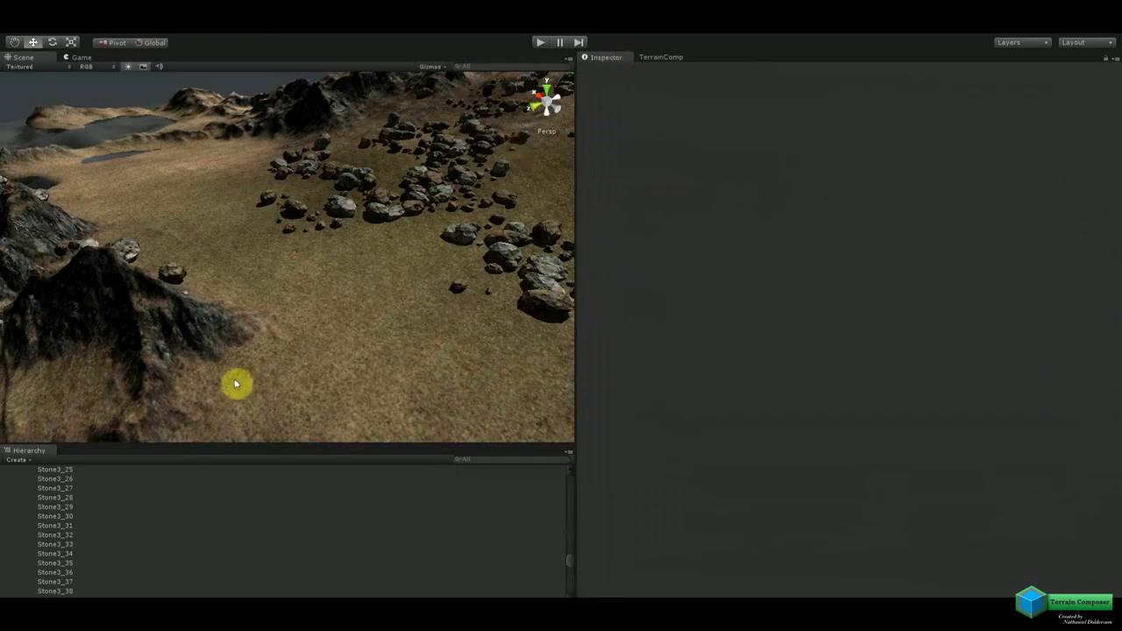
pyautogui.scroll(5, 235, 526)
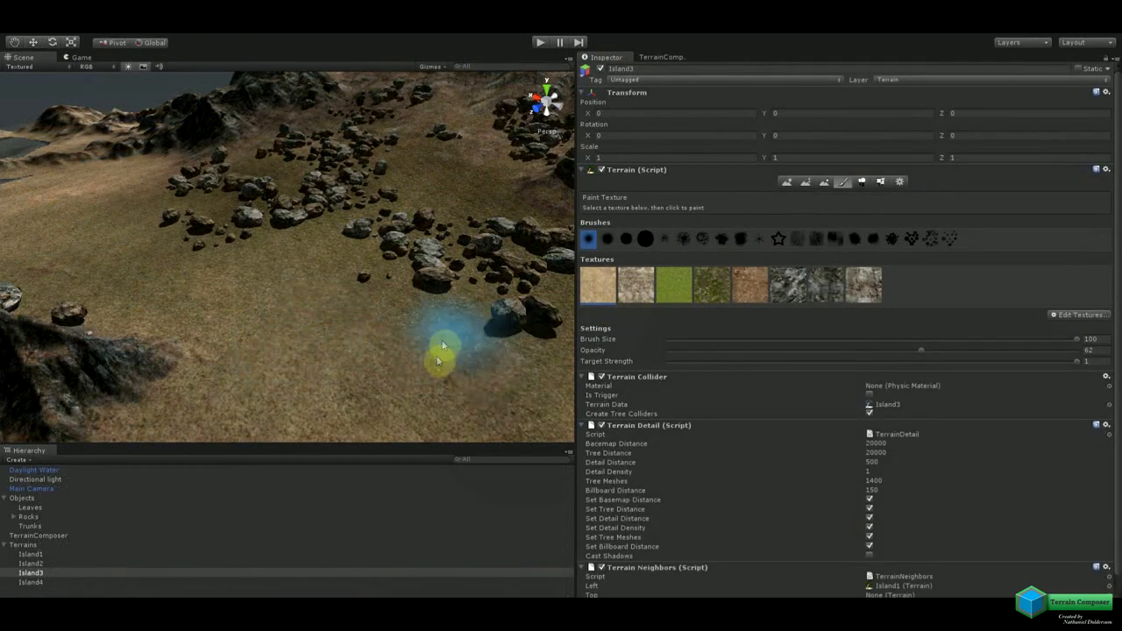
pyautogui.click(867, 182)
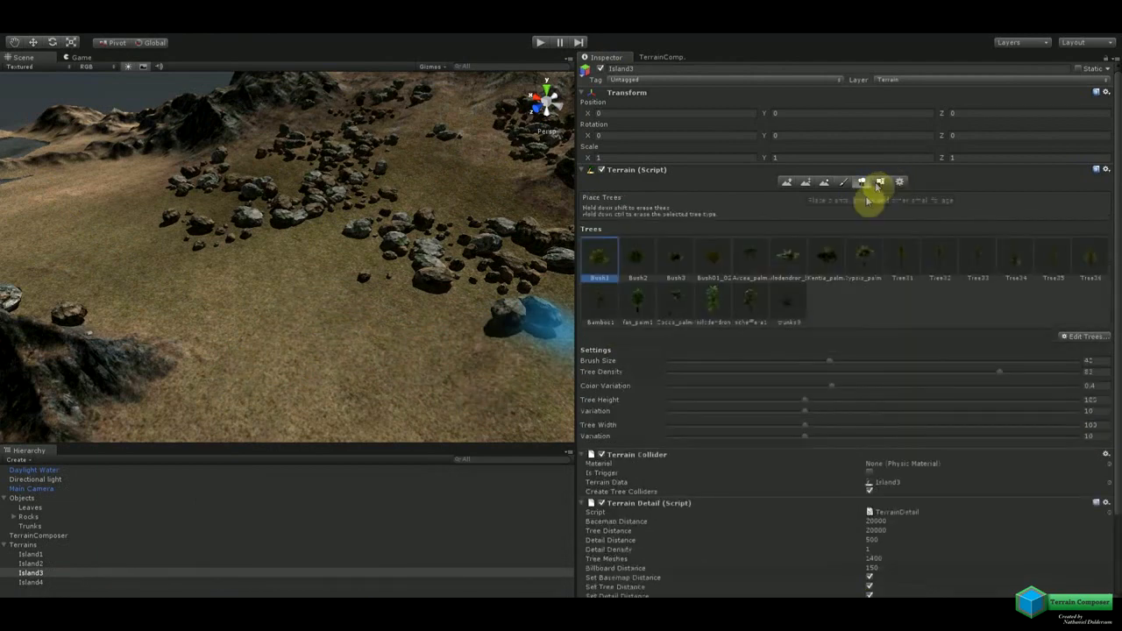
pyautogui.moveTo(407, 325)
pyautogui.mouseDown()
pyautogui.moveTo(326, 302)
pyautogui.moveTo(380, 268)
pyautogui.moveTo(400, 200)
pyautogui.moveTo(291, 213)
pyautogui.moveTo(338, 146)
pyautogui.moveTo(413, 176)
pyautogui.moveTo(358, 167)
pyautogui.moveTo(138, 205)
pyautogui.moveTo(201, 275)
pyautogui.moveTo(424, 304)
pyautogui.moveTo(433, 131)
pyautogui.moveTo(218, 176)
pyautogui.moveTo(198, 242)
pyautogui.mouseUp()
pyautogui.click(750, 259)
pyautogui.moveTo(198, 243); pyautogui.dragTo(280, 260, button='right')
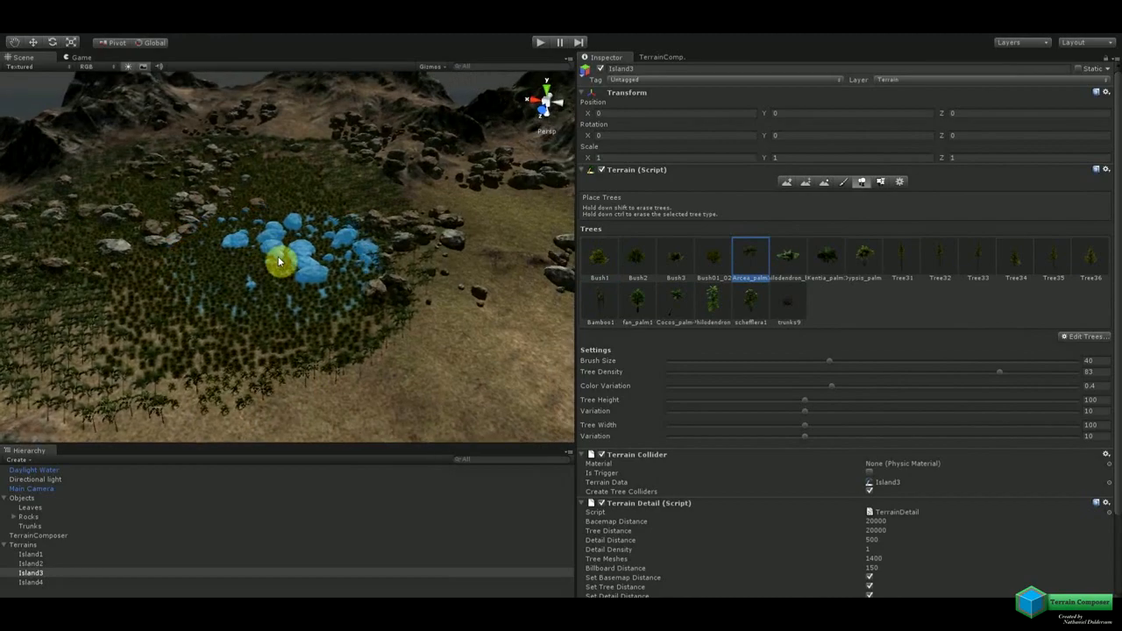
pyautogui.moveTo(253, 270); pyautogui.dragTo(325, 250, button='middle')
pyautogui.scroll(6, 322, 250)
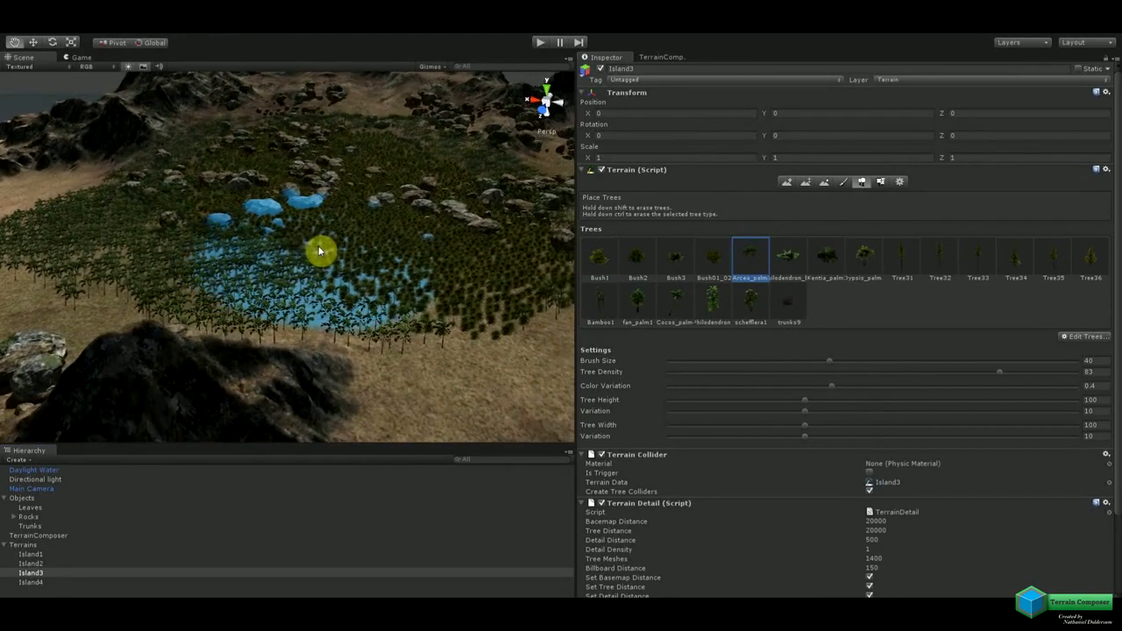
pyautogui.moveTo(361, 284); pyautogui.dragTo(370, 276, button='right')
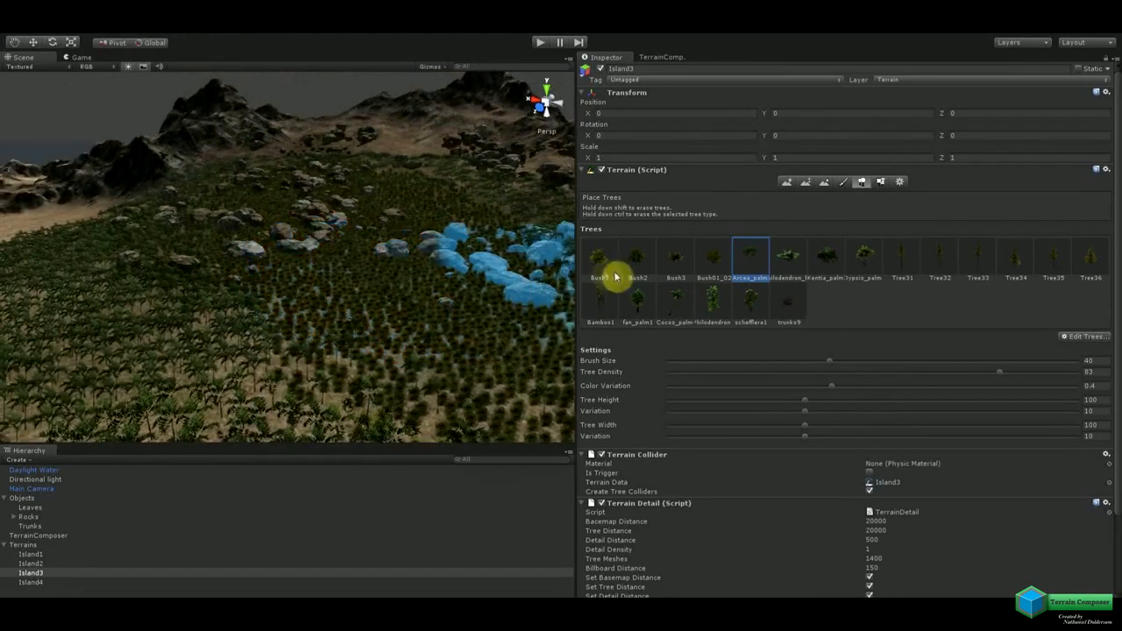
# Return to TerrainComposer and clear the hand-painted trees using Island4's reset options.
pyautogui.click(669, 58)
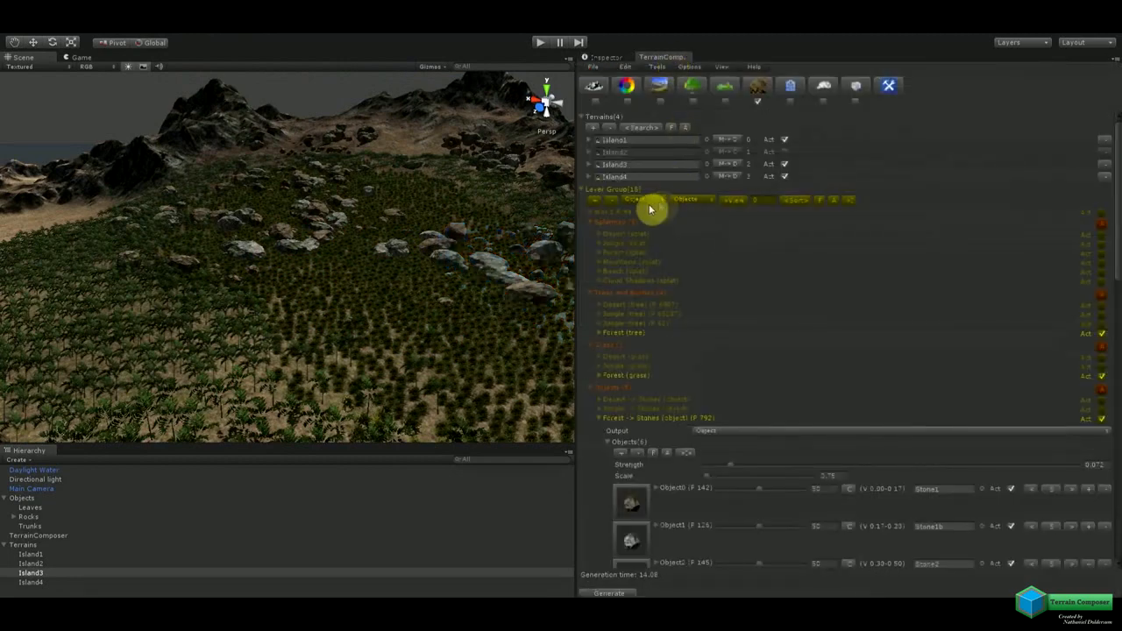
pyautogui.click(20, 545)
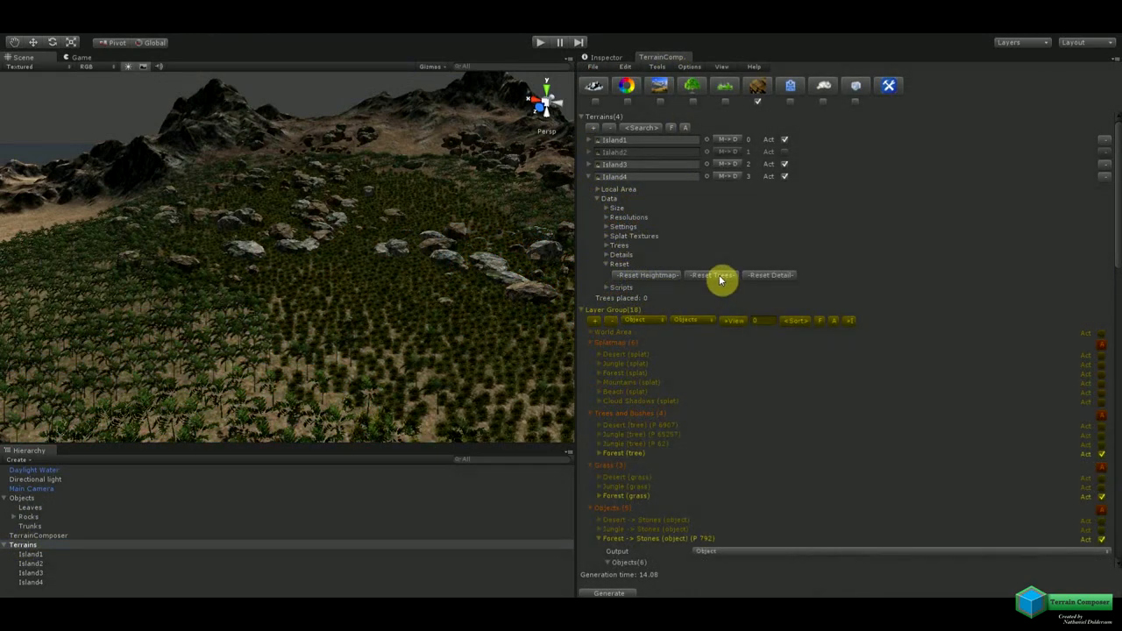
pyautogui.click(719, 277)
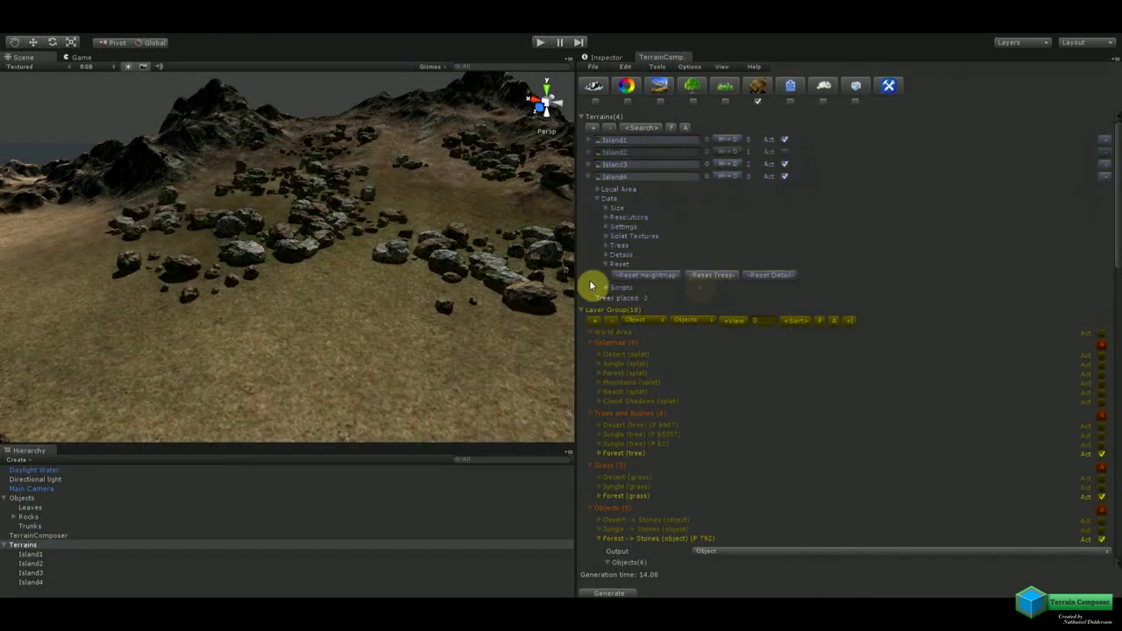
pyautogui.click(590, 177)
# Examine the generated stones and the Forest -> Stones layer's settings, and collapse the layer.
pyautogui.moveTo(476, 251); pyautogui.dragTo(371, 258, button='right')
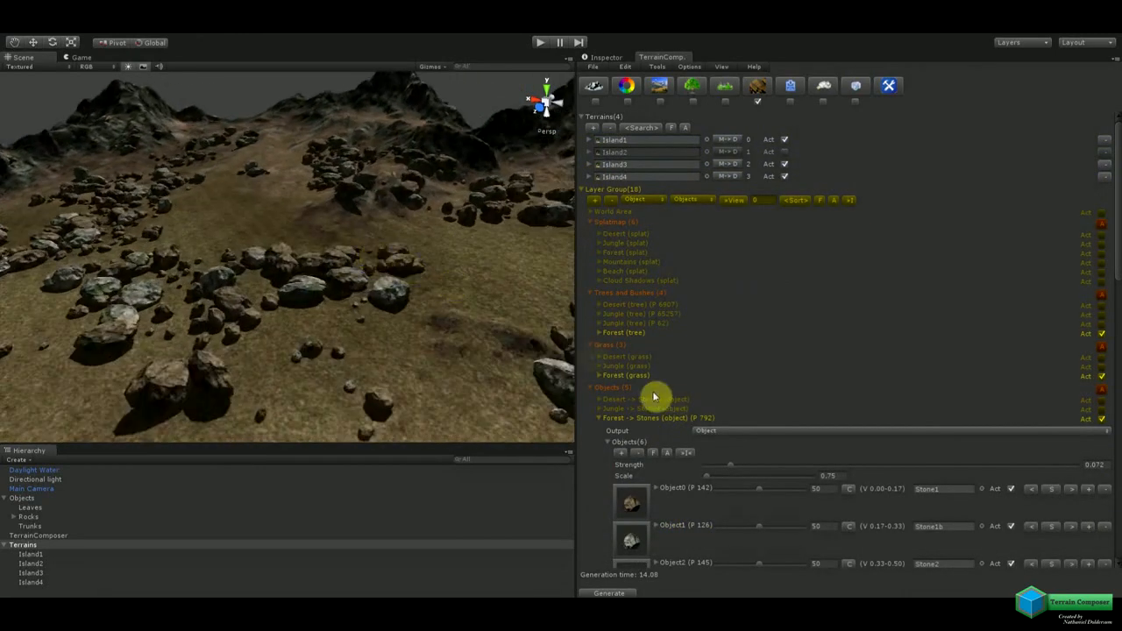
pyautogui.scroll(-8, 671, 410)
pyautogui.scroll(-4, 681, 408)
pyautogui.scroll(7, 681, 388)
pyautogui.click(601, 244)
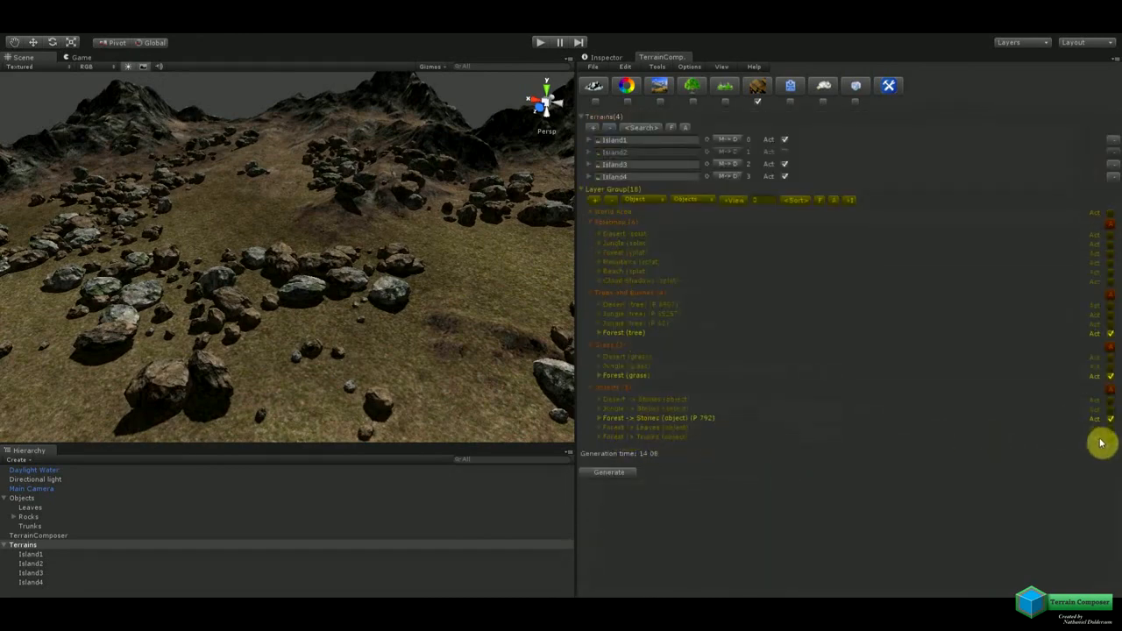
# Activate the Forest -> Trunks layer and open its settings to show its trunk objects.
pyautogui.click(601, 436)
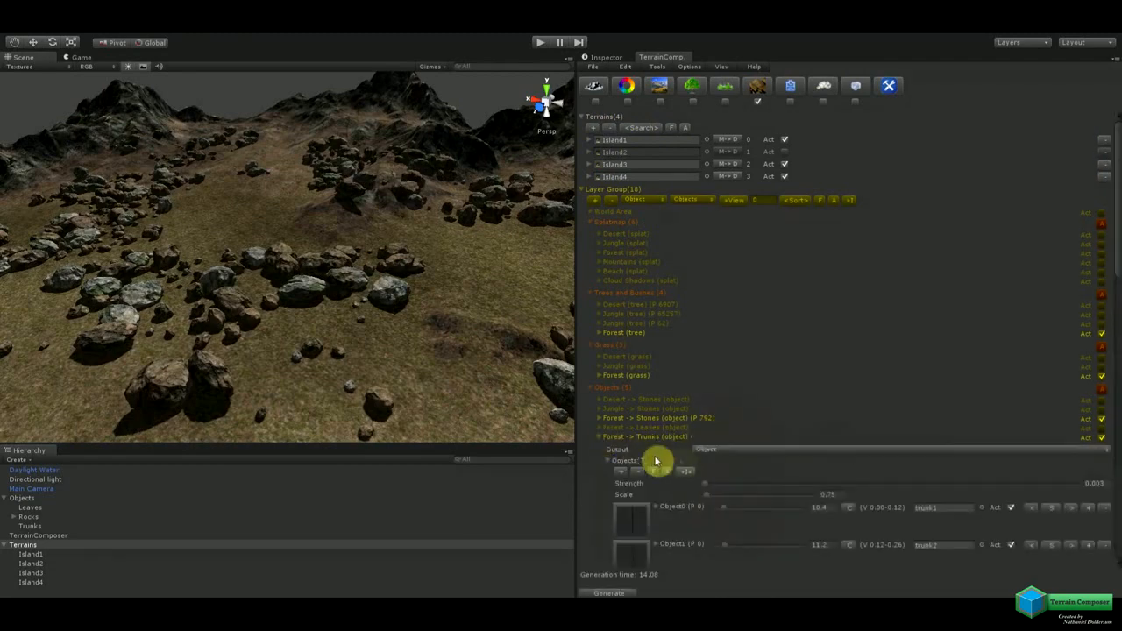
pyautogui.scroll(-5, 675, 451)
pyautogui.scroll(-2, 691, 449)
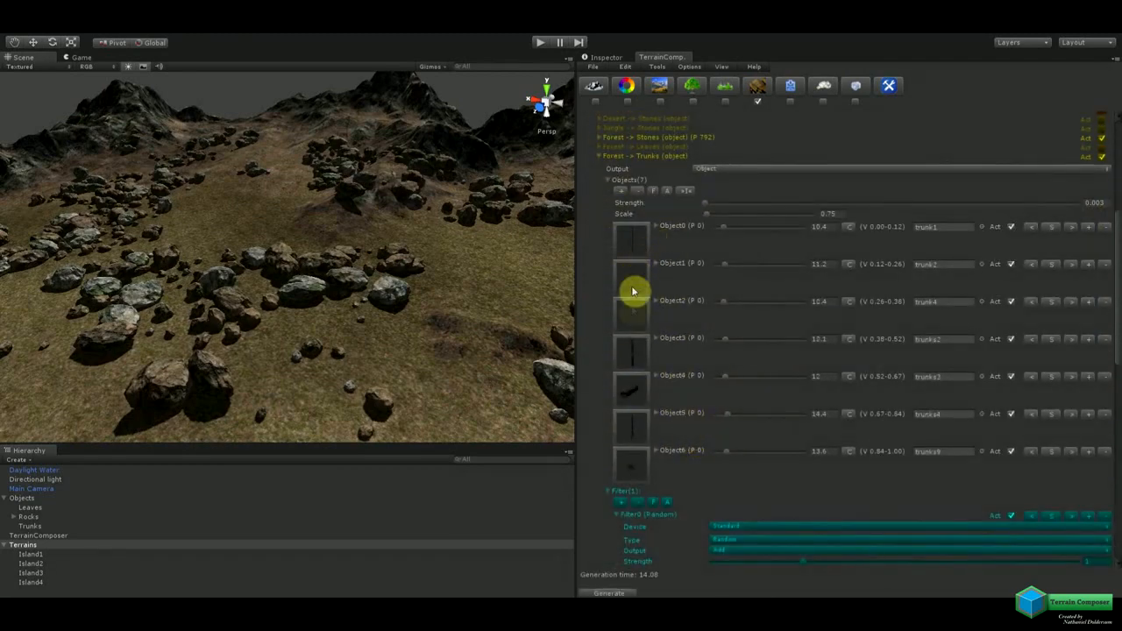
# Examine the transform settings of the Forest -> Trunks layer's Object0 and preview its trunk1 model.
pyautogui.click(657, 226)
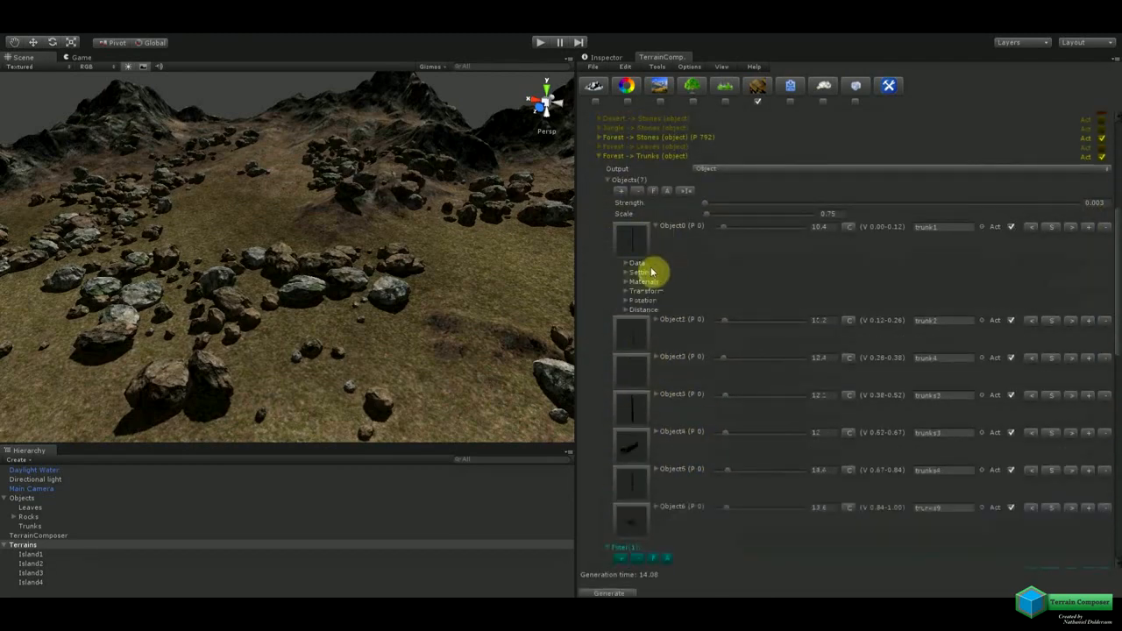
pyautogui.click(628, 290)
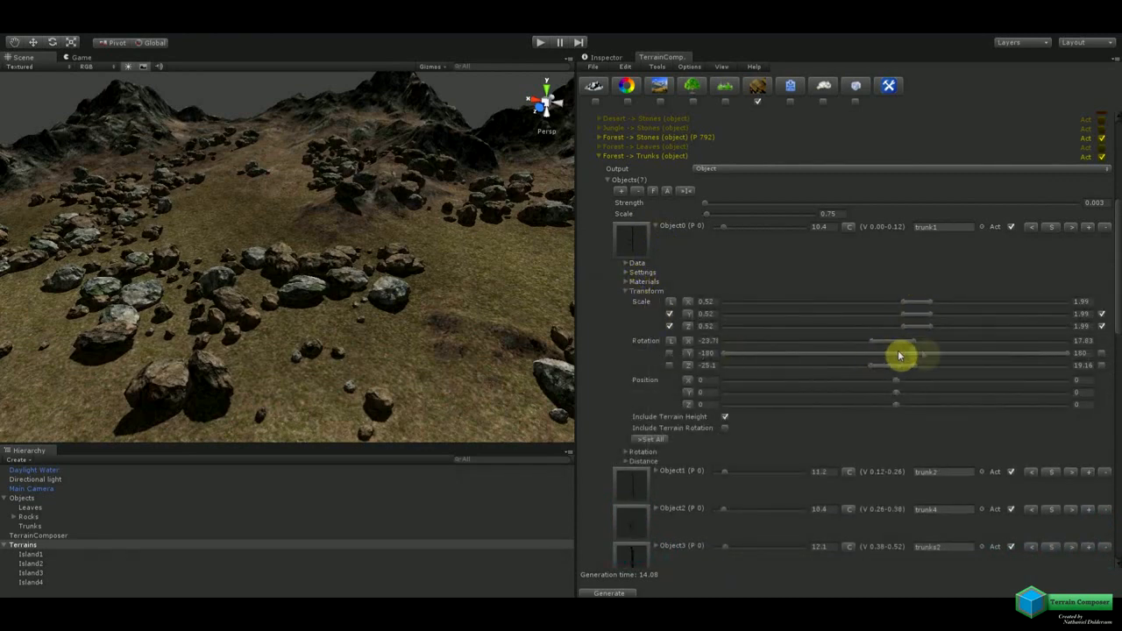
pyautogui.click(641, 251)
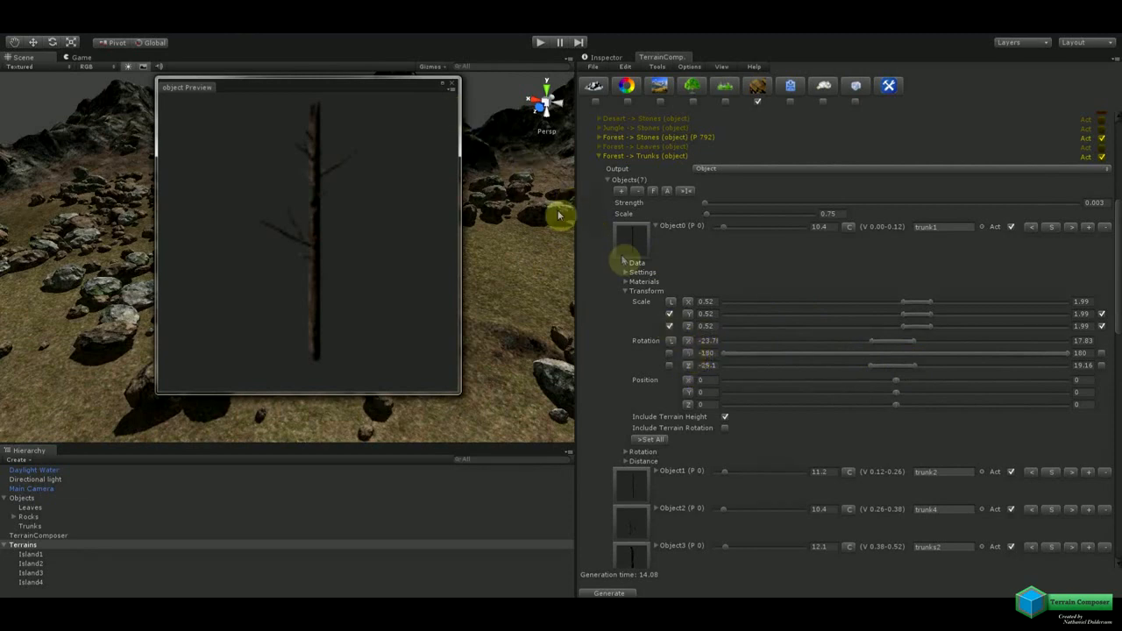
pyautogui.click(636, 246)
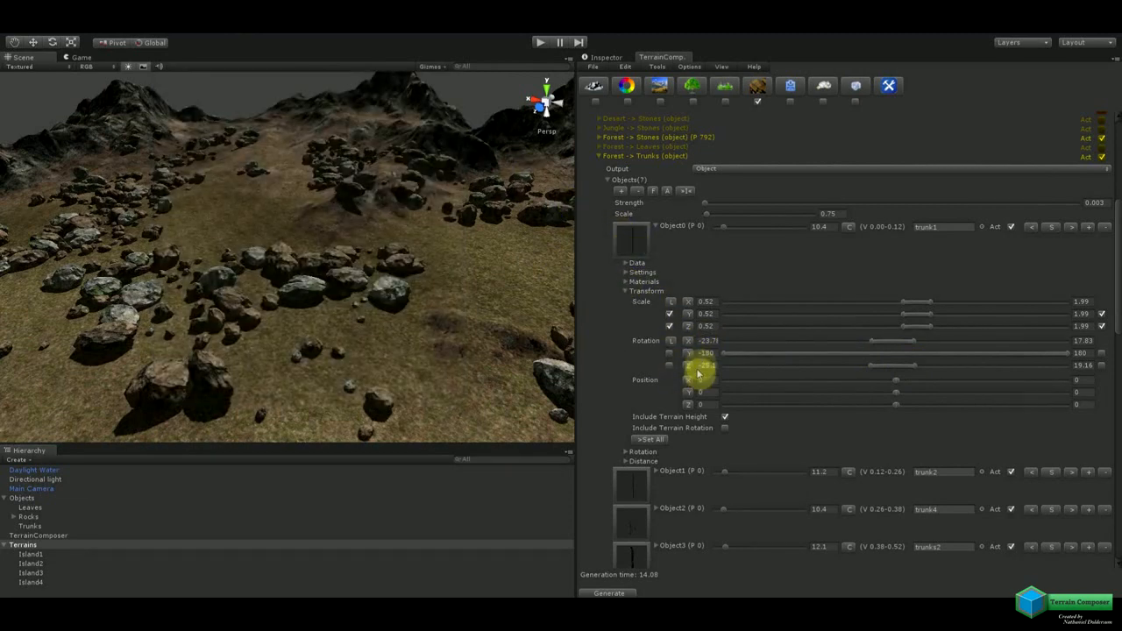
# Open the distance settings of the trunks layer's Object0 and generate the forest stones and trunks on the islands.
pyautogui.moveTo(1120, 302); pyautogui.dragTo(1113, 467)
pyautogui.scroll(-5, 839, 343)
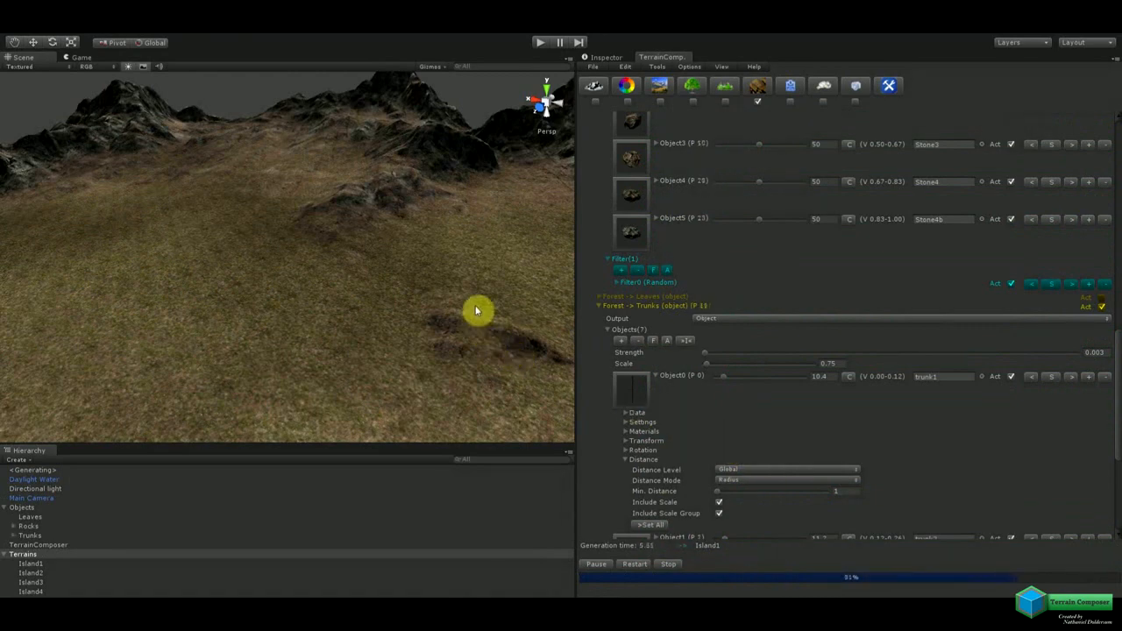
# Examine the stones and trunks being generated on the islands from several viewpoints.
pyautogui.moveTo(474, 309); pyautogui.dragTo(348, 311, button='right')
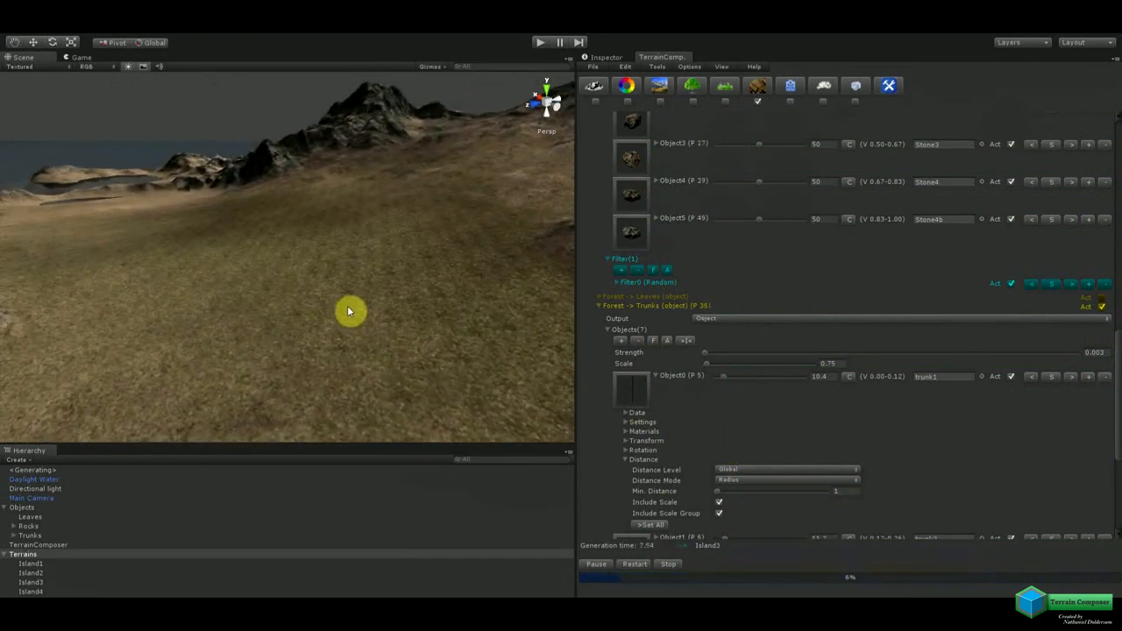
pyautogui.scroll(-5, 363, 311)
pyautogui.moveTo(375, 313); pyautogui.dragTo(289, 292, button='middle')
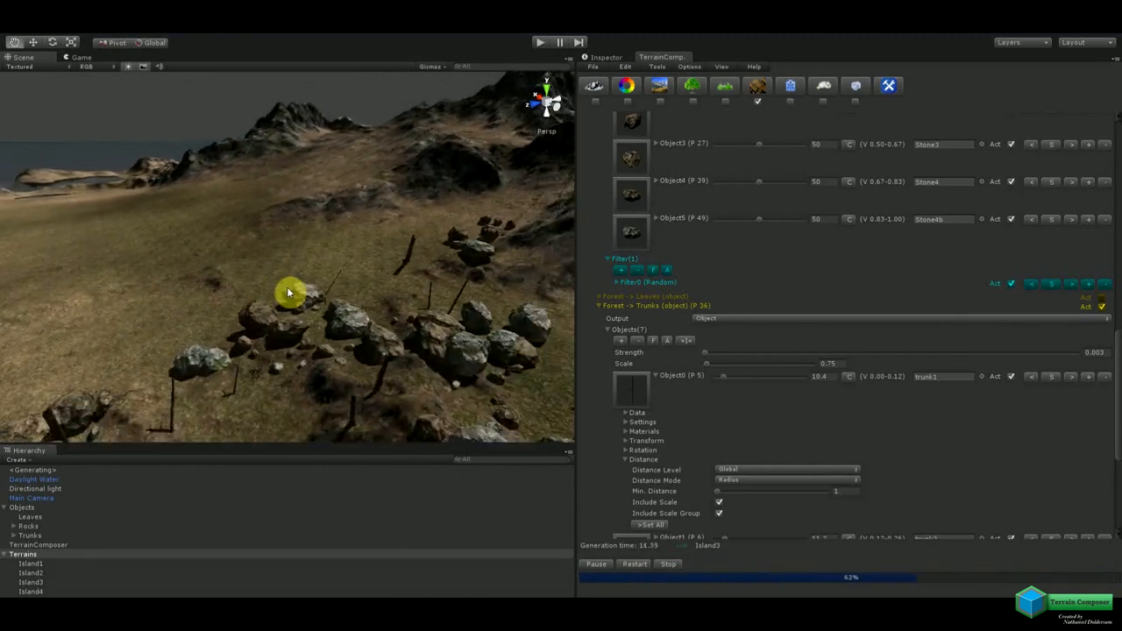
pyautogui.moveTo(427, 337); pyautogui.dragTo(392, 329, button='right')
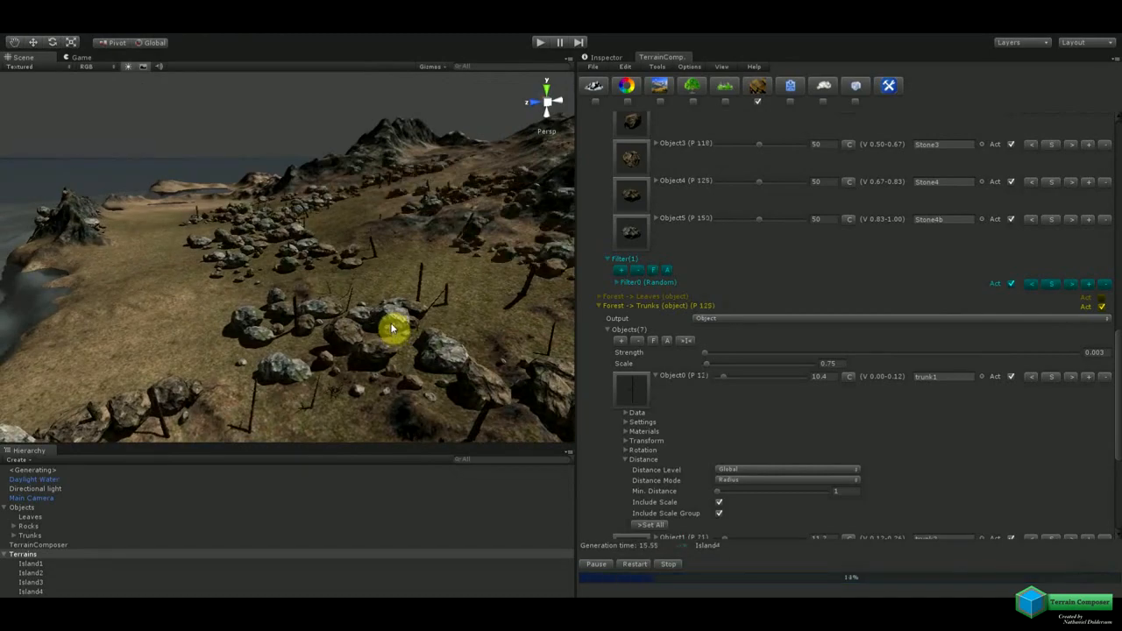
pyautogui.moveTo(358, 255); pyautogui.dragTo(351, 288, button='right')
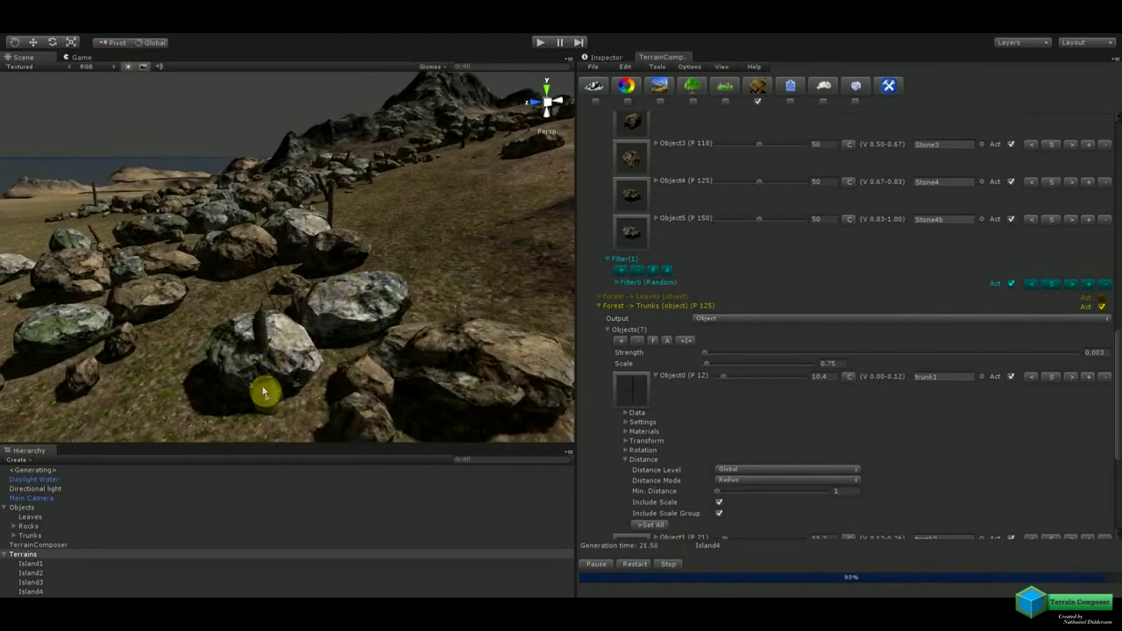
pyautogui.moveTo(220, 353); pyautogui.dragTo(341, 328, button='right')
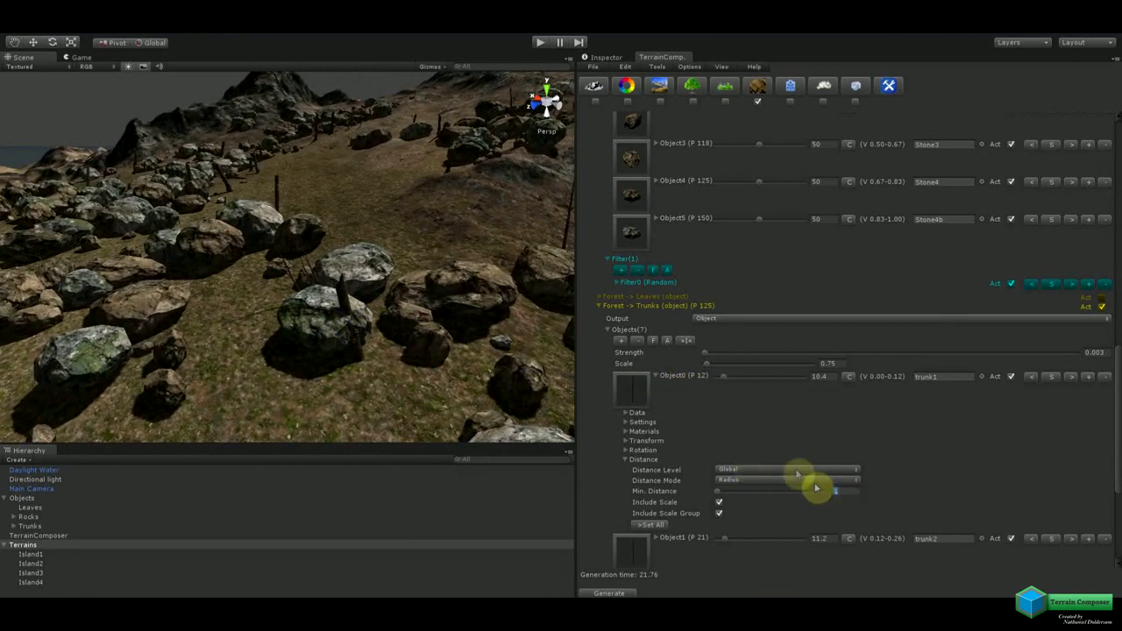
# Check the size data of the trunks layer's Object0, set its minimum distance to 3.2, and regenerate the objects.
pyautogui.click(625, 422)
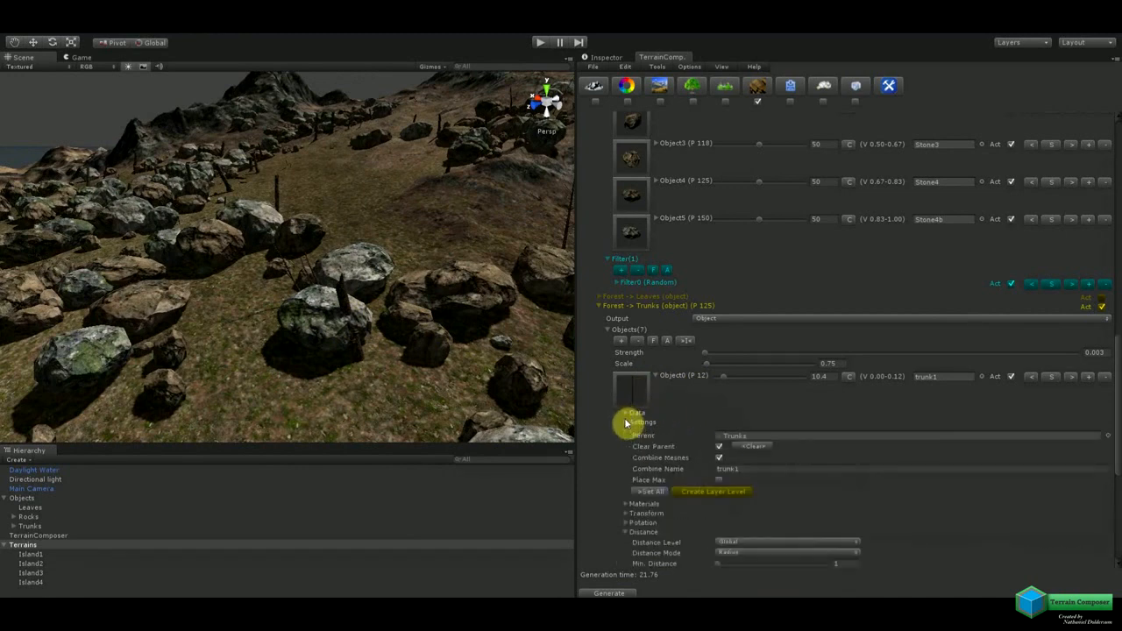
pyautogui.click(629, 424)
pyautogui.click(627, 413)
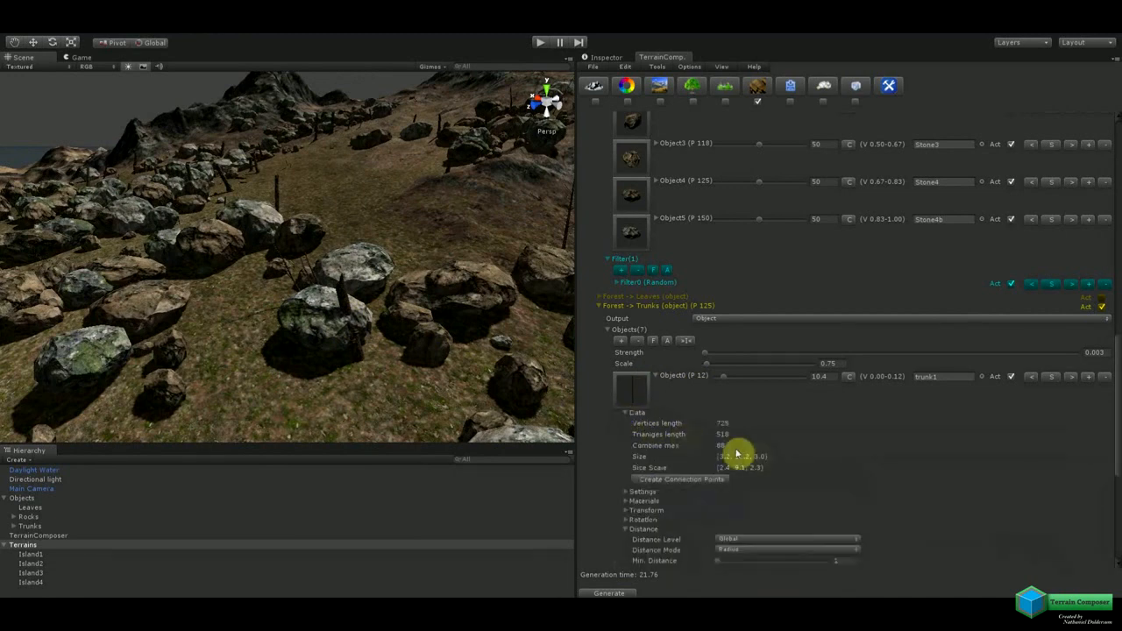
pyautogui.scroll(-3, 741, 463)
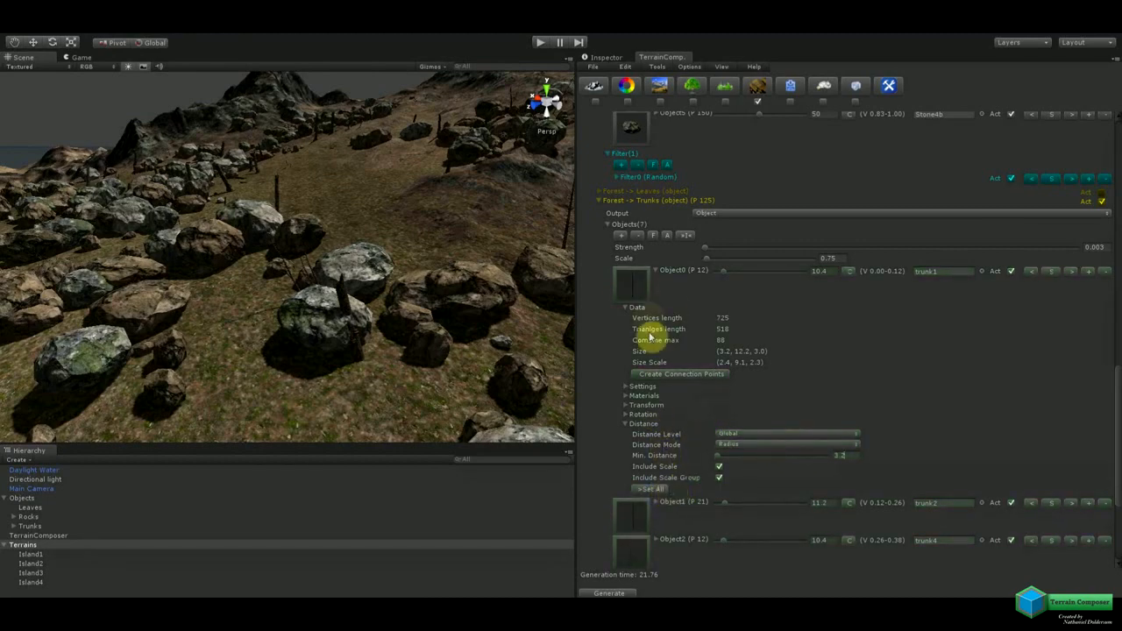
pyautogui.click(635, 591)
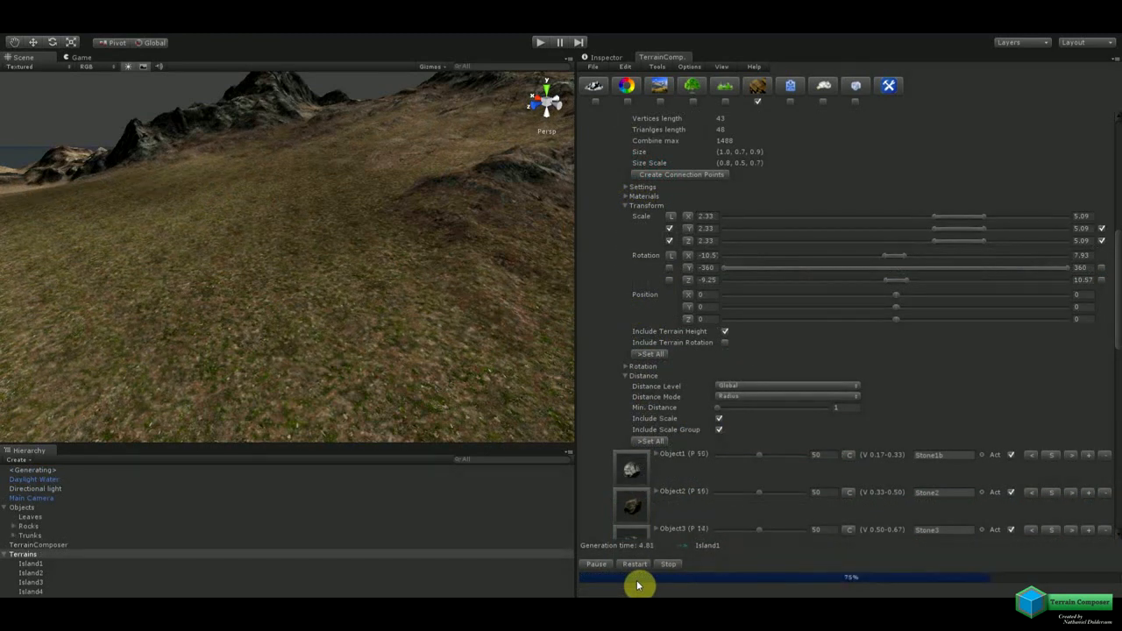
# Inspect the regenerated stone groups and the spacing of the trunks among them, both close up and from farther away.
pyautogui.moveTo(450, 230); pyautogui.dragTo(381, 228, button='right')
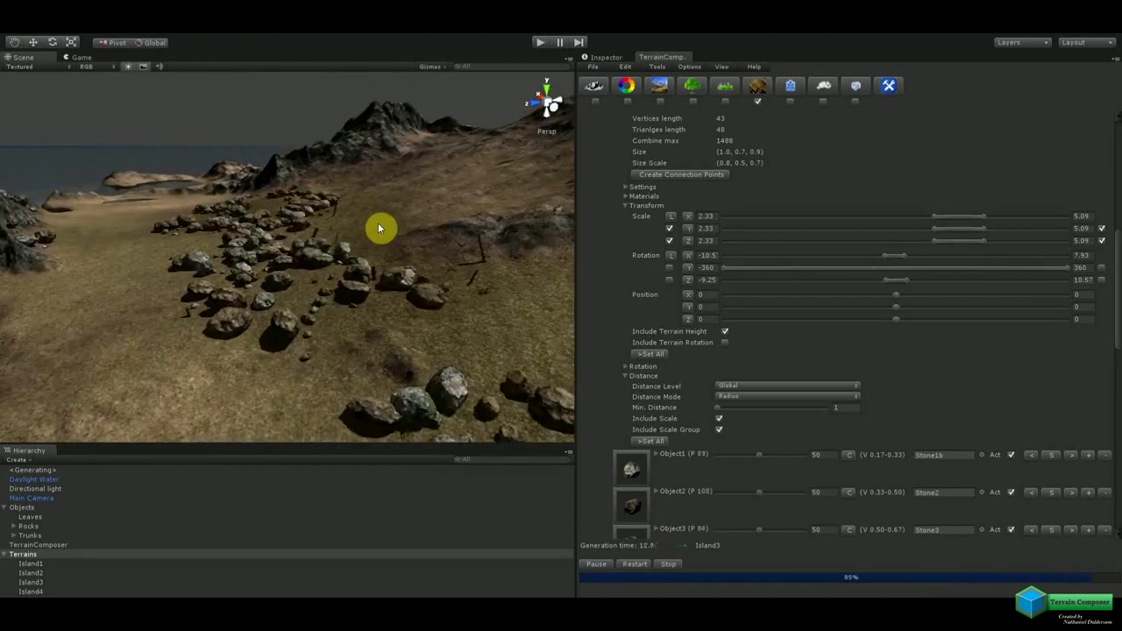
pyautogui.scroll(5, 378, 222)
pyautogui.moveTo(340, 263); pyautogui.dragTo(408, 307, button='right')
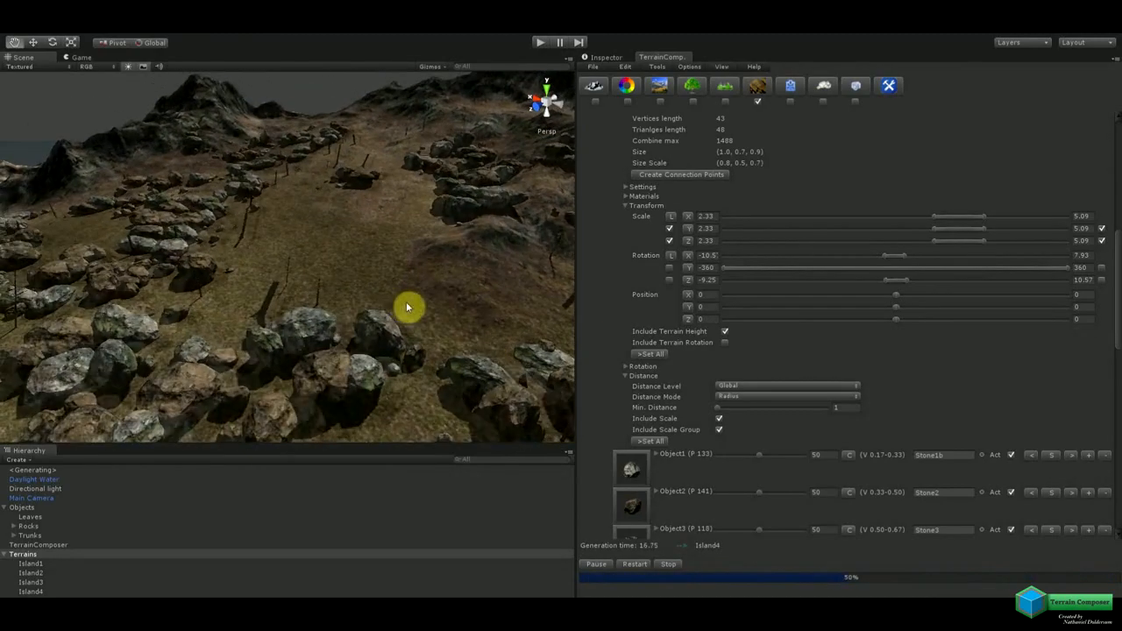
pyautogui.moveTo(407, 307); pyautogui.dragTo(434, 300, button='middle')
pyautogui.scroll(3, 370, 305)
pyautogui.moveTo(353, 303); pyautogui.dragTo(250, 295, button='right')
pyautogui.scroll(-3, 290, 304)
pyautogui.moveTo(334, 311); pyautogui.dragTo(544, 326, button='right')
pyautogui.moveTo(458, 320)
pyautogui.mouseDown(button='middle')
pyautogui.moveTo(256, 321)
pyautogui.moveTo(459, 327)
pyautogui.mouseUp(button='middle')
pyautogui.moveTo(458, 327); pyautogui.dragTo(245, 250, button='right')
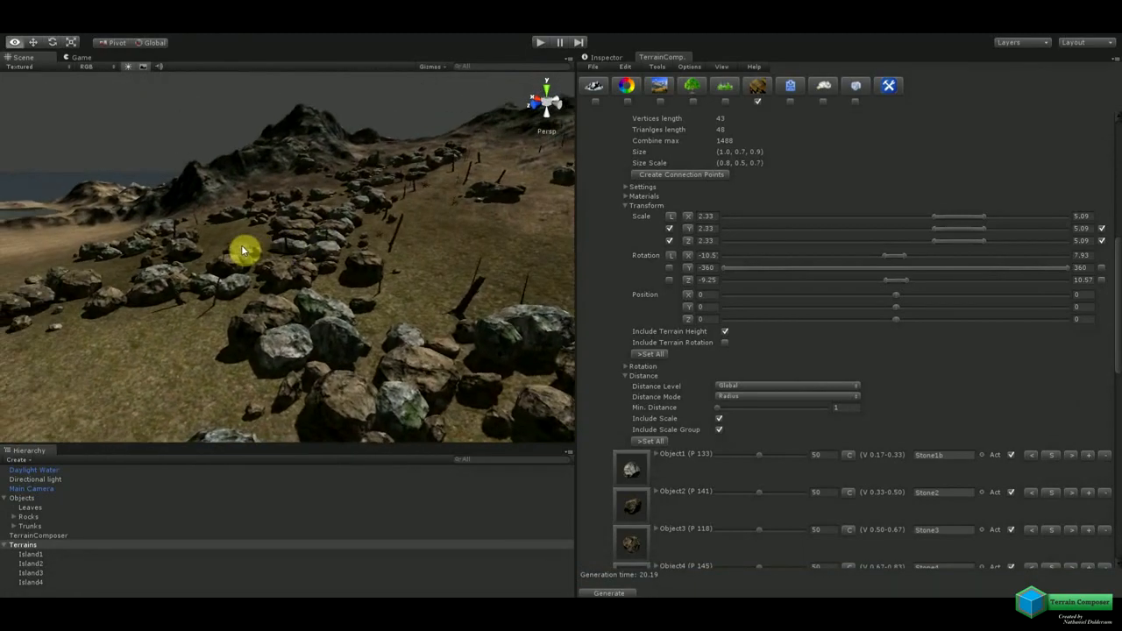
pyautogui.scroll(-3, 246, 251)
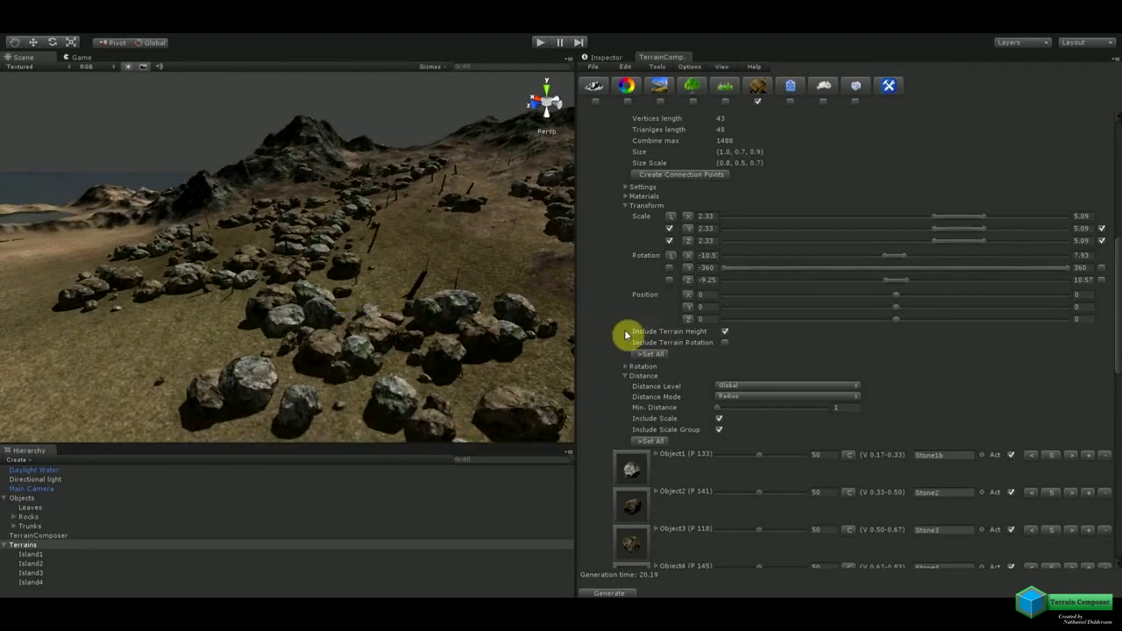
# Collapse the Forest -> Stones and Forest -> Trunks layers in the layer group.
pyautogui.scroll(5, 659, 320)
pyautogui.click(602, 184)
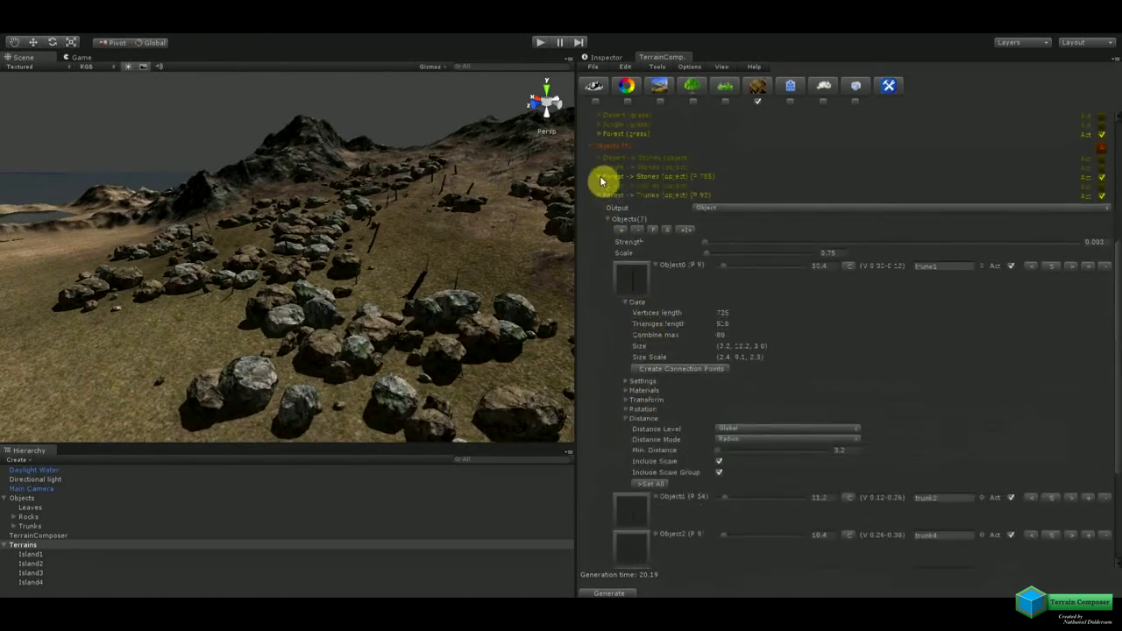
pyautogui.click(602, 201)
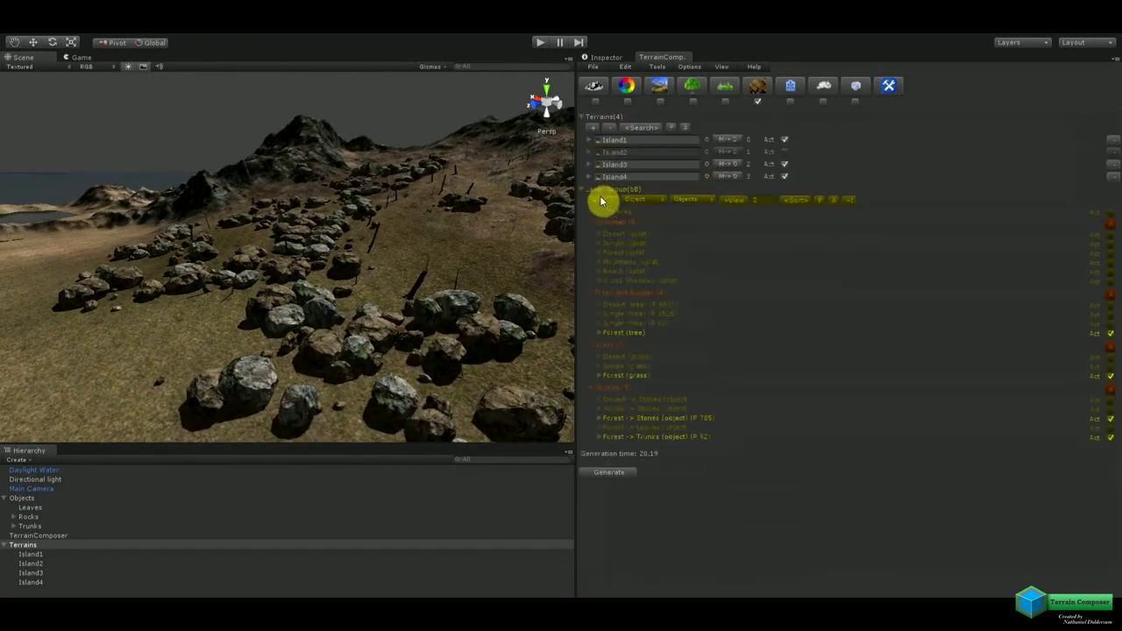
# Activate the Forest -> Leaves layer, review its object and filter settings in a widened TerrainComposer panel, and collapse it.
pyautogui.click(1111, 428)
pyautogui.click(609, 539)
pyautogui.scroll(-10, 669, 518)
pyautogui.scroll(10, 681, 486)
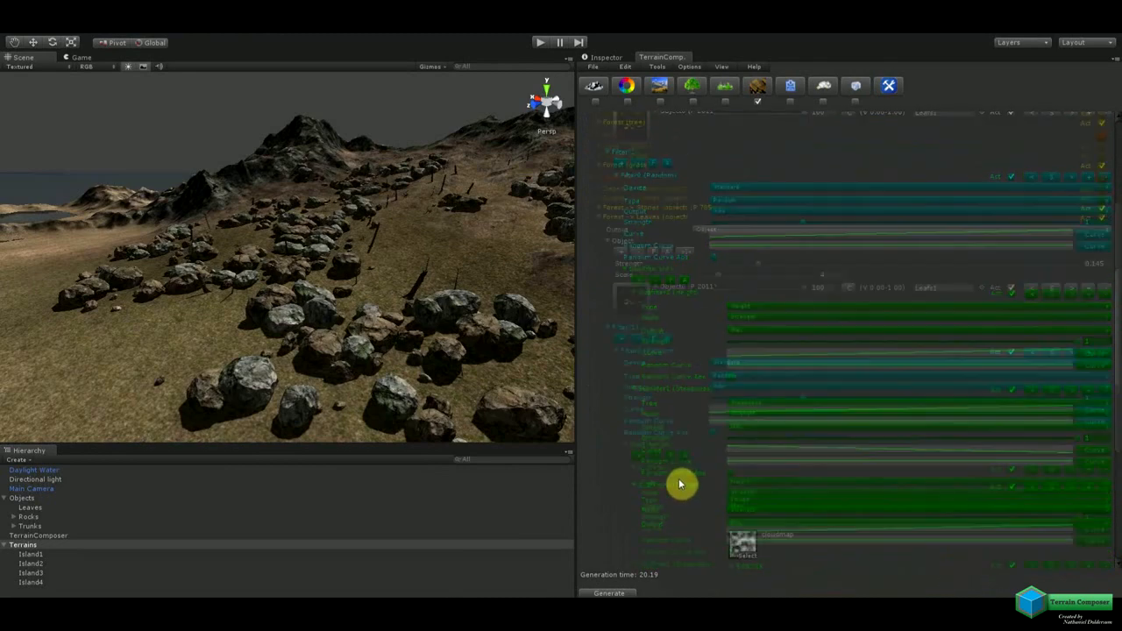
pyautogui.moveTo(576, 424); pyautogui.dragTo(542, 427)
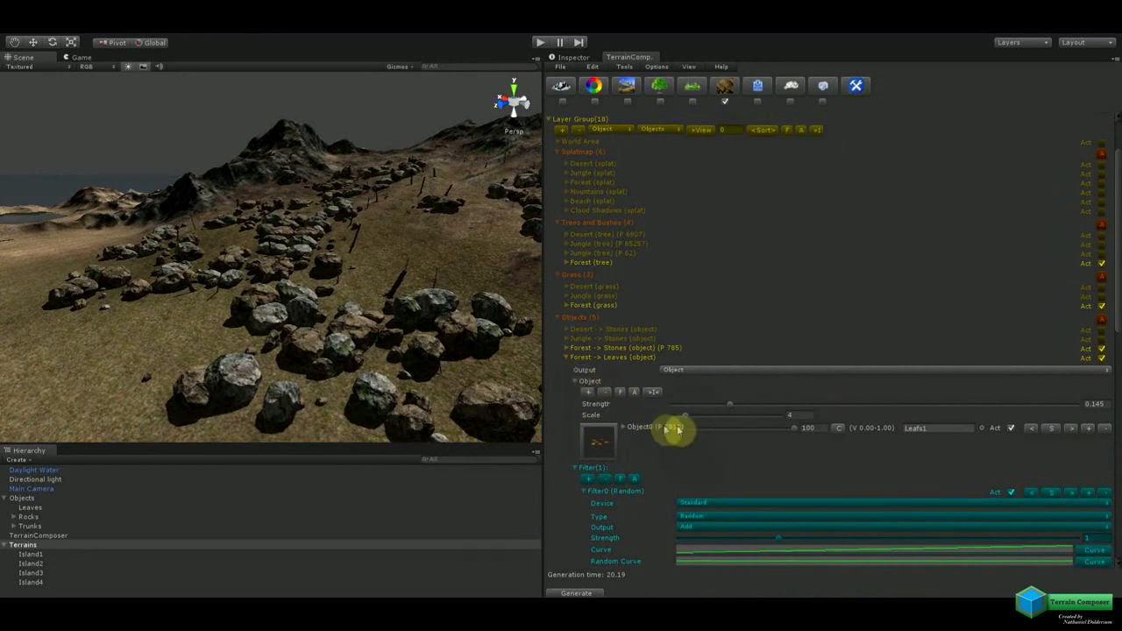
pyautogui.click(568, 358)
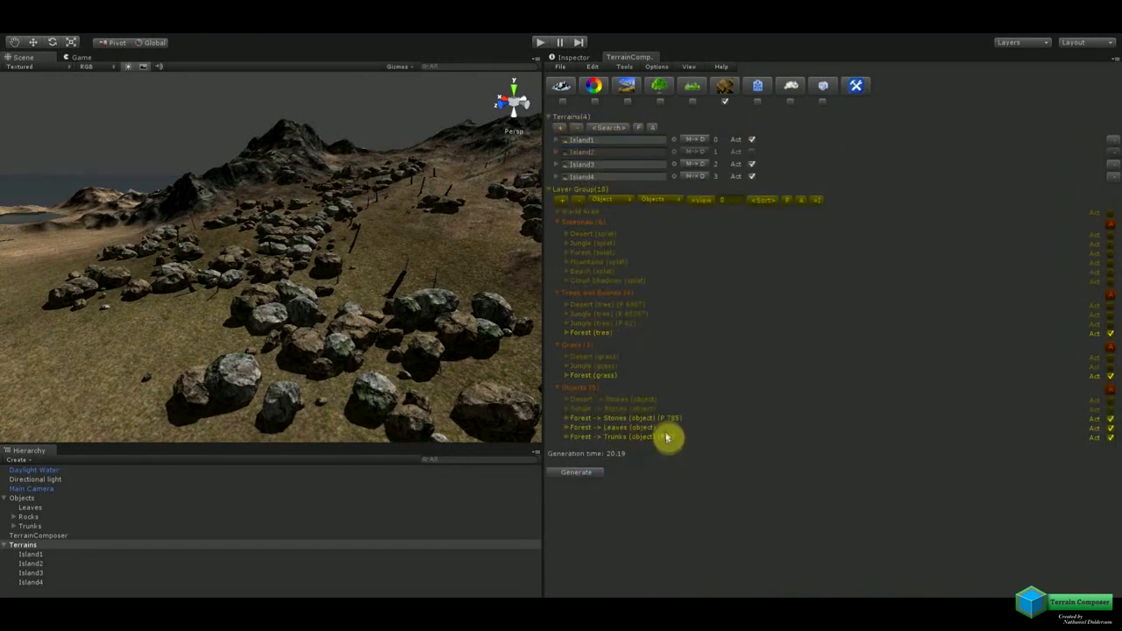
# Enable tree output alongside objects, generate the forest trees, stones, leaves and trunks, and inspect the resulting forest.
pyautogui.click(665, 89)
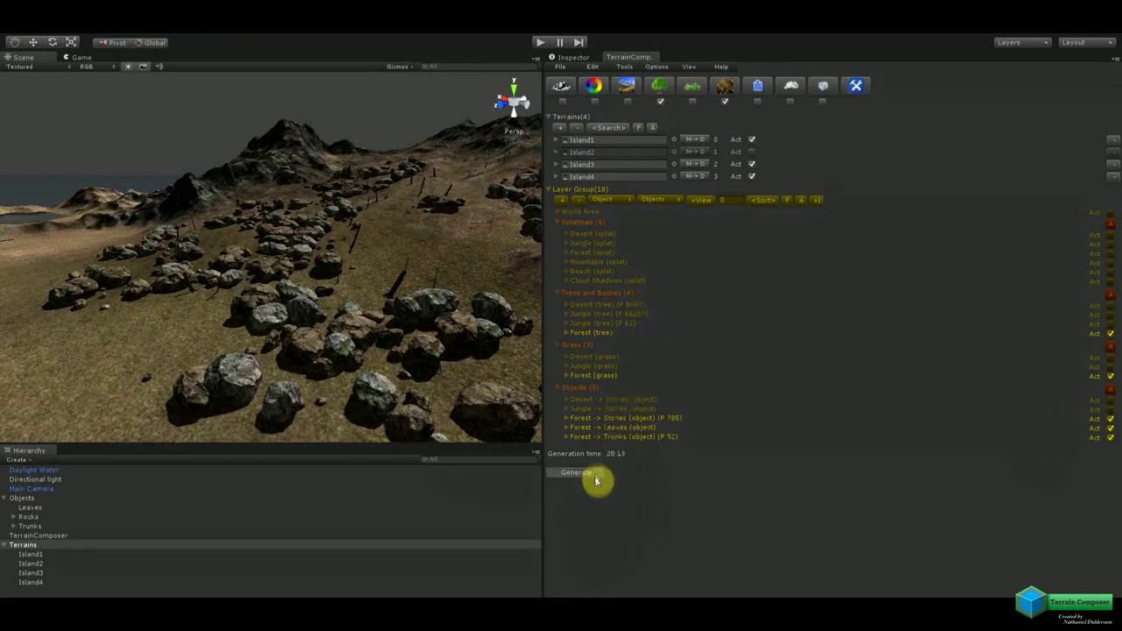
pyautogui.click(595, 475)
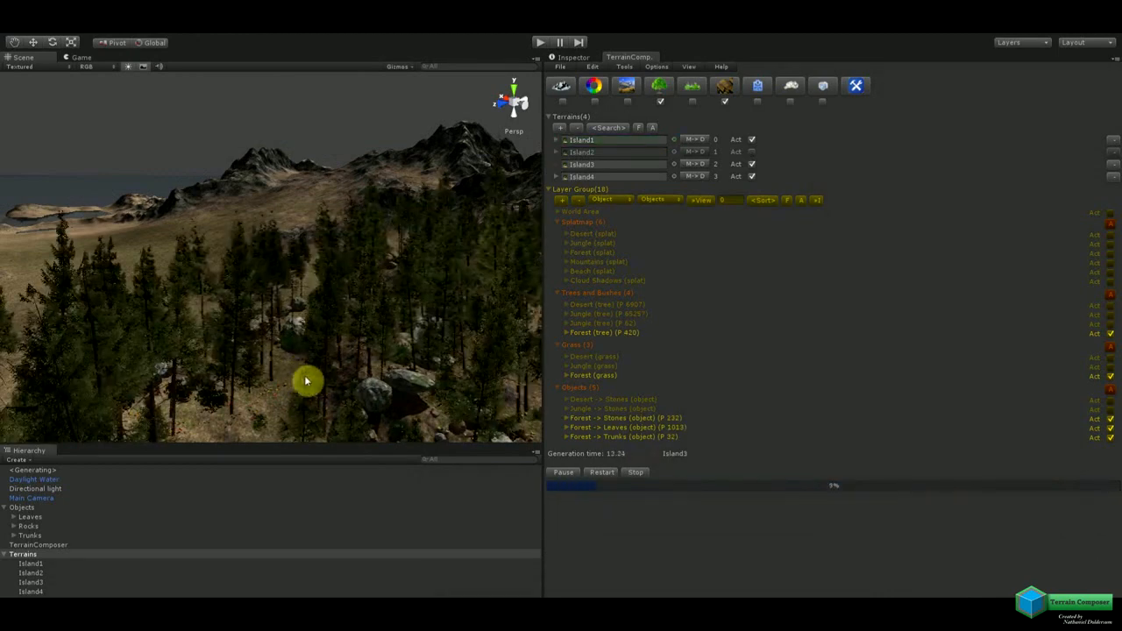
pyautogui.moveTo(304, 370); pyautogui.dragTo(141, 273)
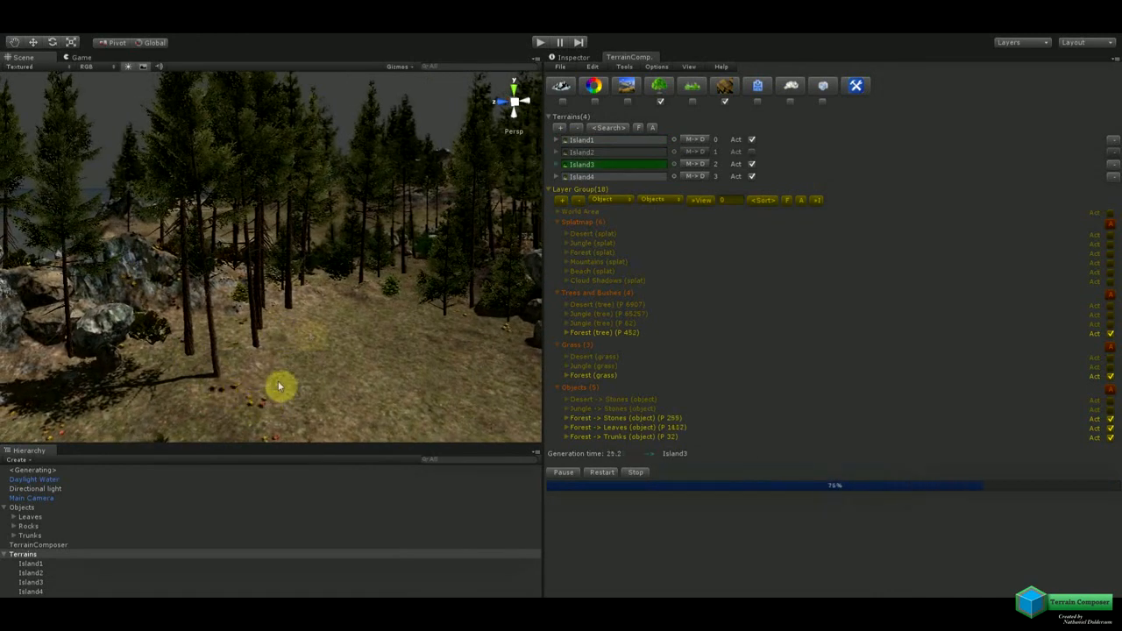
pyautogui.moveTo(366, 253); pyautogui.dragTo(379, 292, button='middle')
pyautogui.keyDown('alt'); pyautogui.moveTo(289, 290); pyautogui.dragTo(342, 291); pyautogui.keyUp('alt')
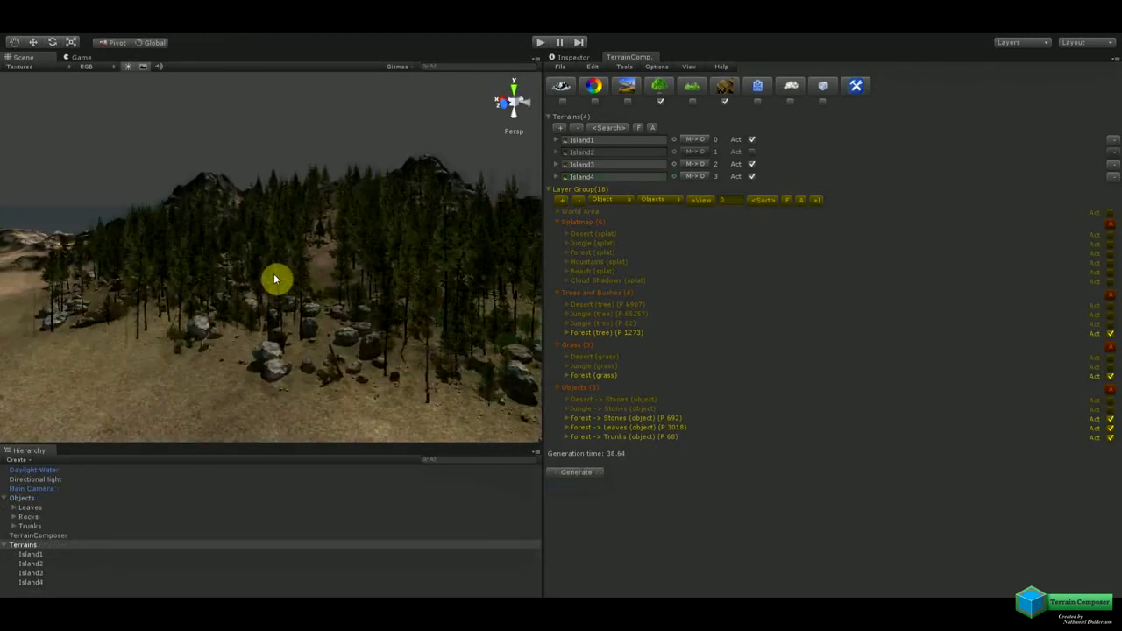
pyautogui.scroll(4, 275, 276)
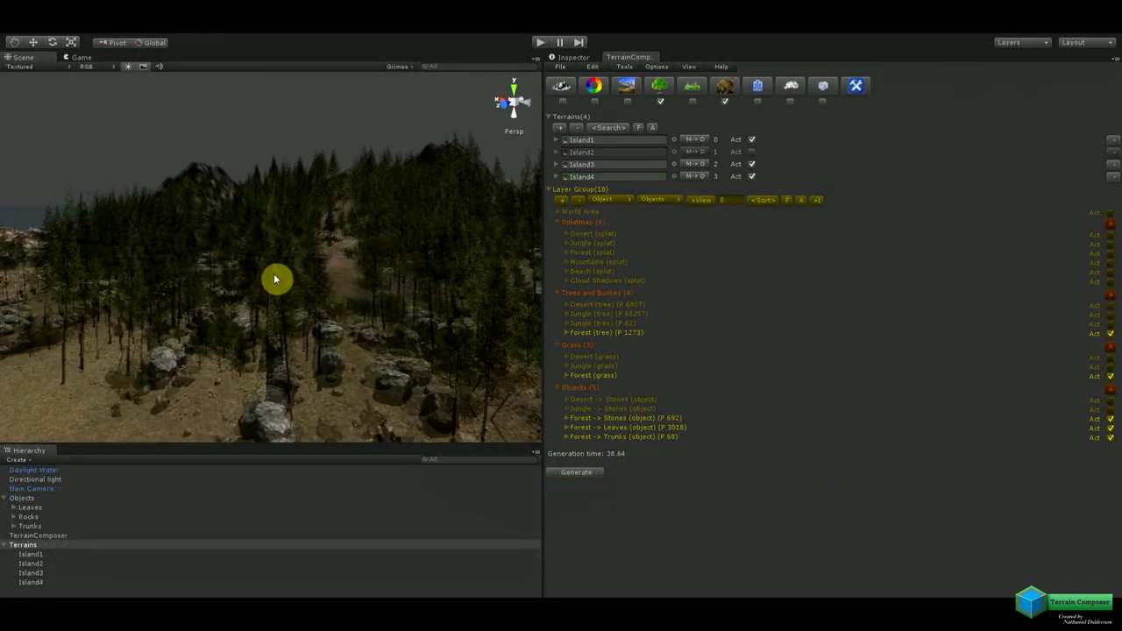
pyautogui.moveTo(287, 284); pyautogui.dragTo(279, 232, button='middle')
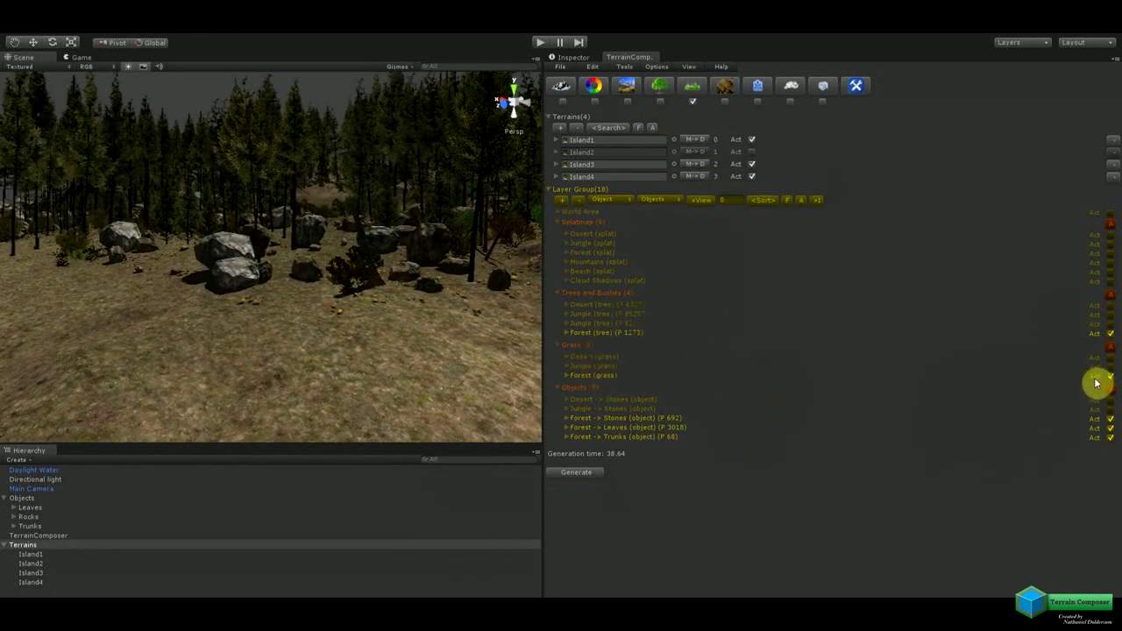
# Generate the Forest grass with only grass output enabled and inspect it around the rocks and trees.
pyautogui.click(580, 472)
pyautogui.moveTo(407, 265); pyautogui.dragTo(365, 268, button='right')
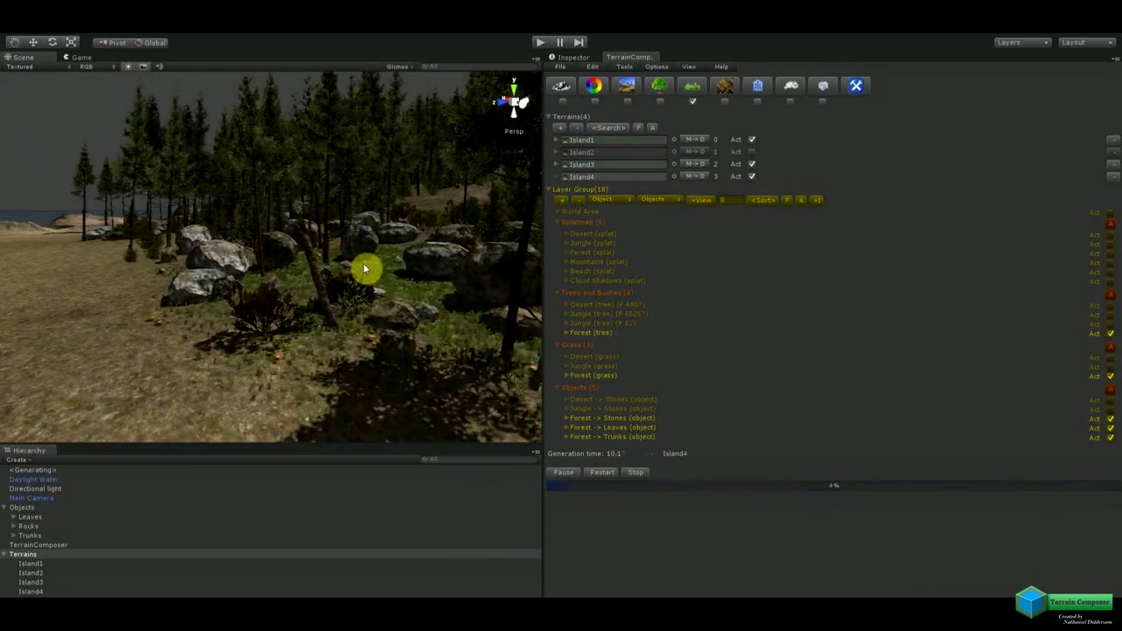
pyautogui.moveTo(374, 274); pyautogui.dragTo(373, 264, button='middle')
pyautogui.moveTo(372, 259); pyautogui.dragTo(346, 275, button='right')
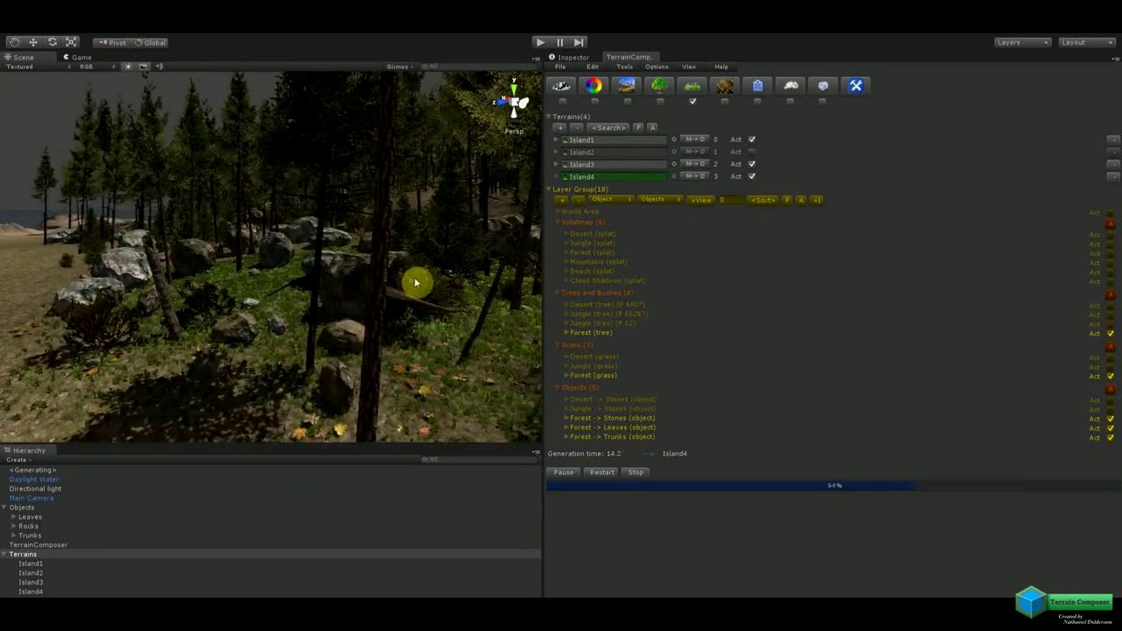
# Examine the Forest (grass) layer's grass textures and its steepness and image subfilters, and collapse the layer.
pyautogui.click(568, 381)
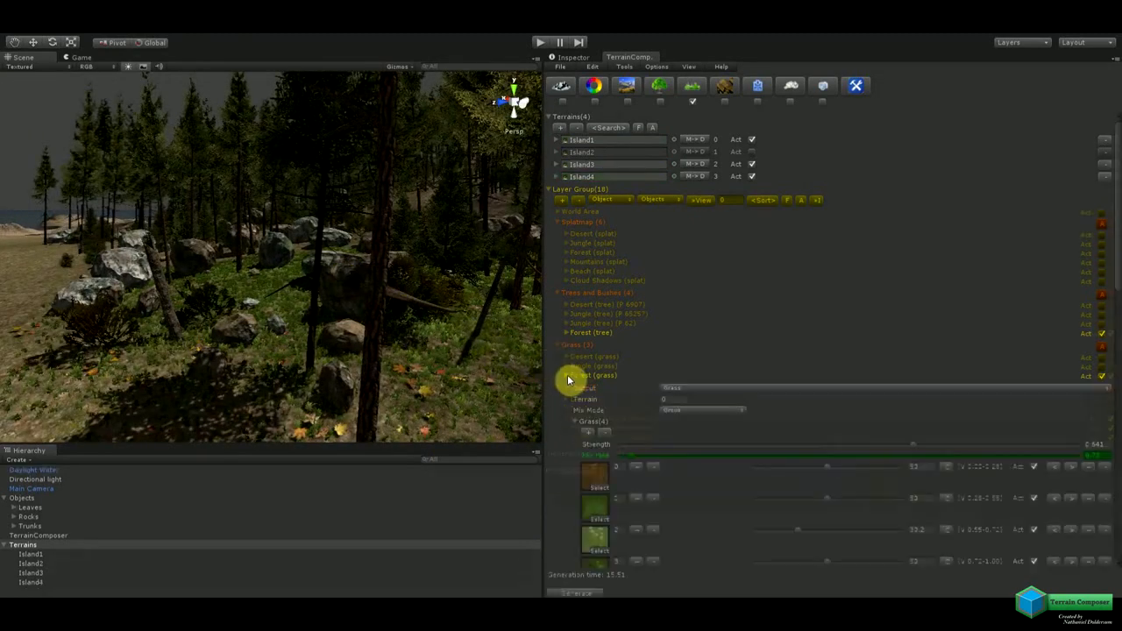
pyautogui.scroll(-3, 646, 408)
pyautogui.scroll(-15, 676, 418)
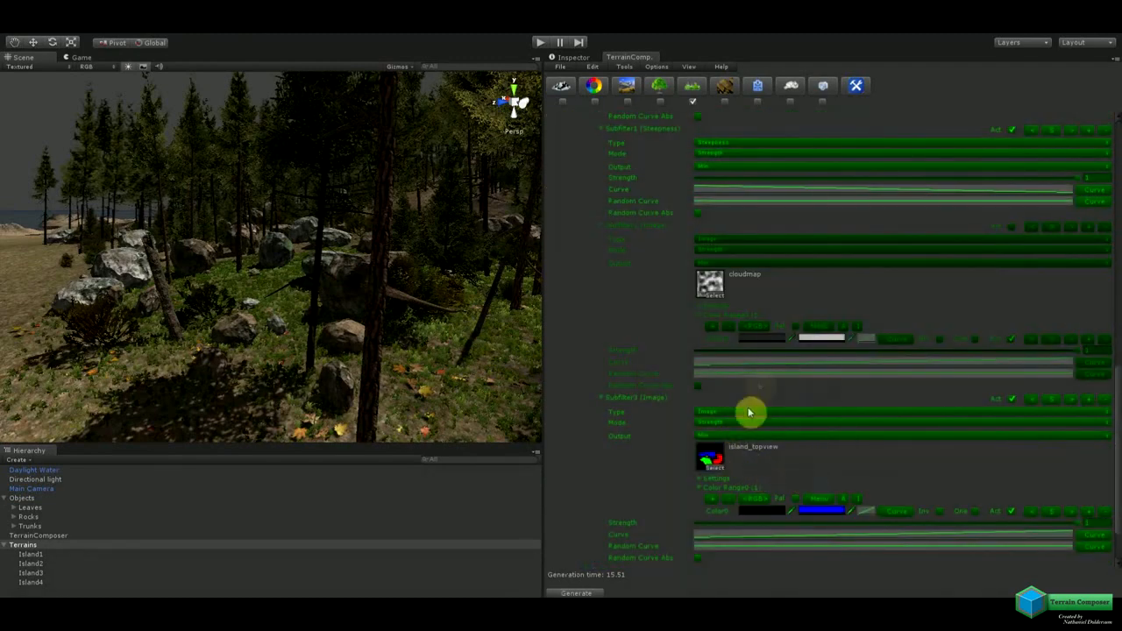
pyautogui.scroll(15, 751, 413)
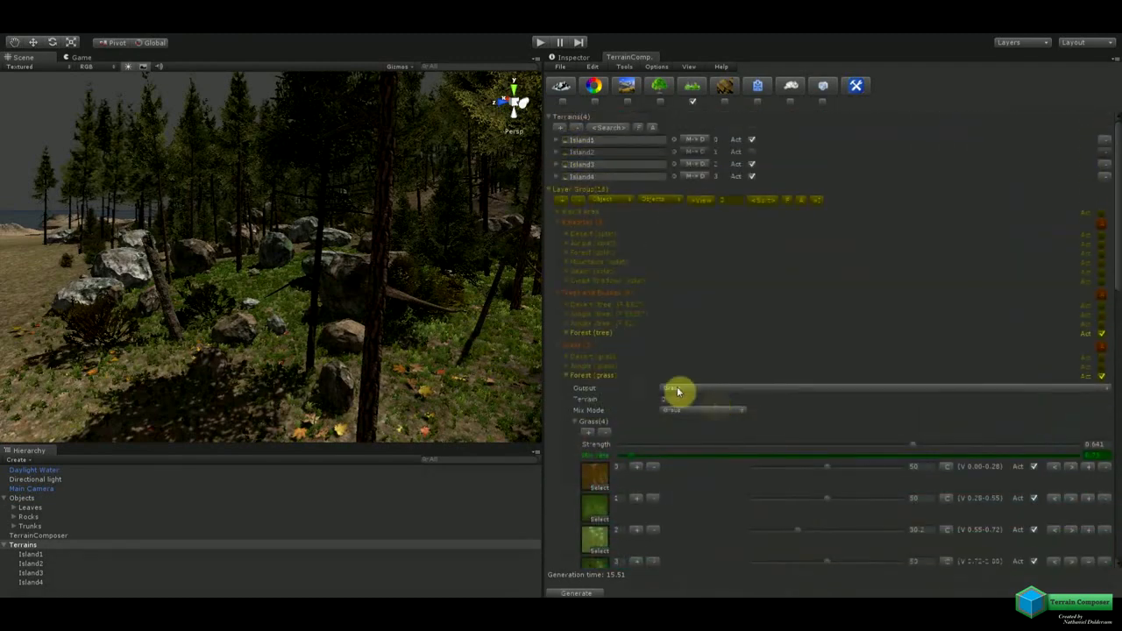
pyautogui.click(568, 376)
# Examine the finished forest in the maximized scene view, from ground level out to an overview of the islands.
pyautogui.moveTo(418, 313); pyautogui.dragTo(366, 318, button='middle')
pyautogui.moveTo(366, 318); pyautogui.dragTo(855, 304, button='right')
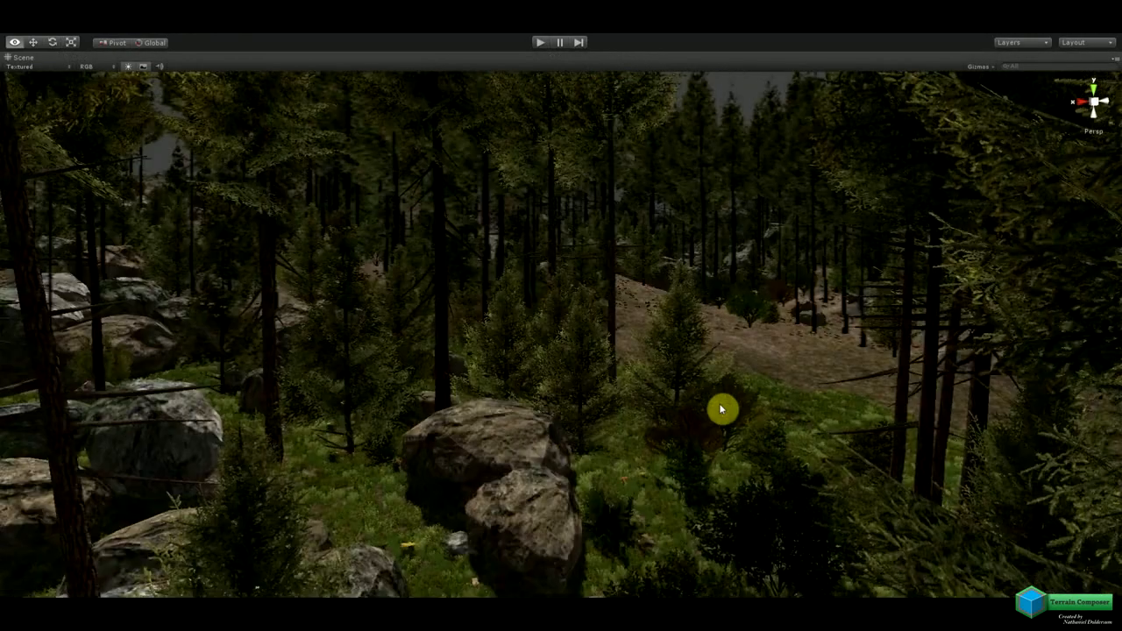
pyautogui.moveTo(719, 403); pyautogui.dragTo(642, 436, button='right')
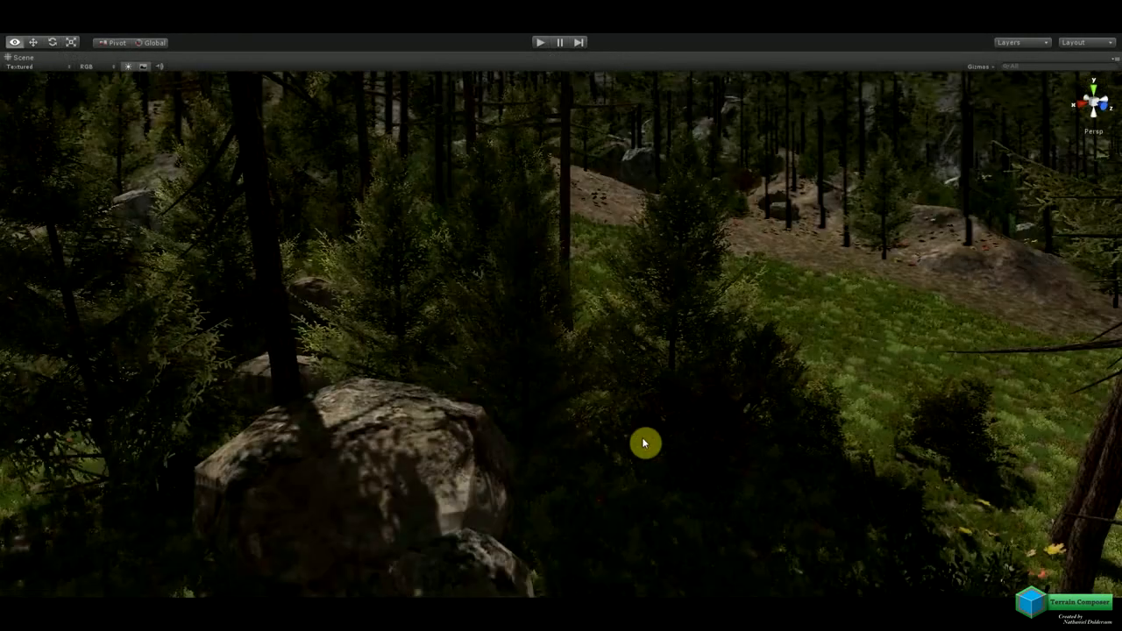
pyautogui.moveTo(642, 436); pyautogui.dragTo(574, 462, button='right')
pyautogui.moveTo(603, 406); pyautogui.dragTo(588, 457, button='right')
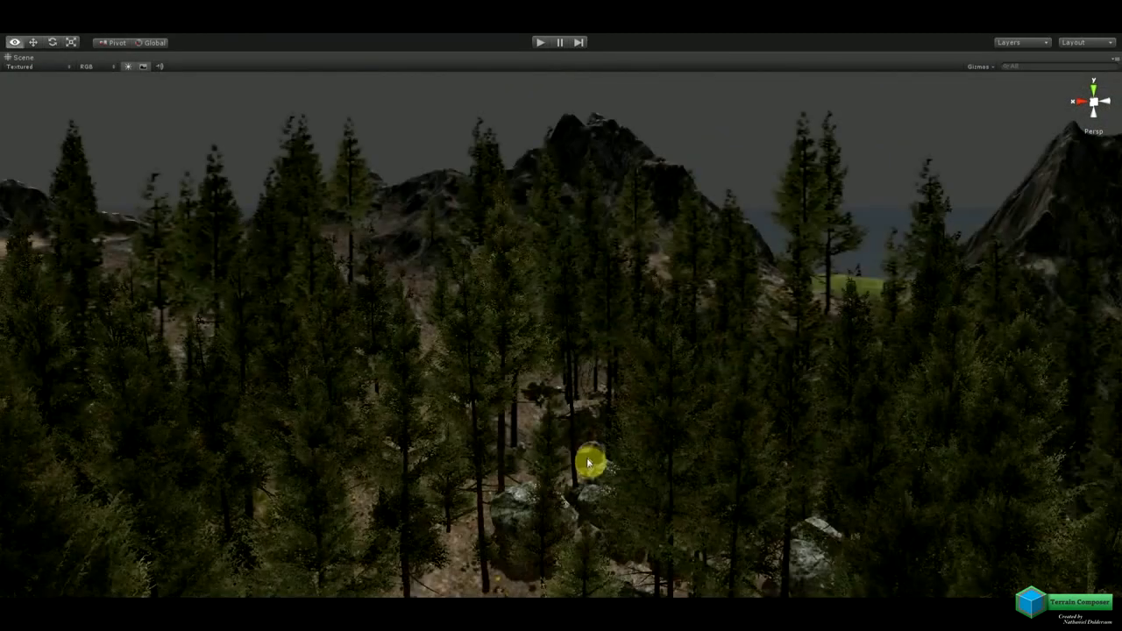
pyautogui.scroll(-3, 588, 457)
pyautogui.scroll(-8, 589, 452)
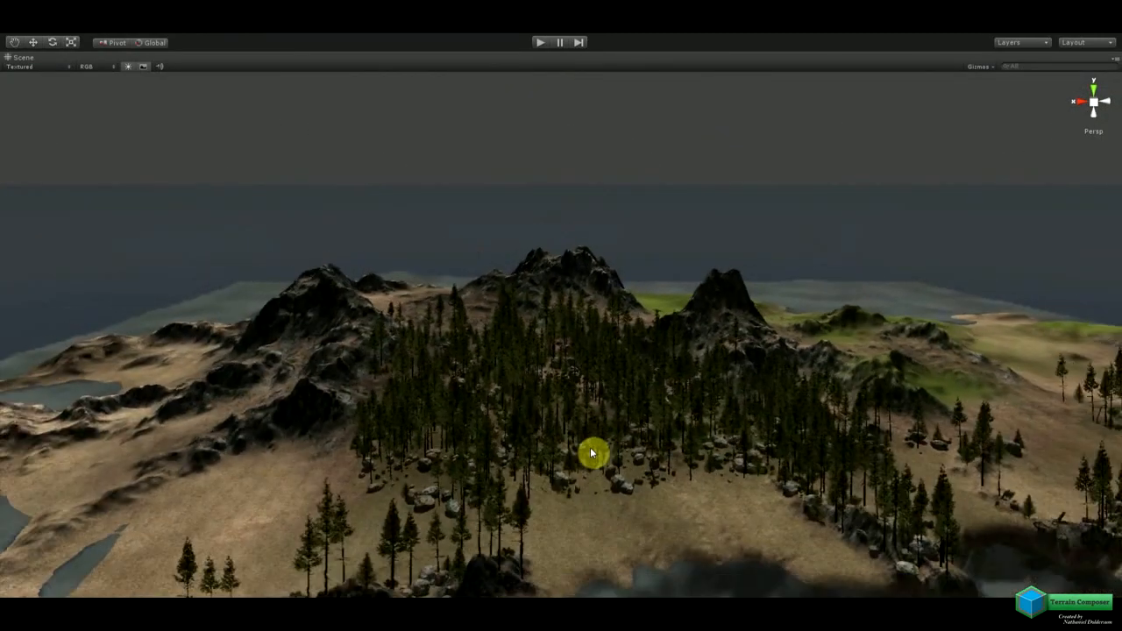
pyautogui.scroll(-1, 590, 452)
pyautogui.moveTo(598, 452); pyautogui.dragTo(575, 445, button='middle')
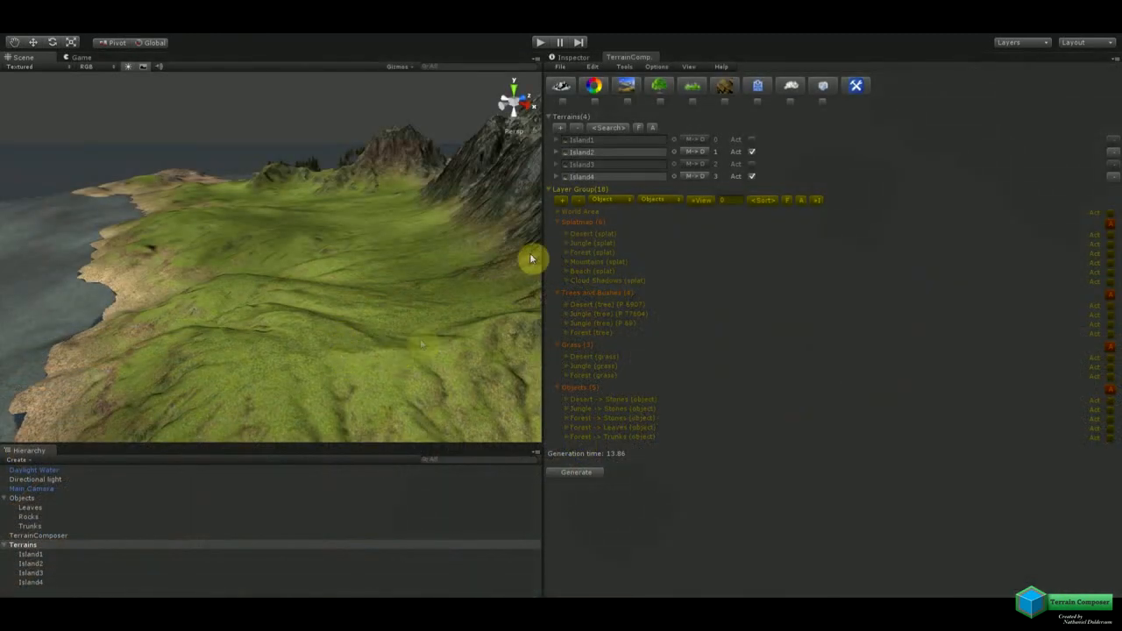
# Enable the tree output, activate the first Jungle (tree) layer and expand its settings.
pyautogui.click(661, 93)
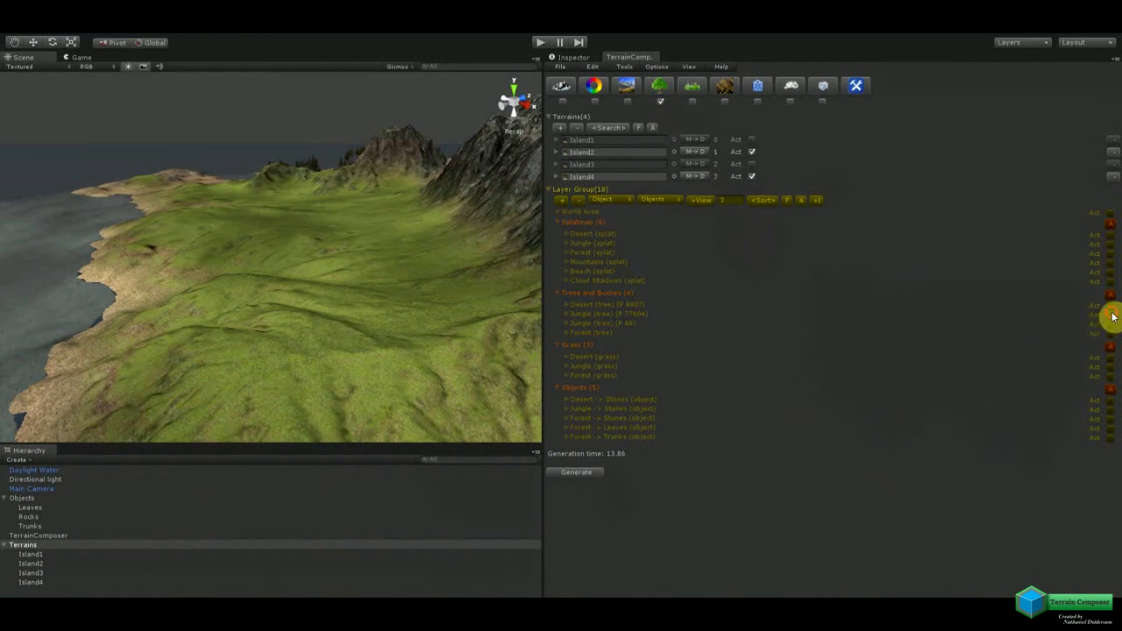
pyautogui.click(570, 313)
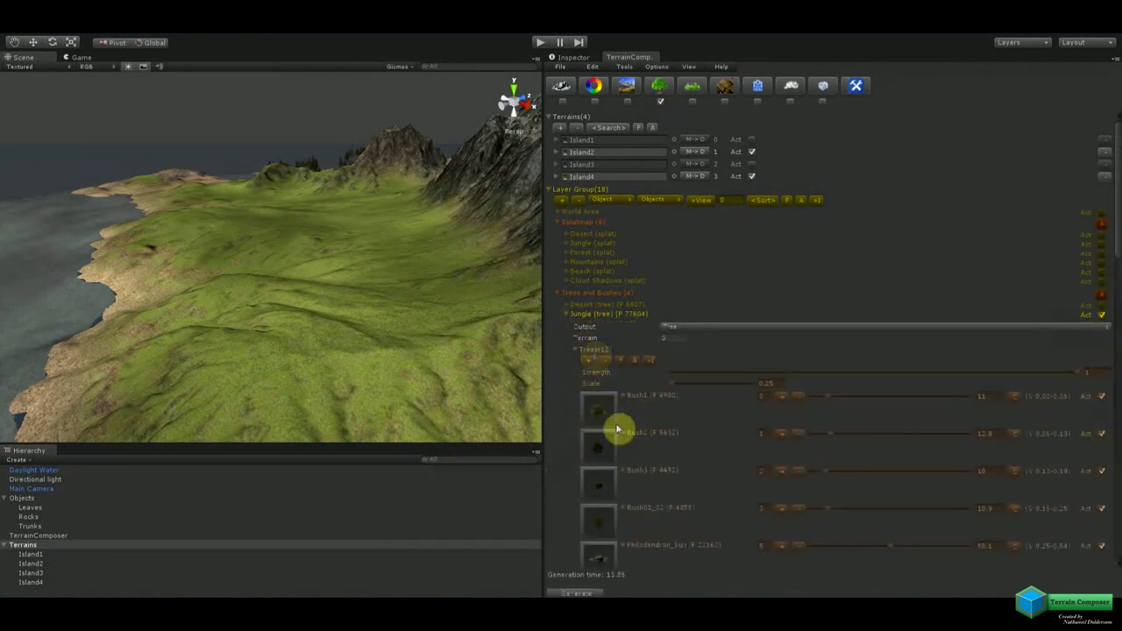
# Preview the Jungle (tree) layer's plants one by one, from trunks9 and schefflera1 up to Kentia_palm2.
pyautogui.scroll(-5, 618, 434)
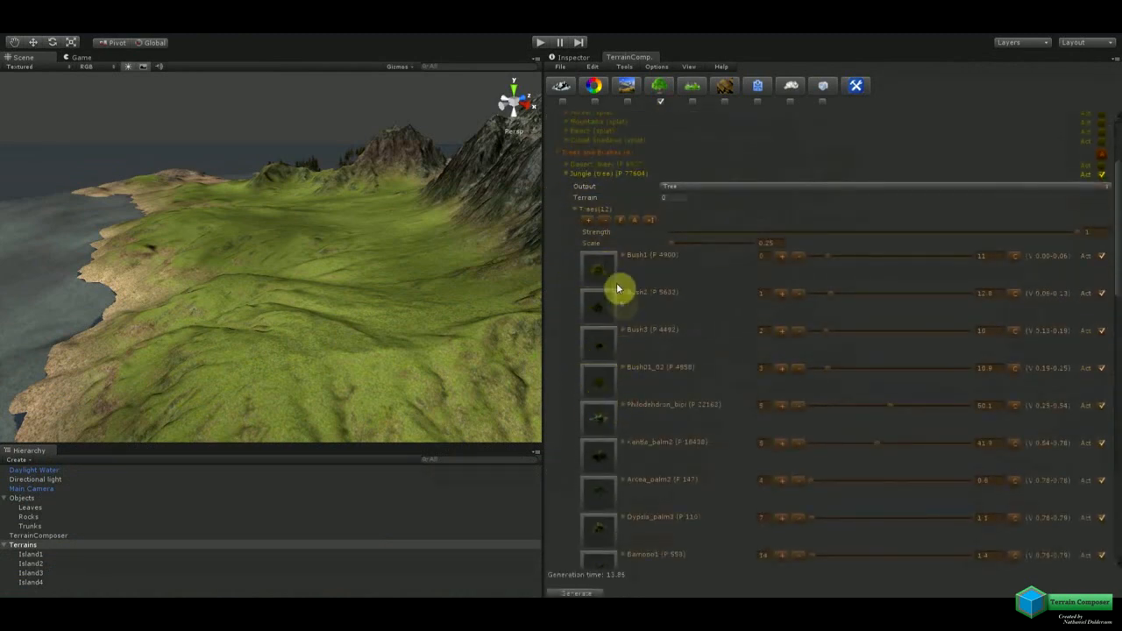
pyautogui.scroll(-5, 619, 368)
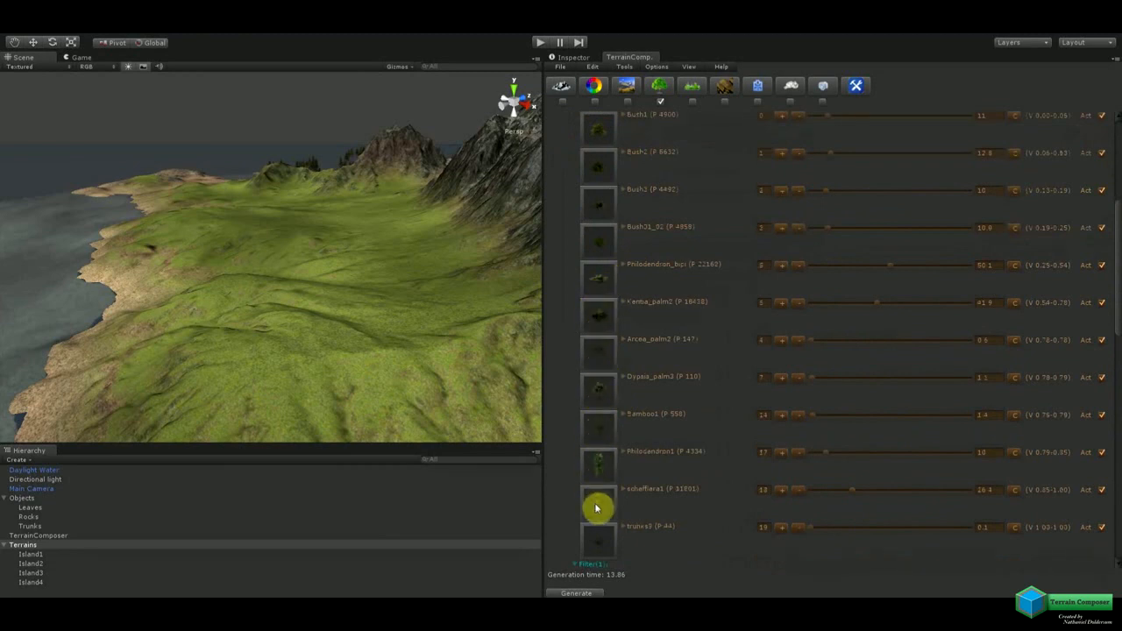
pyautogui.click(600, 538)
pyautogui.click(604, 513)
pyautogui.click(608, 477)
pyautogui.click(606, 417)
pyautogui.click(604, 398)
pyautogui.click(604, 360)
pyautogui.click(609, 326)
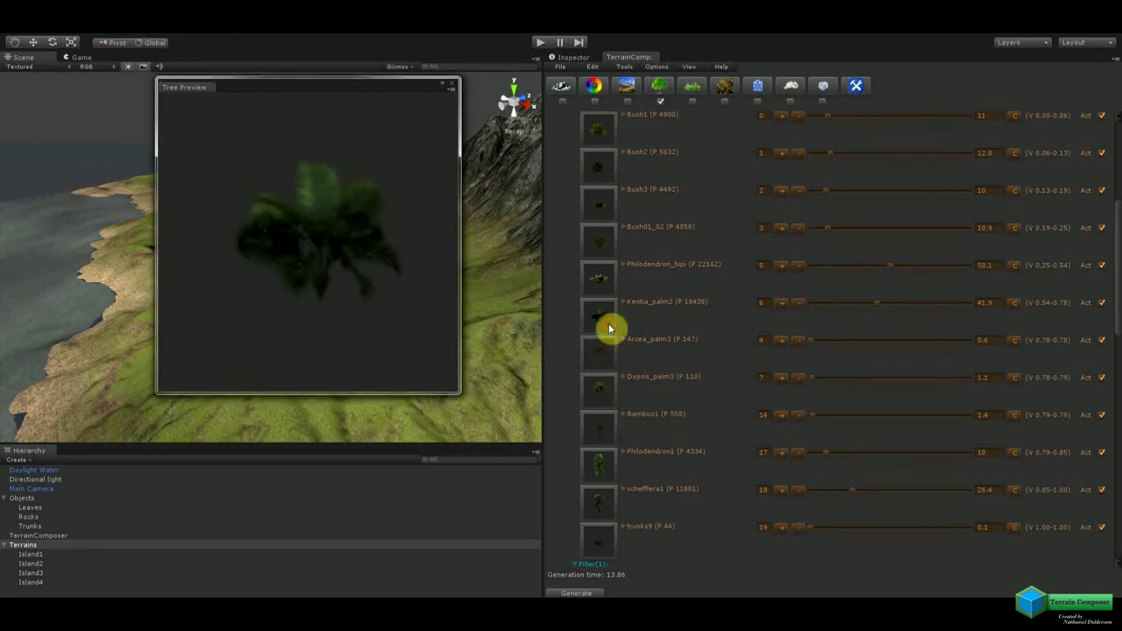
pyautogui.click(608, 326)
# Review the jungle layer's subfilters and generate a grey-to-white filtered texture of the cloudmap in the Image Filter Tool.
pyautogui.moveTo(1117, 330); pyautogui.dragTo(1119, 515)
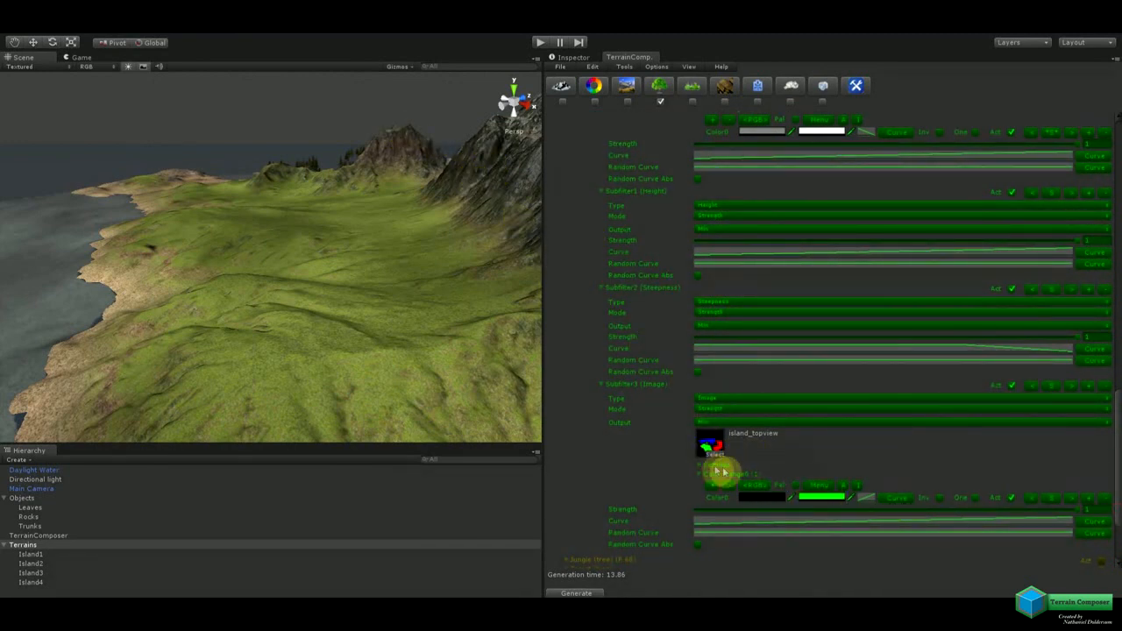
pyautogui.moveTo(1117, 451); pyautogui.dragTo(1117, 360)
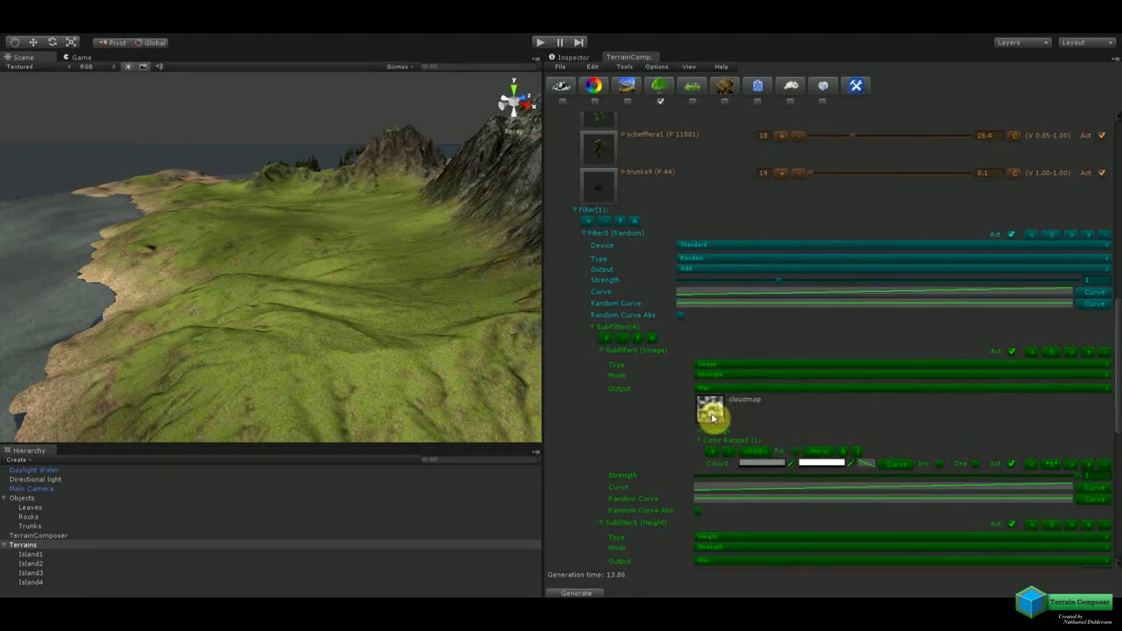
pyautogui.click(856, 89)
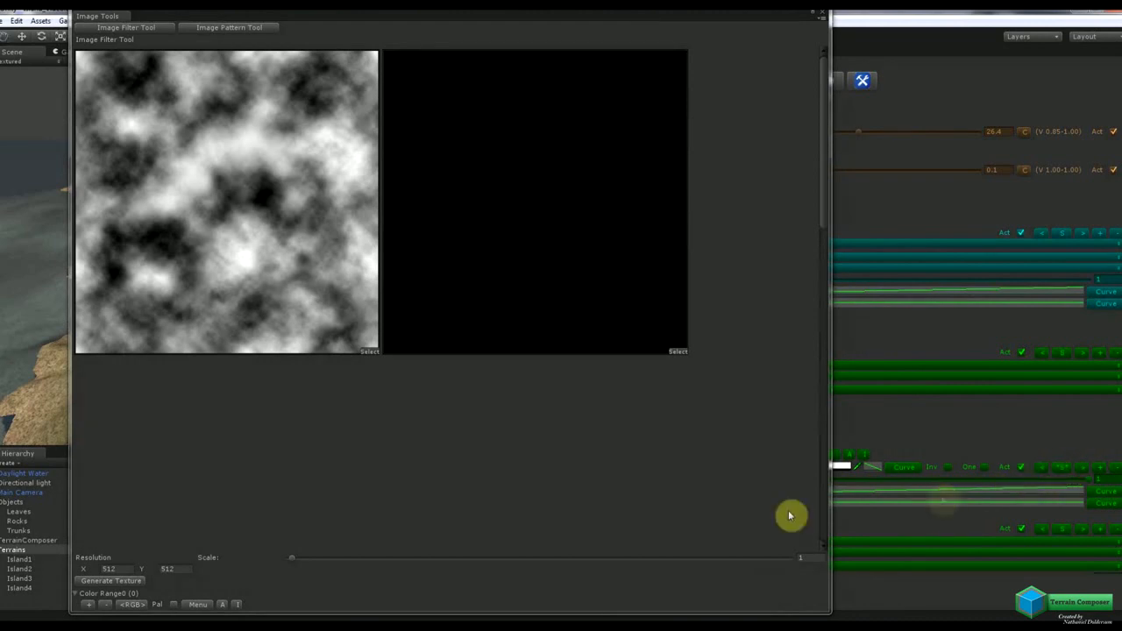
pyautogui.click(90, 604)
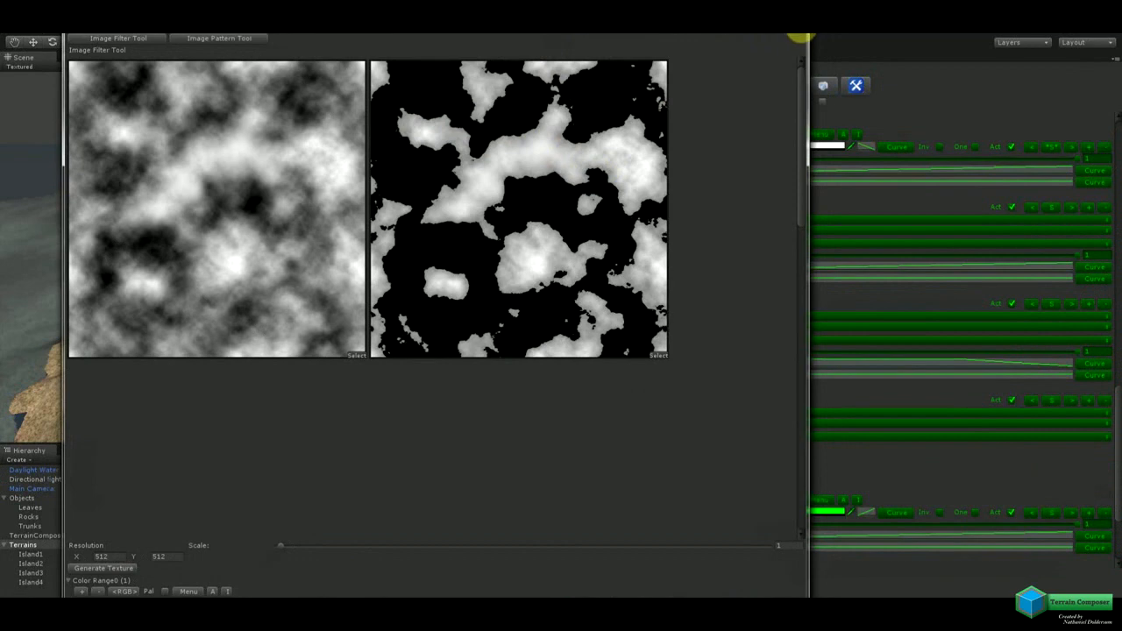
pyautogui.click(799, 37)
# Generate the jungle trees on the active islands and inspect their distribution from above.
pyautogui.moveTo(1118, 478); pyautogui.dragTo(1117, 319)
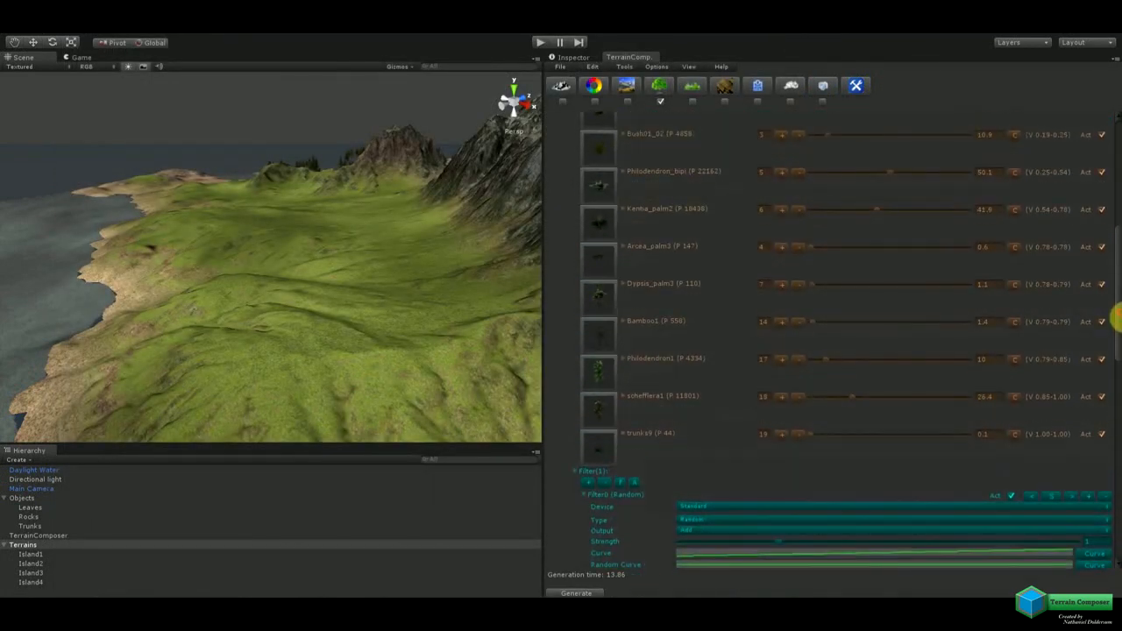
pyautogui.click(577, 594)
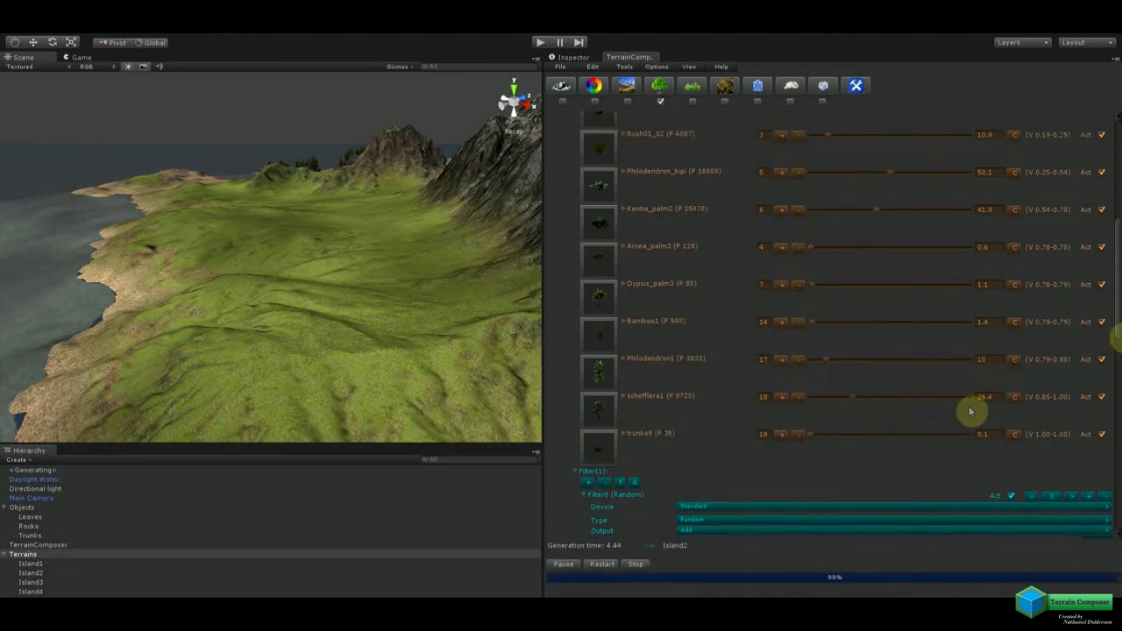
pyautogui.moveTo(1117, 307); pyautogui.dragTo(1114, 280)
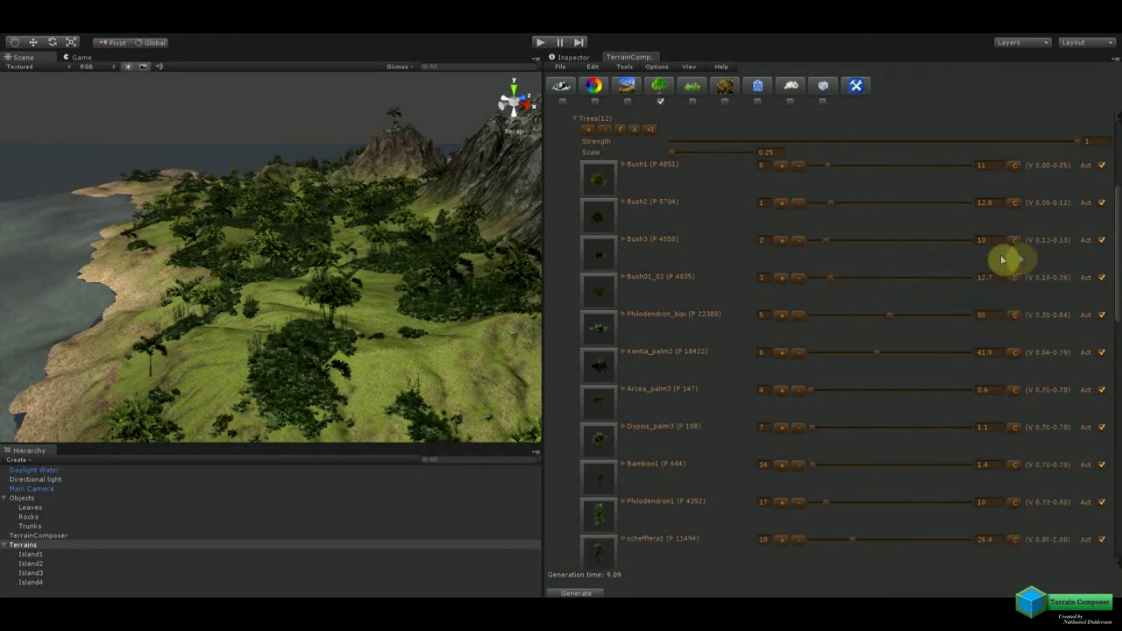
pyautogui.press('w')
pyautogui.moveTo(363, 329); pyautogui.dragTo(368, 355, button='right')
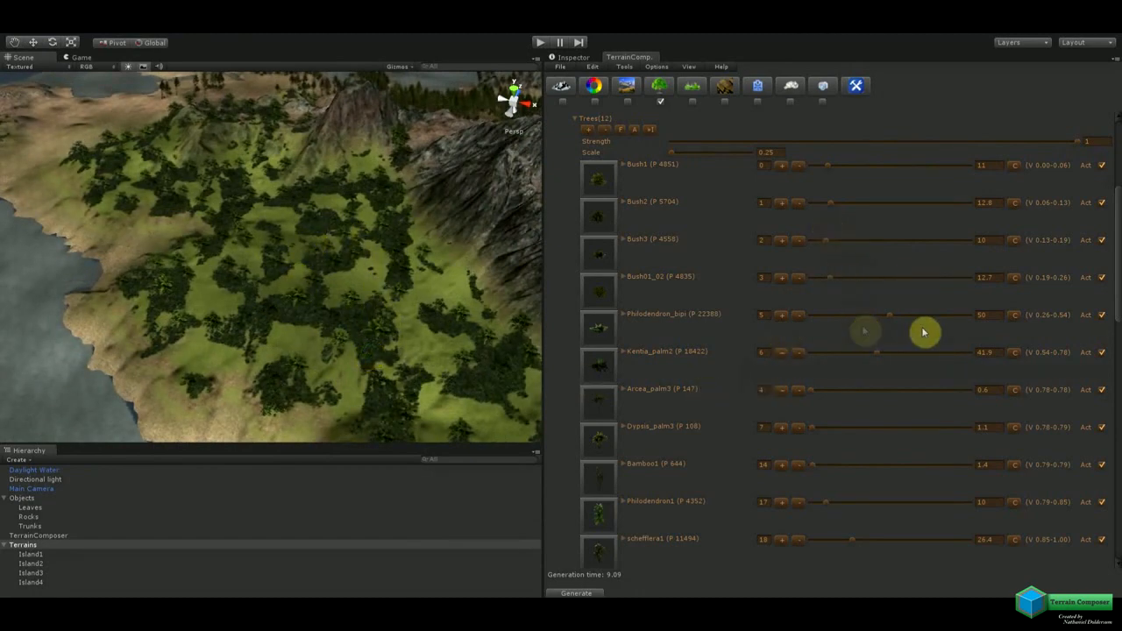
# Set the cloudmap subfilter's image scale X and Y to 0.1 and regenerate the jungle trees.
pyautogui.moveTo(1118, 295); pyautogui.dragTo(1116, 387)
pyautogui.click(702, 373)
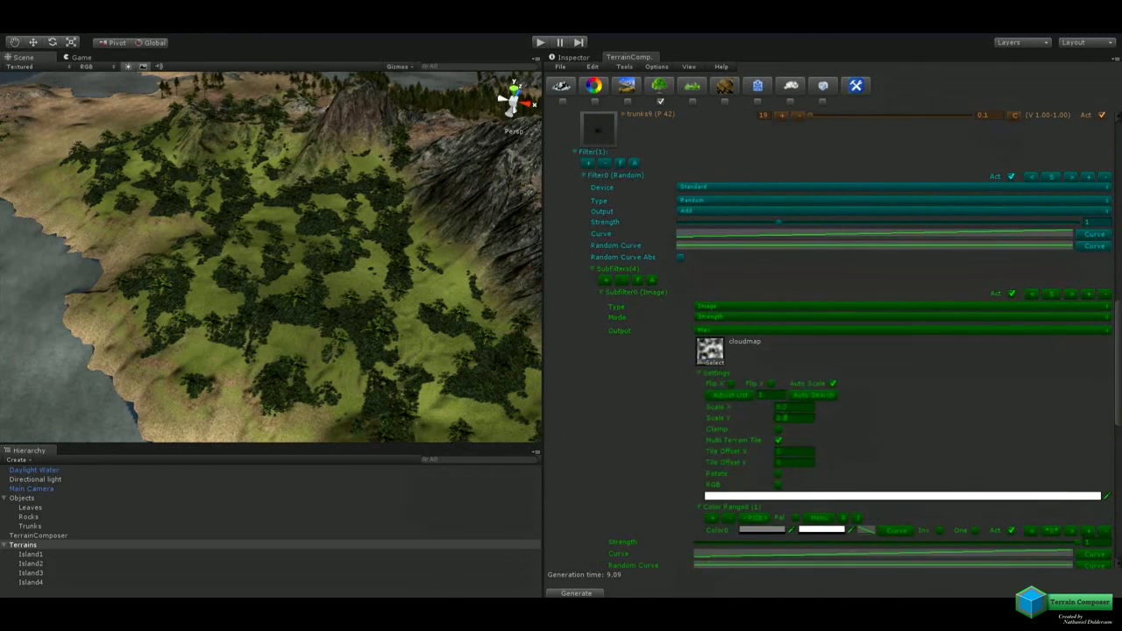
pyautogui.click(593, 593)
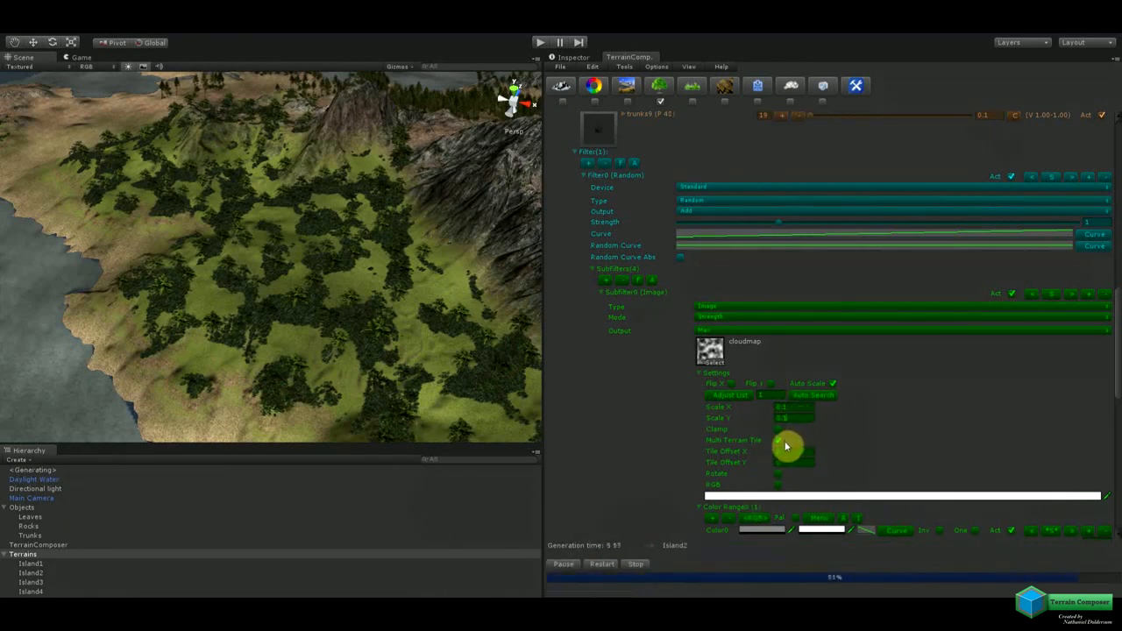
pyautogui.click(780, 442)
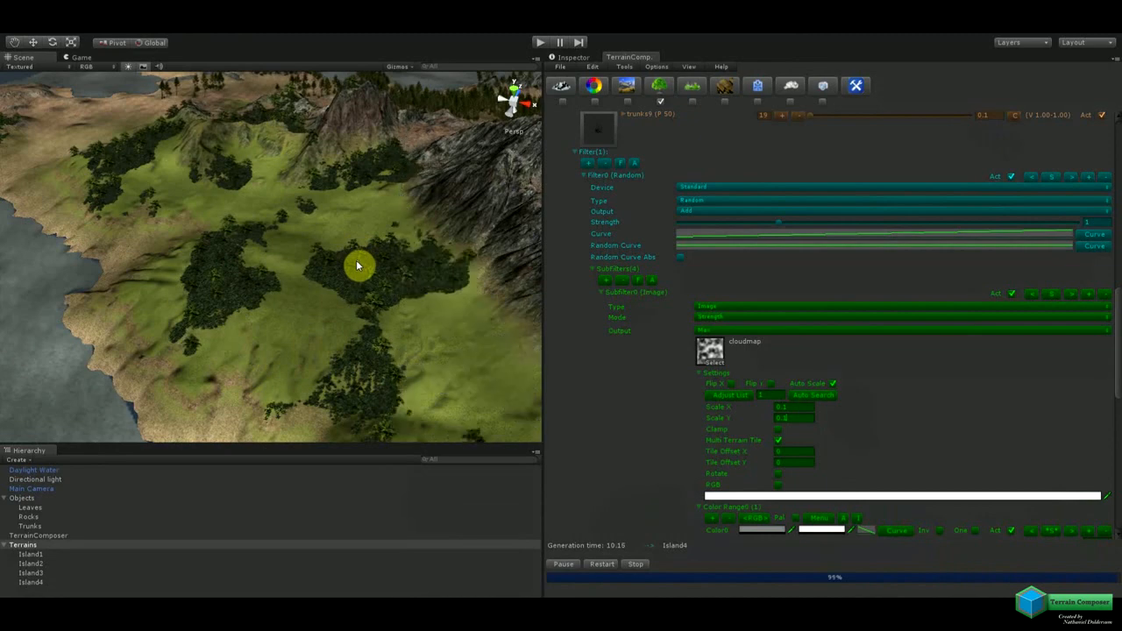
# Regenerate the jungle trees with the smaller patch distribution used before and collapse the Jungle (tree) layer.
pyautogui.click(608, 592)
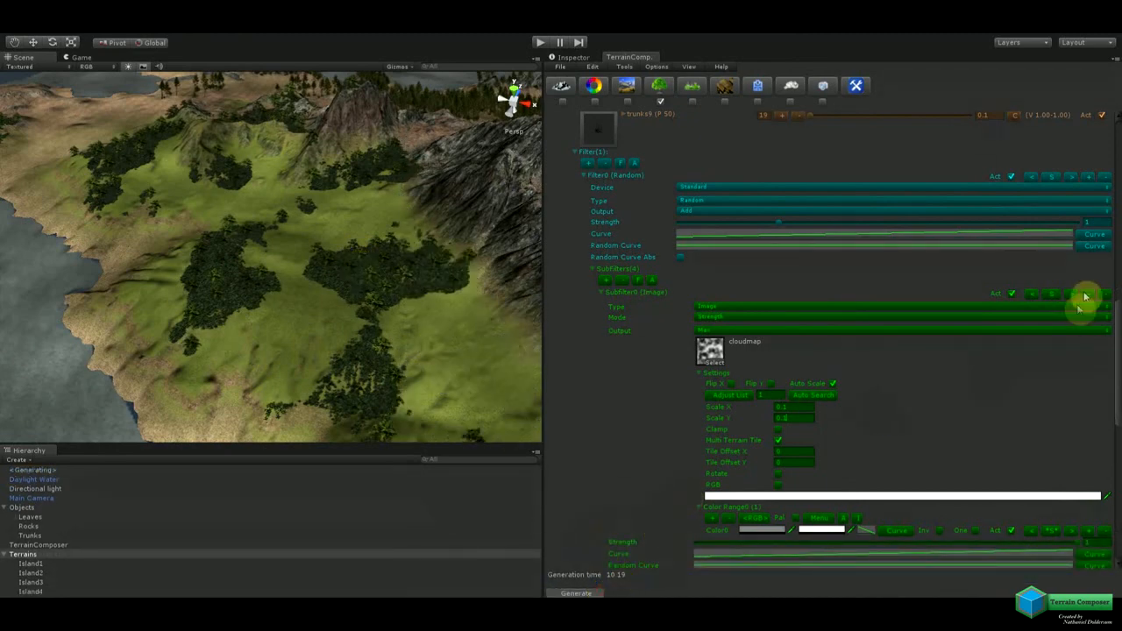
pyautogui.moveTo(1117, 319); pyautogui.dragTo(1111, 178)
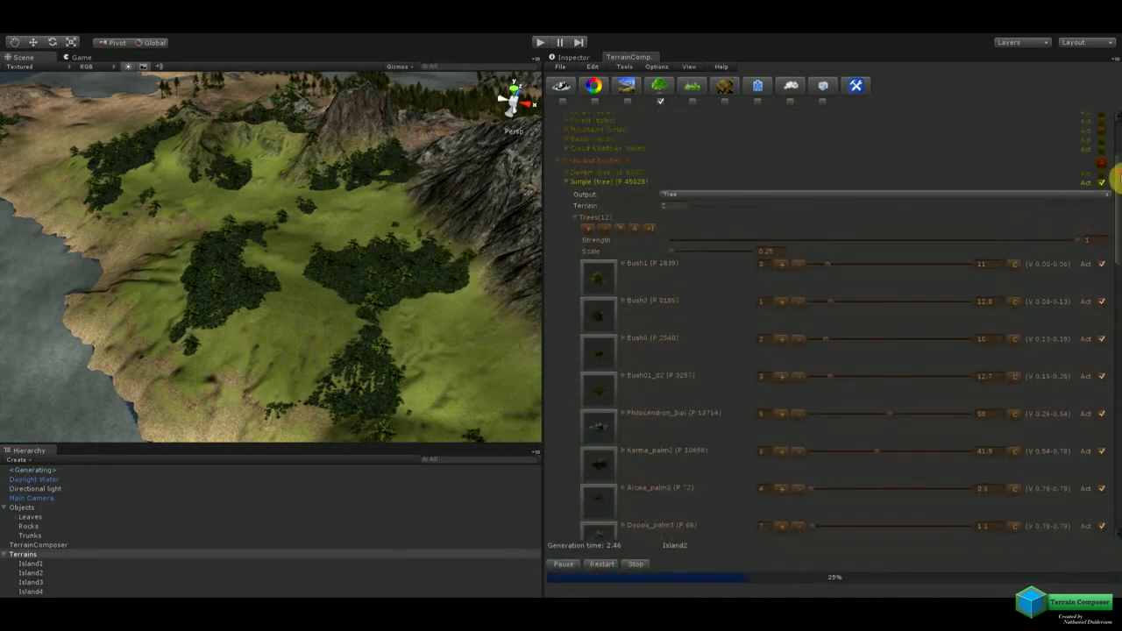
pyautogui.click(569, 206)
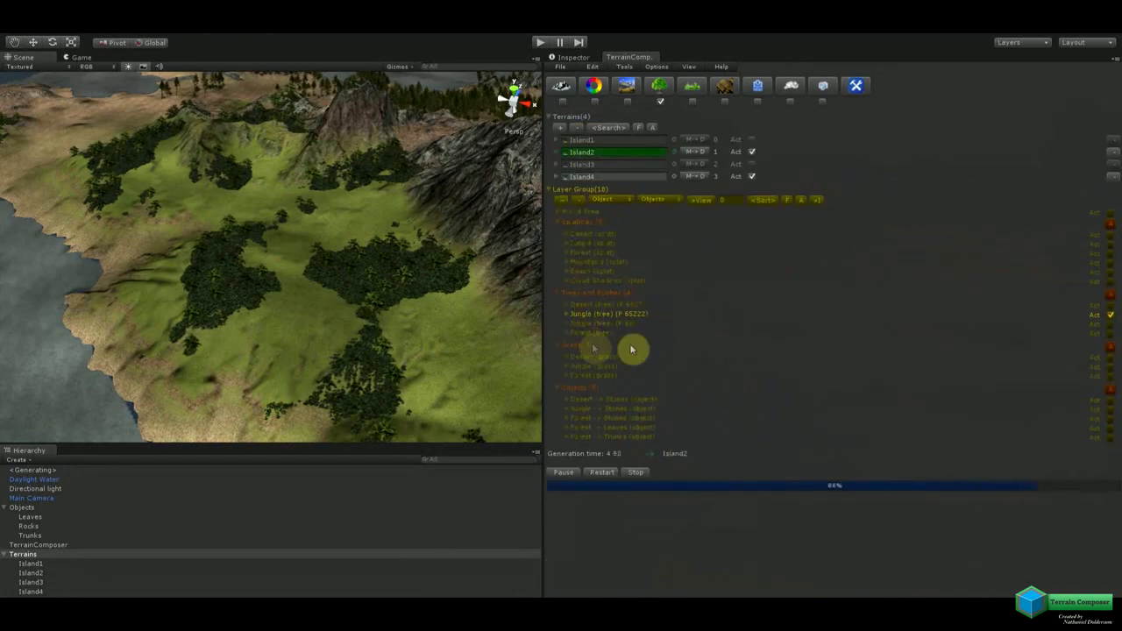
# Activate the second Jungle (tree) layer and open its Filter0 and cloudmap image subfilter for review.
pyautogui.click(1110, 324)
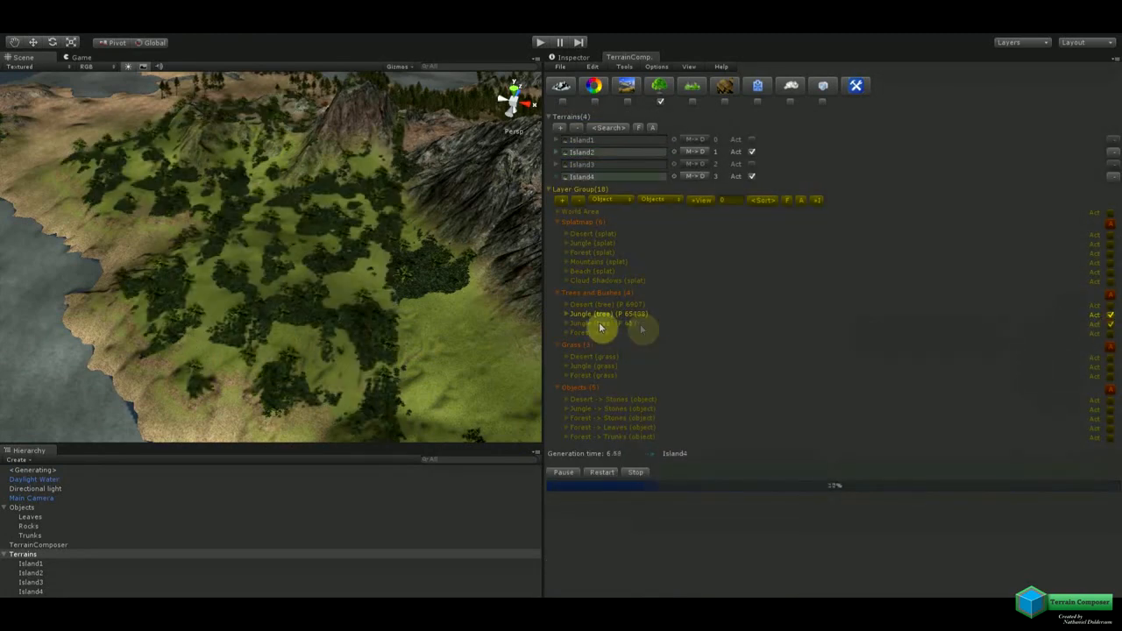
pyautogui.click(566, 322)
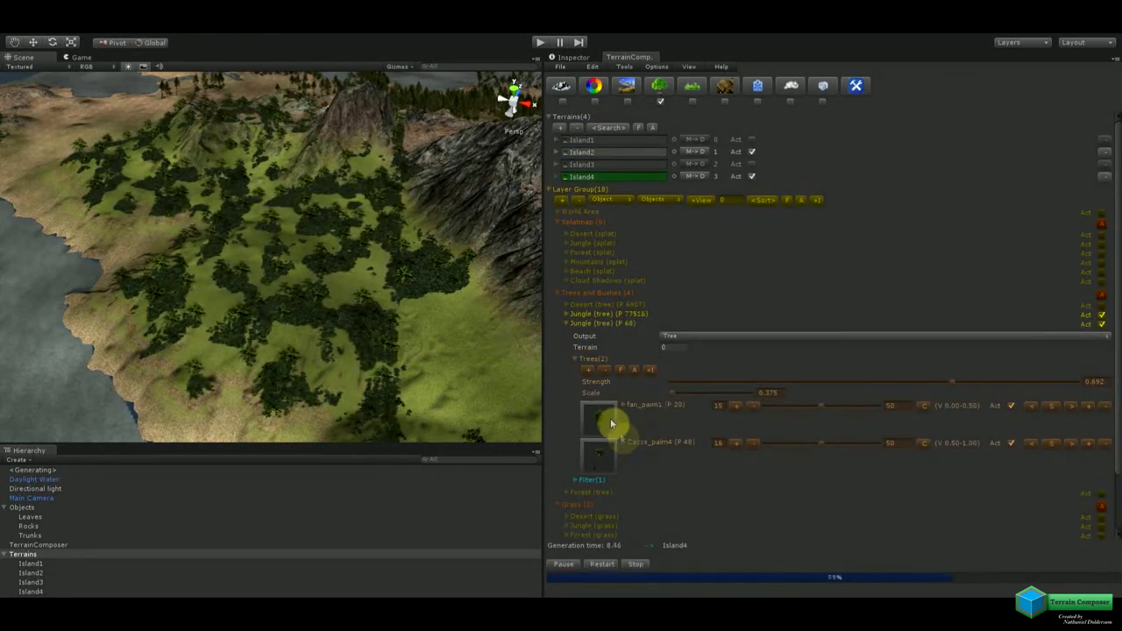
pyautogui.click(576, 483)
pyautogui.click(588, 506)
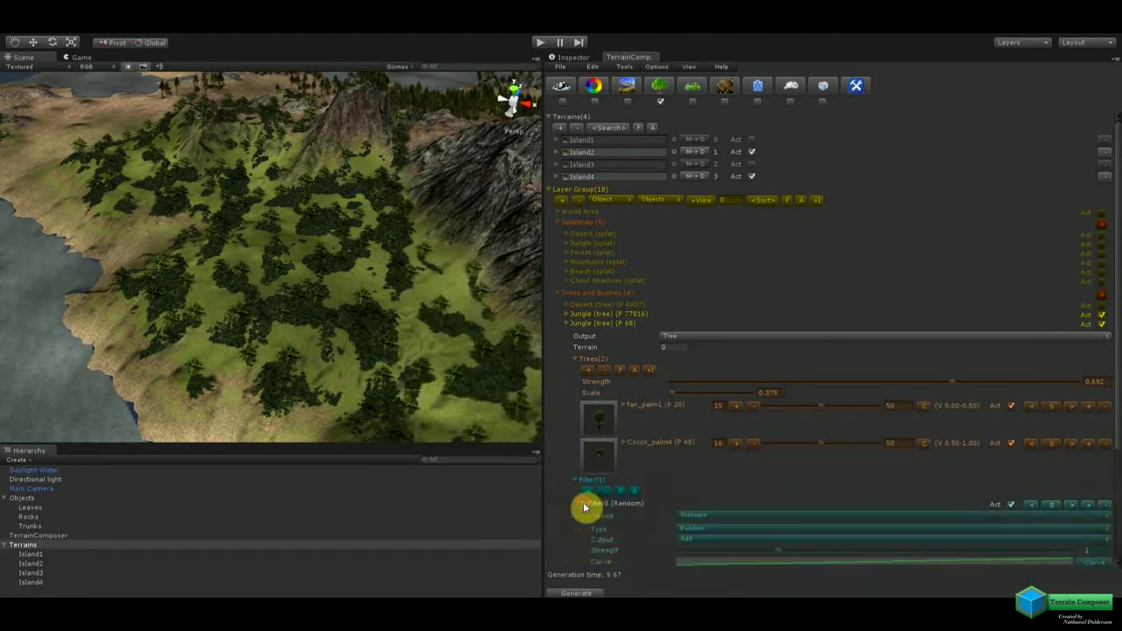
pyautogui.scroll(-4, 748, 504)
pyautogui.click(599, 458)
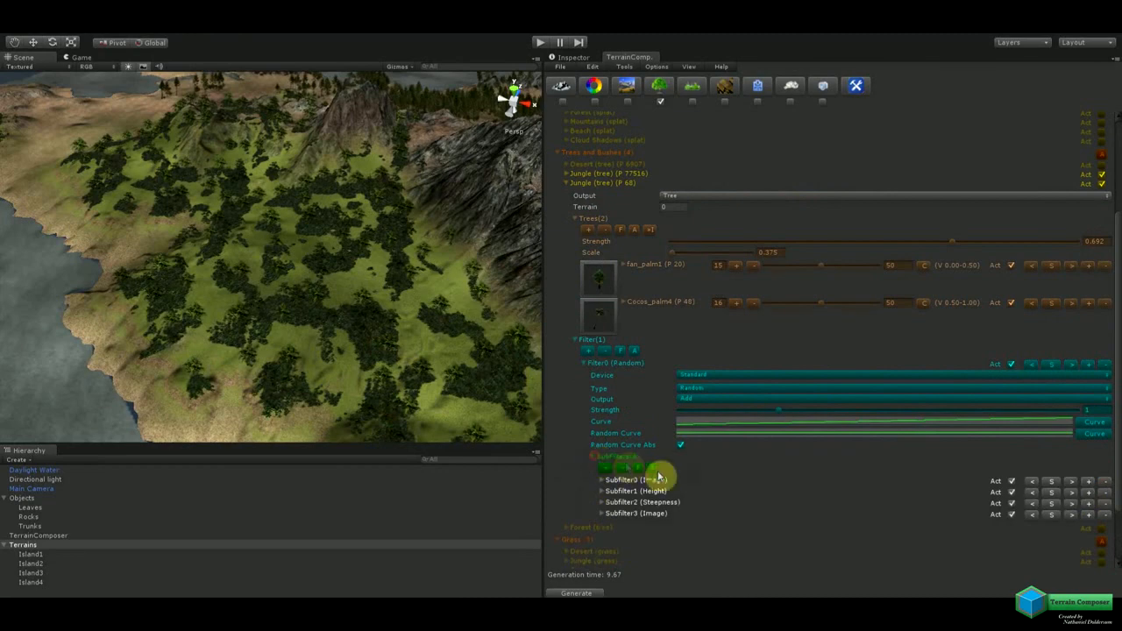
pyautogui.click(605, 481)
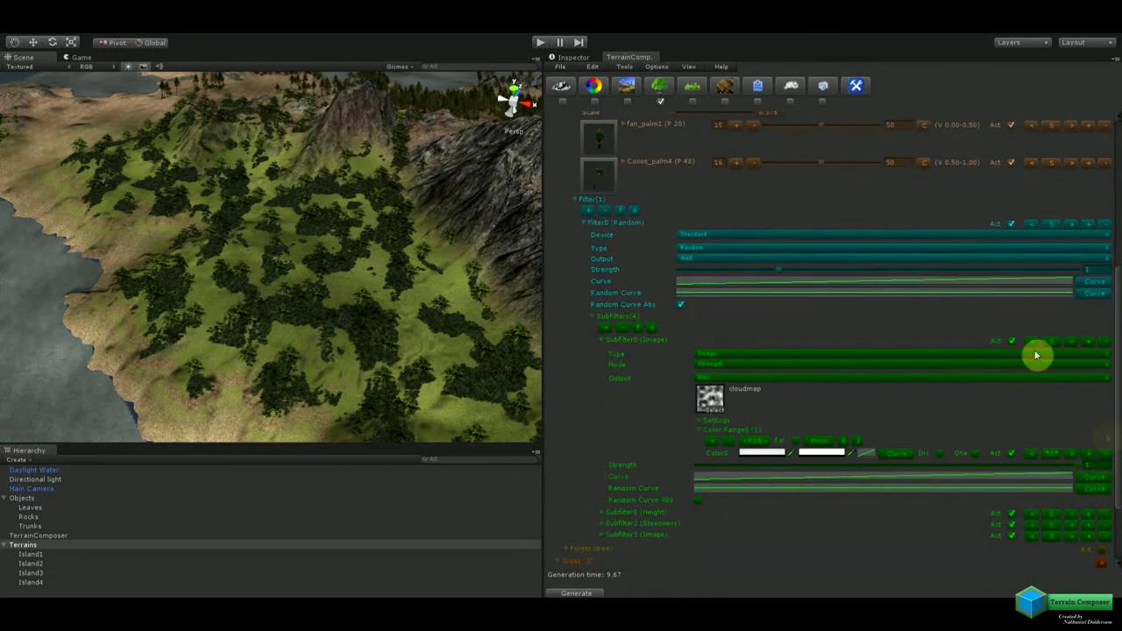
# Add a near-white Color1 range in the Image Filter Tool, deactivate Color0 and generate the filtered cloudmap texture.
pyautogui.click(857, 86)
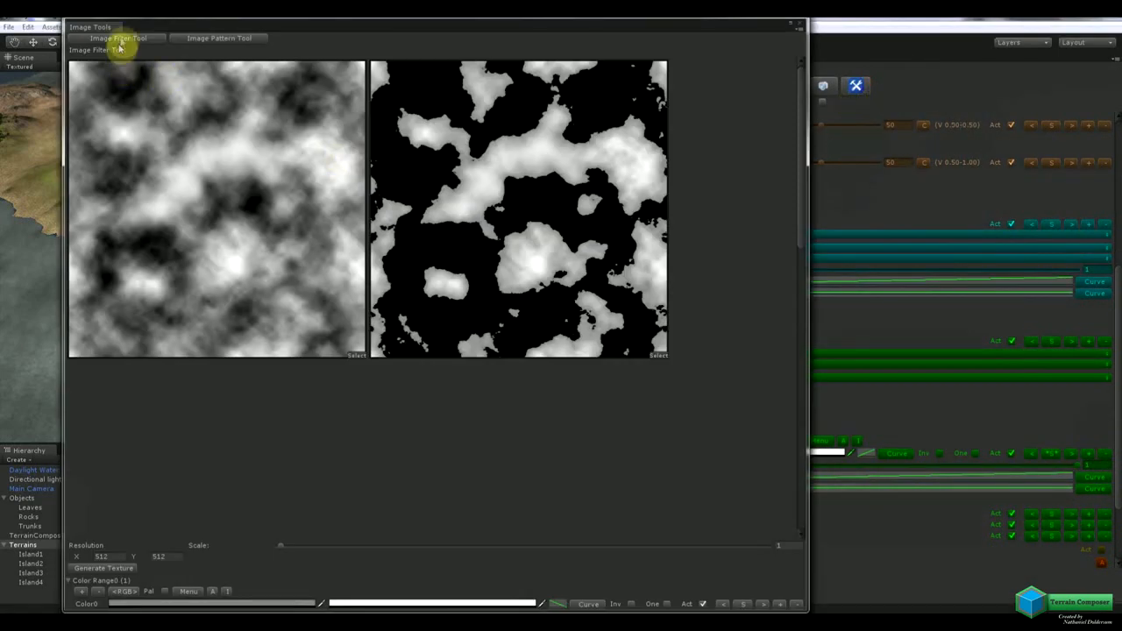
pyautogui.click(782, 605)
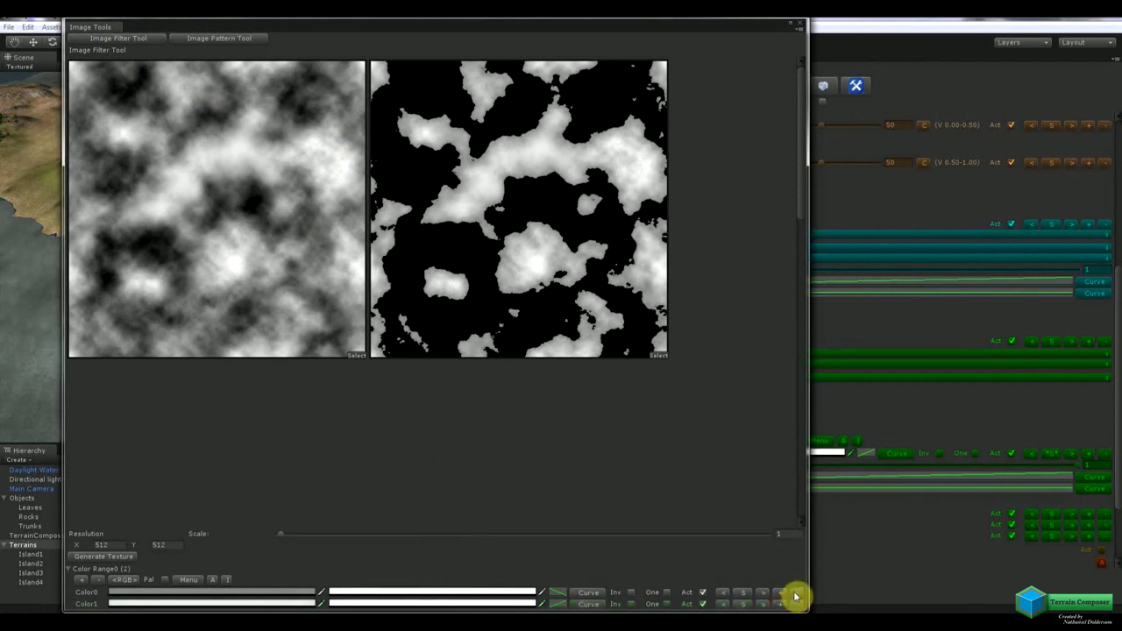
pyautogui.click(703, 593)
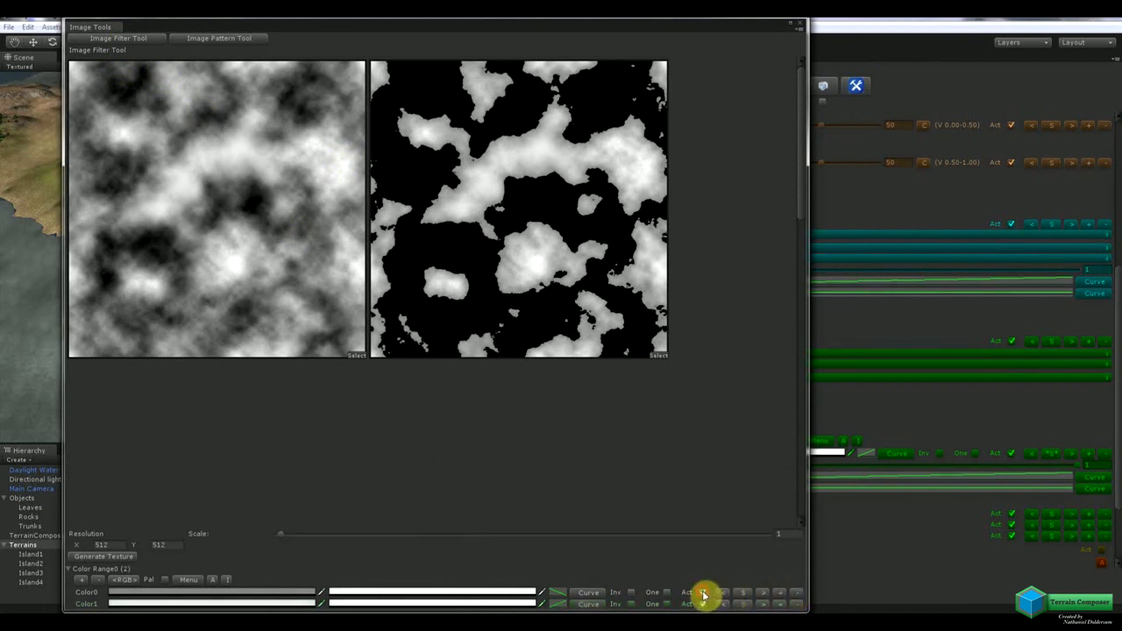
pyautogui.click(90, 559)
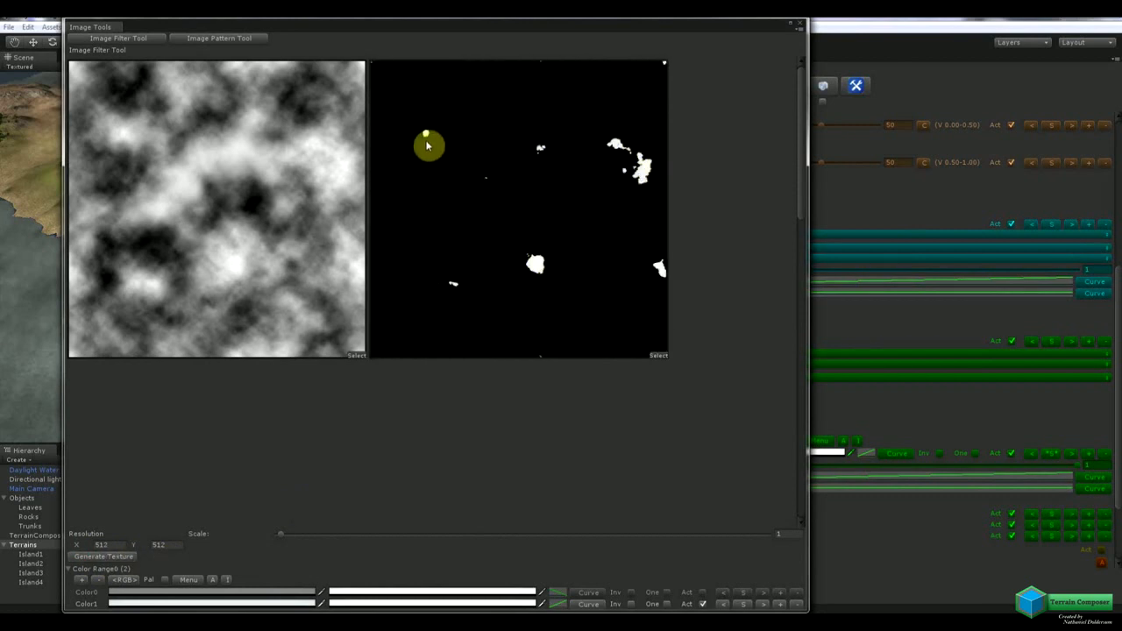
# Darken Color1's start colour to a mid grey and regenerate the filtered cloudmap texture.
pyautogui.click(301, 593)
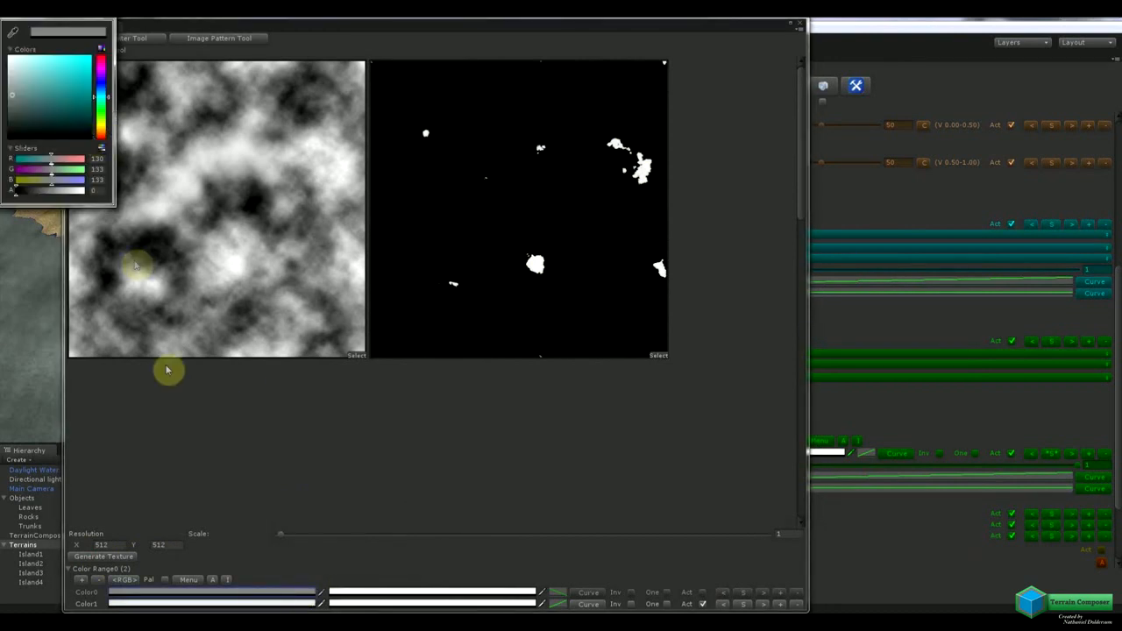
pyautogui.click(263, 603)
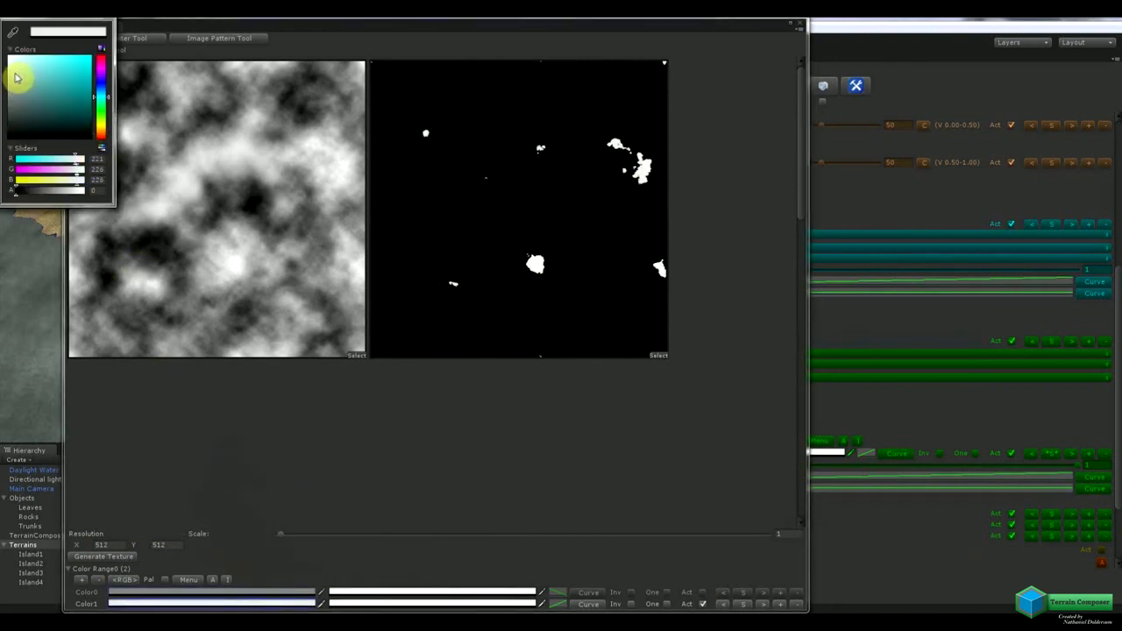
pyautogui.moveTo(12, 77); pyautogui.dragTo(9, 85)
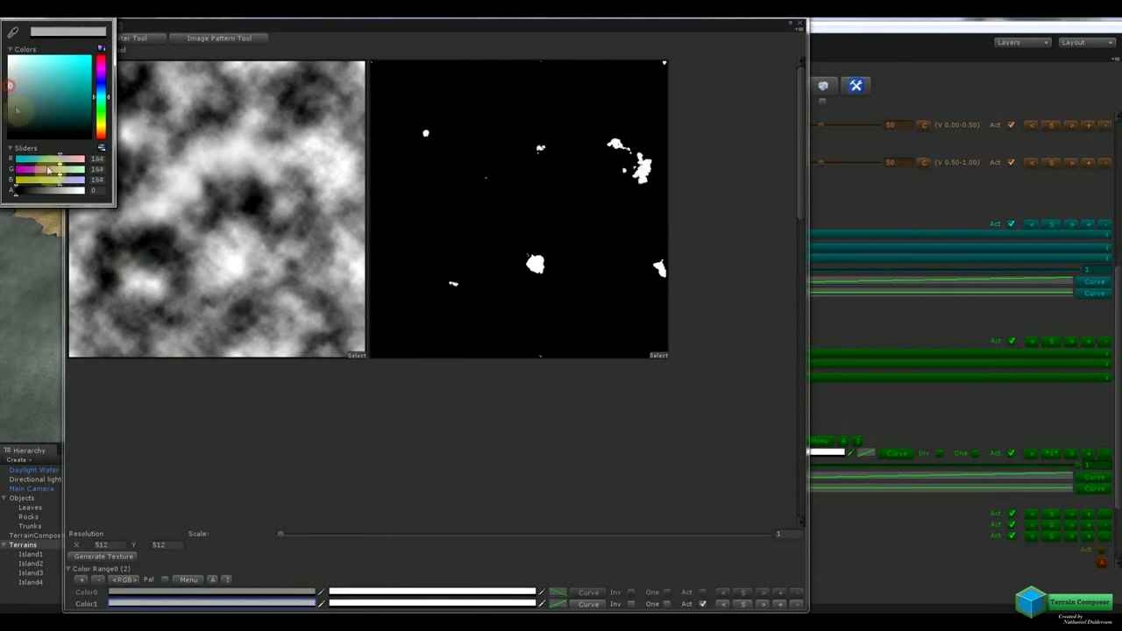
pyautogui.click(106, 558)
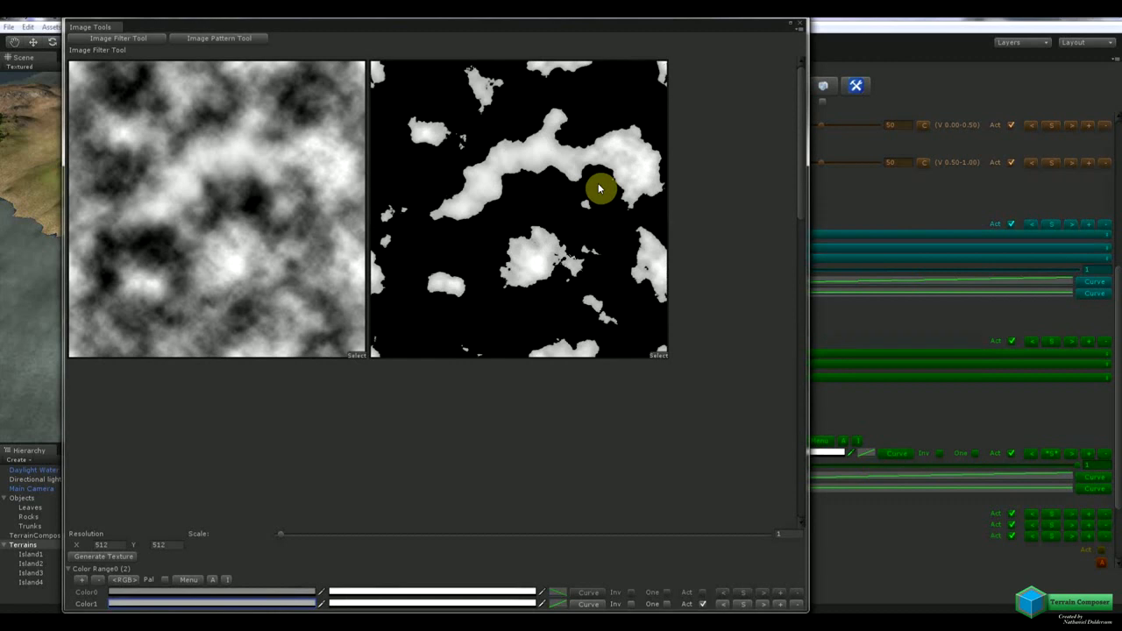
# Set Color1's start colour to a light grey of about 213 and regenerate the filtered cloudmap texture.
pyautogui.click(301, 603)
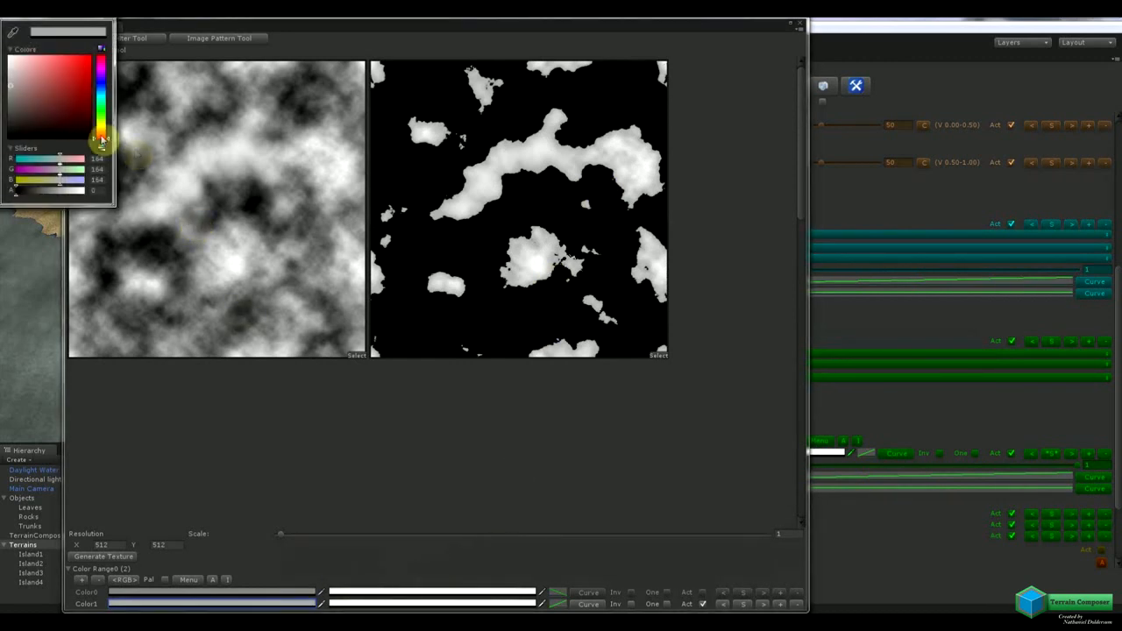
pyautogui.click(12, 75)
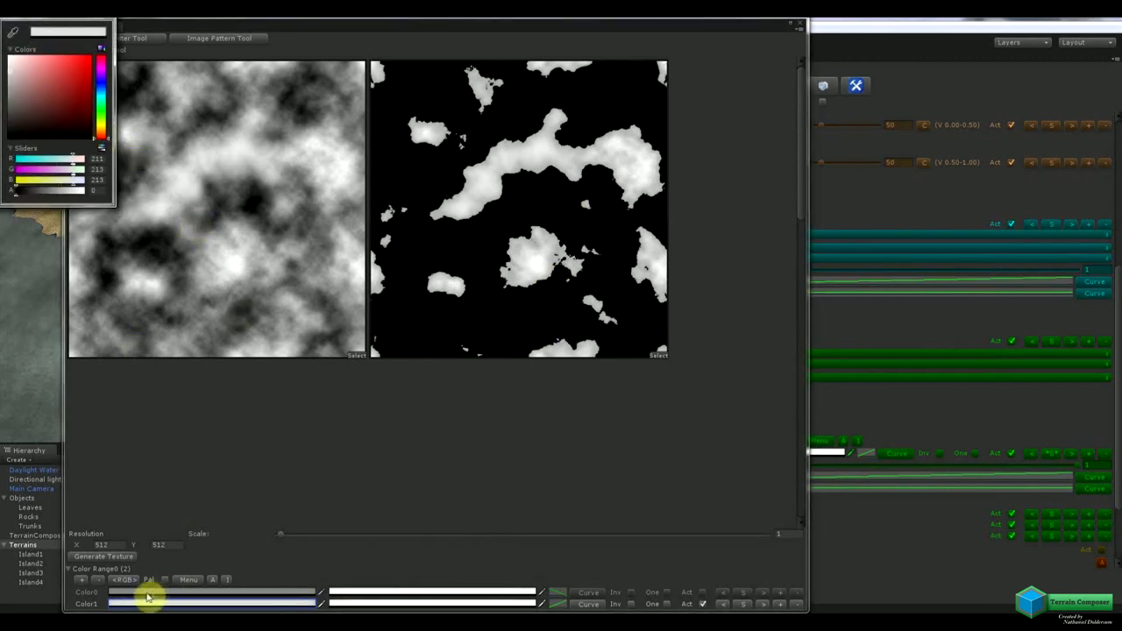
pyautogui.click(131, 557)
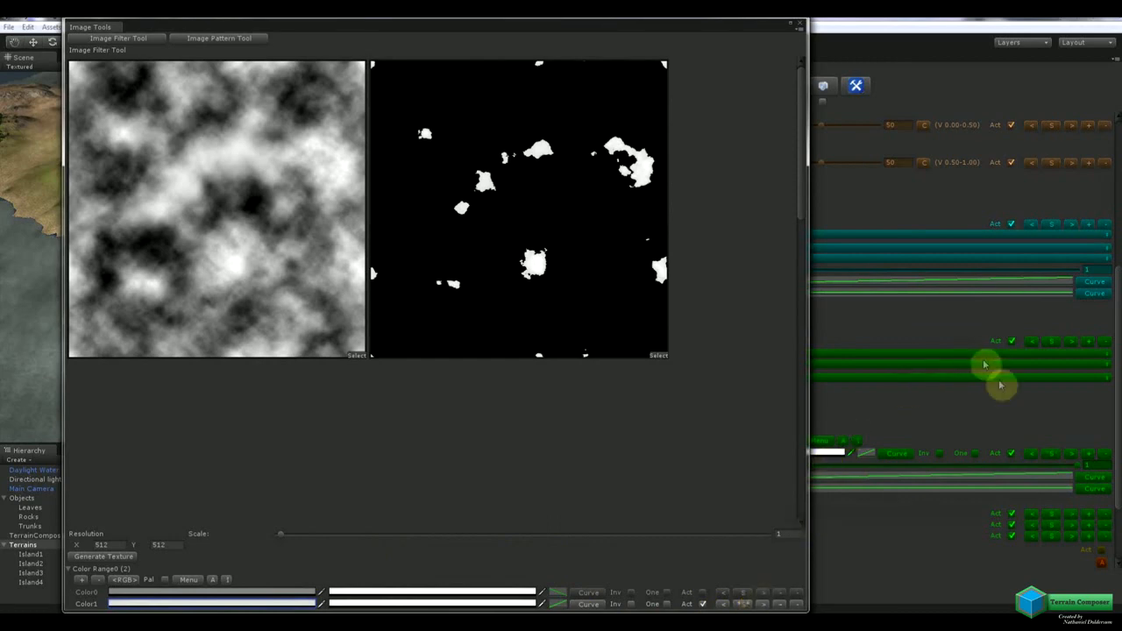
# Close the Image Filter Tool and generate the trees of both Jungle (tree) layers on Island2 and Island4.
pyautogui.click(800, 25)
pyautogui.click(1090, 456)
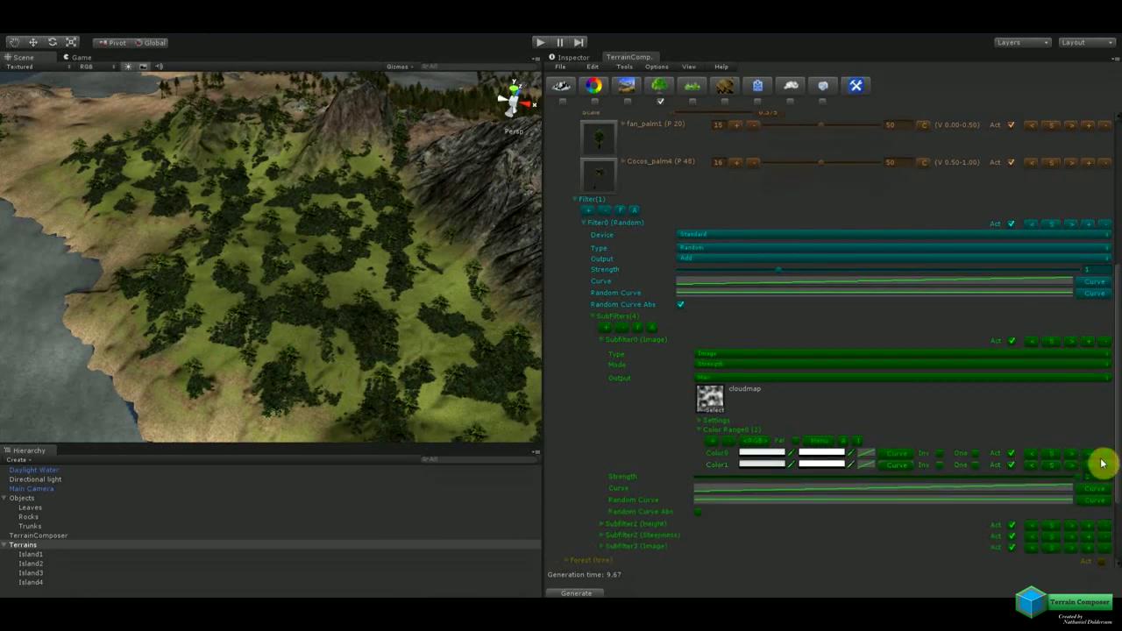
pyautogui.click(1103, 460)
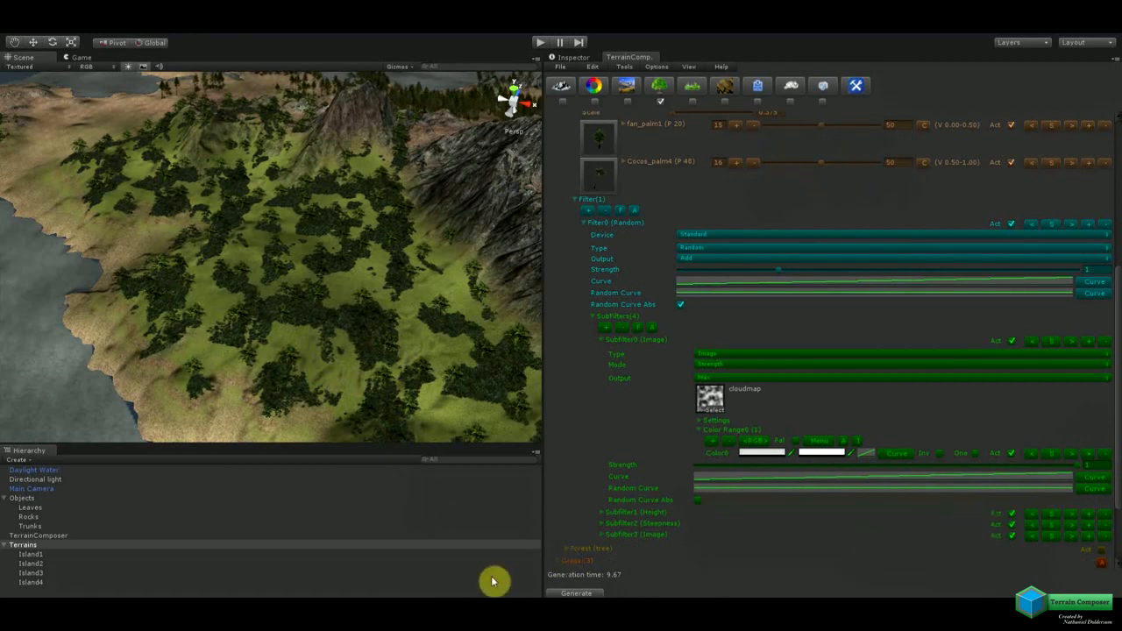
pyautogui.click(562, 593)
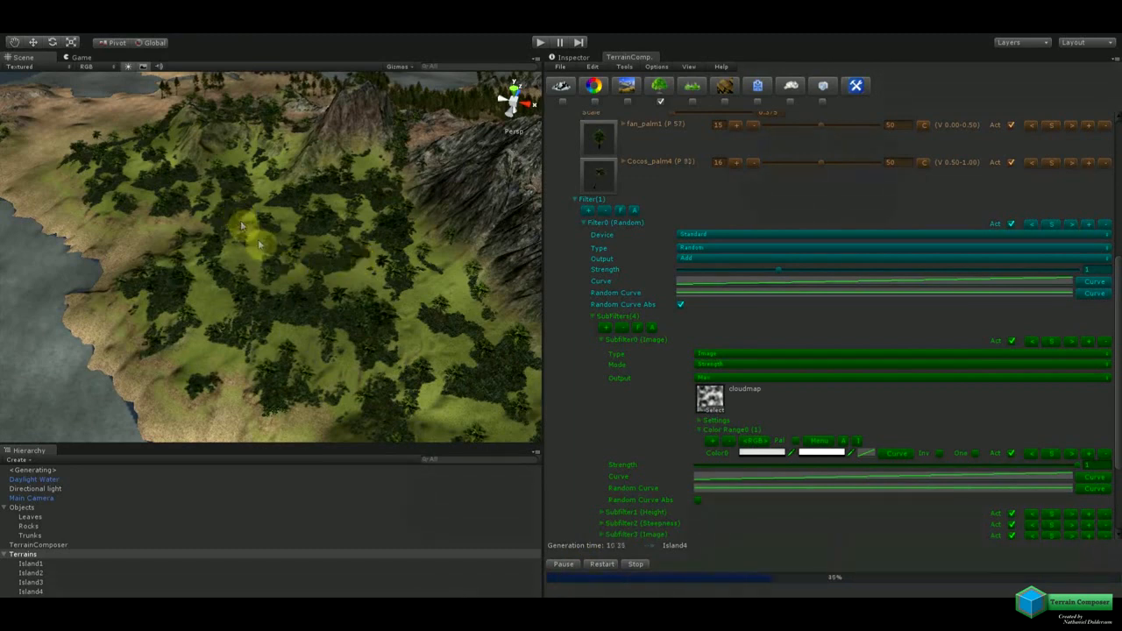
# Collapse the second Jungle (tree) layer and inspect the generated jungle trees up close in the scene.
pyautogui.moveTo(1119, 424); pyautogui.dragTo(1117, 359)
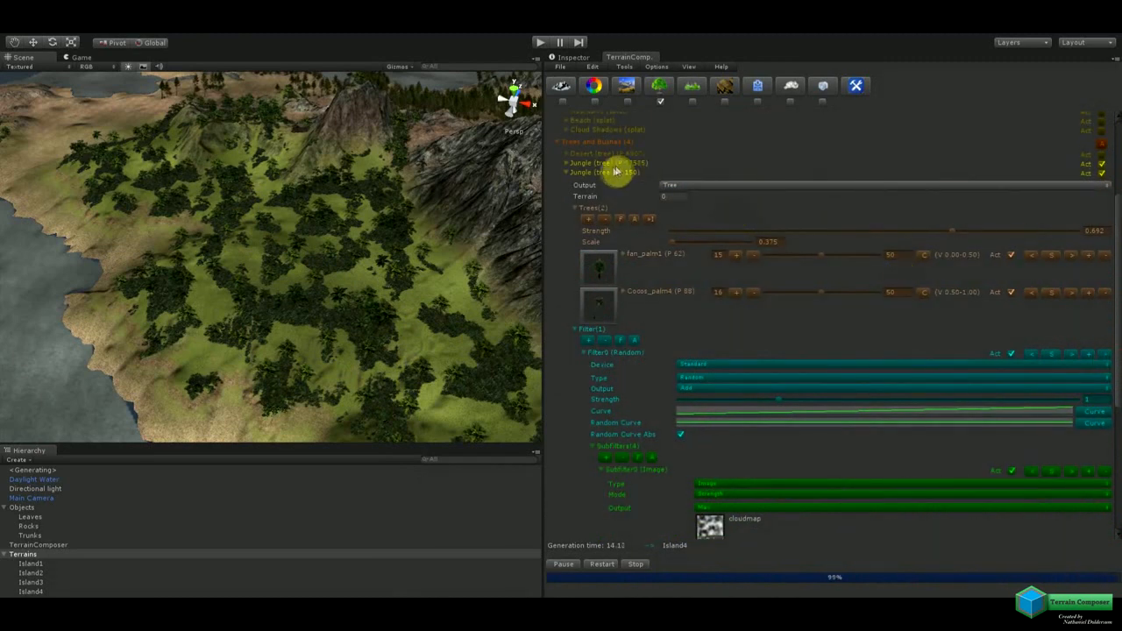
pyautogui.click(563, 172)
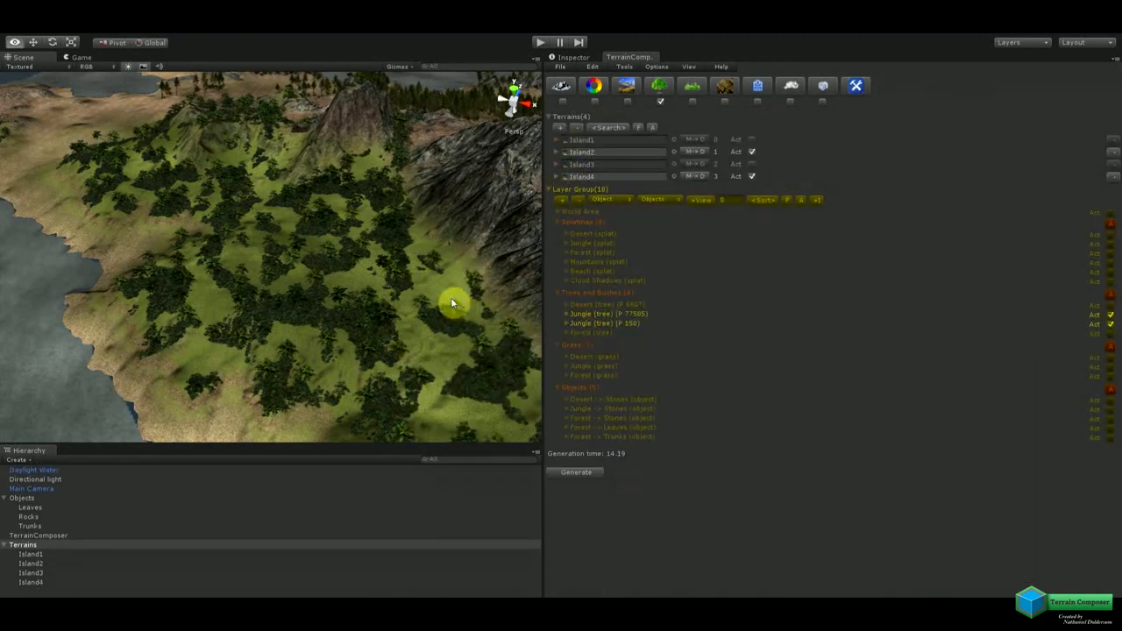
pyautogui.moveTo(444, 297); pyautogui.dragTo(432, 284, button='right')
pyautogui.scroll(8, 415, 280)
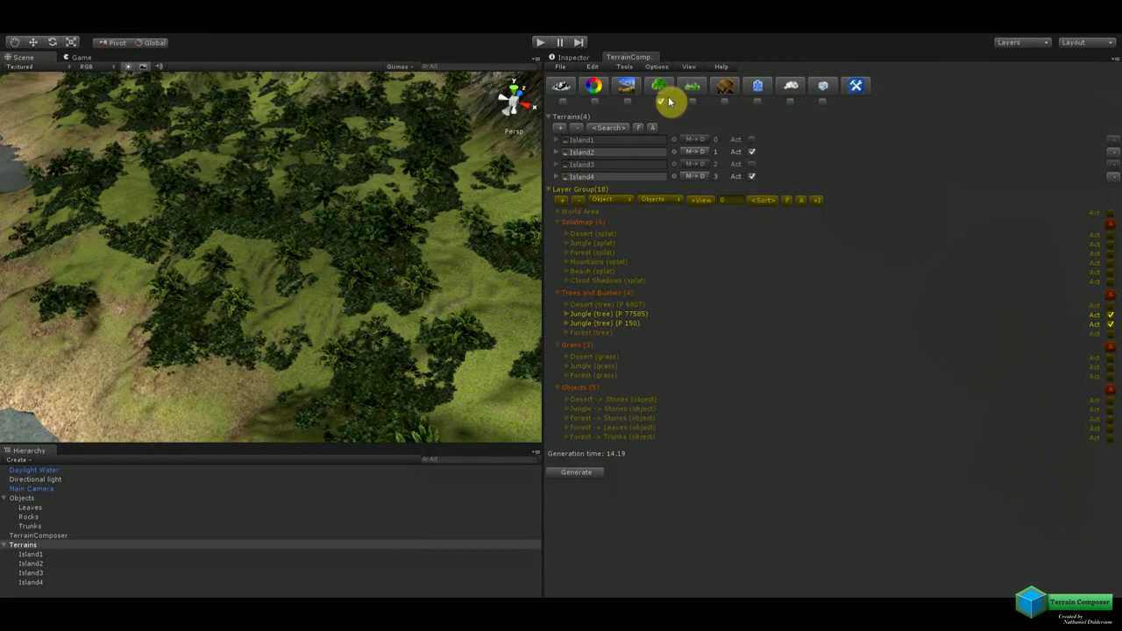
# Switch the output to objects, activate the Jungle -> Stones layer and open it to review its objects and subfilters.
pyautogui.click(724, 99)
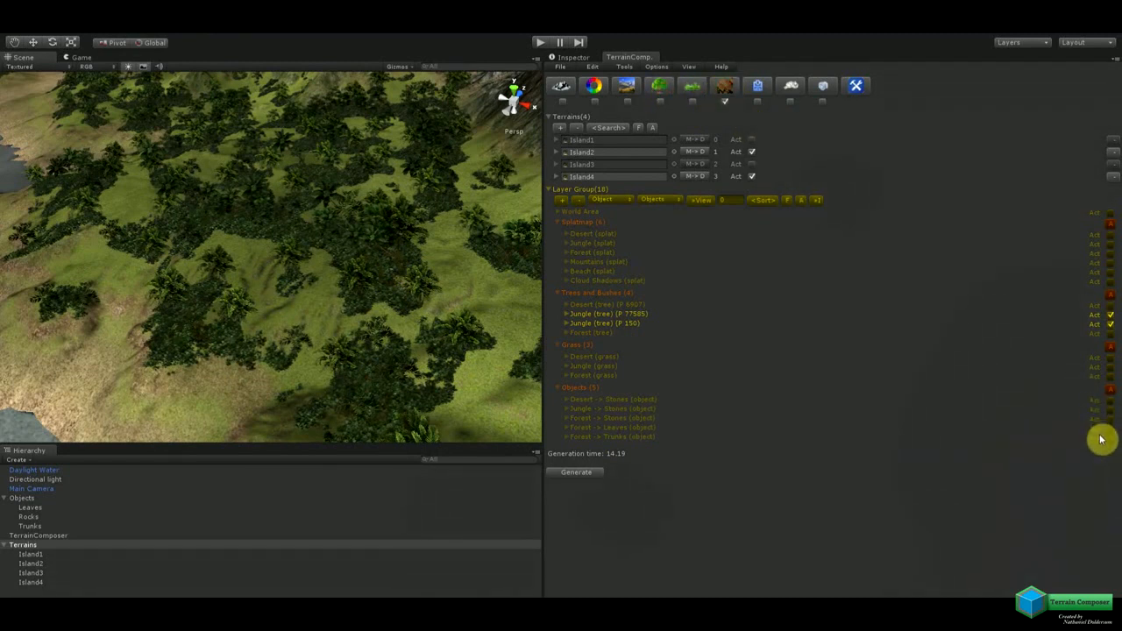
pyautogui.click(1110, 410)
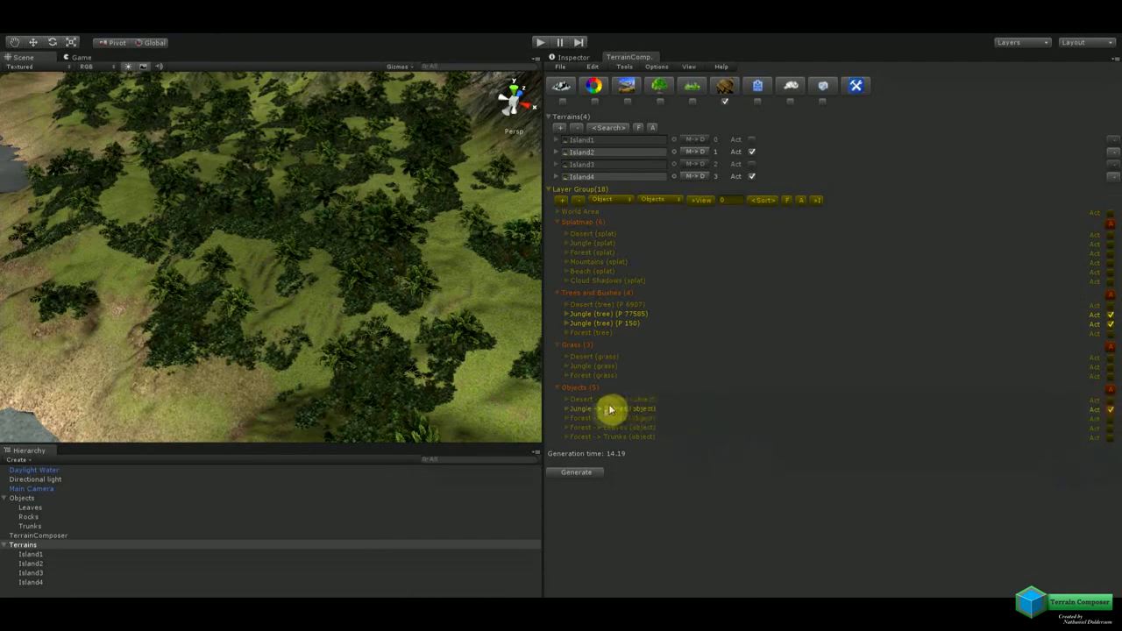
pyautogui.click(568, 411)
pyautogui.scroll(-10, 874, 465)
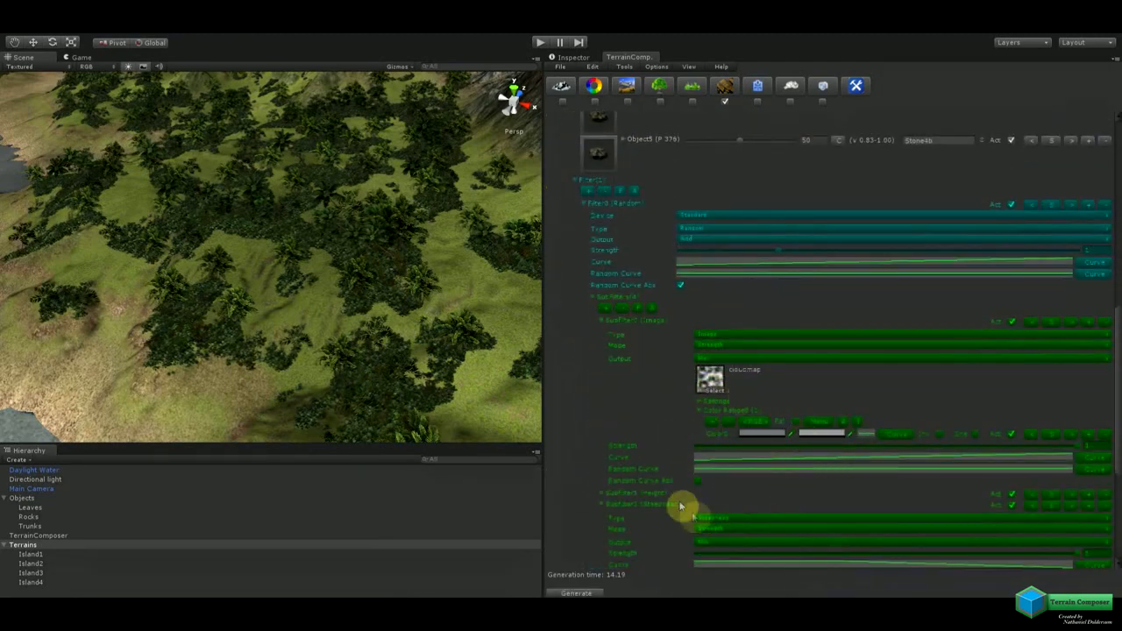
pyautogui.scroll(-5, 702, 506)
pyautogui.scroll(5, 792, 395)
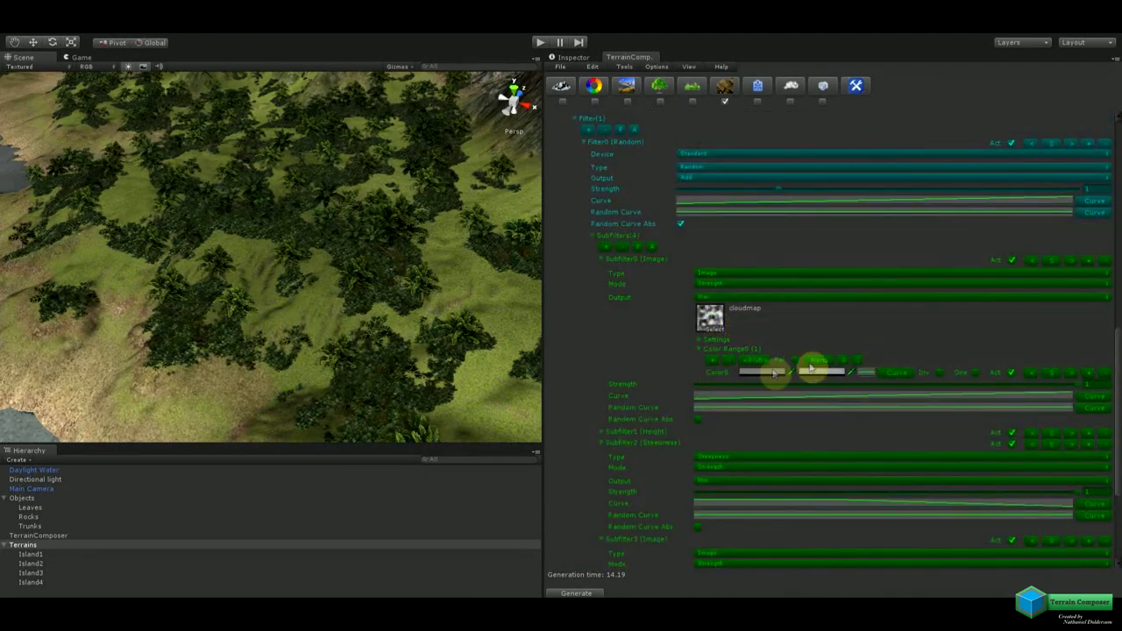
# Copy the stones subfilter's grey colour range into the Image Filter Tool as Color2, deactivate Color1 and generate the filtered cloudmap texture.
pyautogui.click(854, 85)
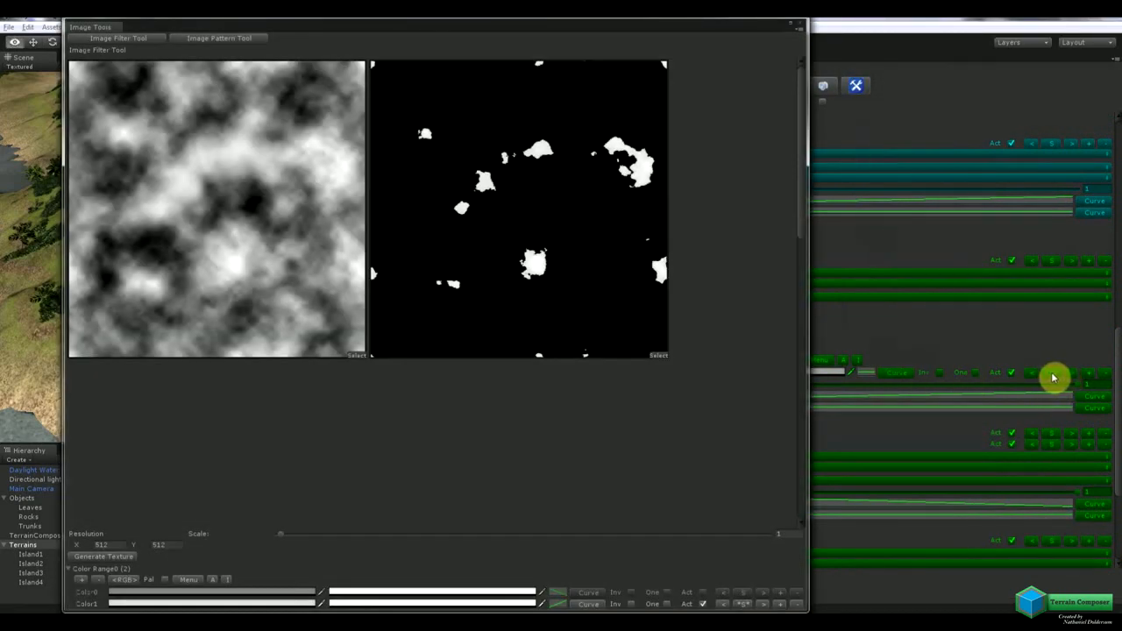
pyautogui.click(779, 604)
pyautogui.click(704, 596)
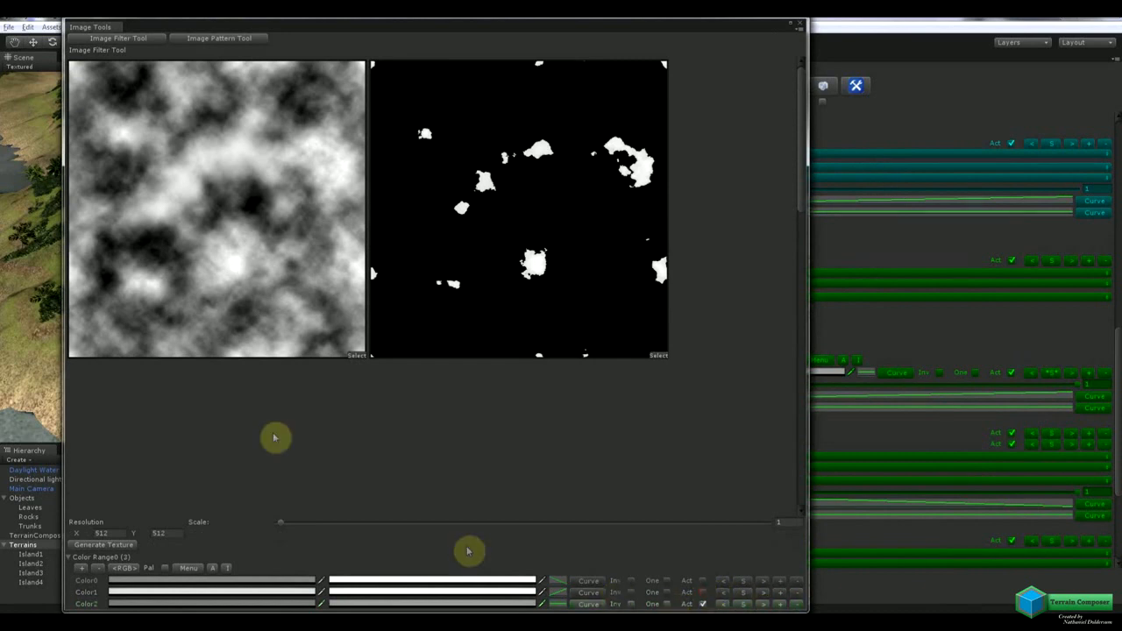
pyautogui.click(123, 545)
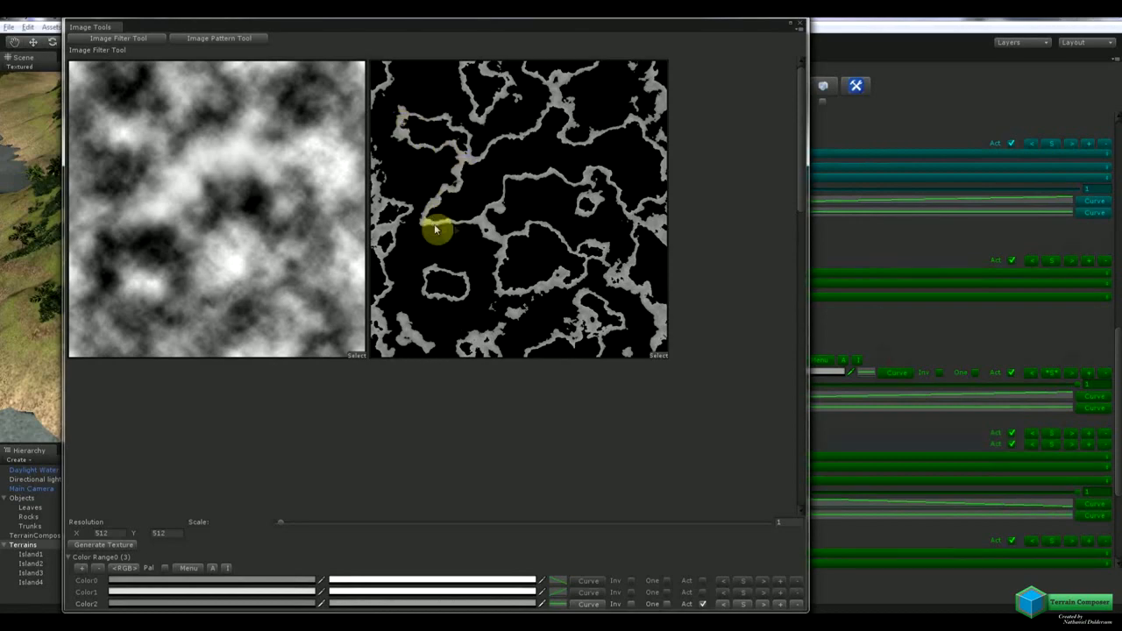
pyautogui.click(799, 24)
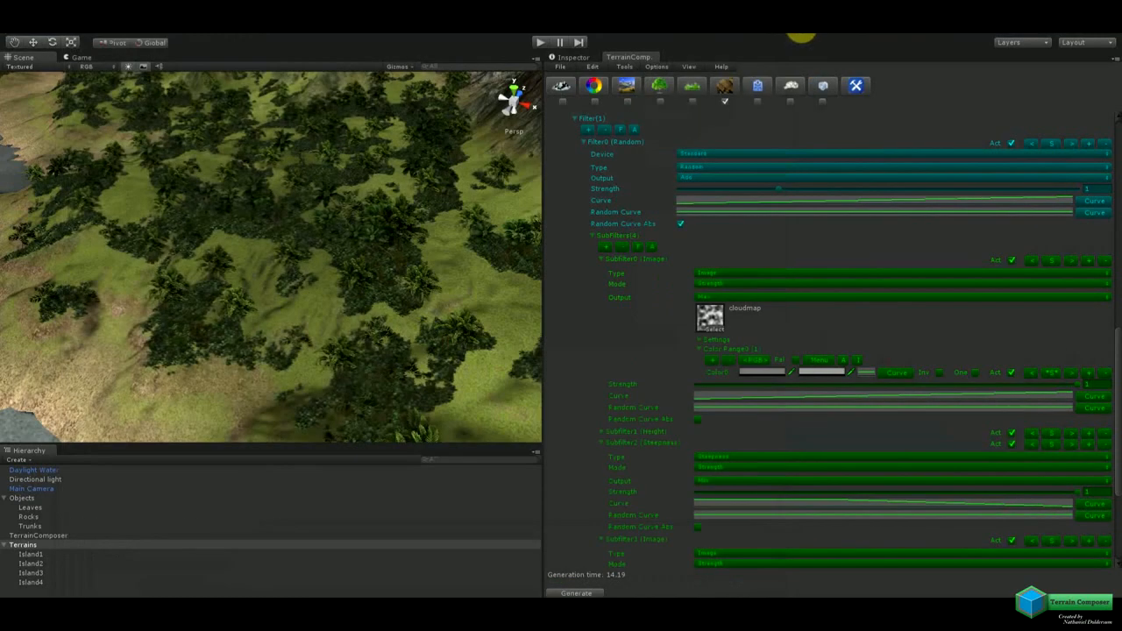
# Generate the Jungle -> Stones objects on Island2 and Island4, inspect the rocks at ground level and collapse the layer.
pyautogui.moveTo(1118, 428); pyautogui.dragTo(1117, 316)
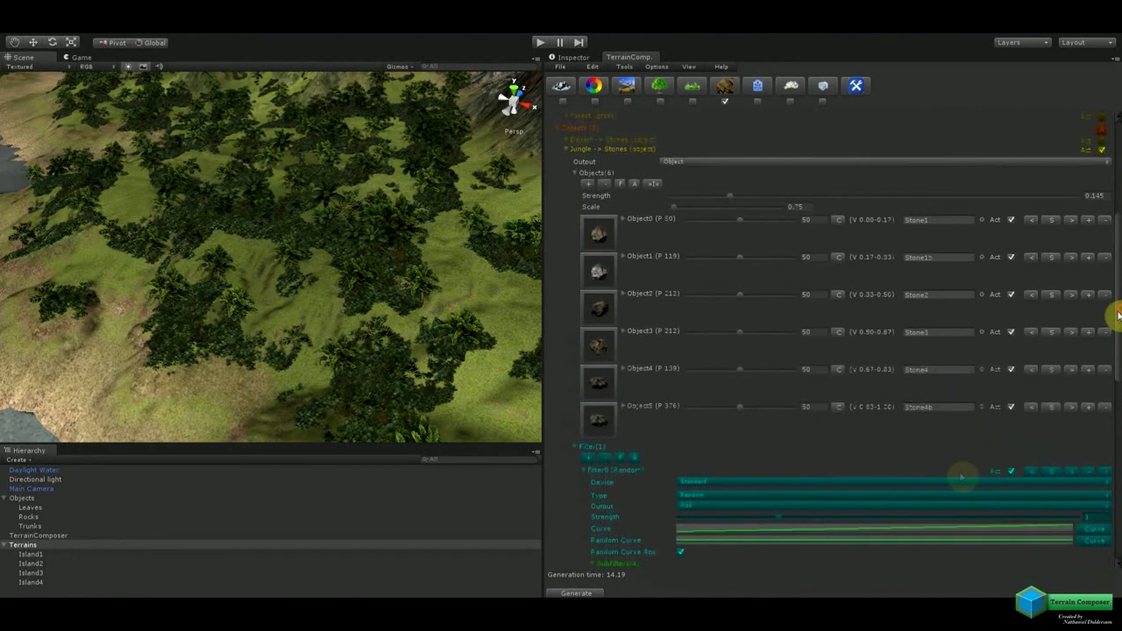
pyautogui.click(601, 594)
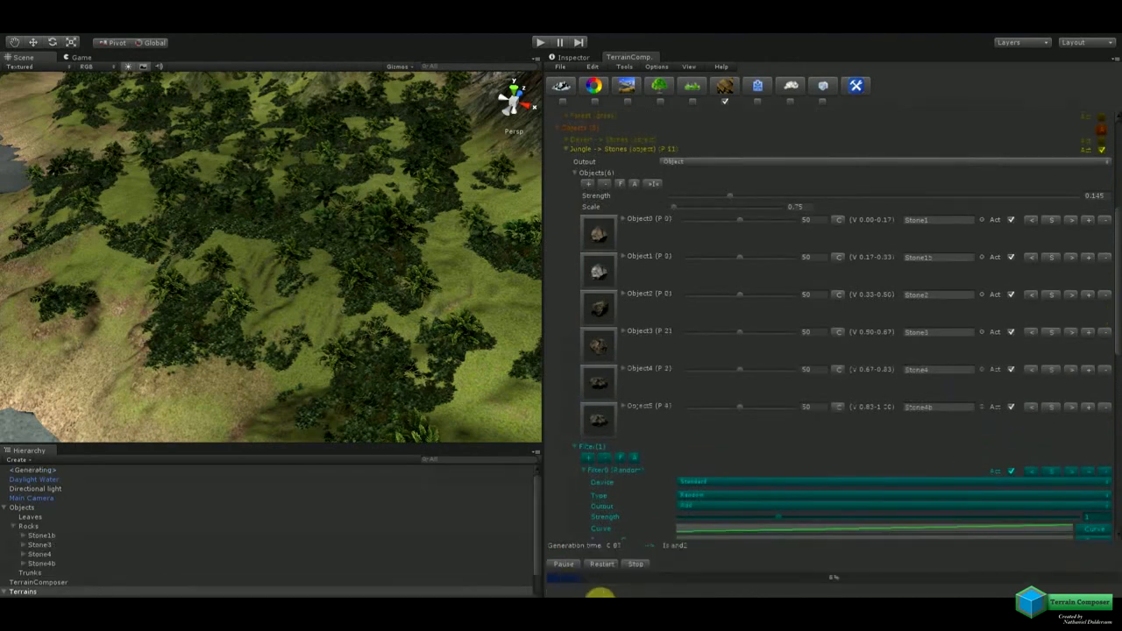
pyautogui.moveTo(380, 383); pyautogui.dragTo(352, 342, button='right')
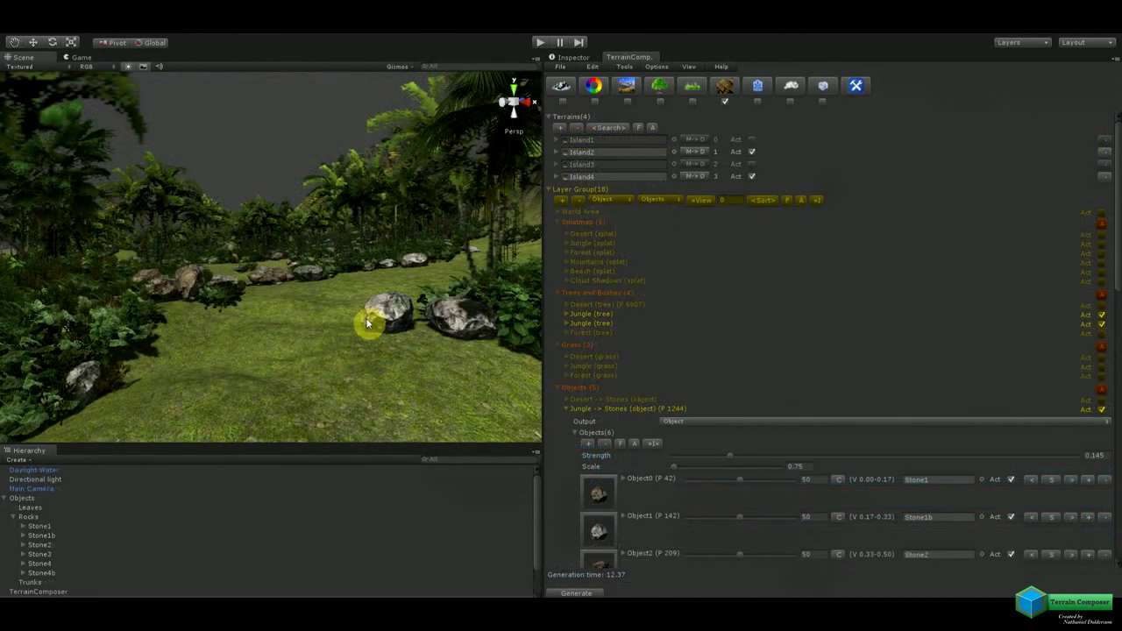
pyautogui.click(565, 409)
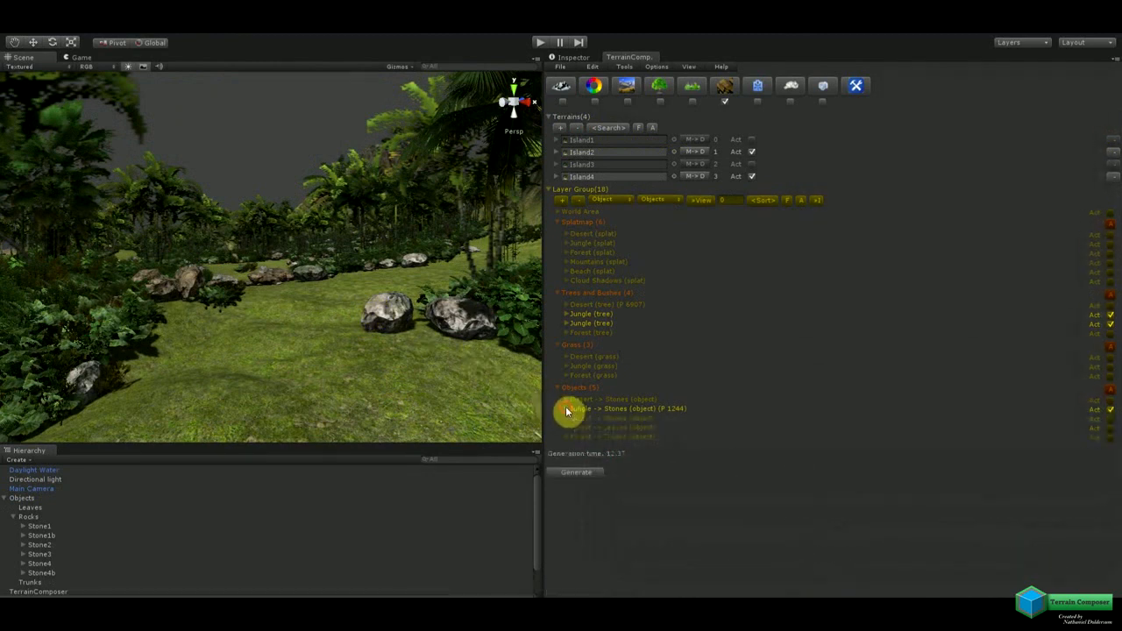
# Switch the output to grass, activate the Jungle (grass) layer and review its grass textures, Filter0 and subfilters.
pyautogui.click(692, 93)
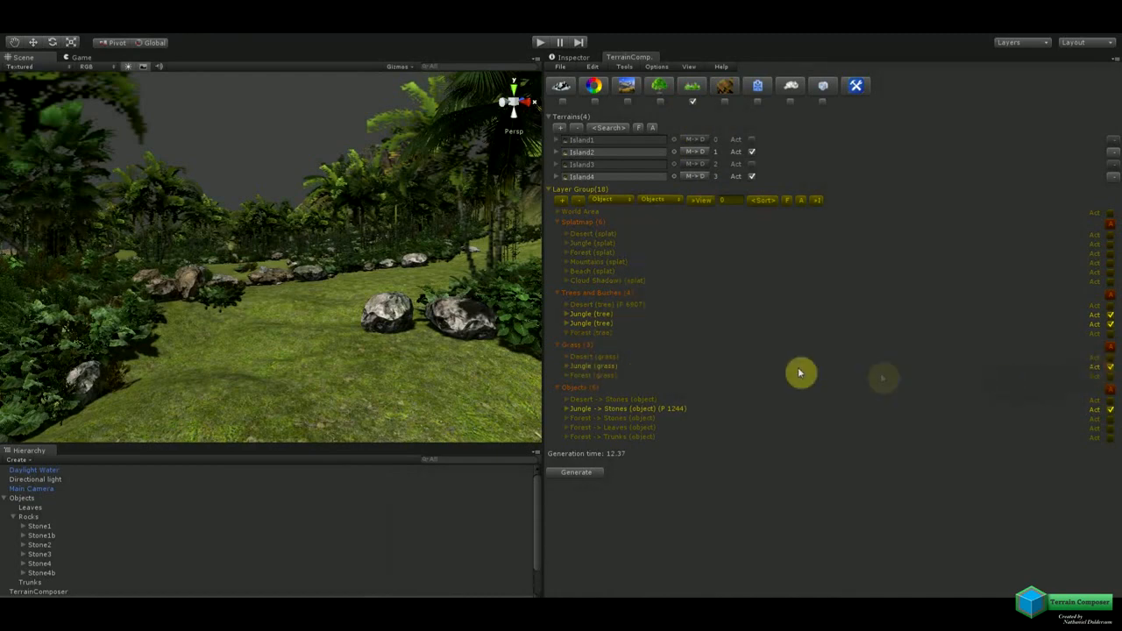
pyautogui.click(566, 365)
pyautogui.scroll(-3, 612, 473)
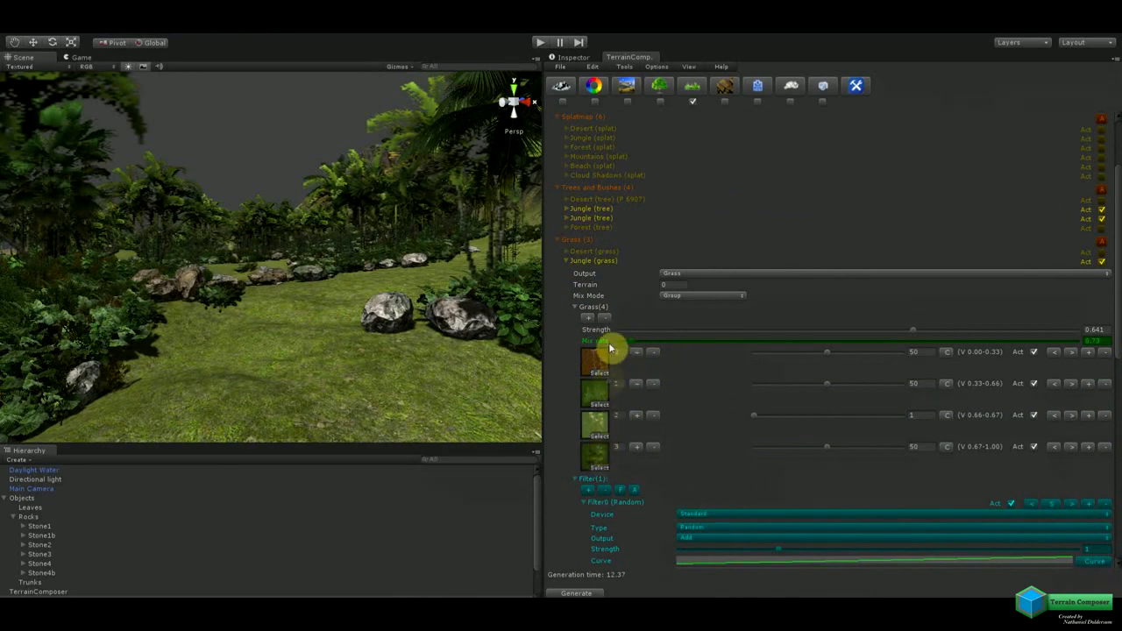
pyautogui.scroll(-10, 643, 430)
pyautogui.scroll(-3, 682, 451)
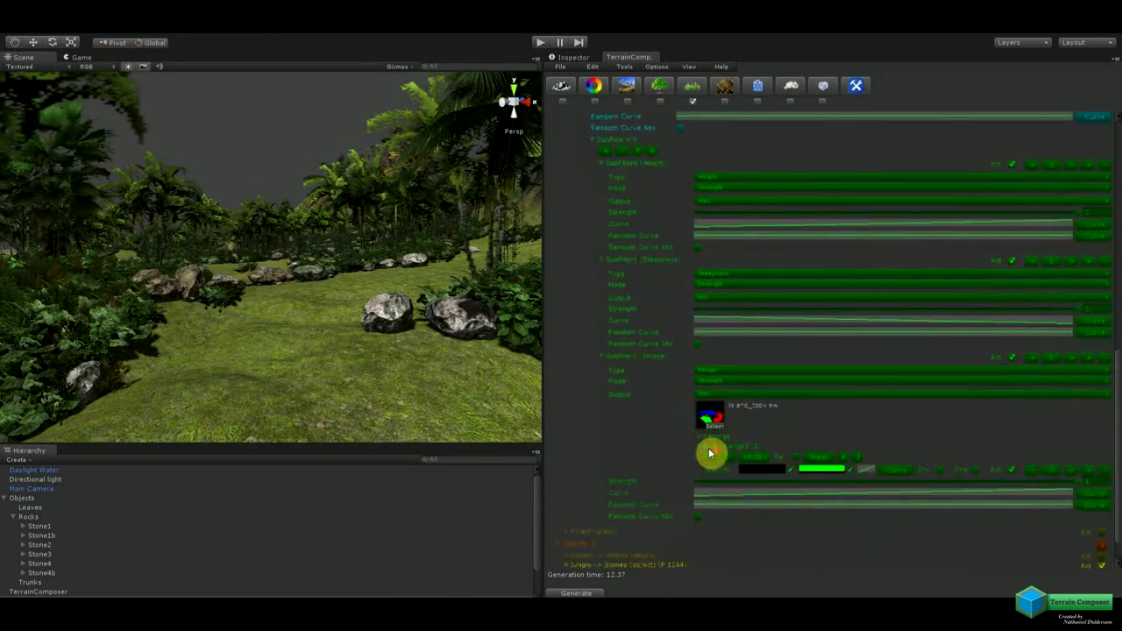
pyautogui.scroll(4, 710, 452)
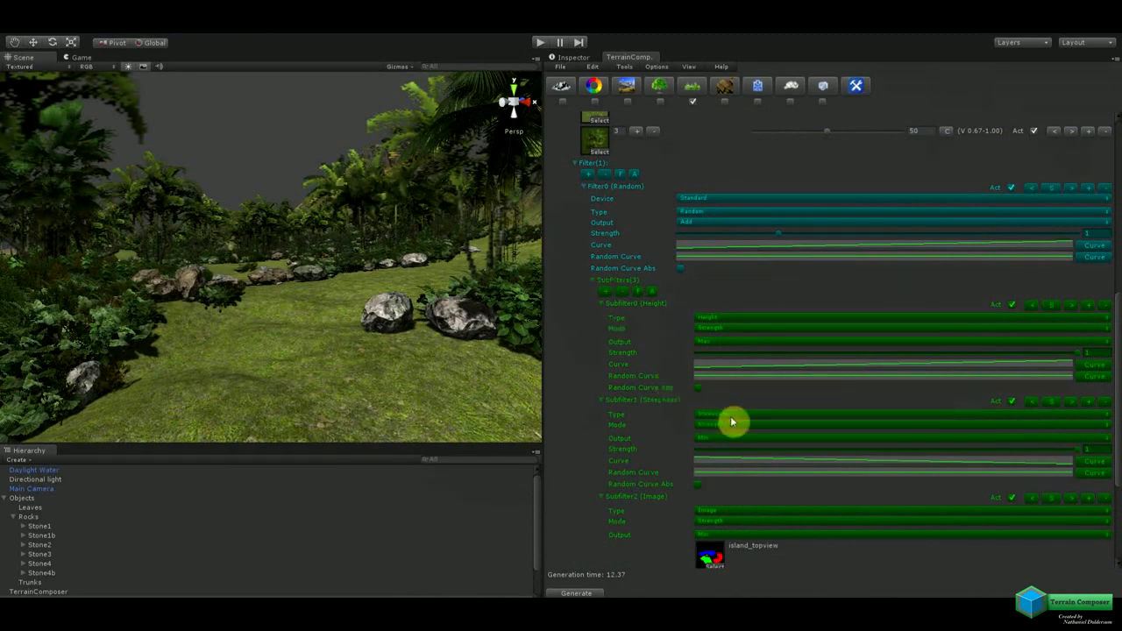
pyautogui.scroll(4, 729, 403)
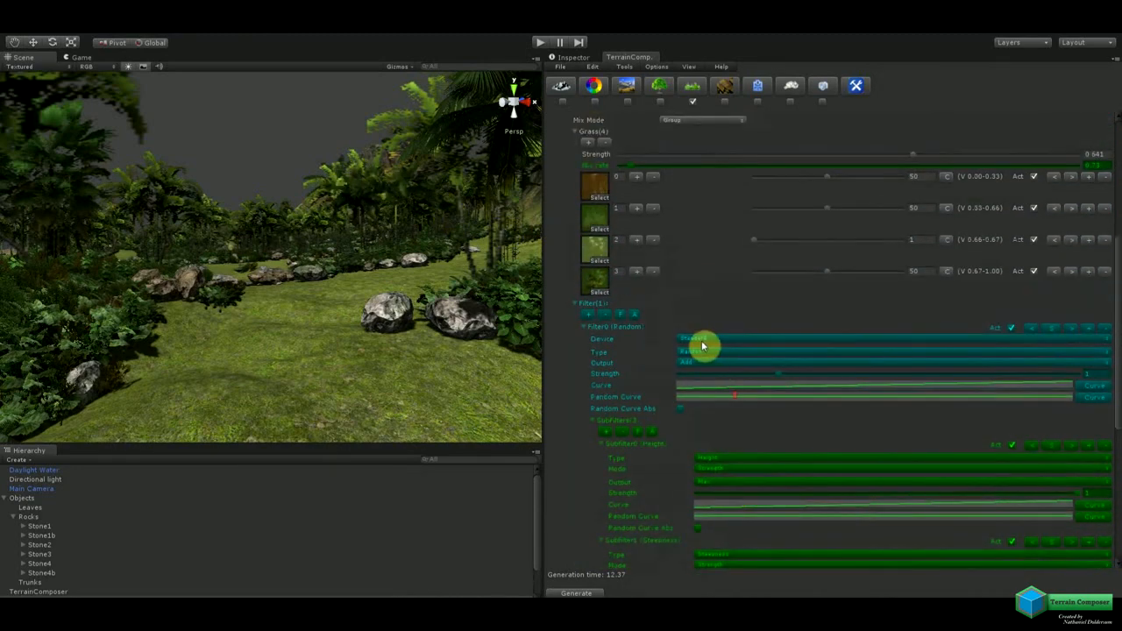
pyautogui.scroll(2, 680, 394)
# Generate the jungle grass on Island2 and Island4 and inspect it at ground level in a maximized scene view.
pyautogui.click(577, 594)
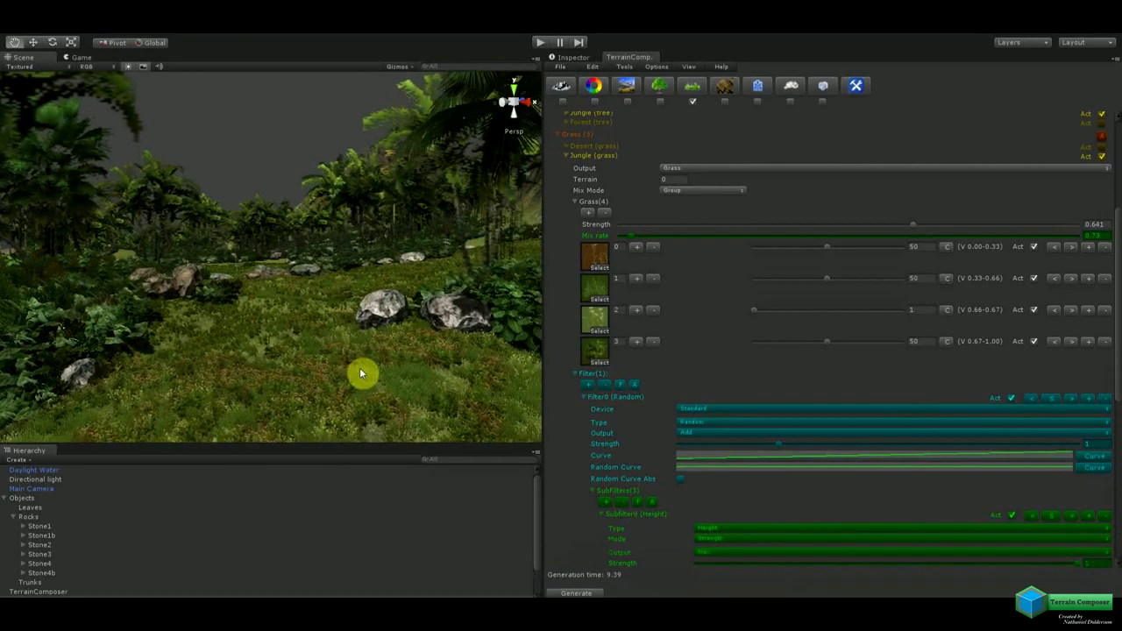
pyautogui.moveTo(360, 373); pyautogui.dragTo(184, 297, button='middle')
pyautogui.moveTo(184, 296); pyautogui.dragTo(533, 261, button='right')
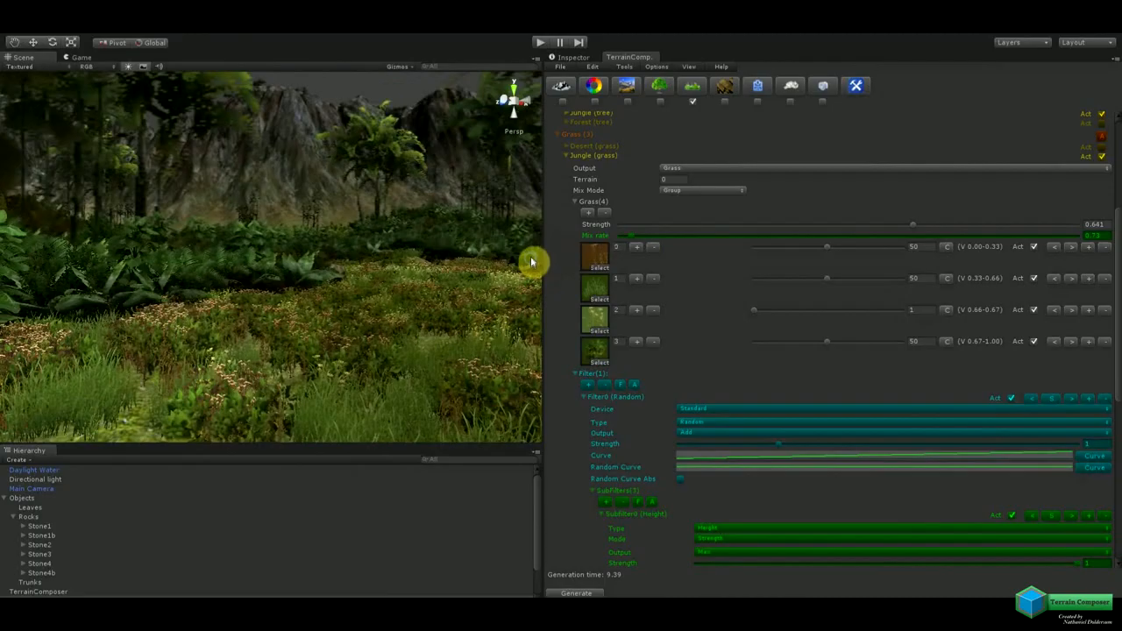
pyautogui.hotkey('shift', 'space')
pyautogui.moveTo(469, 302); pyautogui.dragTo(153, 342, button='right')
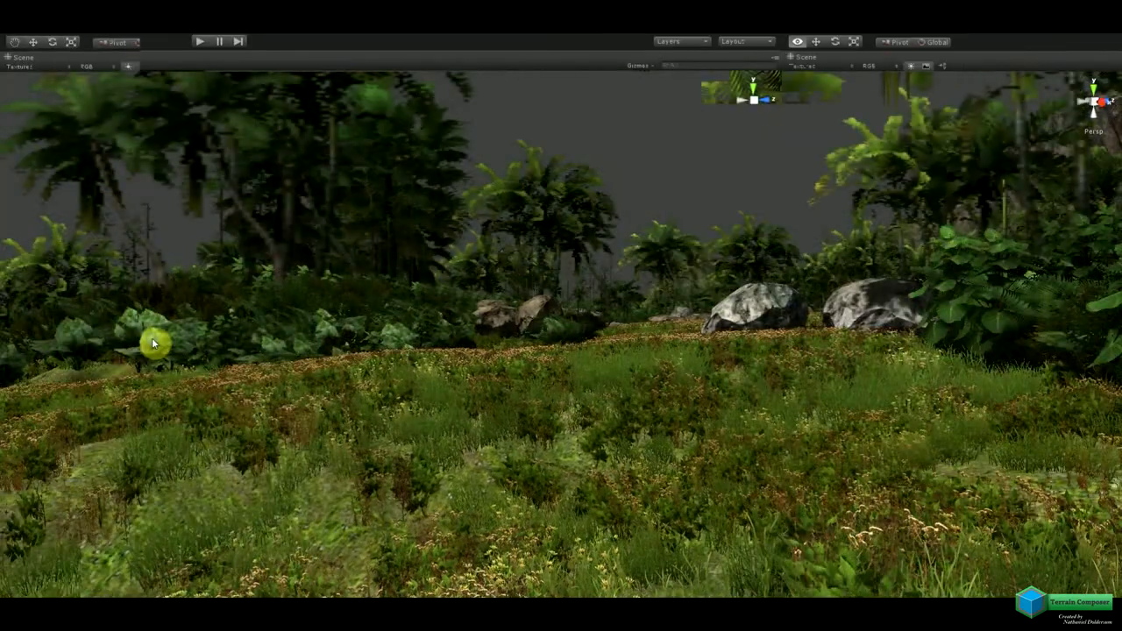